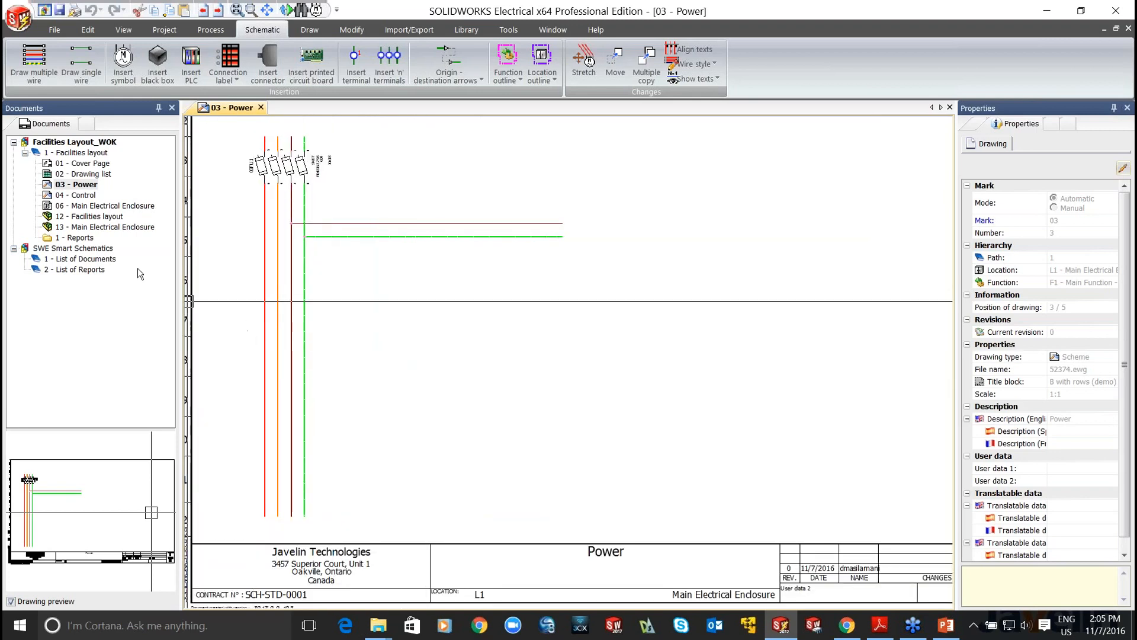
- Draw a horizontal branch of three phase wires and protection from the vertical supply lines, below the existing two-wire branch
click(27, 73)
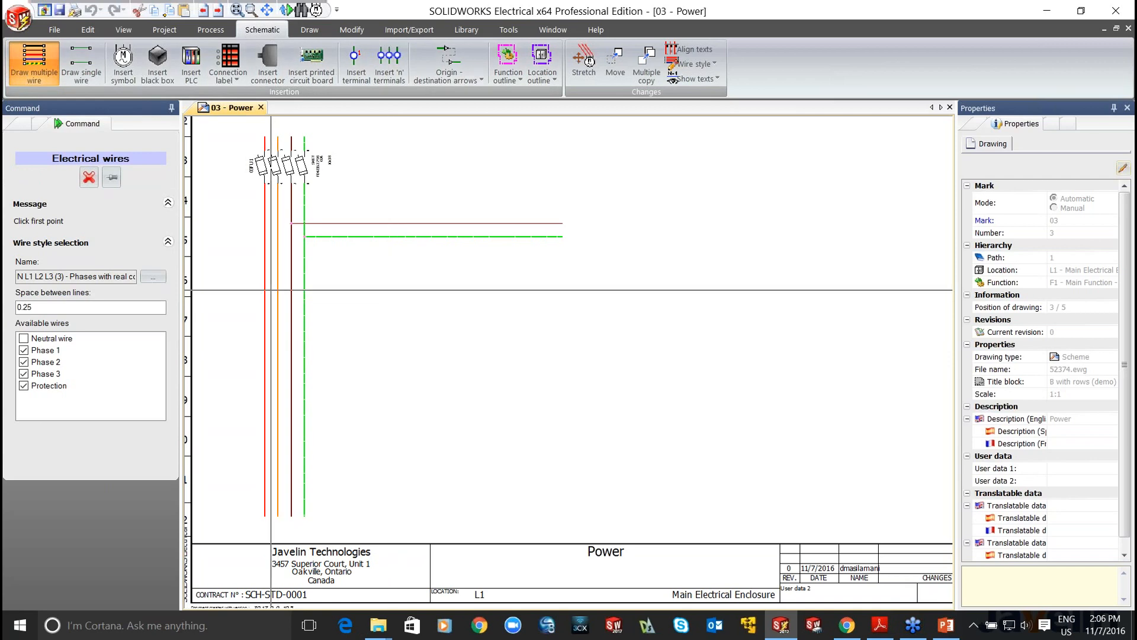
click(264, 290)
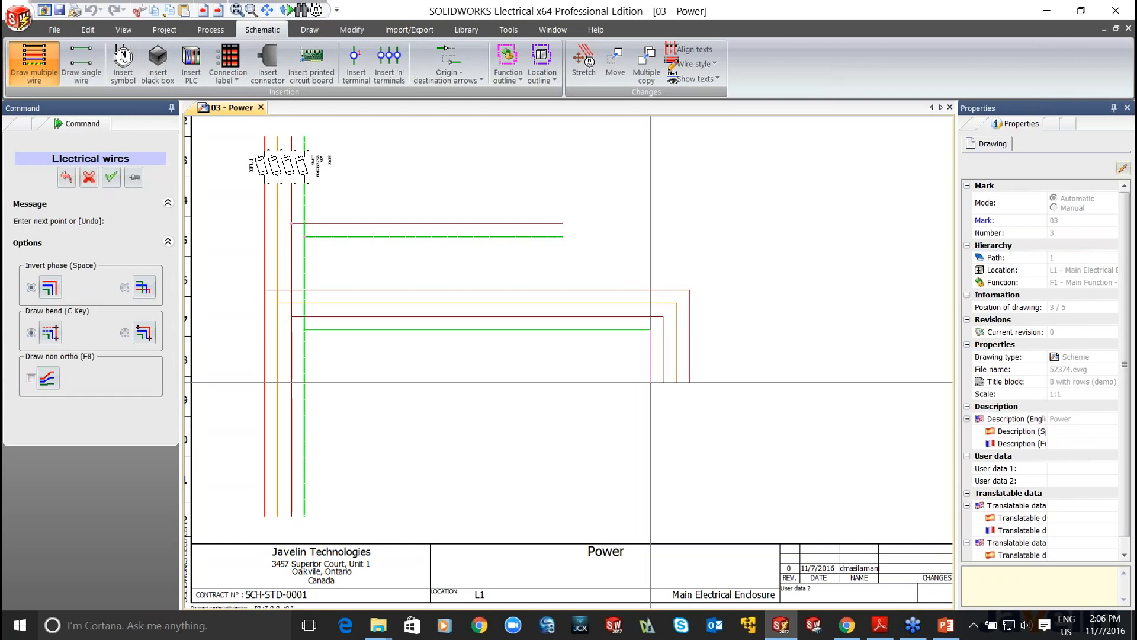
right_click(650, 382)
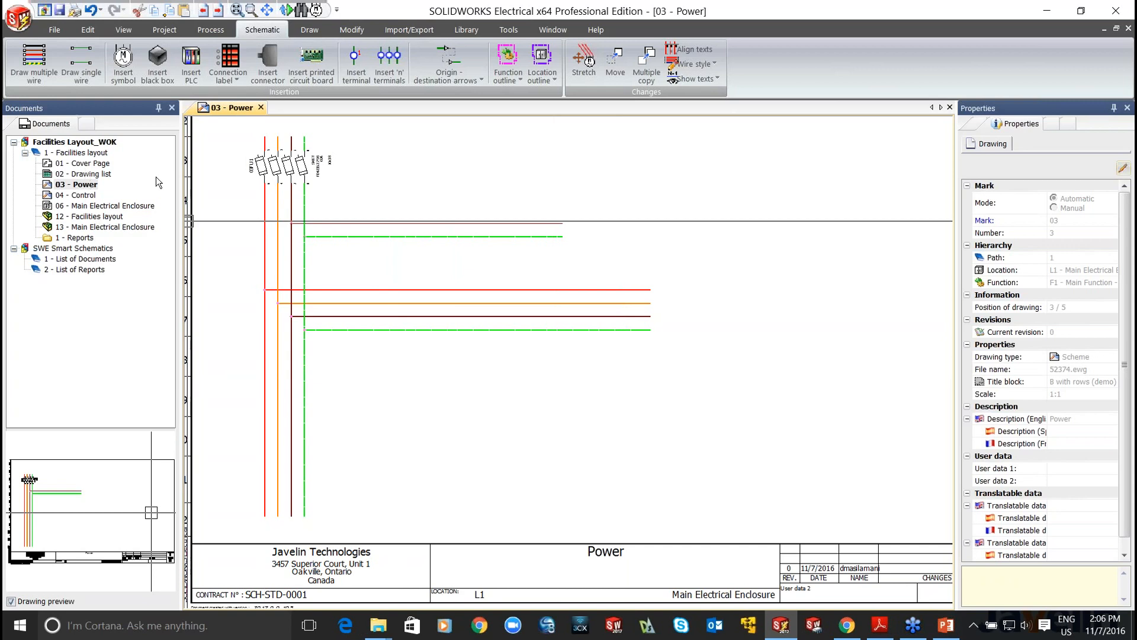
- Search the symbol library for "motor"
click(1050, 127)
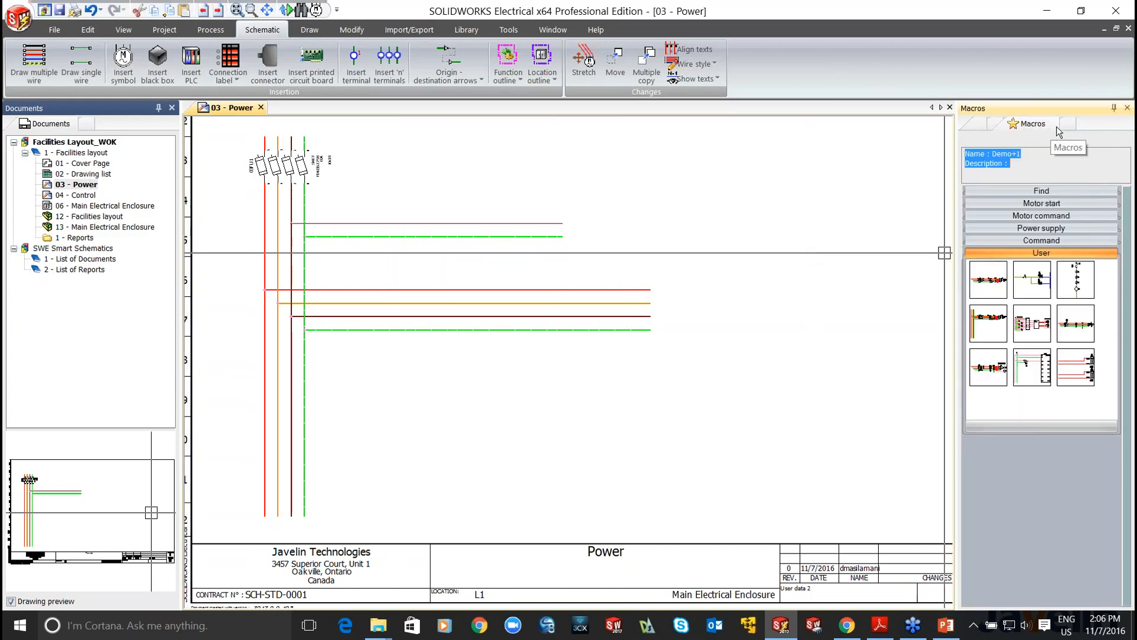
click(1059, 125)
click(1048, 196)
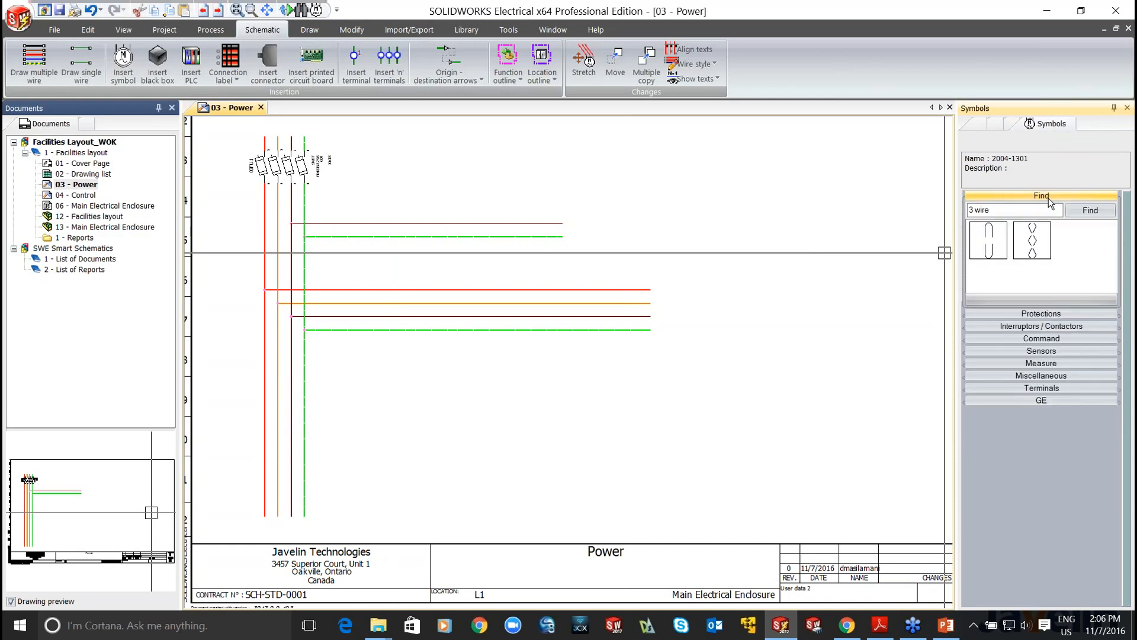
click(1014, 210)
key(BackSpace)
key(BackSpace)
key(BackSpace)
key(BackSpace)
key(BackSpace)
key(BackSpace)
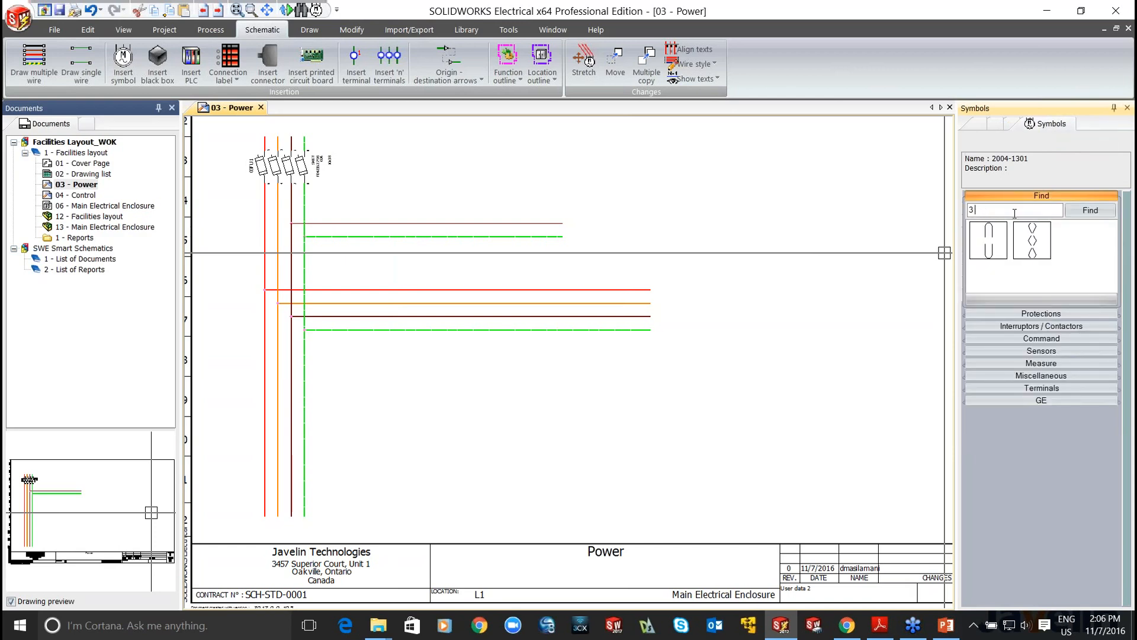
text(motor)
key(Return)
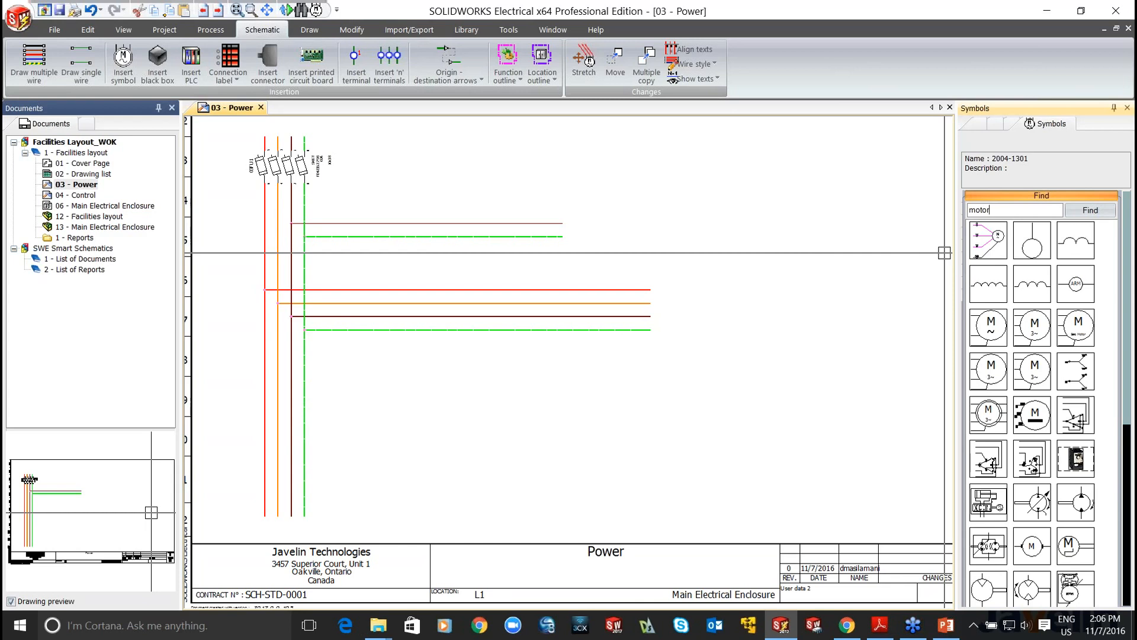
- Insert the three-phase motor symbol EW_ANSI_MOTOR3P_2 at the free ends of the new four-wire branch
click(1038, 371)
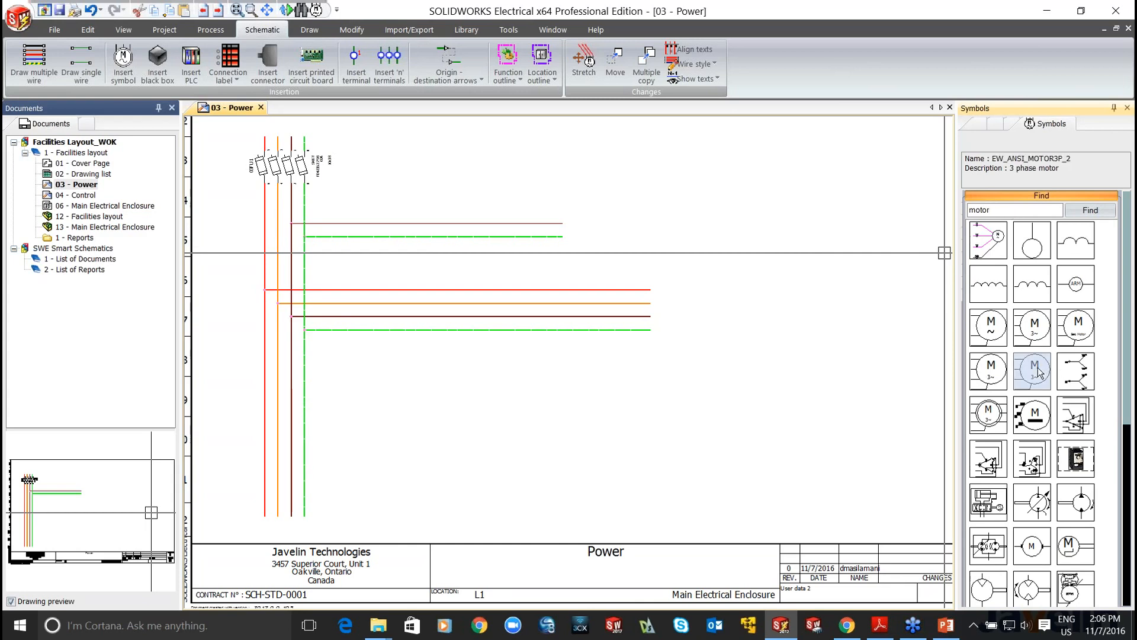
double_click(1038, 371)
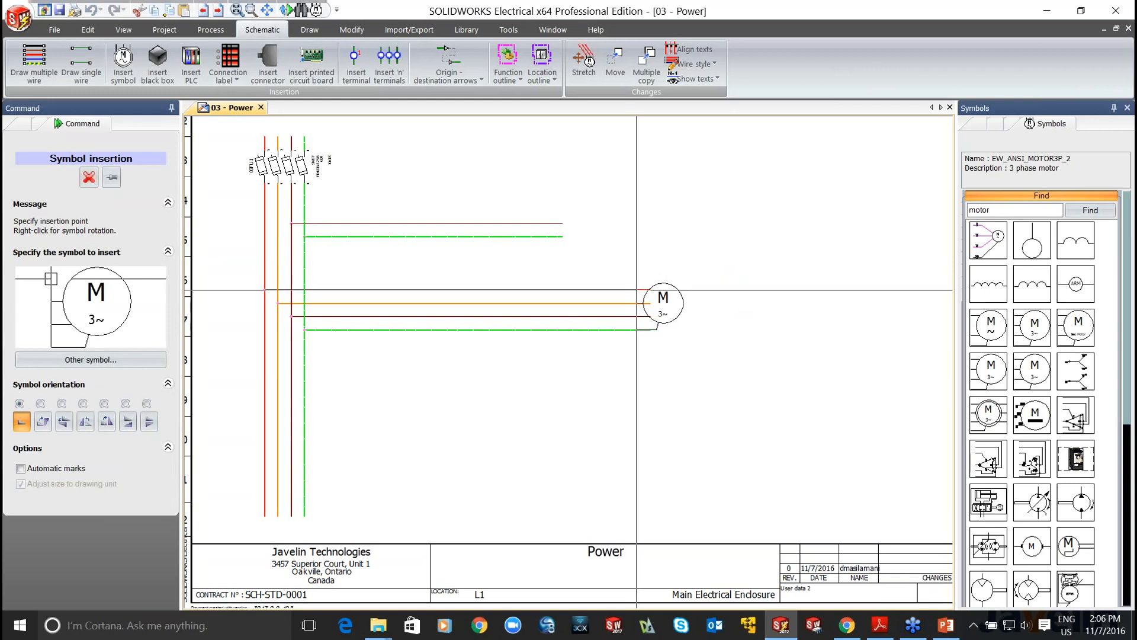
click(637, 289)
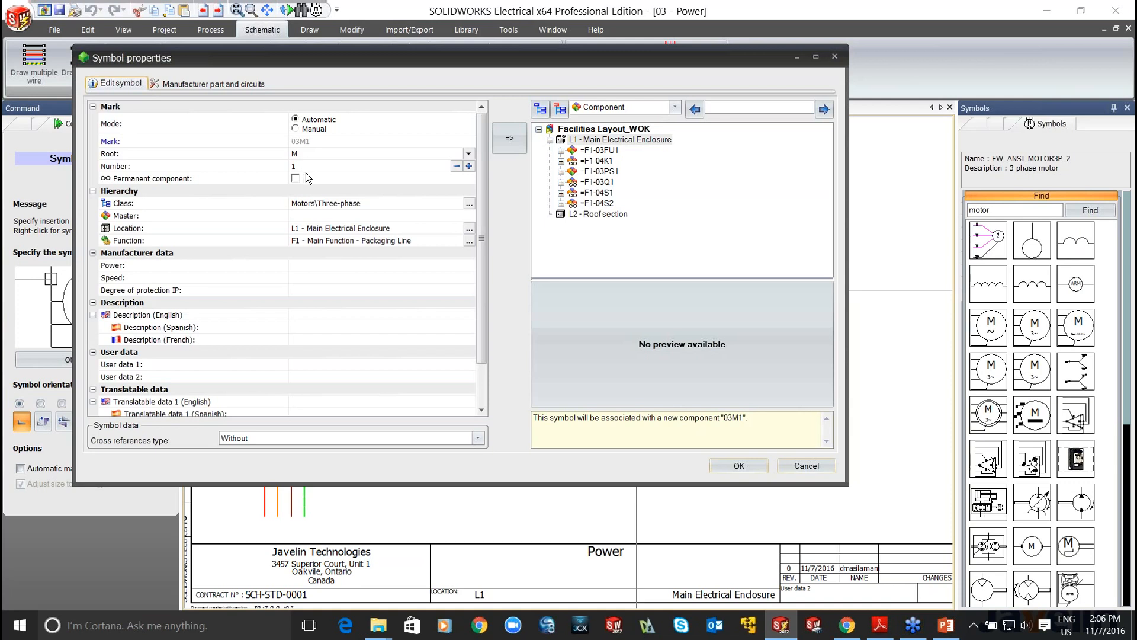
- Assign the motor symbol to the location L2 - Roof section
click(471, 230)
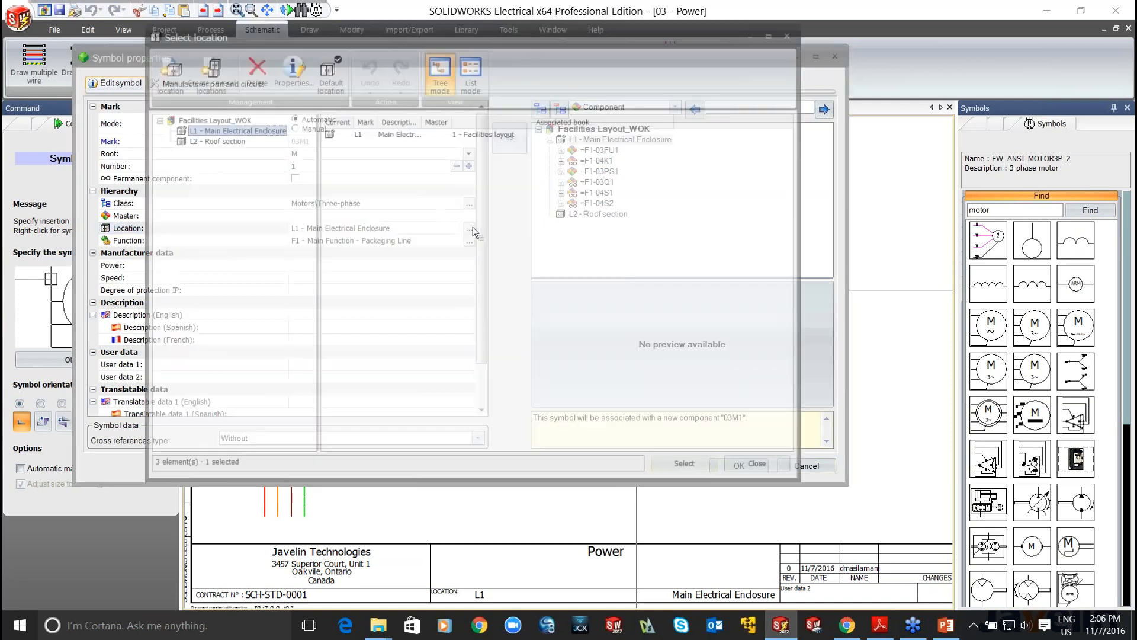
click(221, 139)
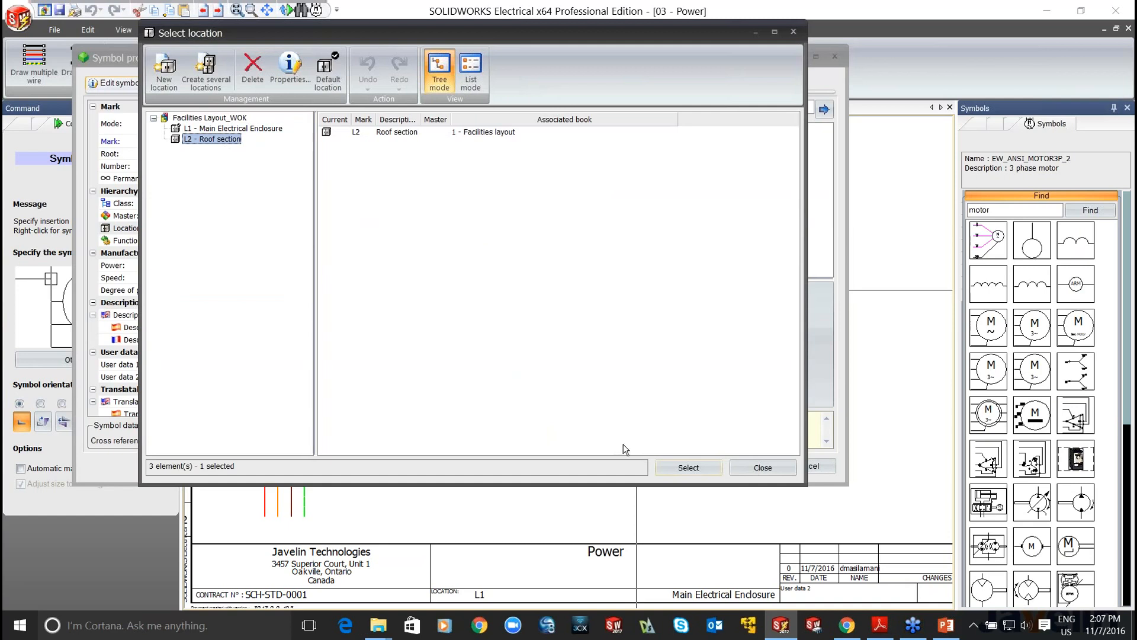
click(675, 468)
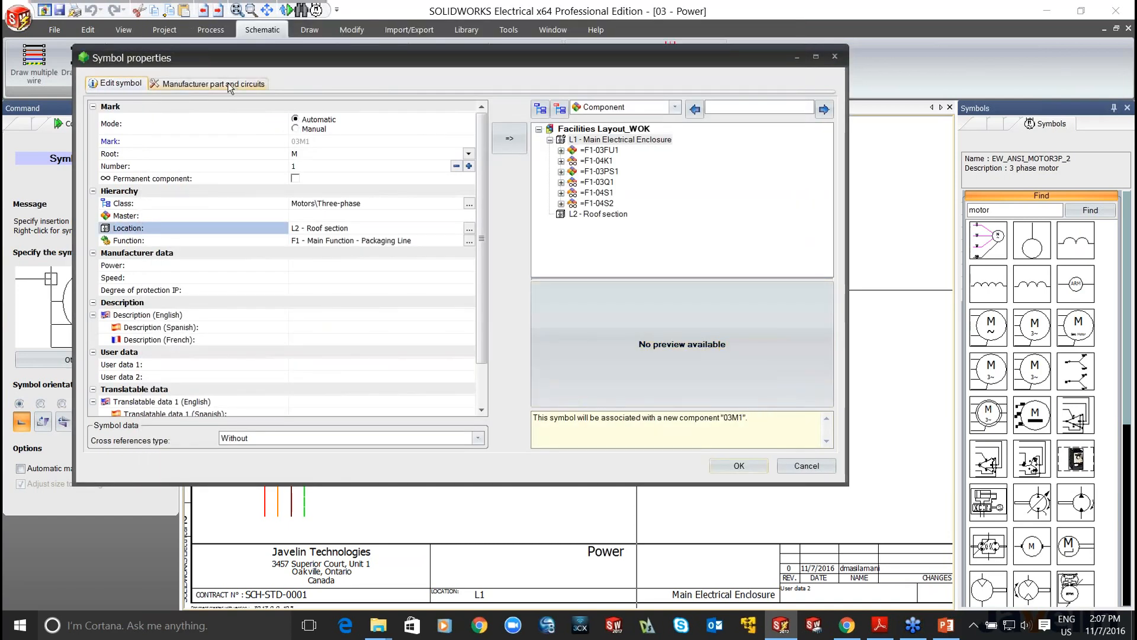
- Start a manufacturer part search for the motor, filter by manufacturer Leroy Somer and browse the matching three-phase parts
click(230, 86)
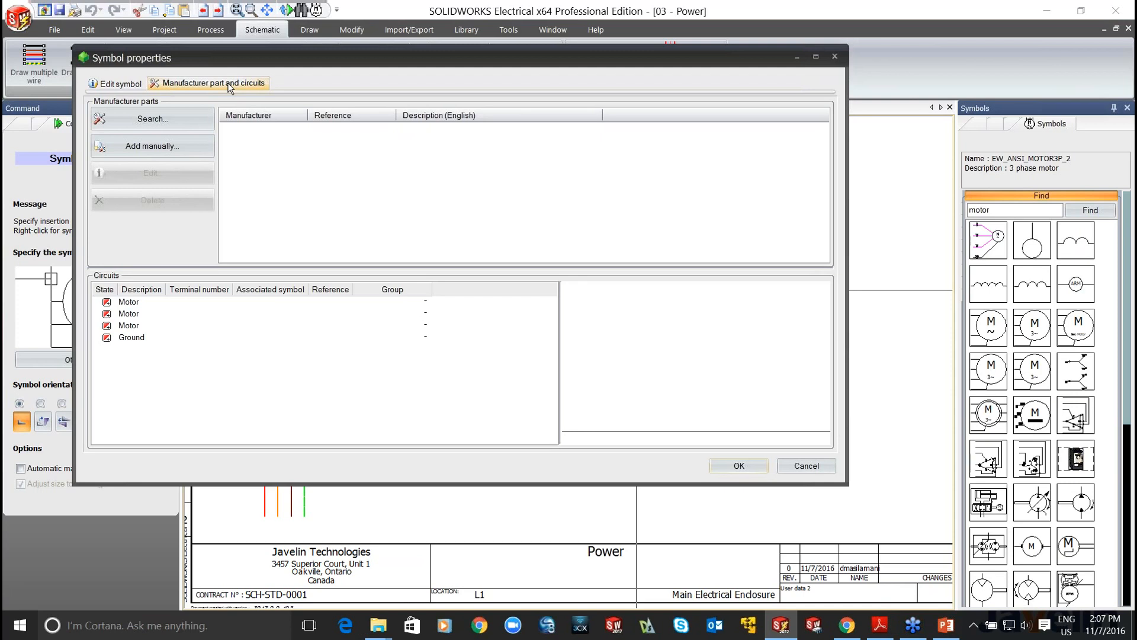
click(160, 117)
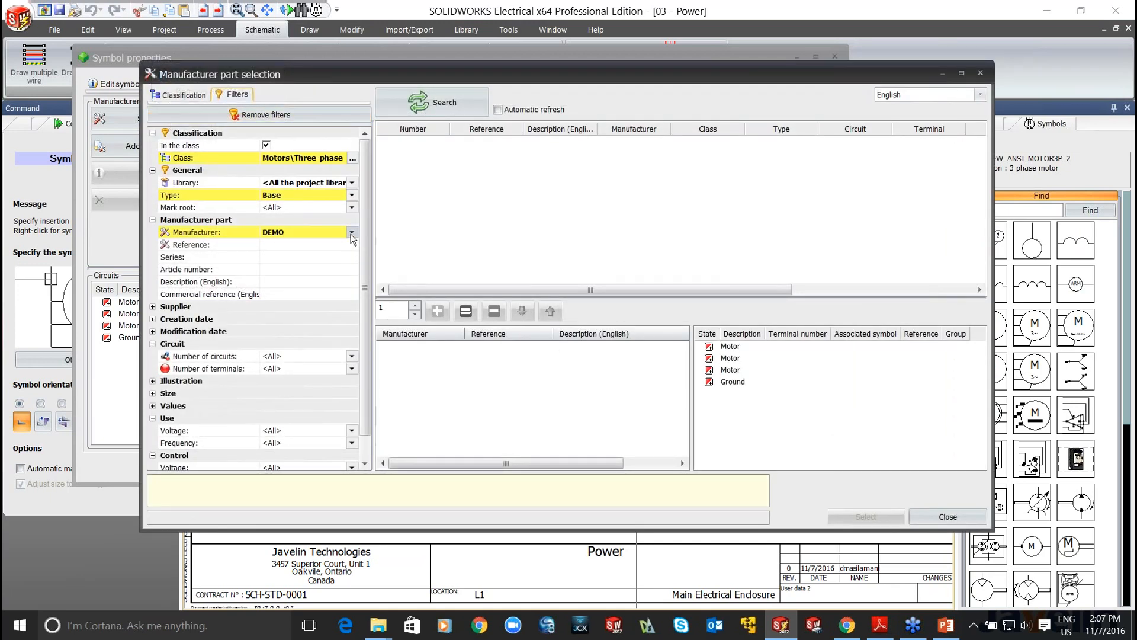
click(351, 235)
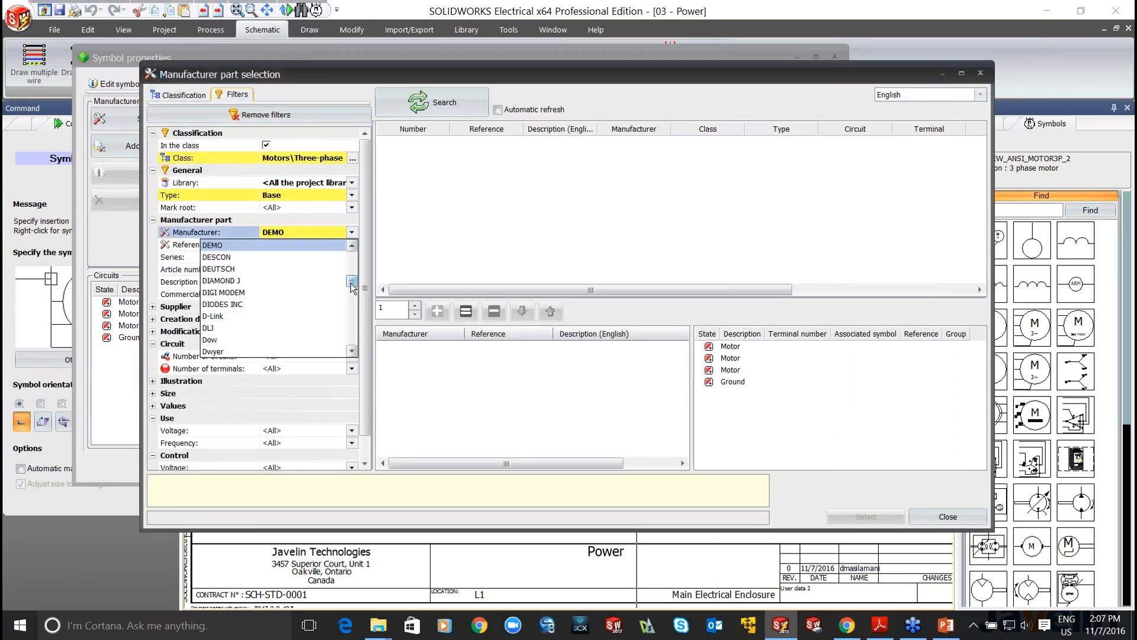
scroll(352, 287, down, 6)
scroll(351, 286, down, 4)
scroll(351, 287, down, 2)
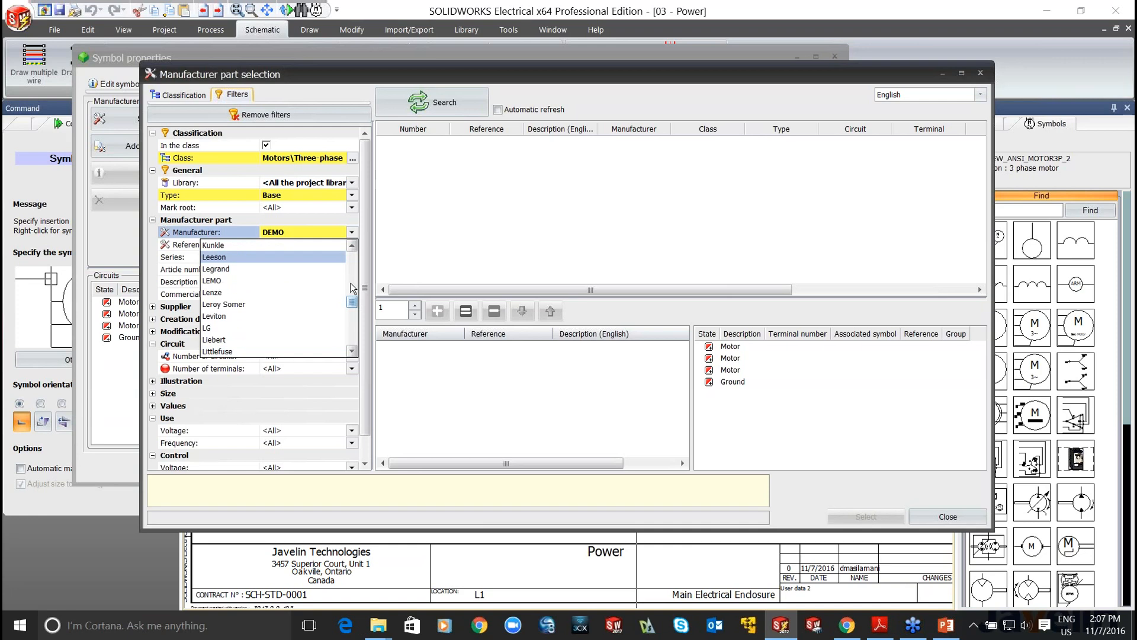
click(254, 305)
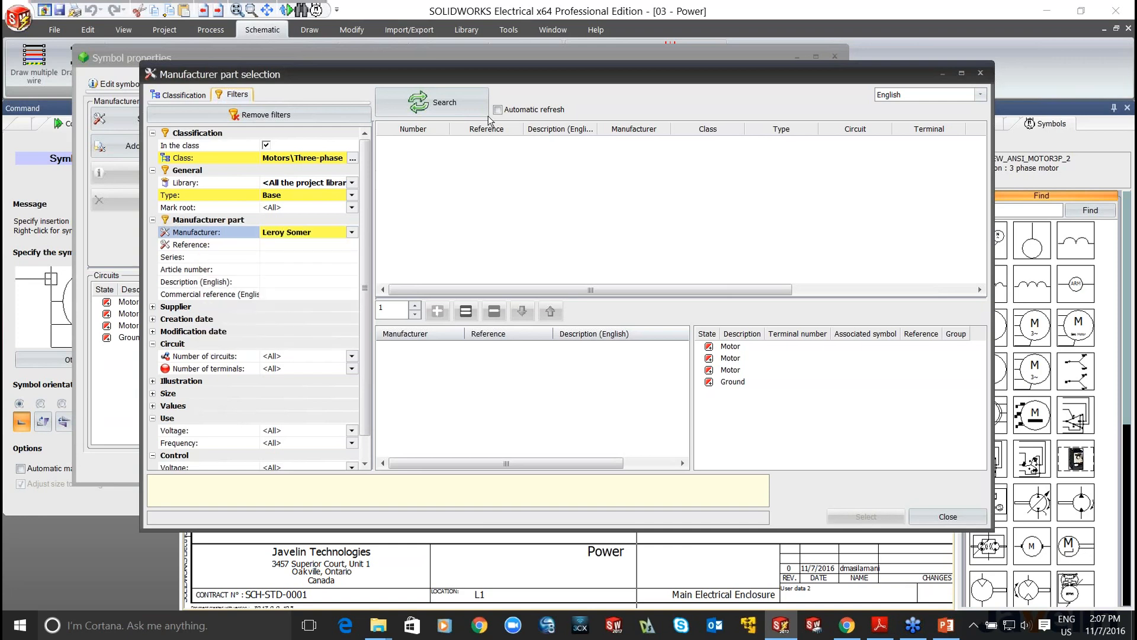
click(439, 107)
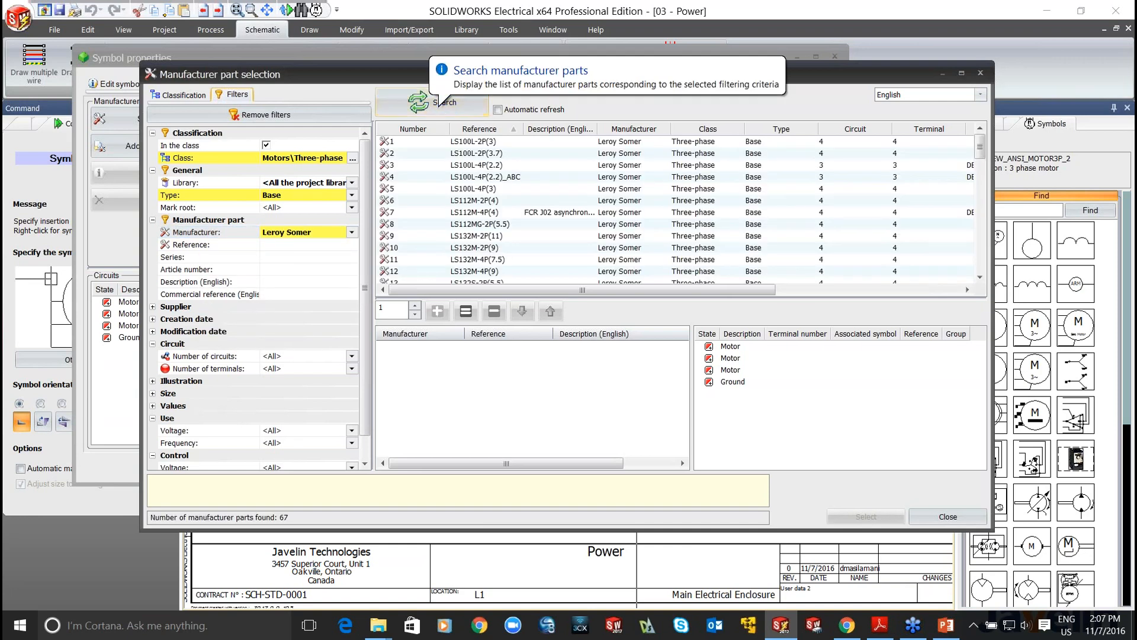
scroll(476, 189, down, 10)
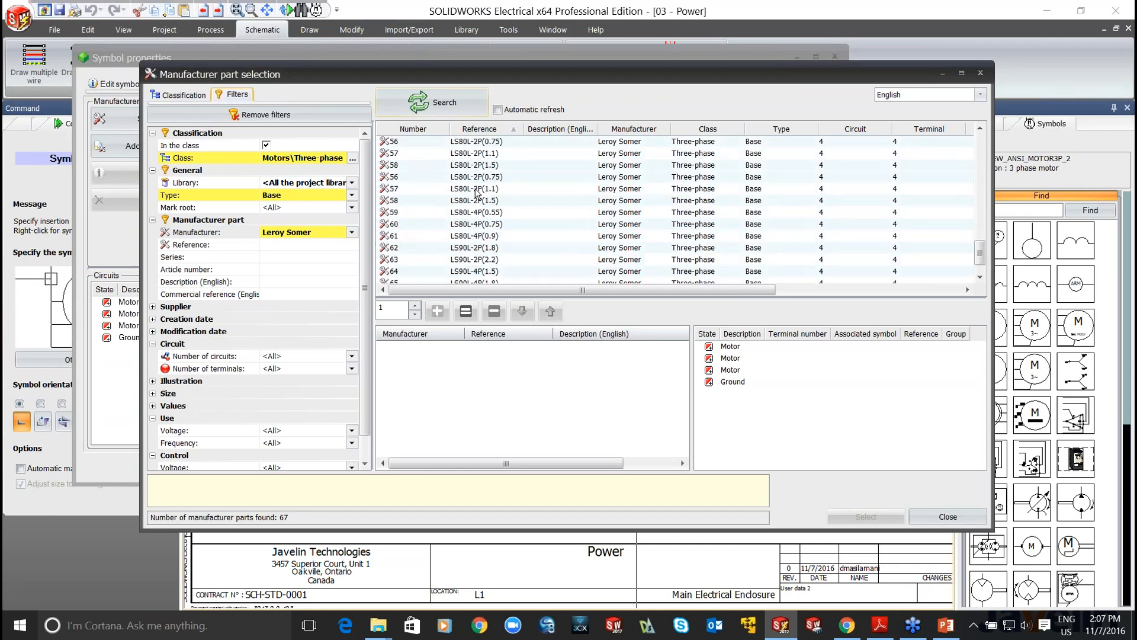
scroll(476, 190, up, 10)
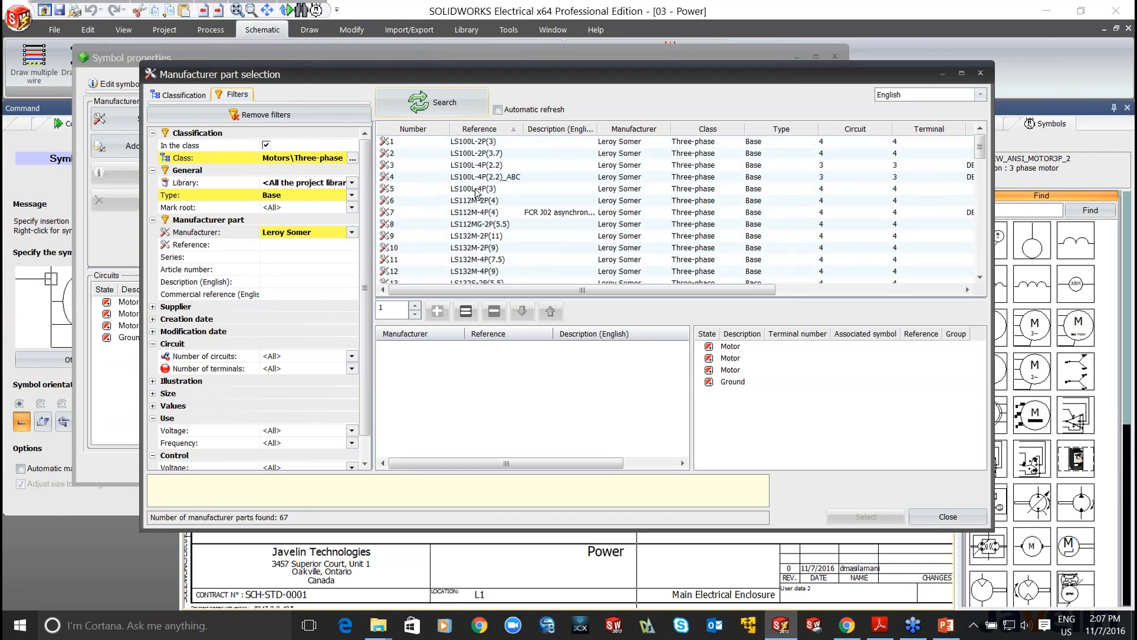
- Lift the class restriction, repeat the Leroy Somer part search and look through the wider parts list
click(265, 145)
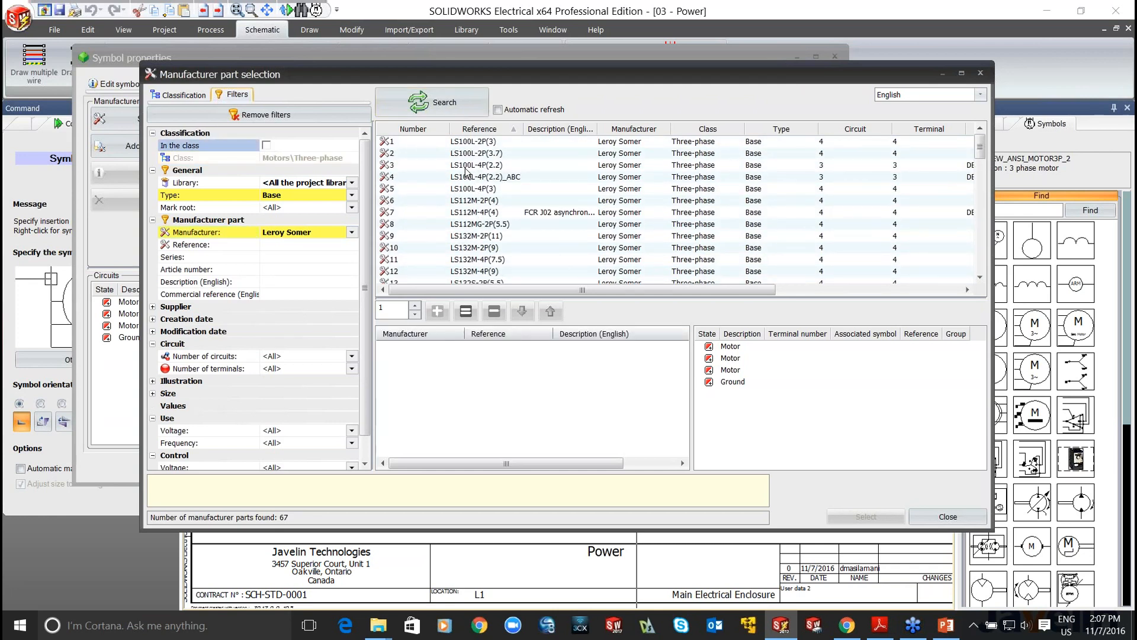
click(444, 112)
scroll(540, 206, down, 5)
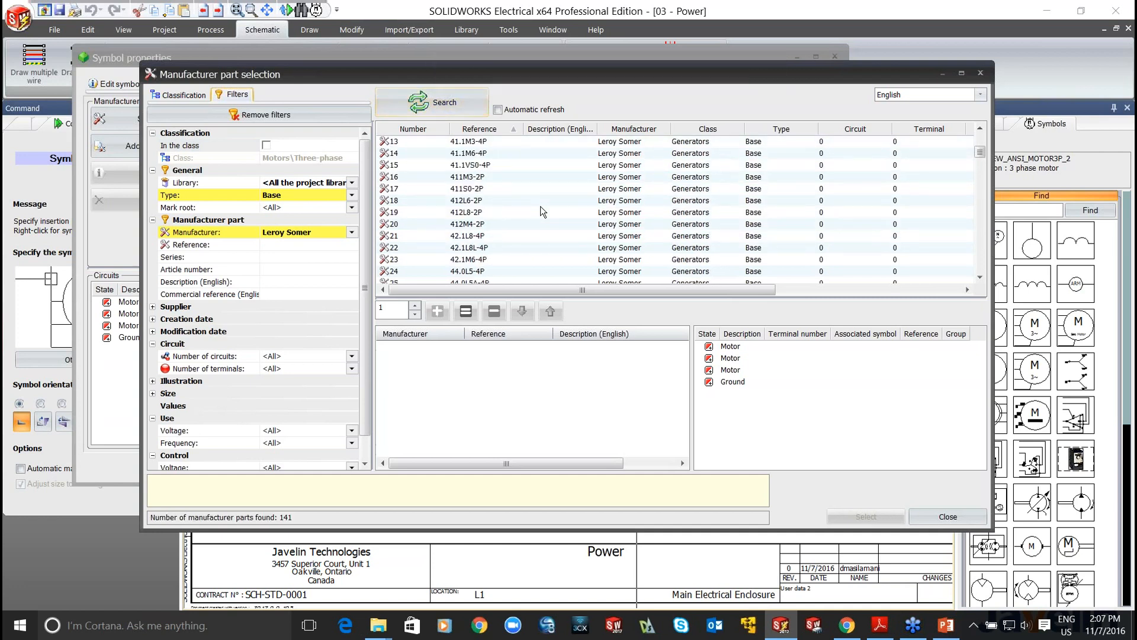
scroll(540, 206, down, 20)
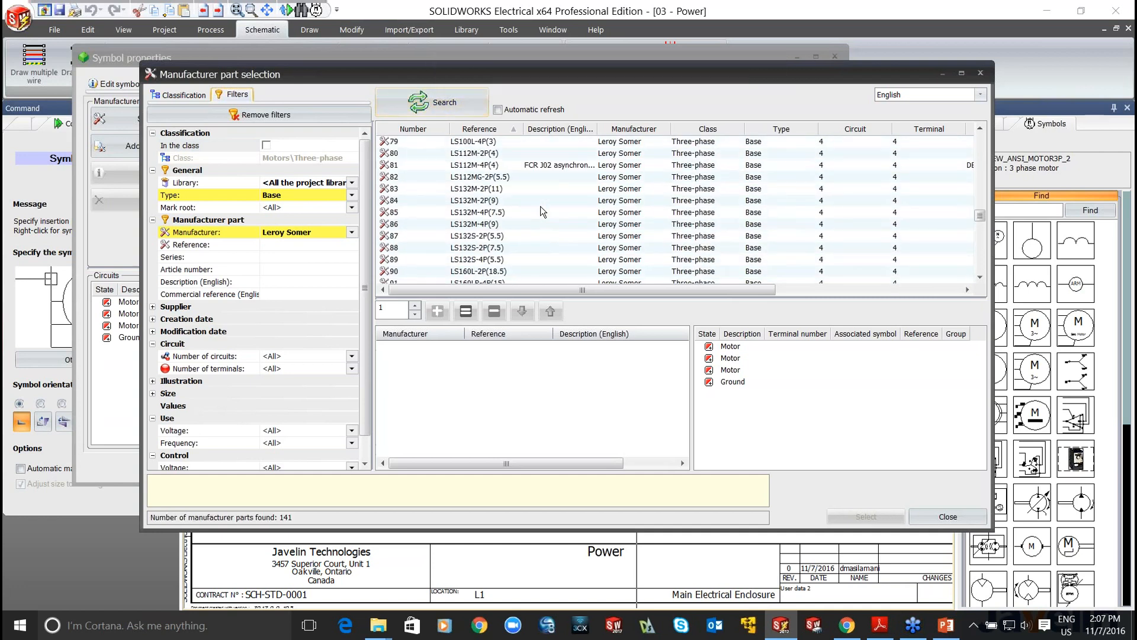
scroll(540, 206, down, 17)
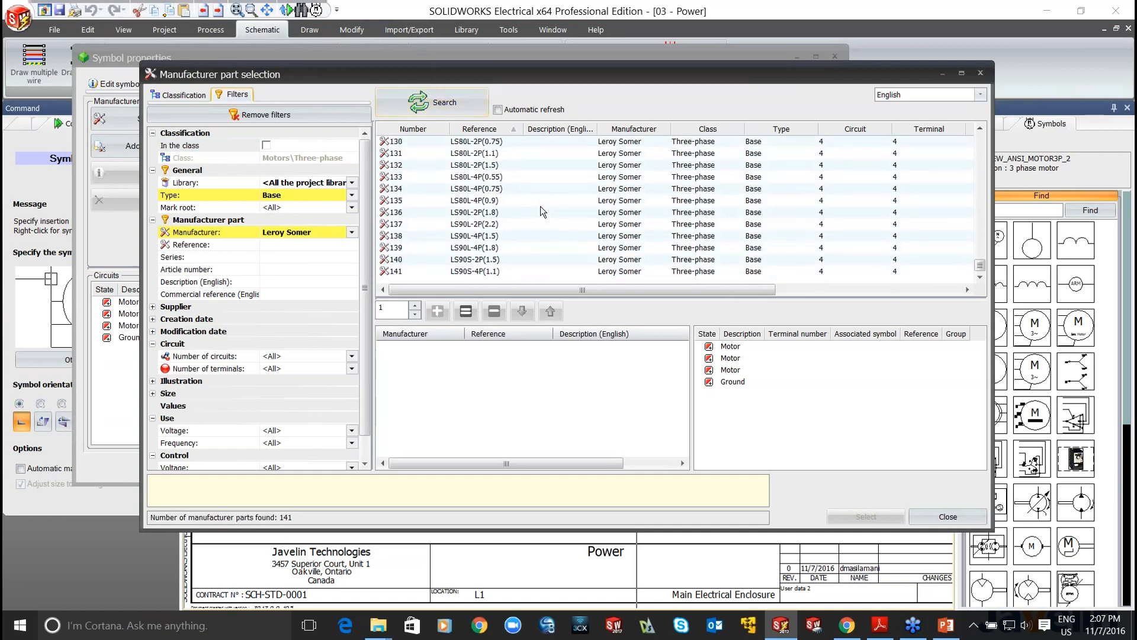
scroll(540, 210, up, 17)
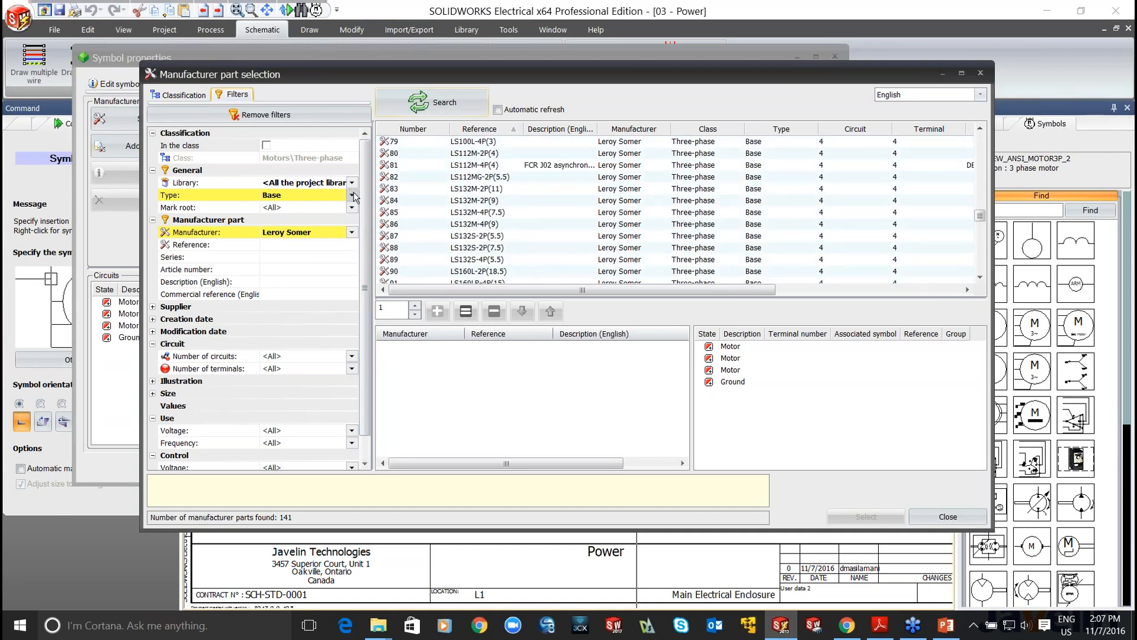
- Remove all filters and search for parts with manufacturer Leroy Somer and the English description "motor"
click(268, 116)
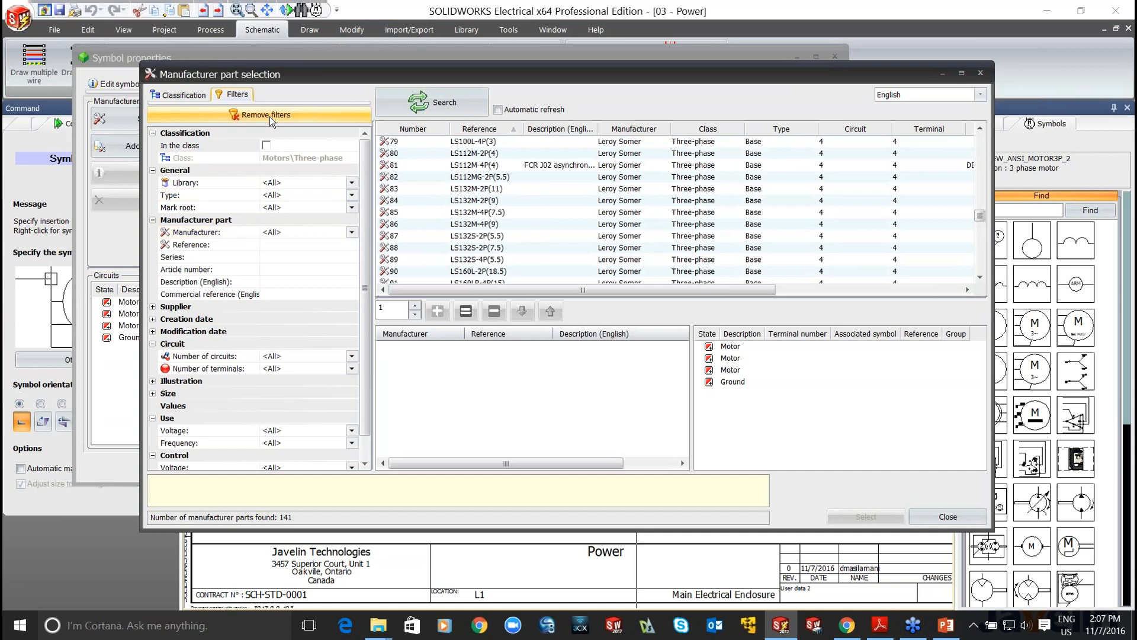
click(352, 232)
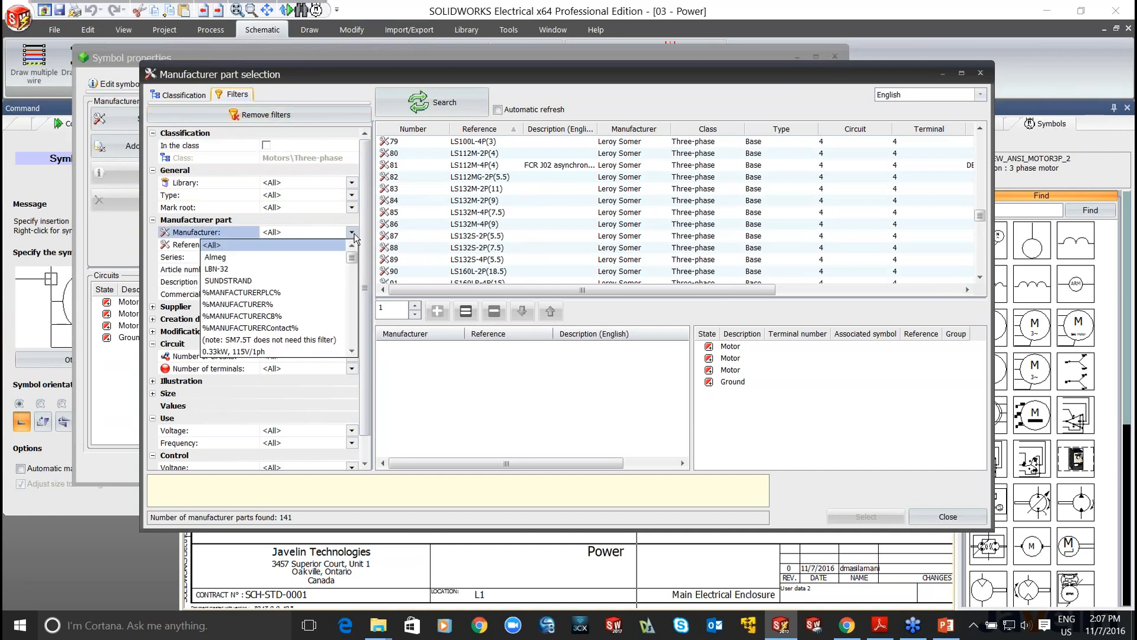
scroll(279, 331, down, 10)
scroll(277, 350, down, 1)
click(277, 350)
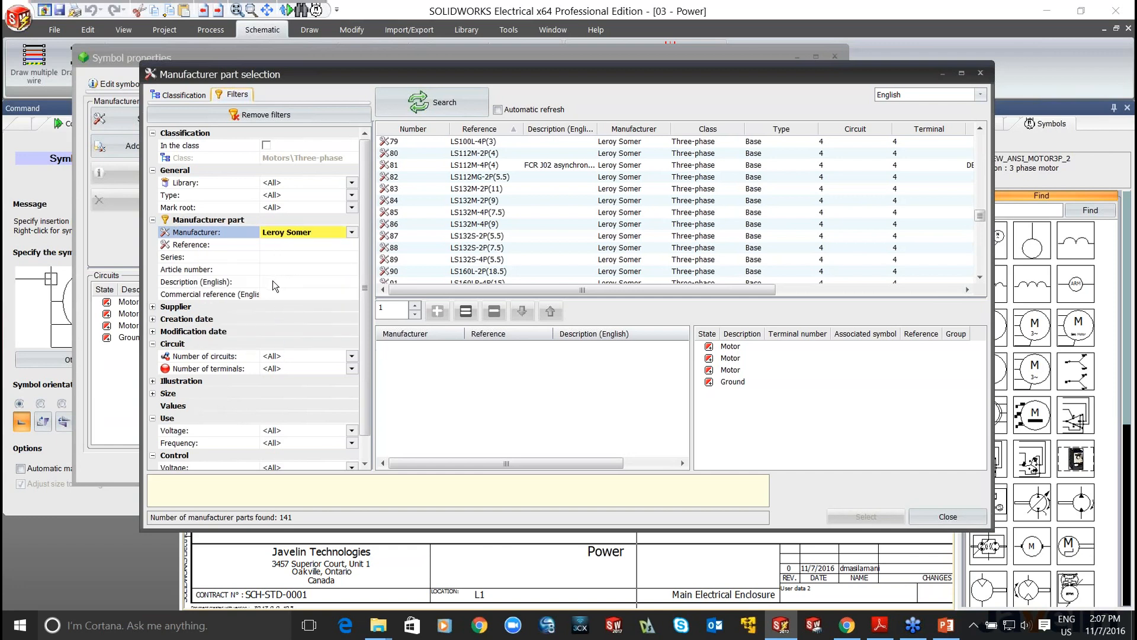
click(272, 282)
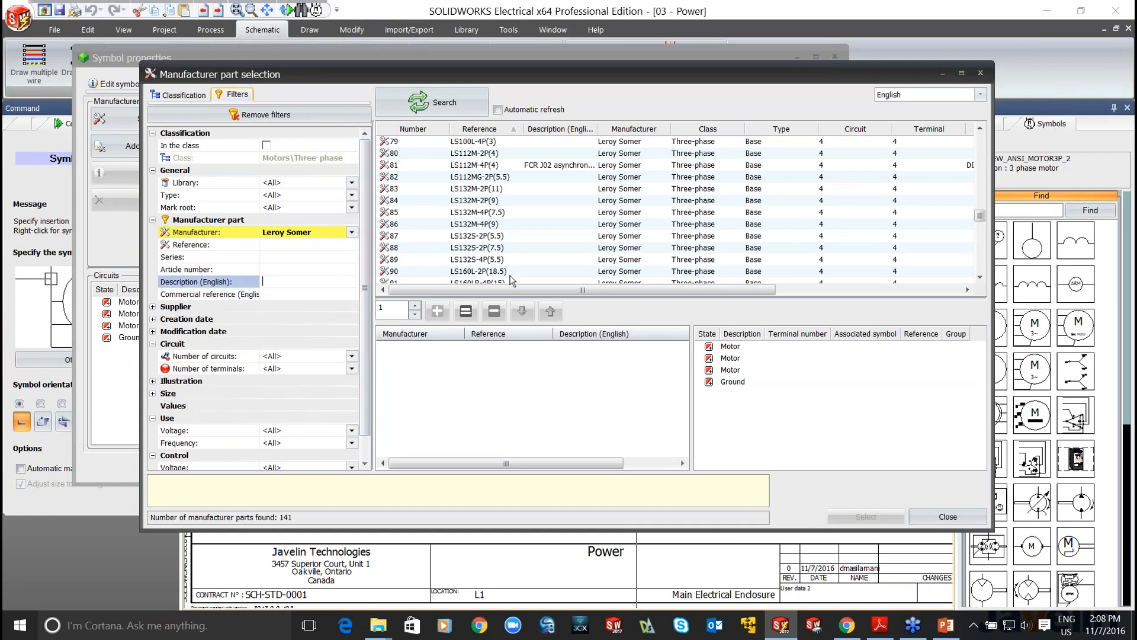
text(motor)
key(Return)
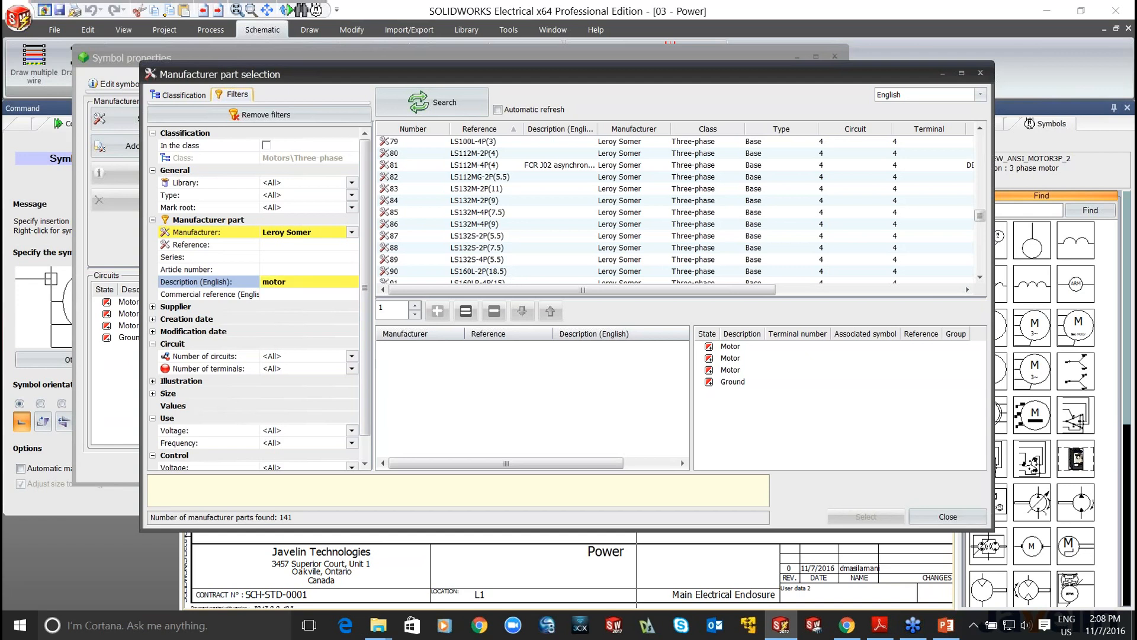
click(456, 112)
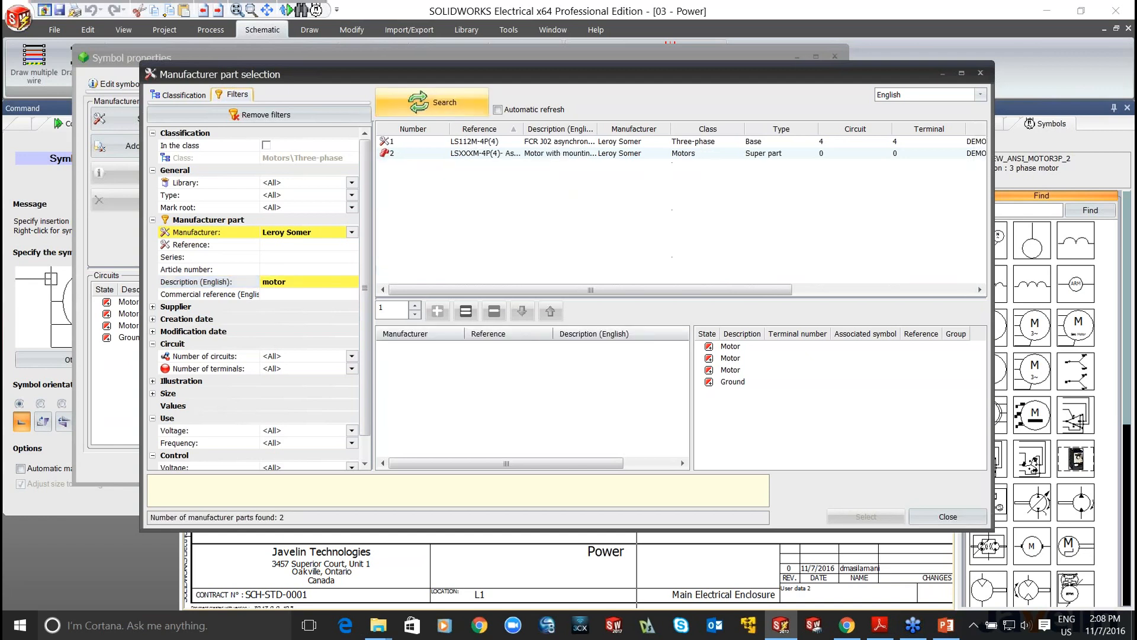
- Add the Leroy Somer super part LSXXXM-4P(4), the motor with mounting, and assign its parts to the motor symbol
click(386, 156)
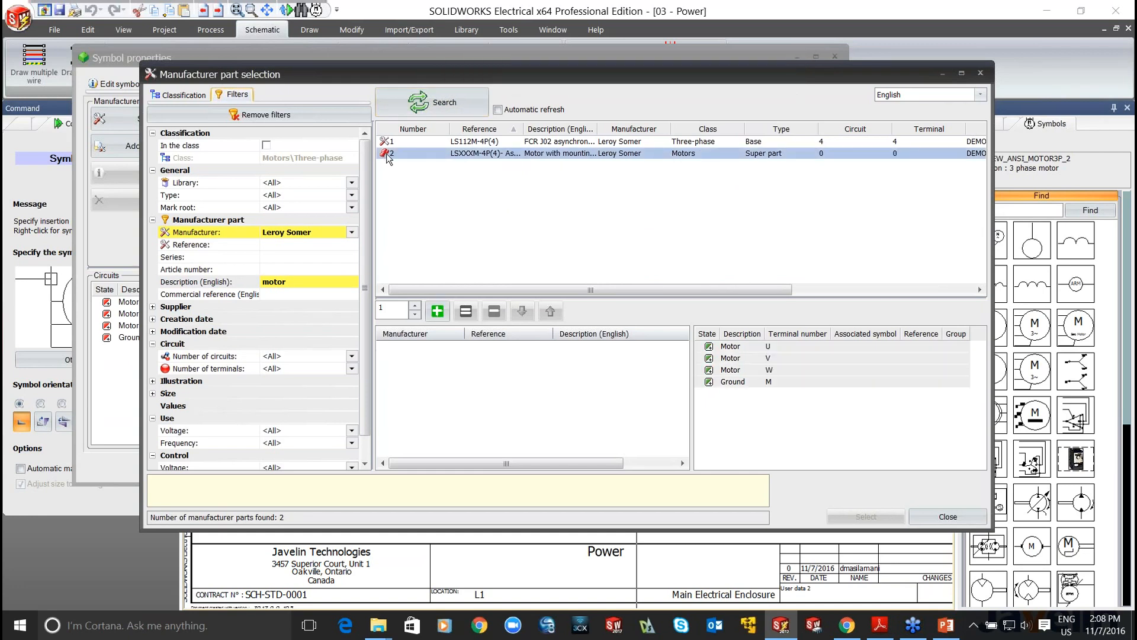
click(437, 311)
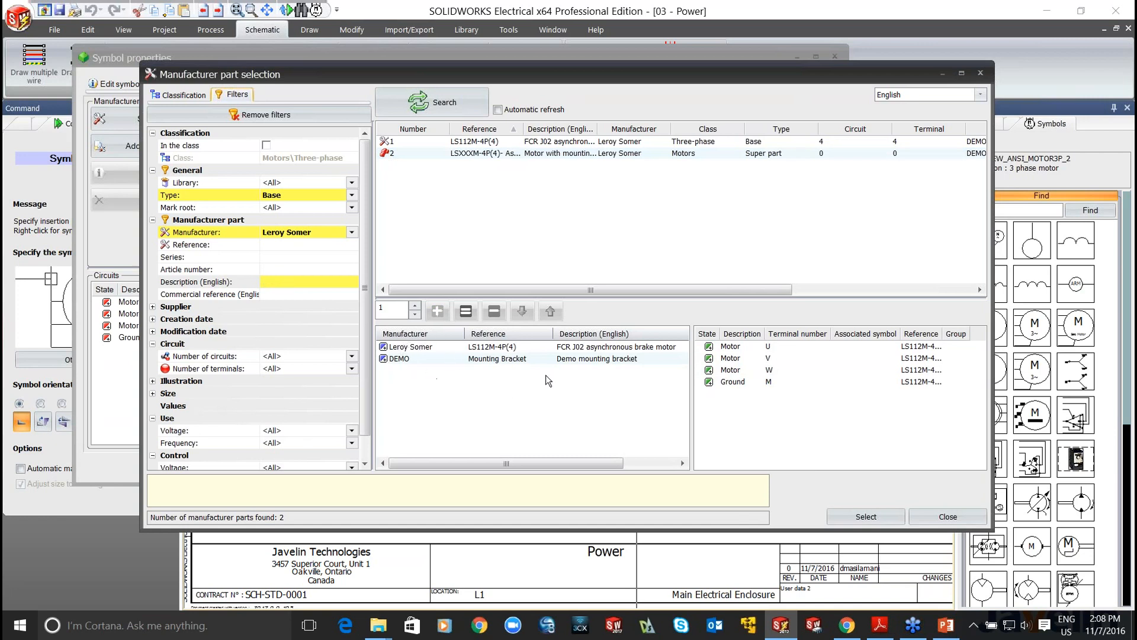
click(851, 518)
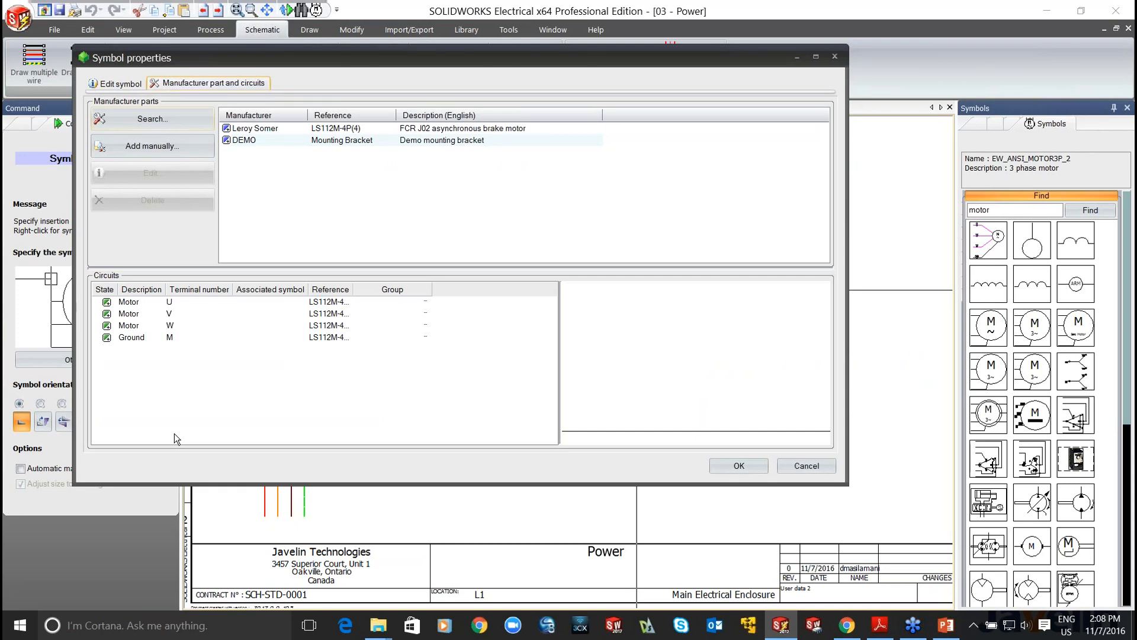
- Confirm the motor symbol's properties with the Leroy Somer motor and DEMO mounting bracket parts and check the symbol on the schematic
click(739, 465)
scroll(629, 312, up, 3)
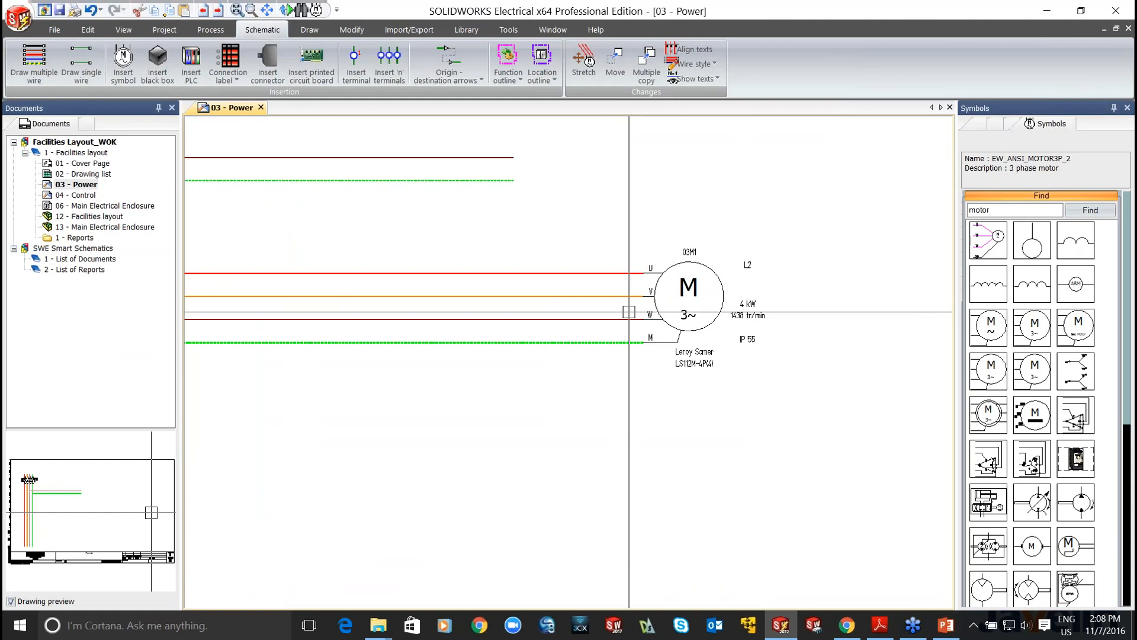
scroll(629, 312, down, 2)
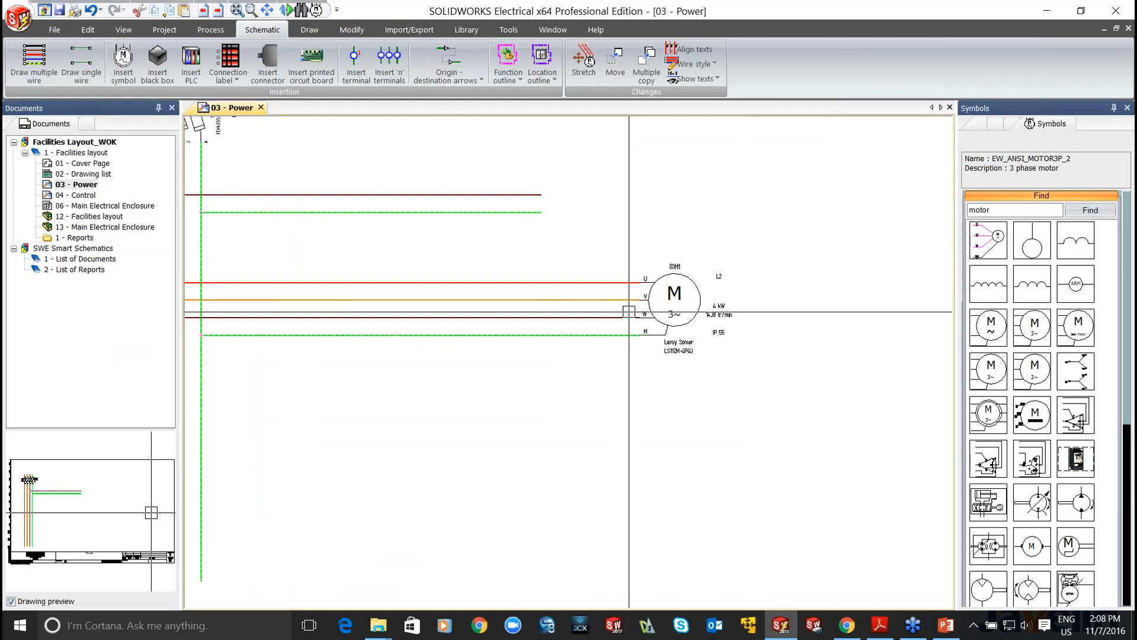
middle_drag(538, 401, 615, 390)
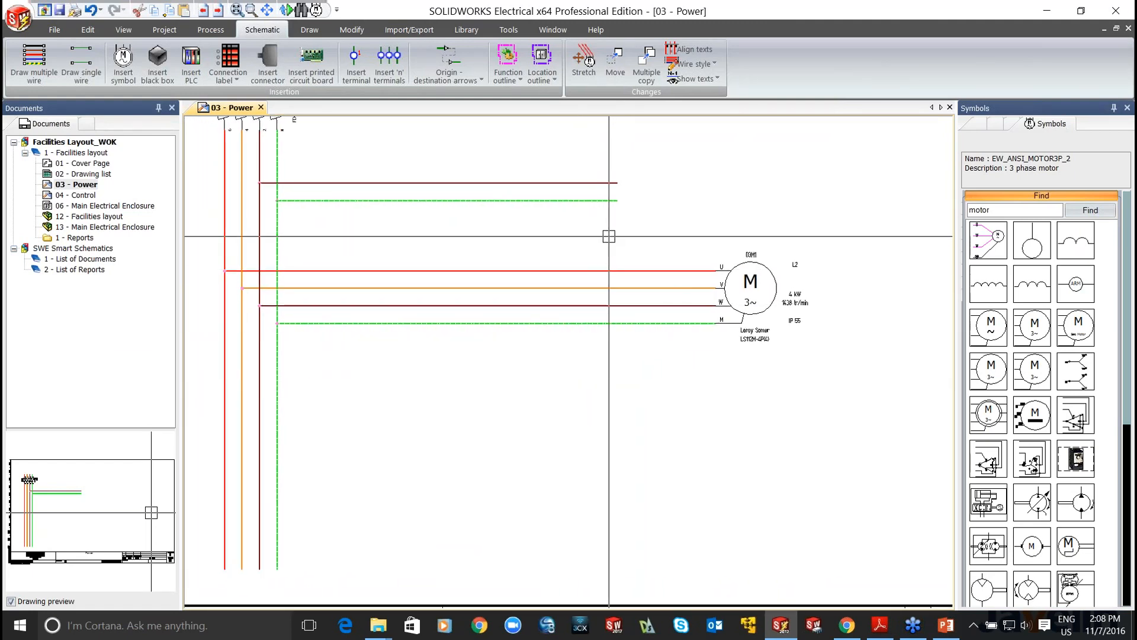
- Insert the three-pole NO power contact (L1,T1 circuit) of component 04K1 from the Main Electrical Enclosure on the motor's three phase wires
click(89, 125)
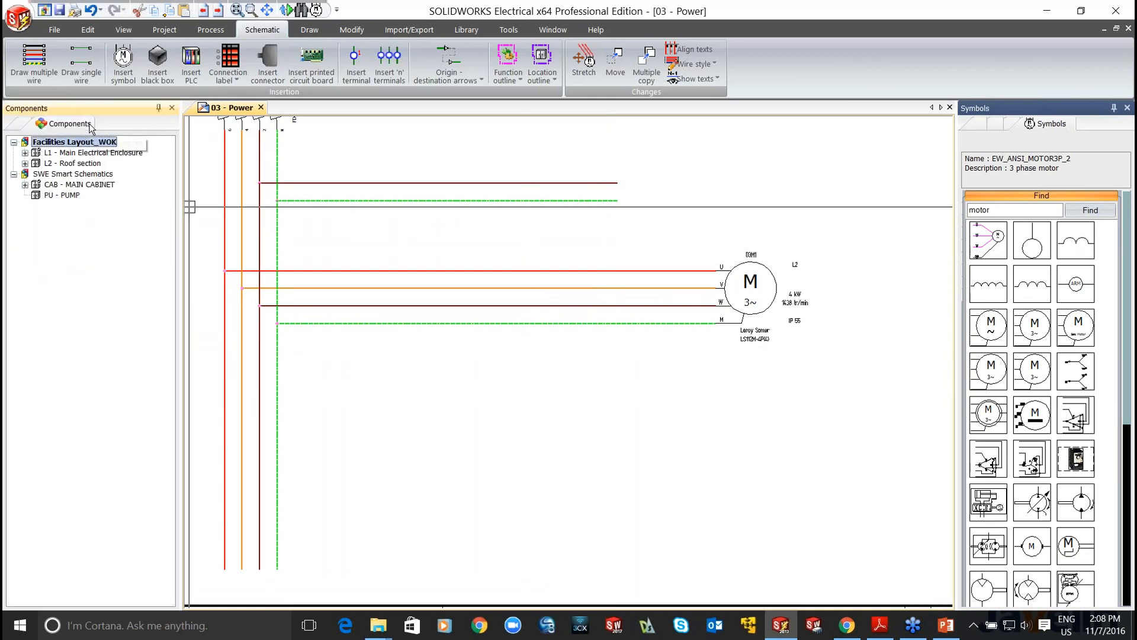
click(25, 153)
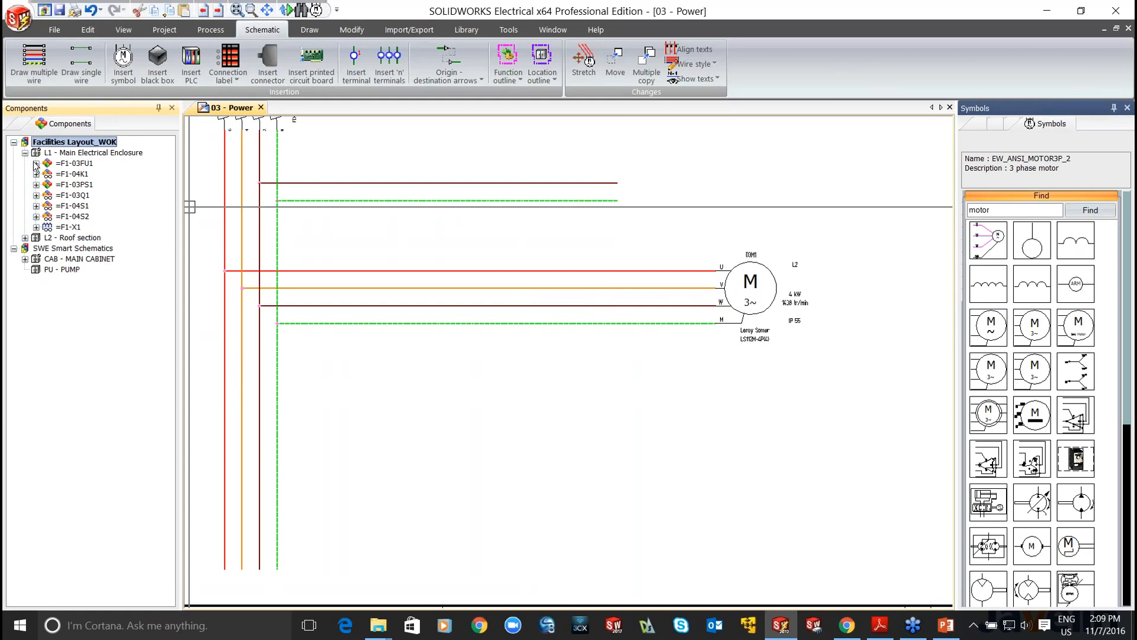
click(36, 174)
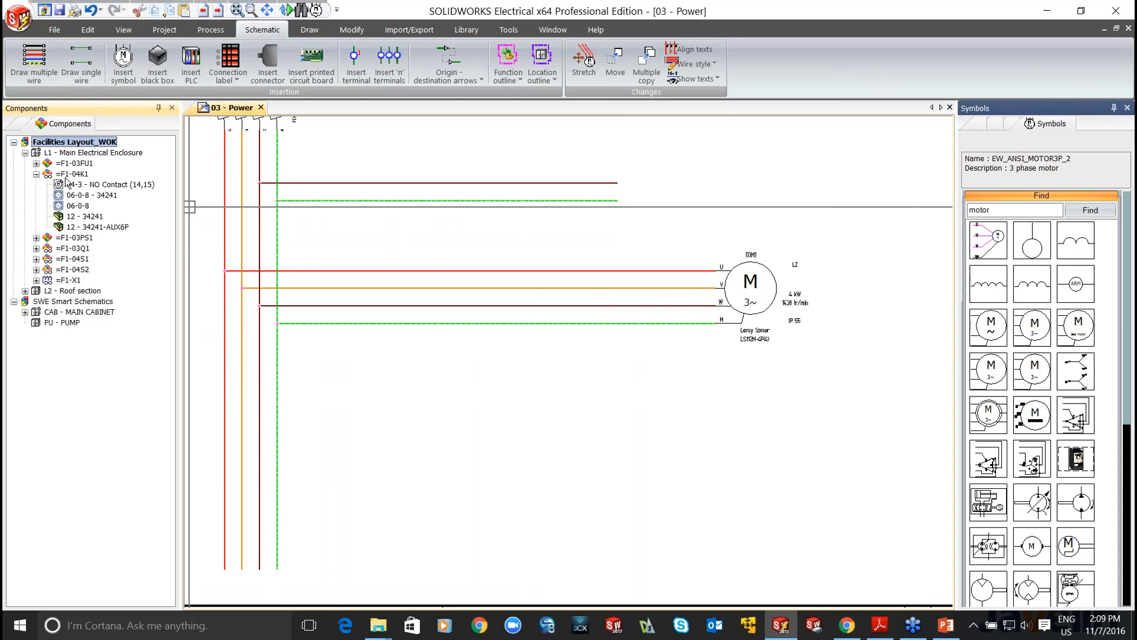
right_click(67, 178)
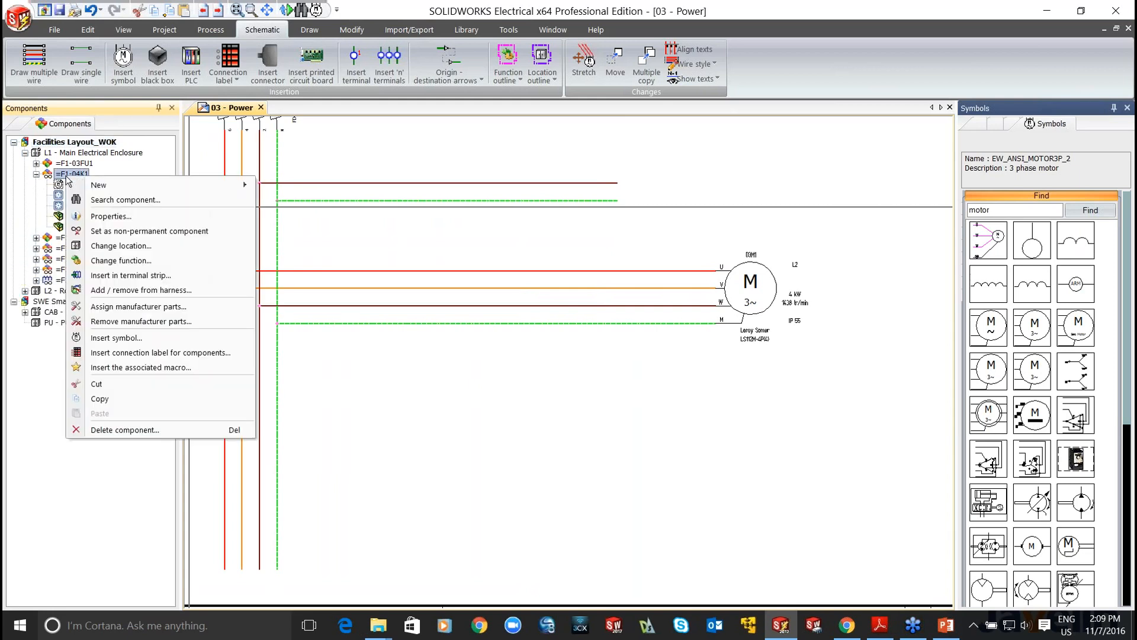
click(116, 338)
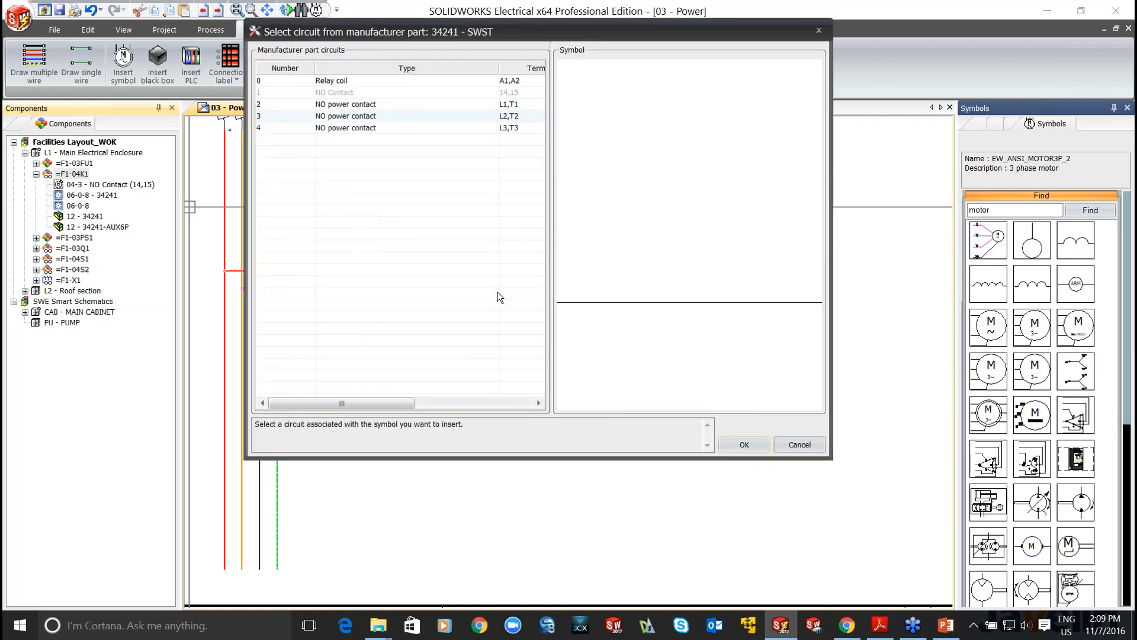
click(324, 82)
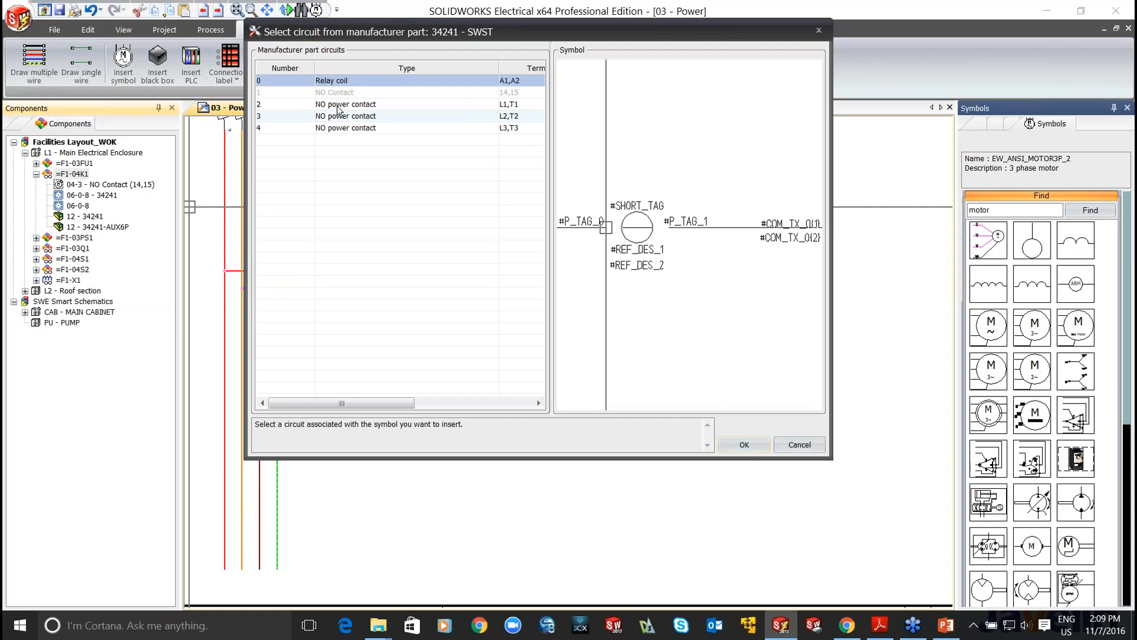
click(339, 108)
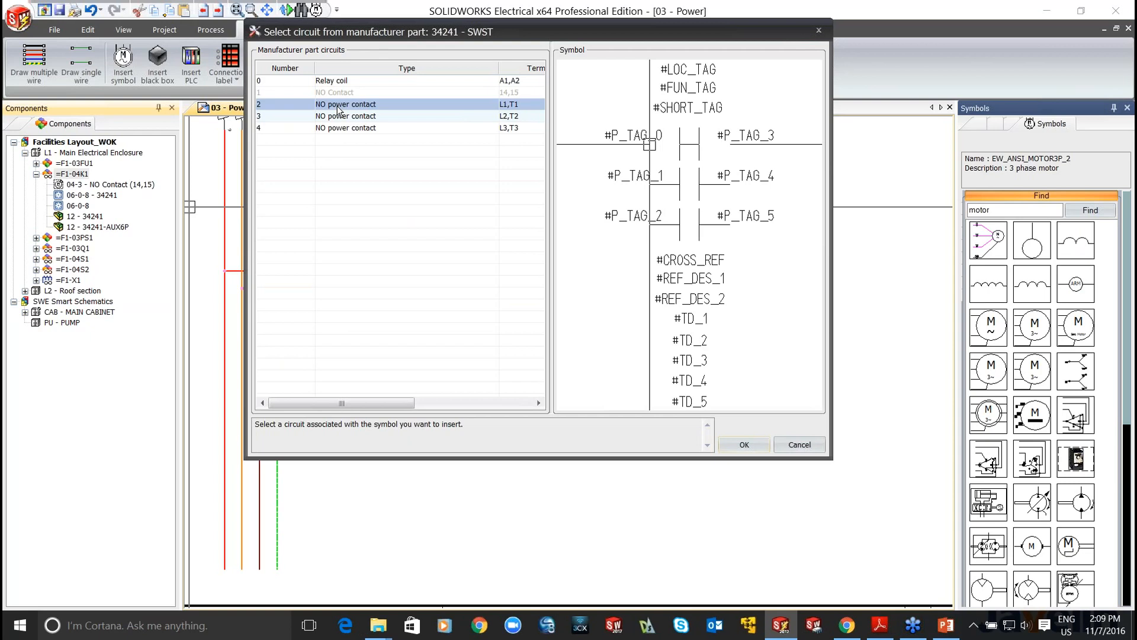
click(745, 446)
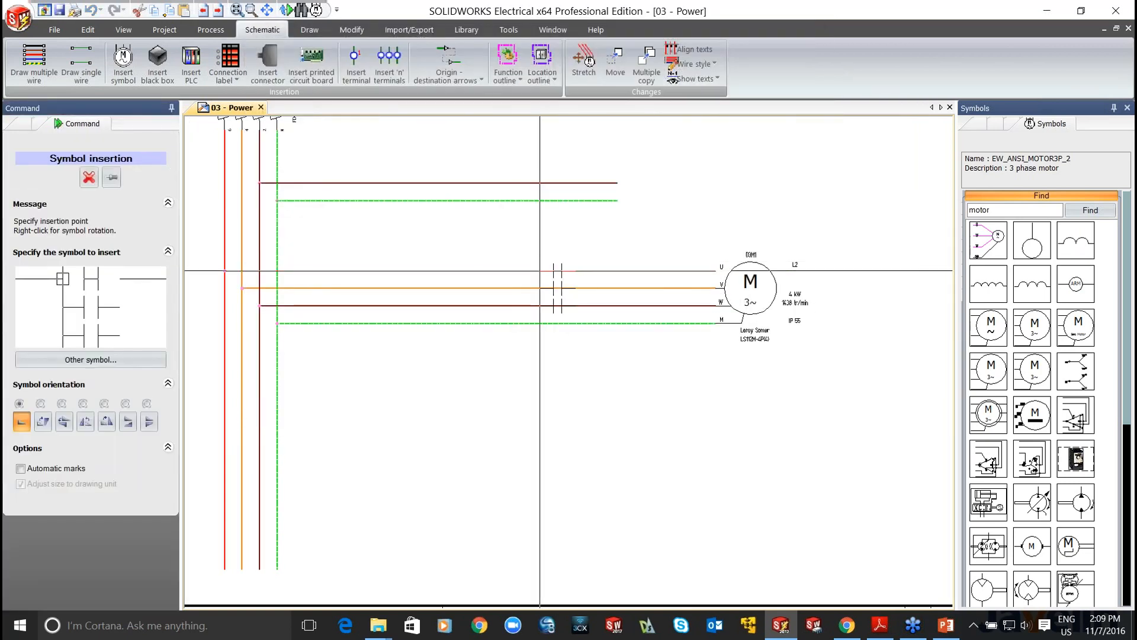
click(540, 271)
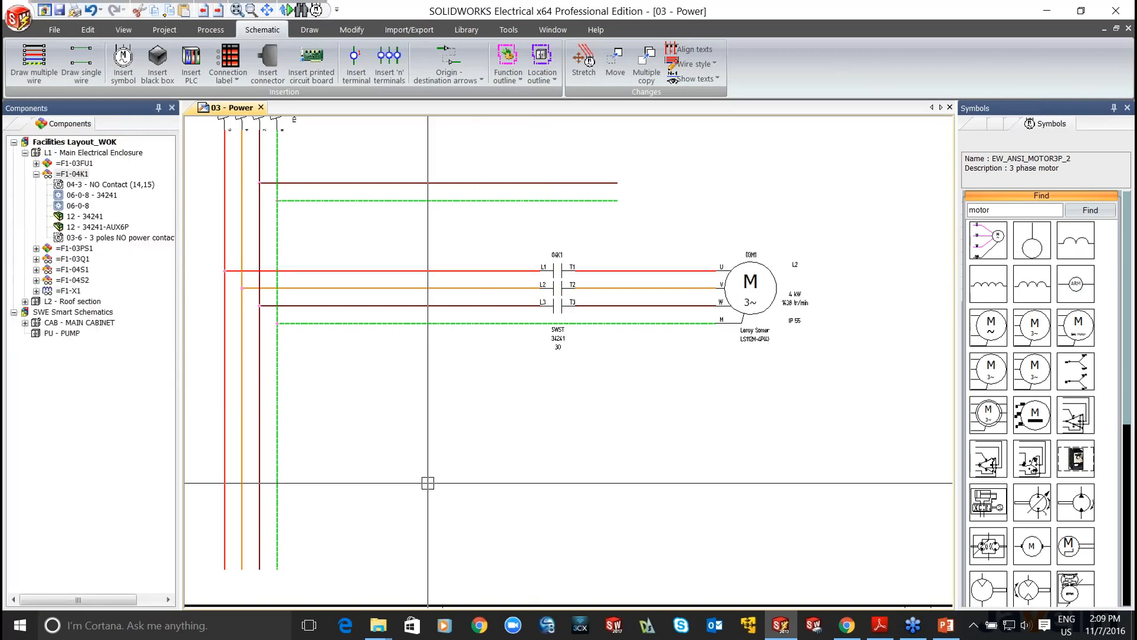
- Insert the three-pole symbol of component 03Q1 on the motor's phase wires, upstream of the 04K1 contact
right_click(64, 262)
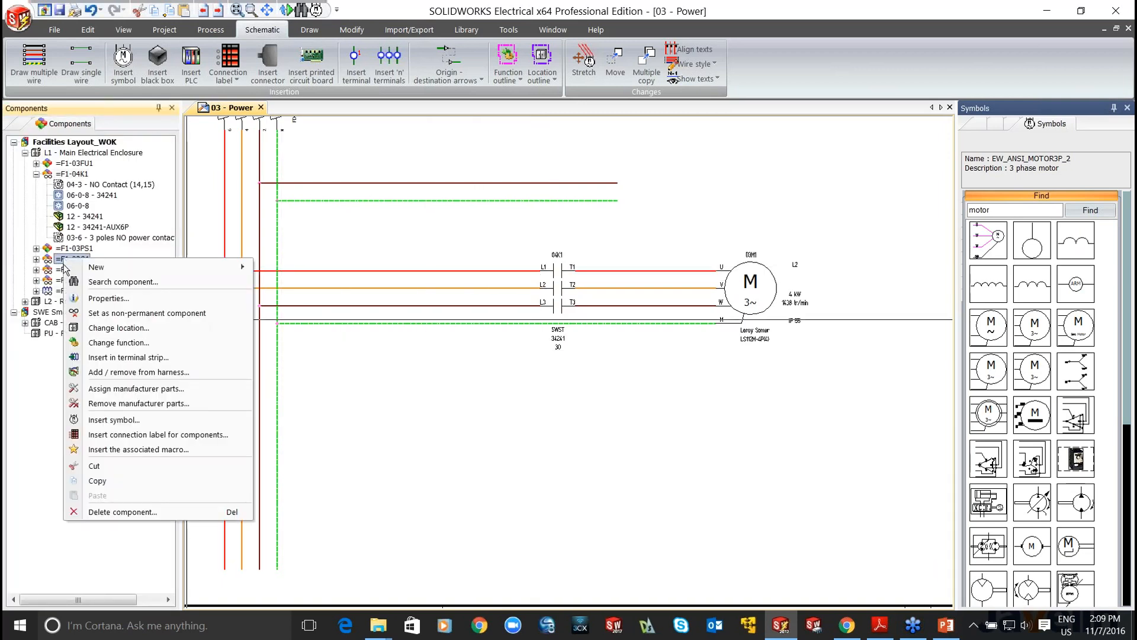
click(114, 419)
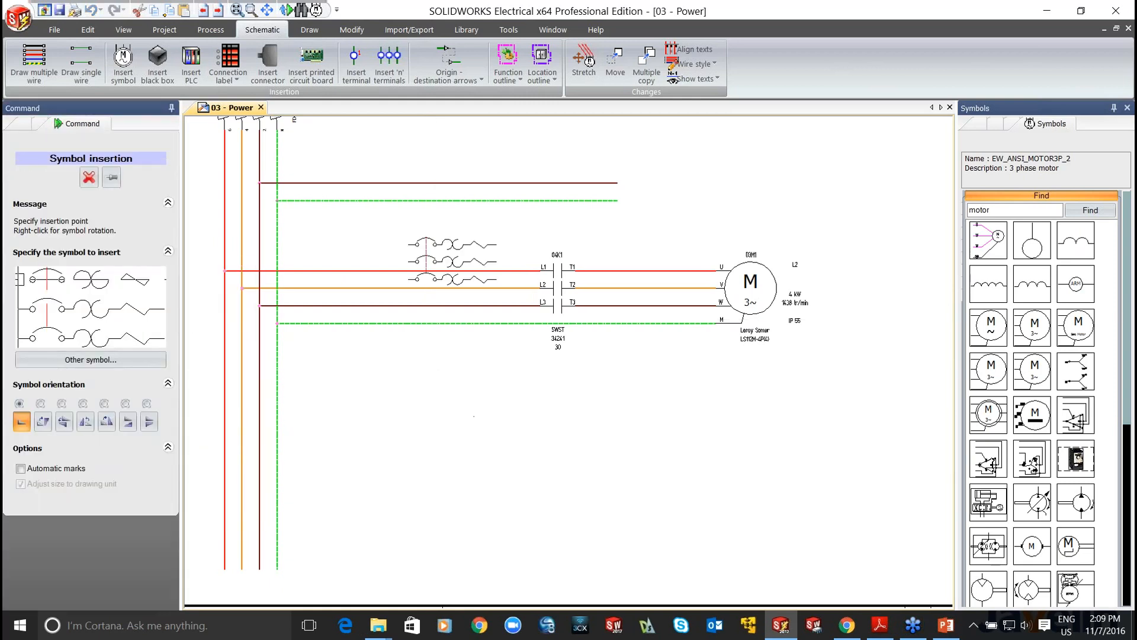
click(356, 270)
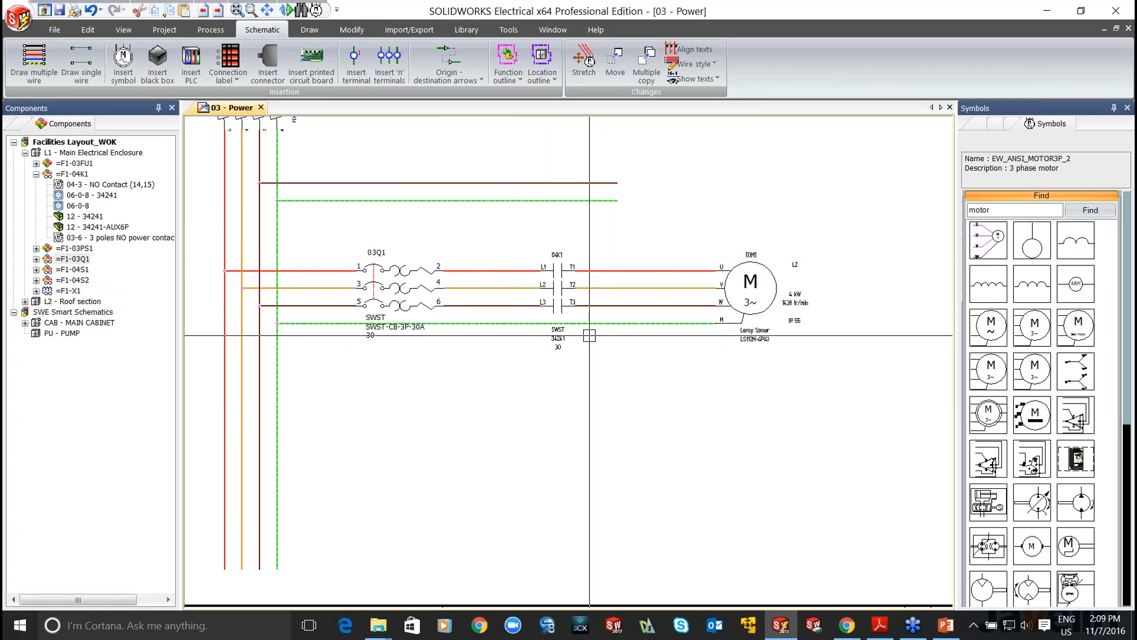
- Insert terminals on all four motor wires between the 04K1 contact and the motor, associating them all with the existing terminal strip X1
click(382, 74)
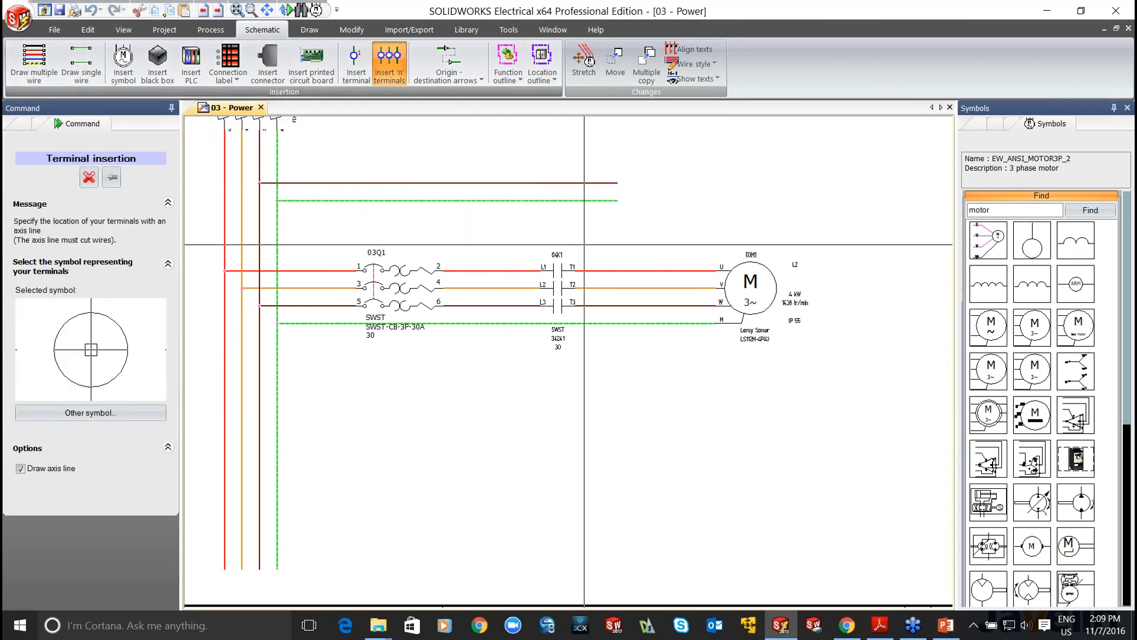
click(610, 253)
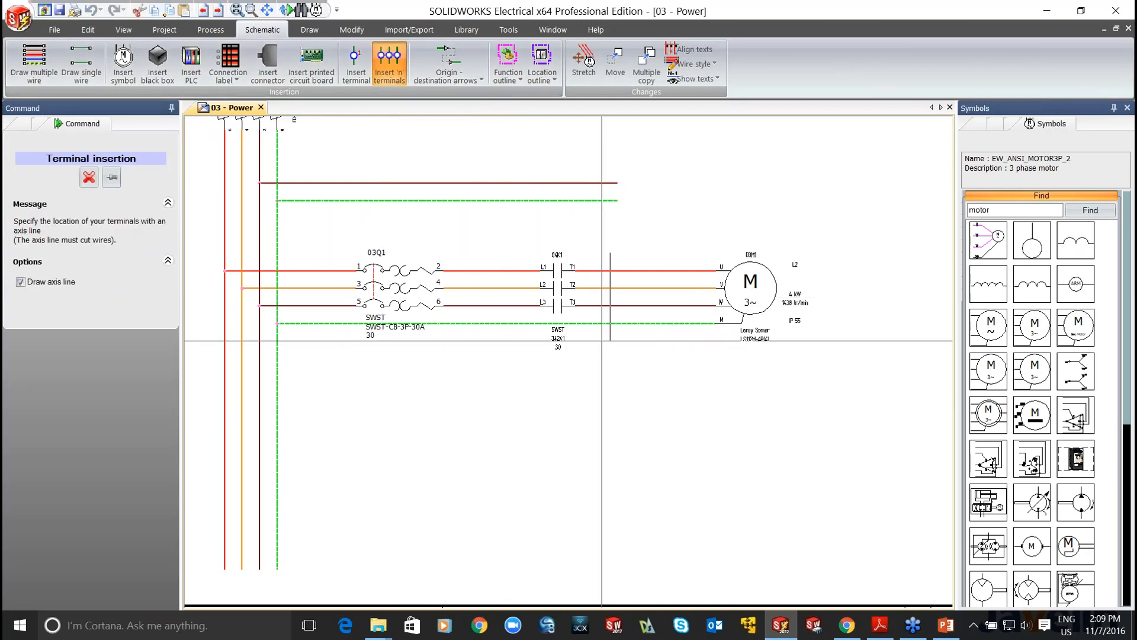
click(602, 349)
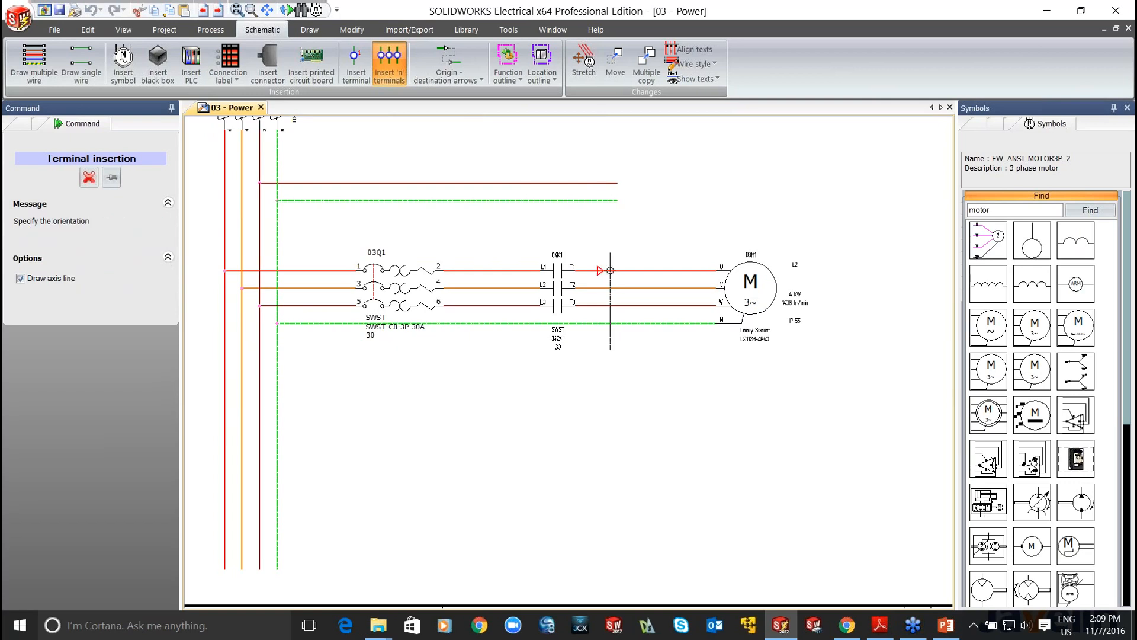
click(601, 350)
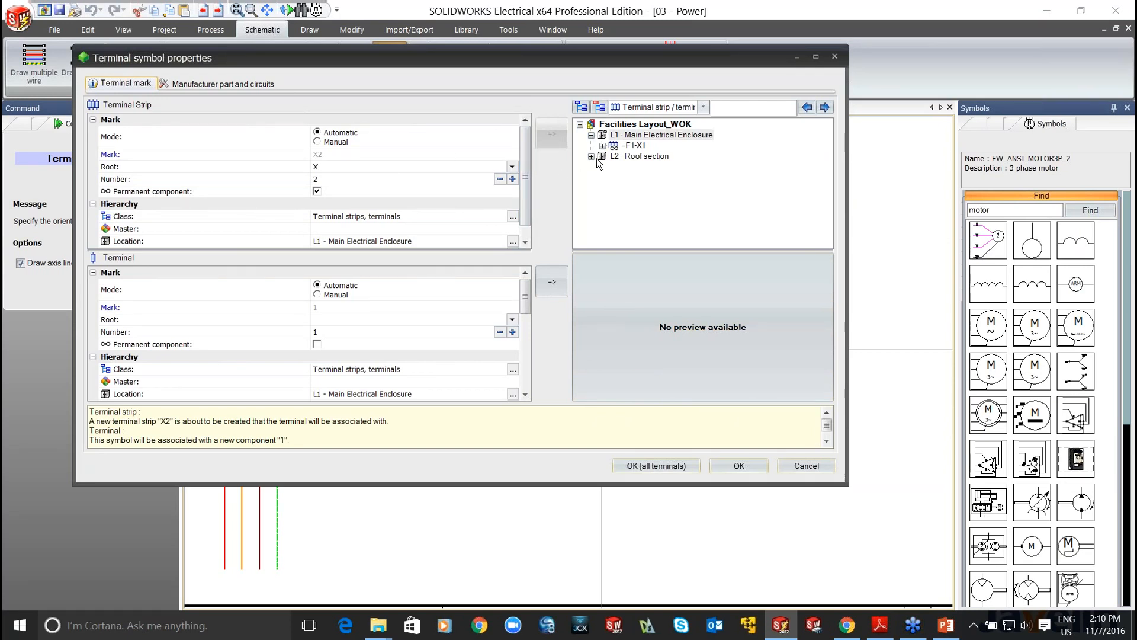
click(621, 147)
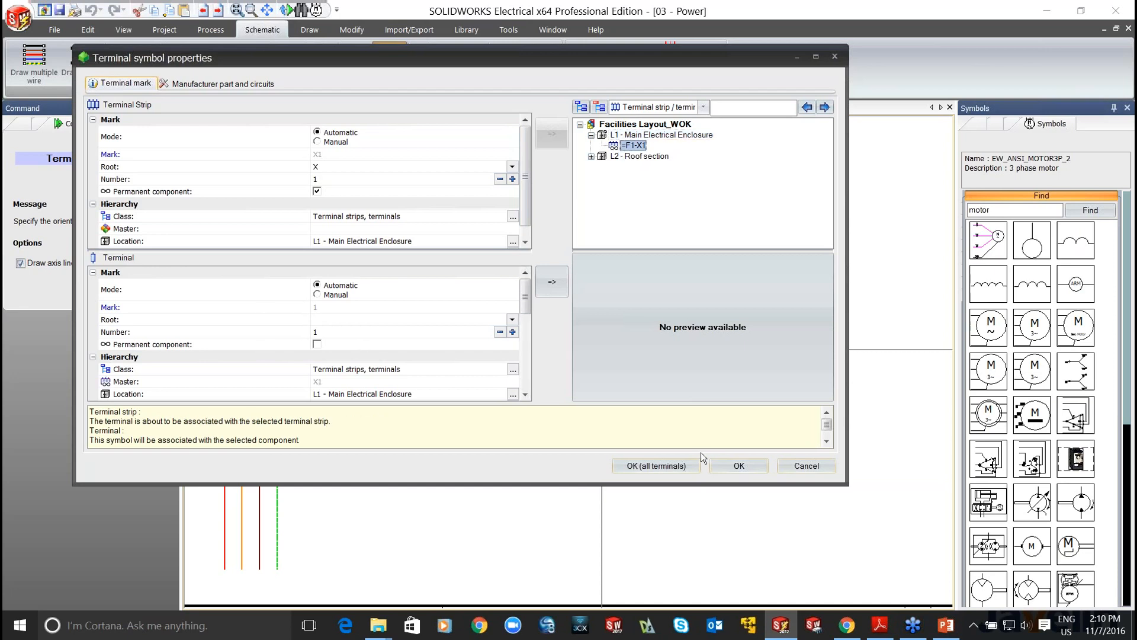
click(688, 463)
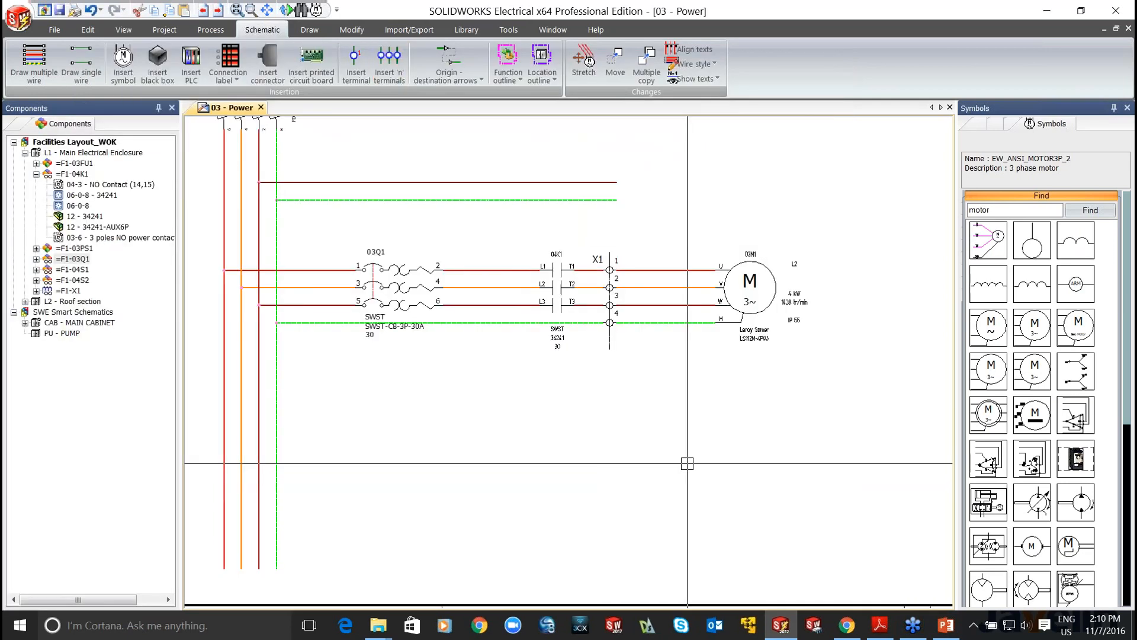
- Open terminal strip X1 in the terminal strip editor and examine the destinations and cables on both sides of its terminals
scroll(651, 286, up, 1)
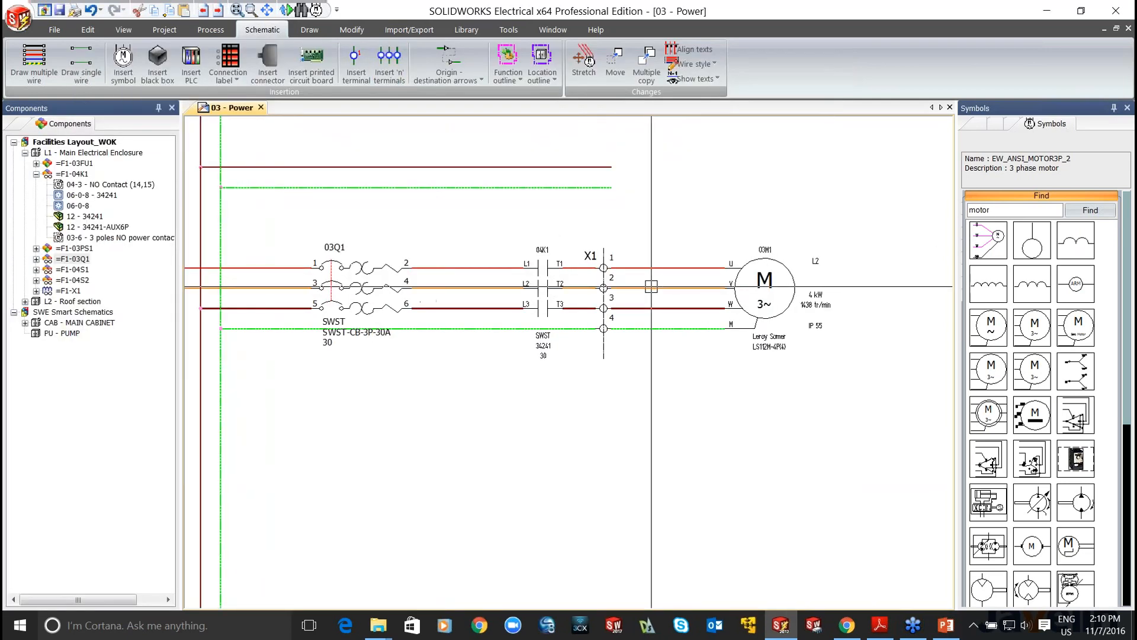
scroll(635, 271, up, 3)
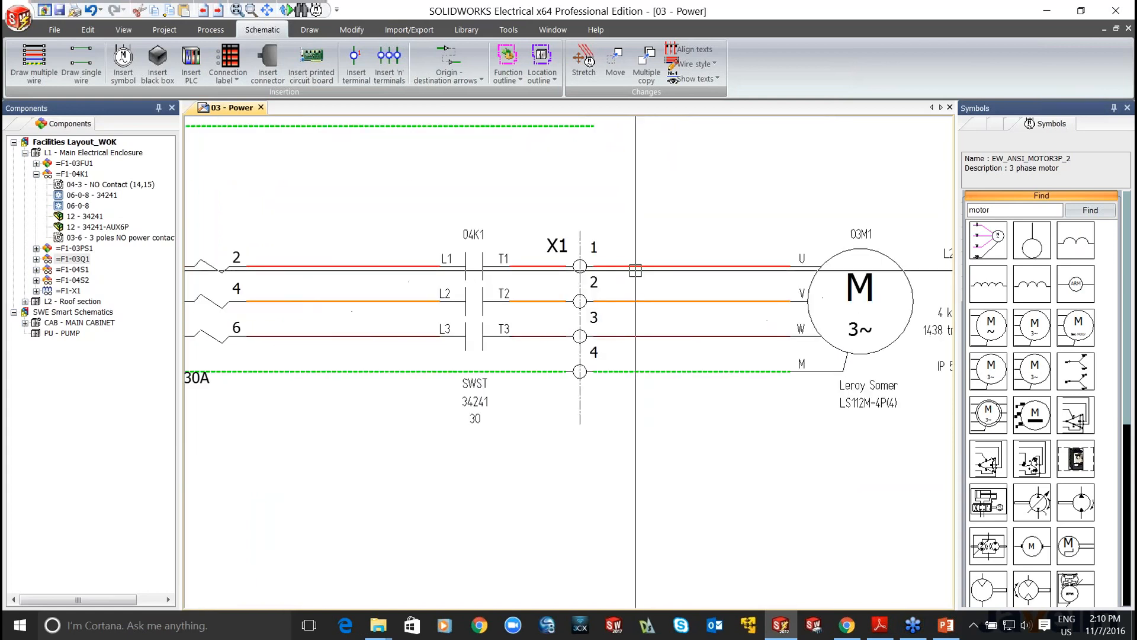
scroll(635, 271, up, 3)
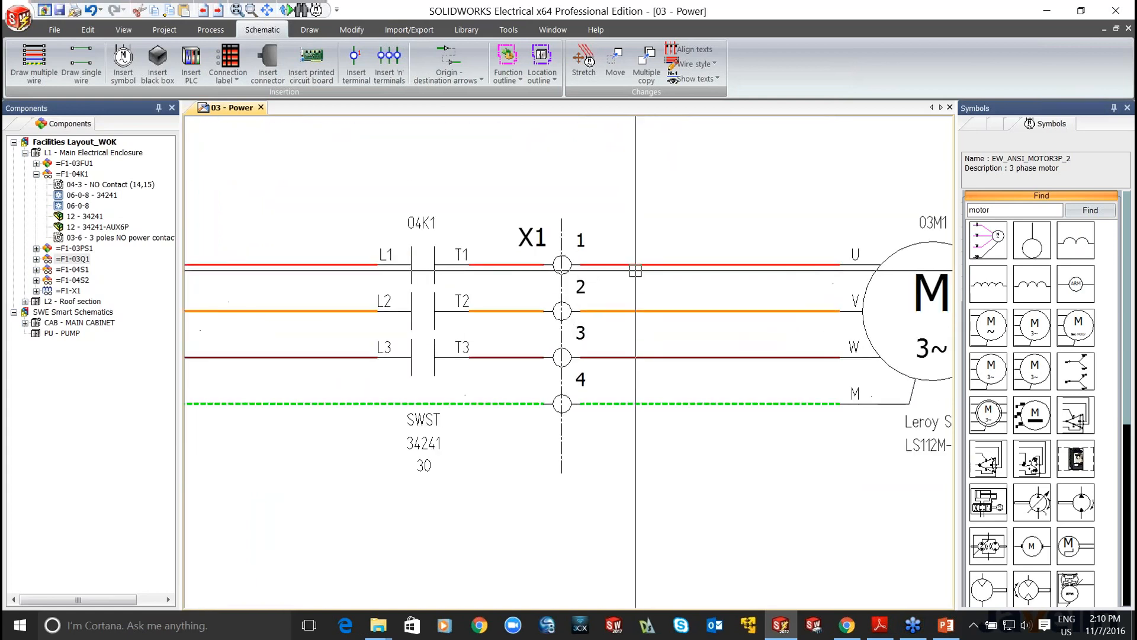
click(551, 274)
right_click(550, 274)
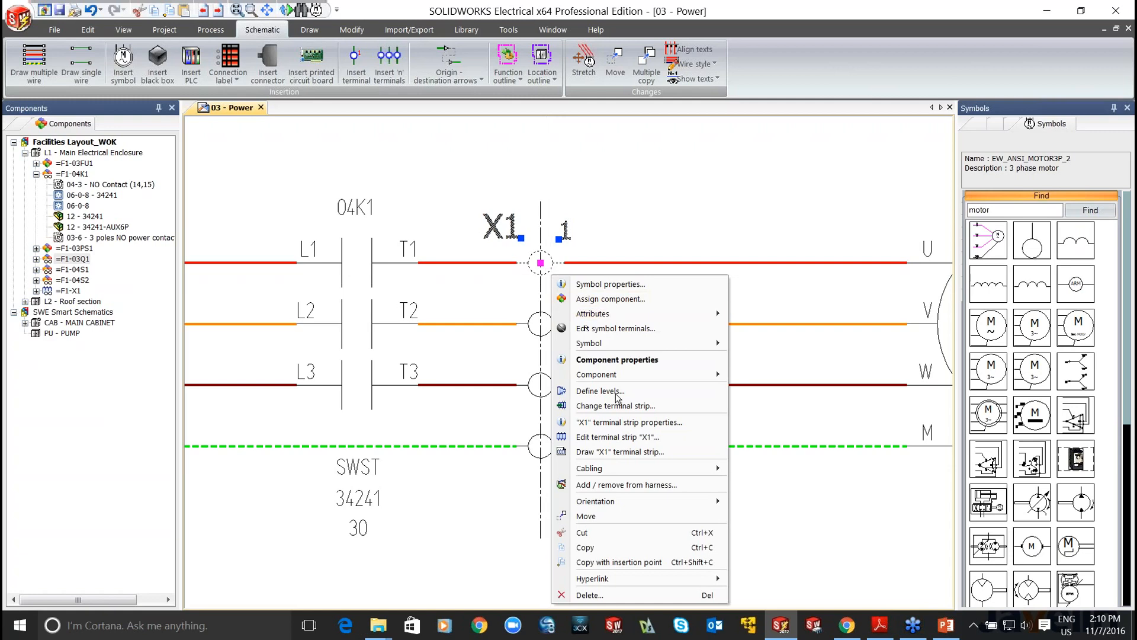
click(624, 437)
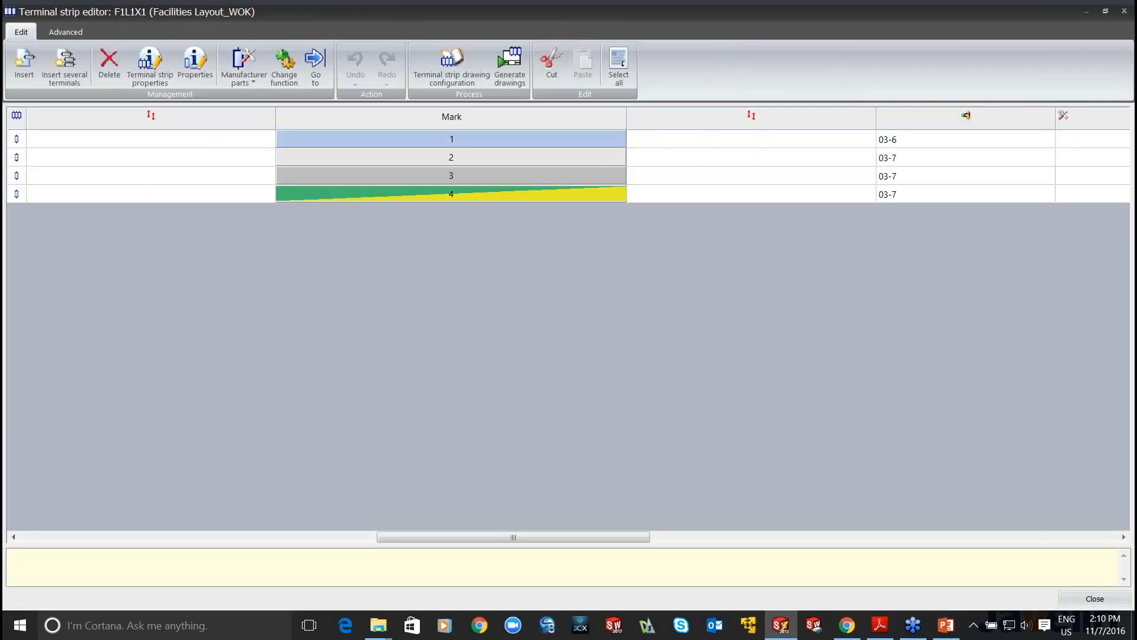
drag(628, 543, 230, 536)
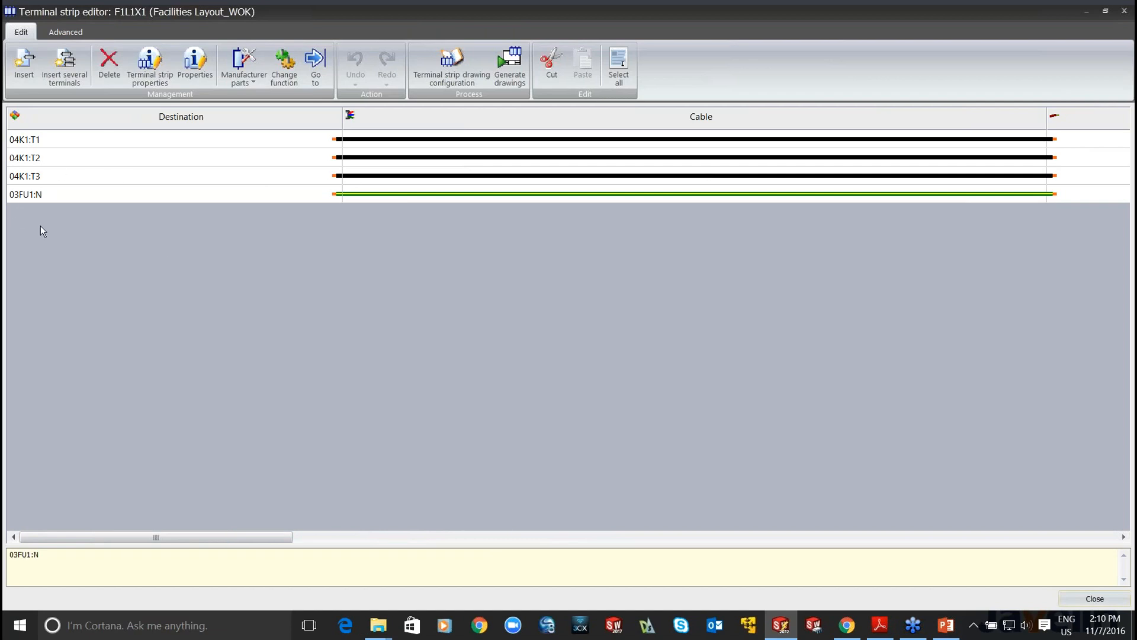
drag(148, 536, 965, 581)
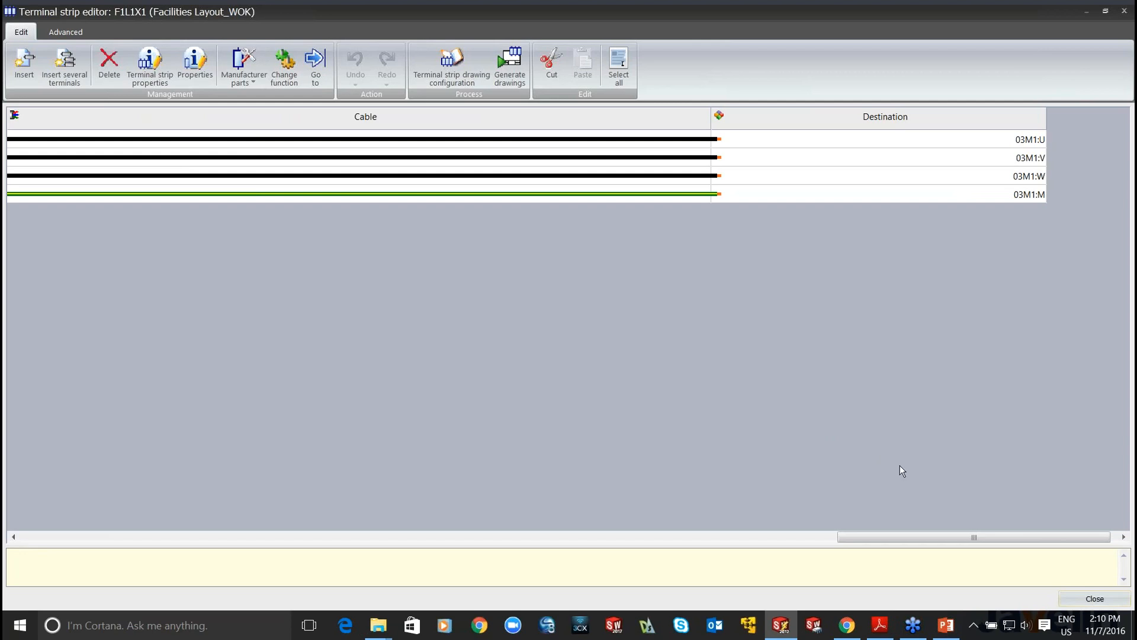
- Search Wago parts with reference 1201 and assign part 2001-1201 to terminals 1, 2 and 3
drag(924, 535, 577, 522)
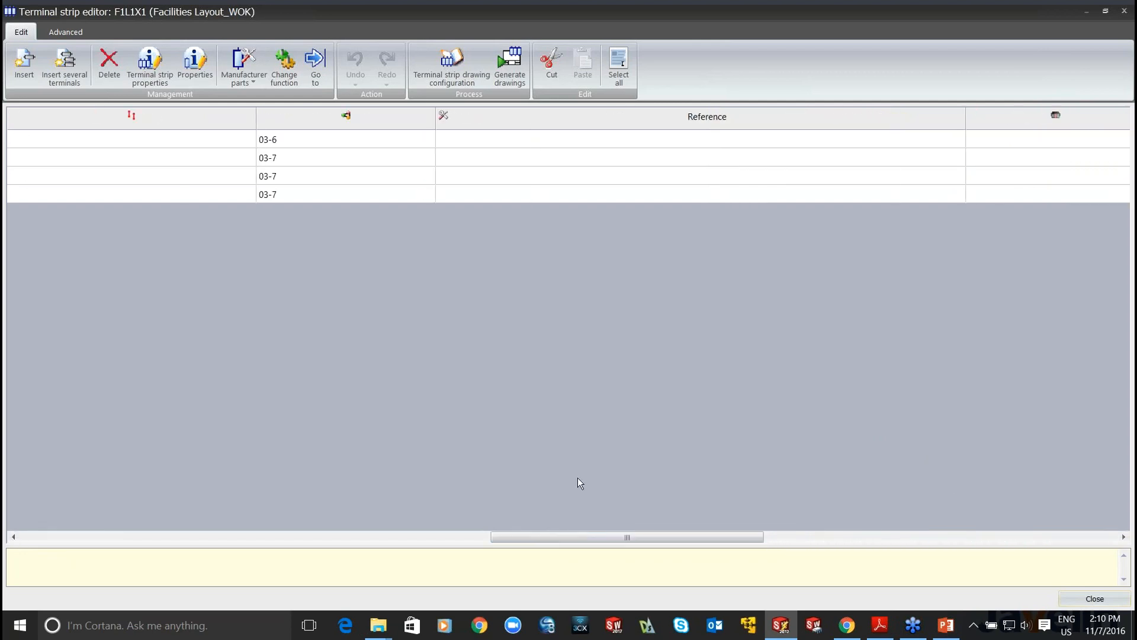
click(546, 140)
shift+click(546, 179)
right_click(546, 179)
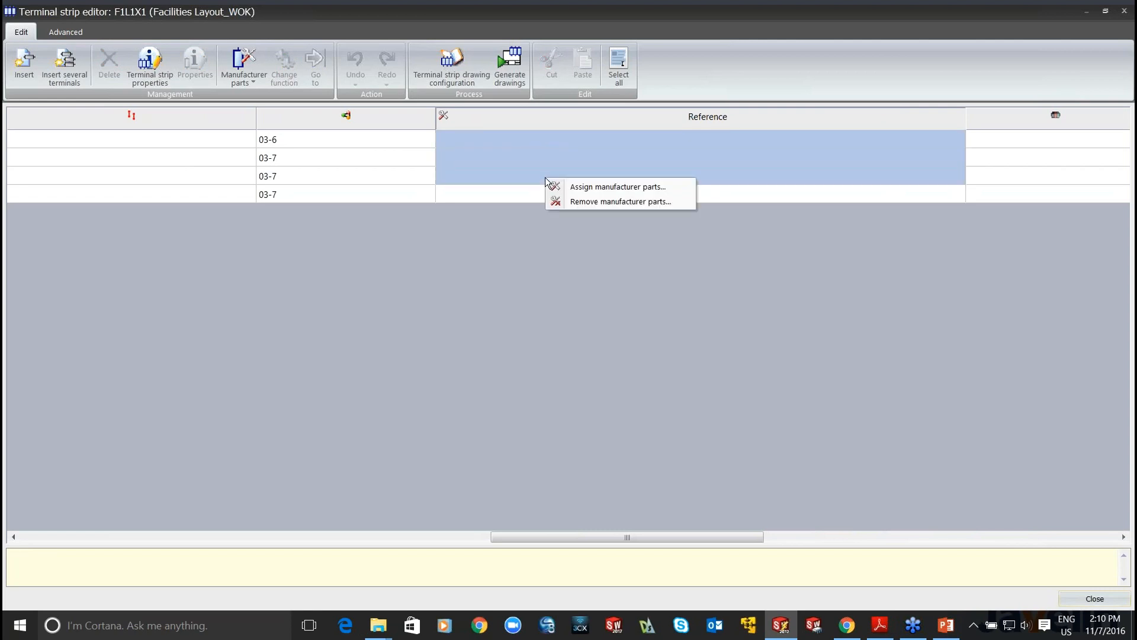
click(574, 188)
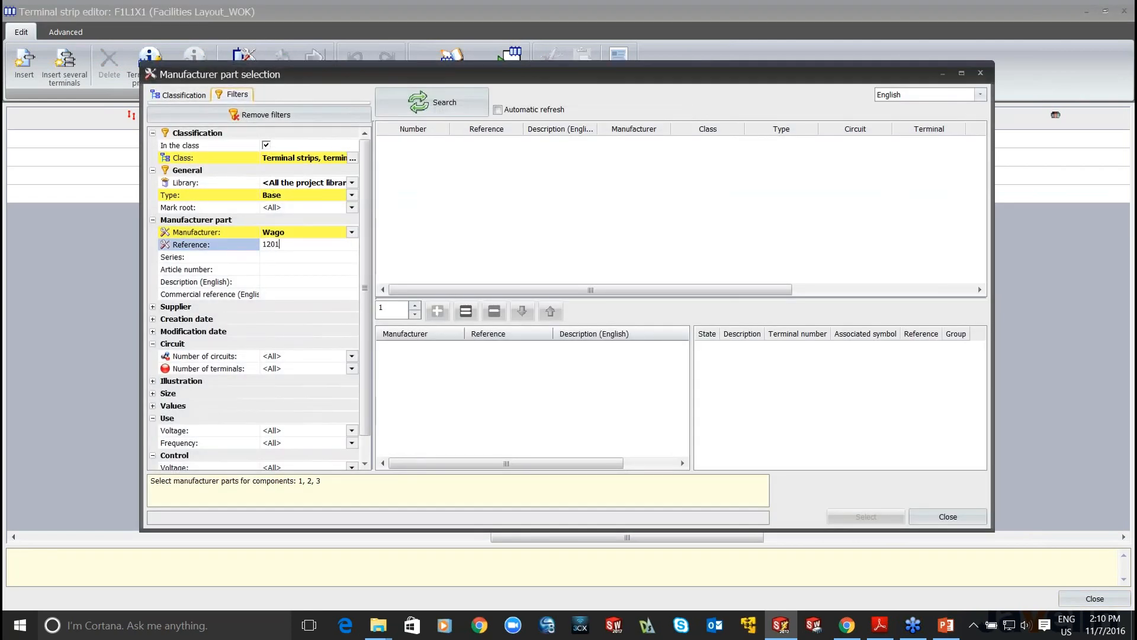
click(432, 102)
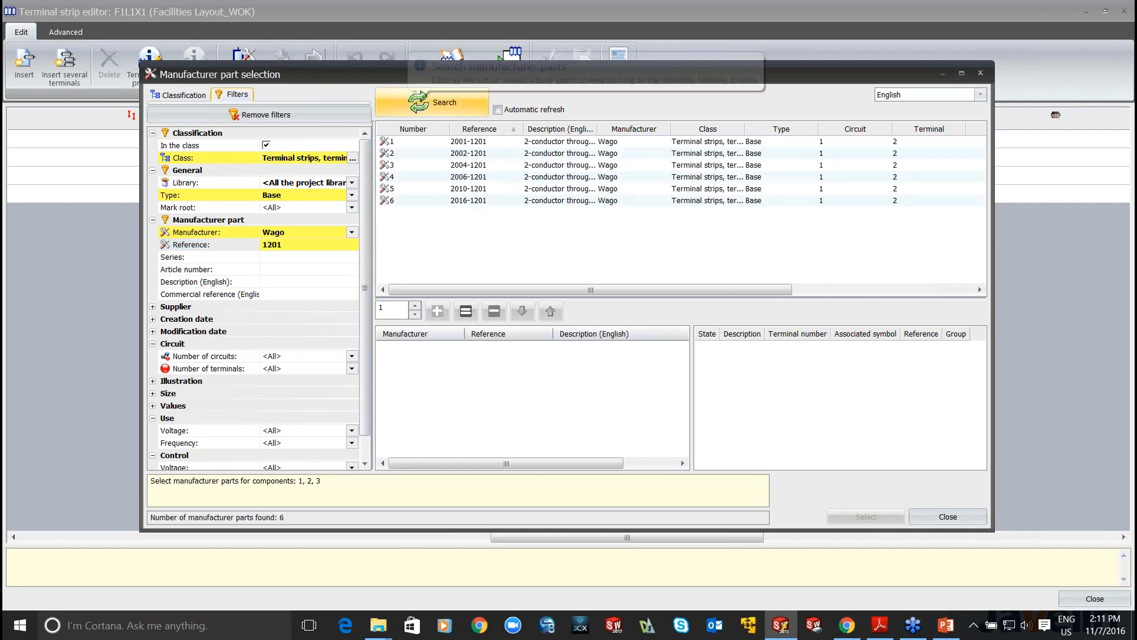
double_click(466, 142)
click(850, 517)
- Search Wago parts with reference 1207 and assign part 2001-1207 to terminal 4
right_click(508, 194)
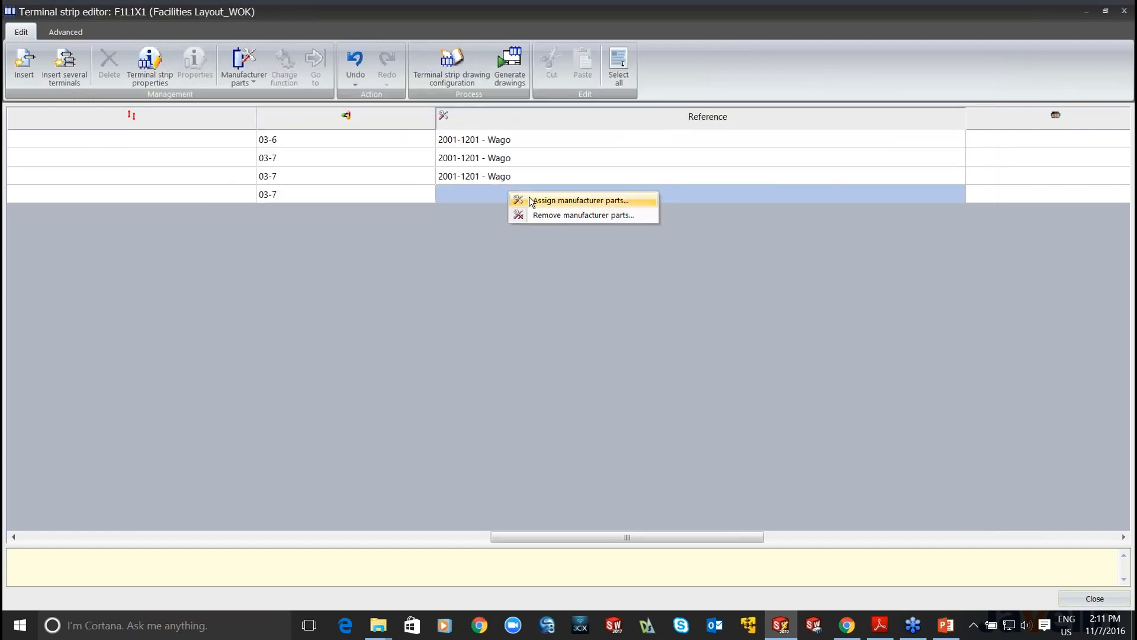
click(569, 200)
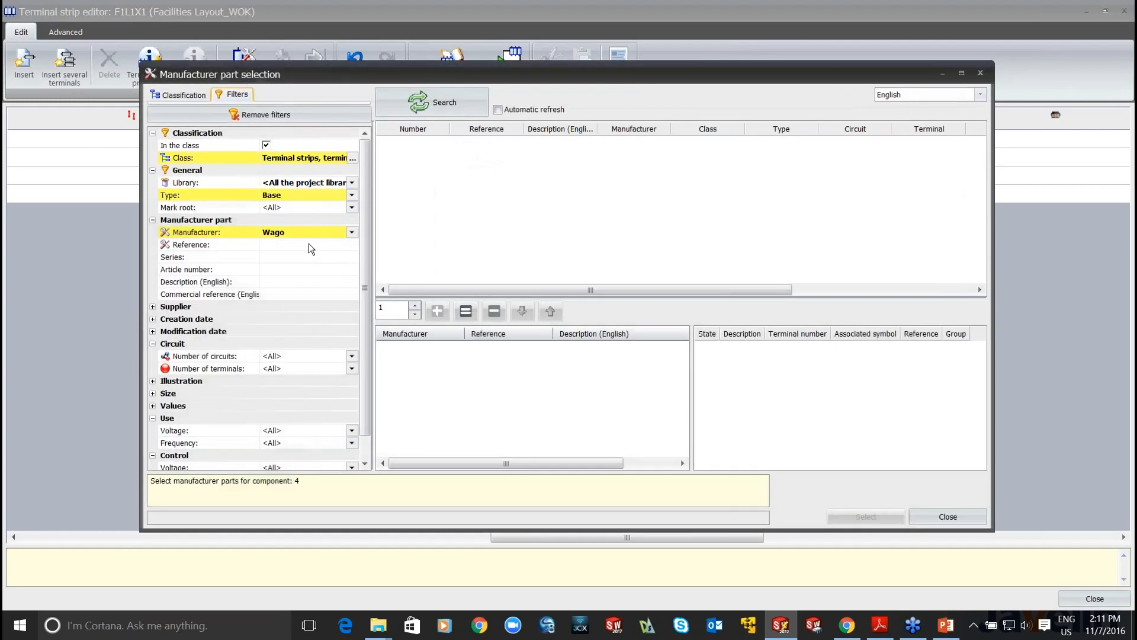
click(309, 244)
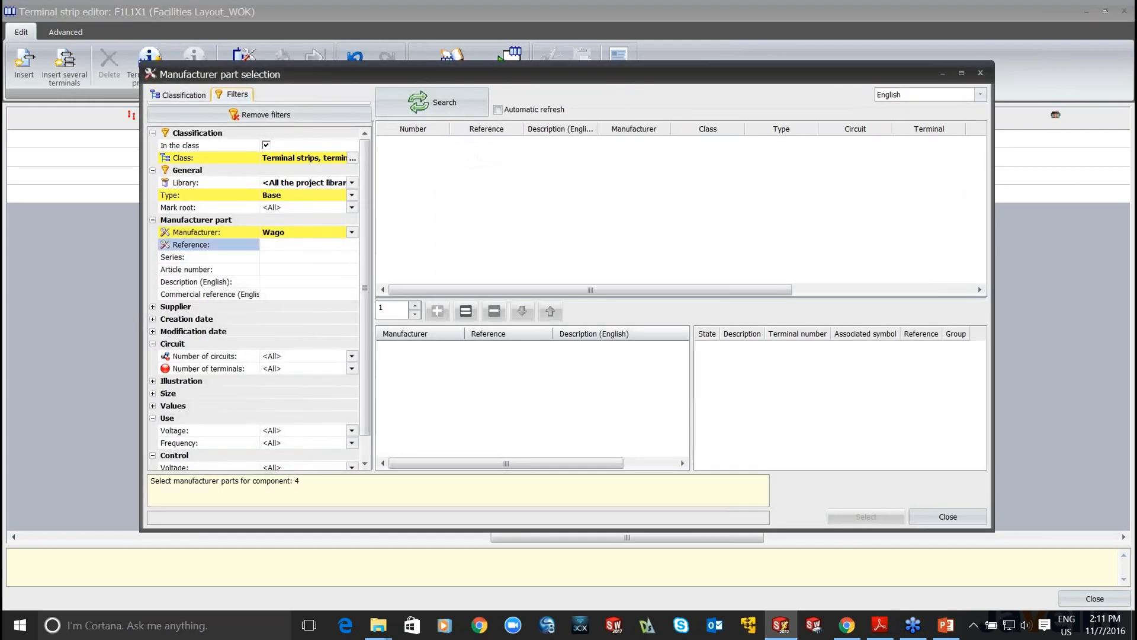
text(120)
click(395, 106)
click(422, 140)
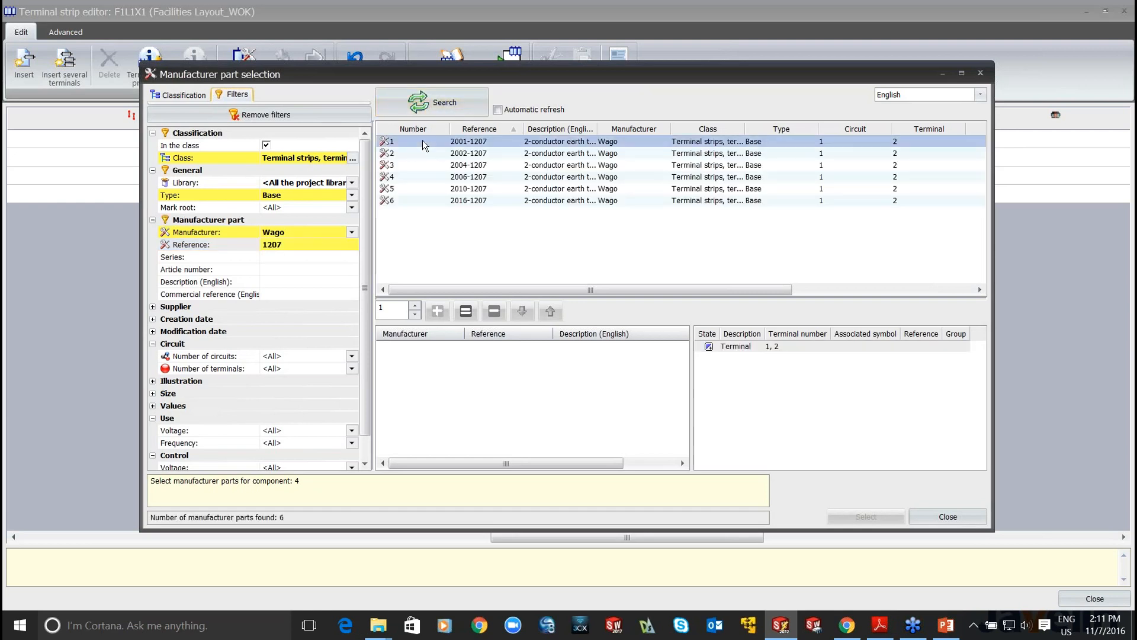
double_click(422, 140)
click(879, 521)
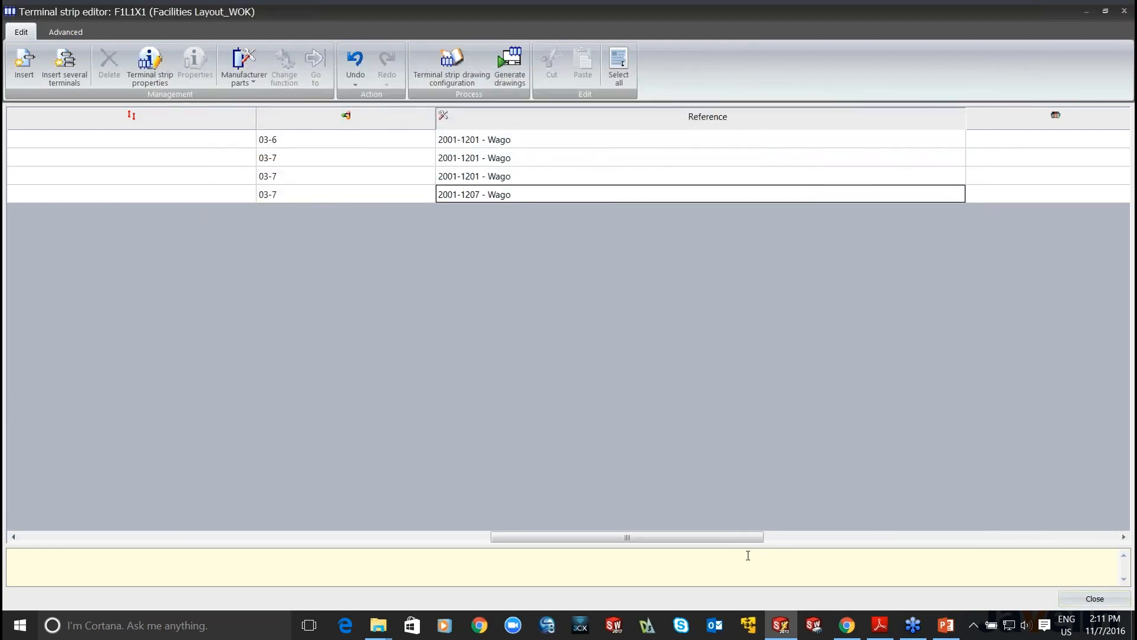
- Open cable core association for the motor-side cables of all four X1 terminals, list function F1's cables, and look at the references available for a new cable
drag(730, 541, 1017, 546)
click(485, 140)
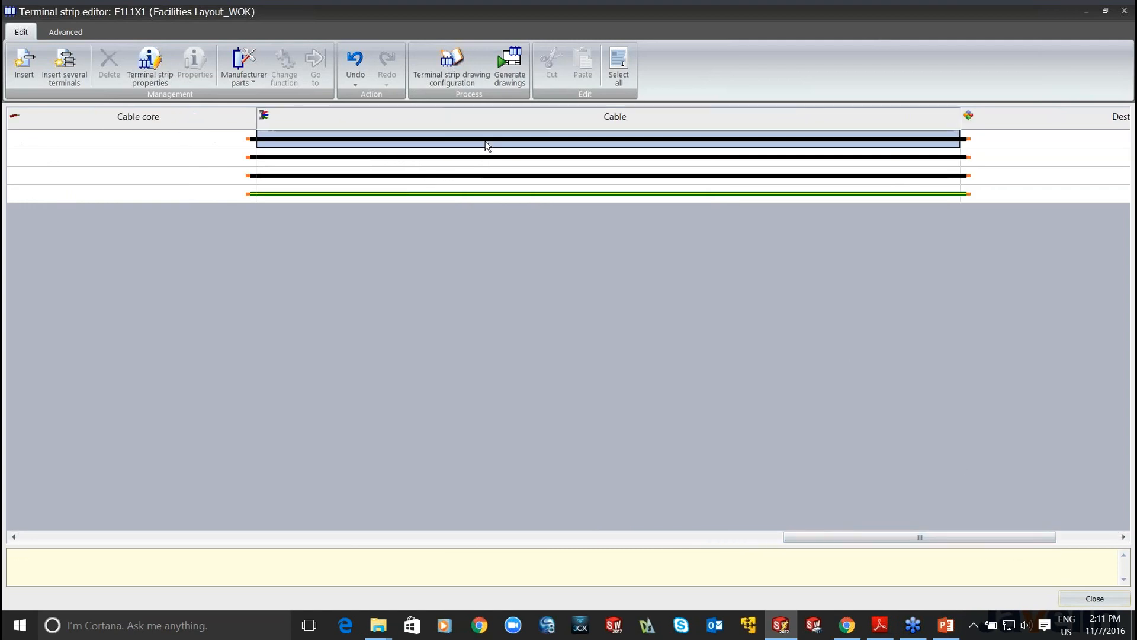
drag(485, 141, 491, 198)
right_click(492, 200)
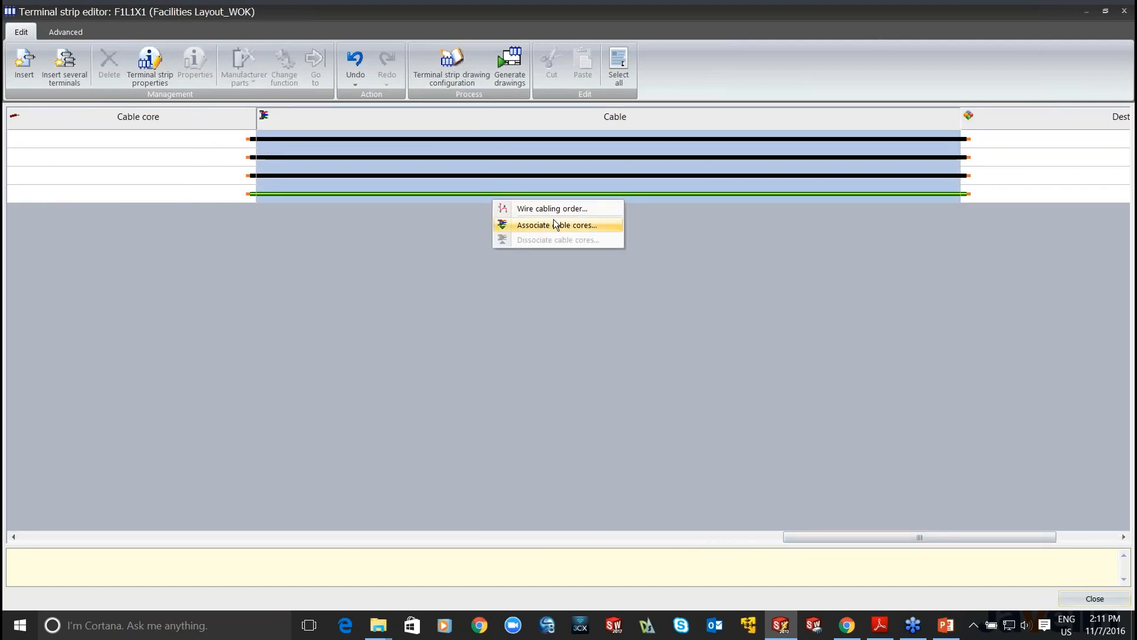
click(555, 224)
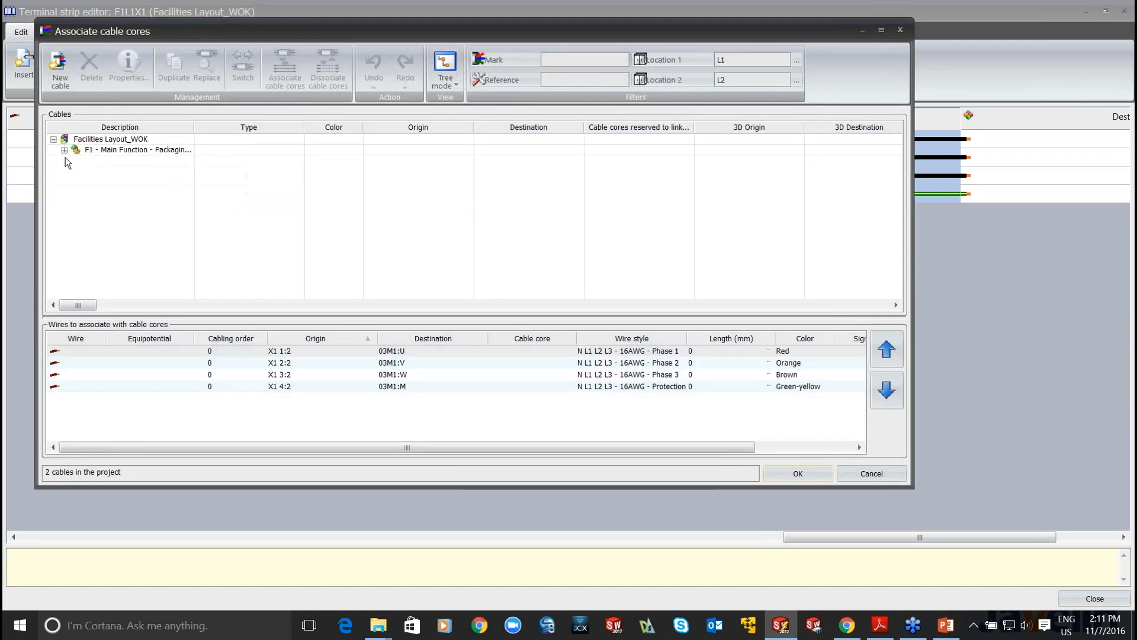
click(64, 150)
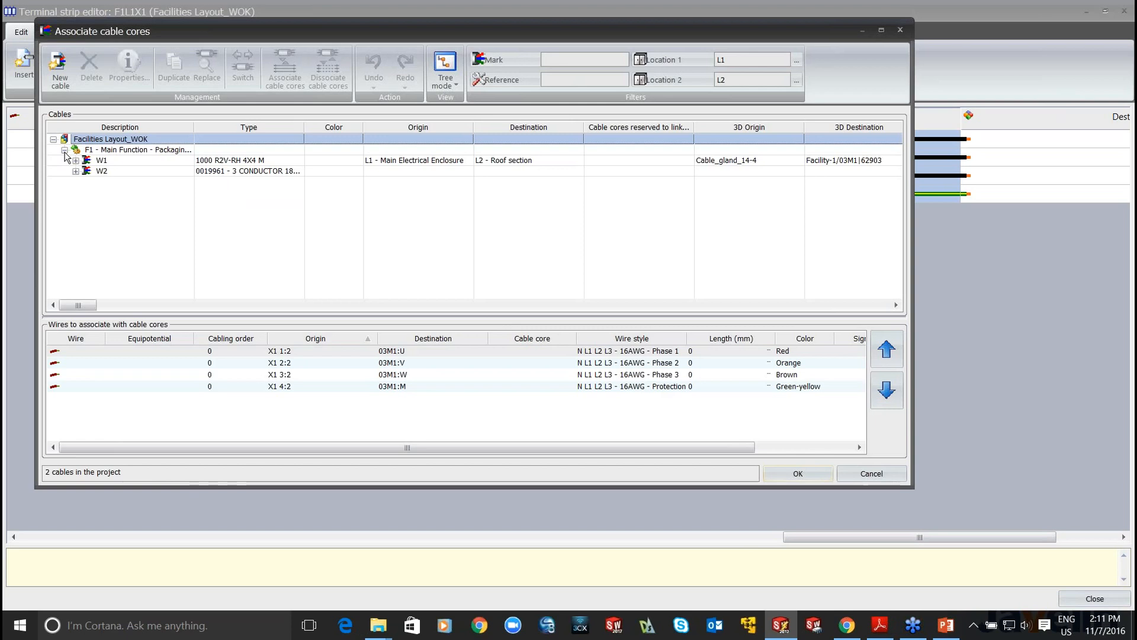
click(60, 83)
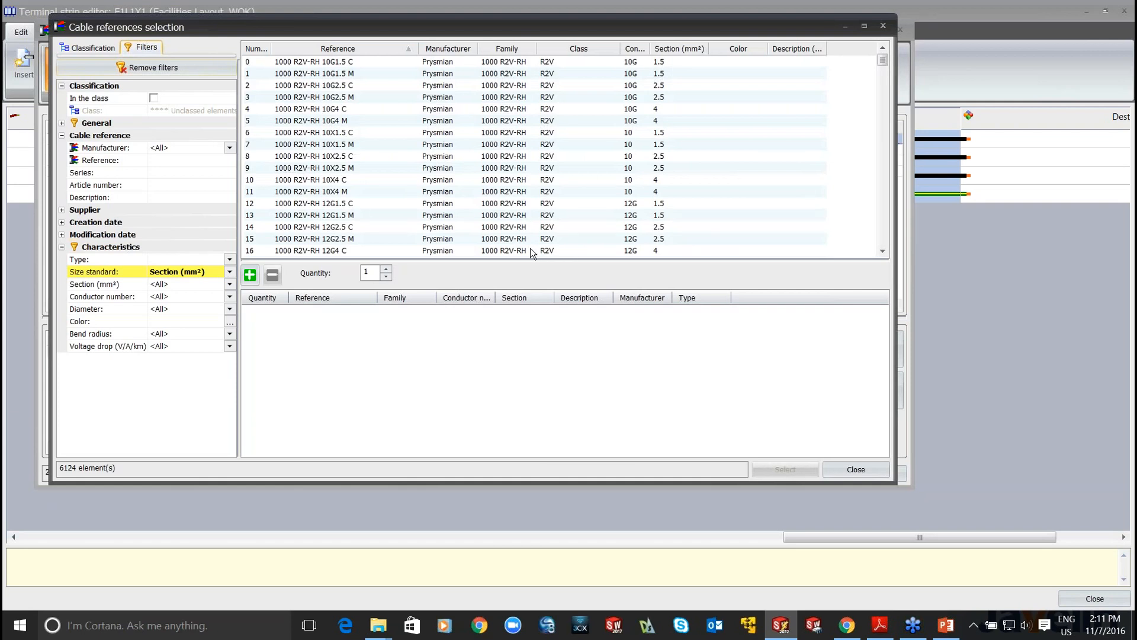
click(841, 465)
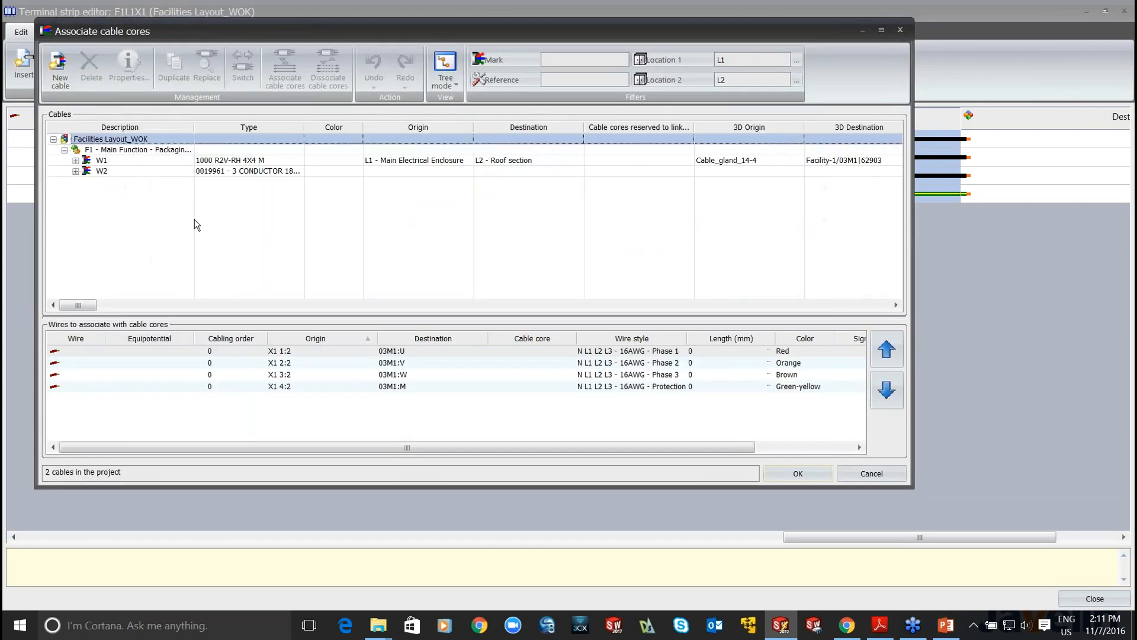
- Associate the four cores of cable W1 with the wires from X1 to motor 03M1, then close the terminal strip editor
click(75, 160)
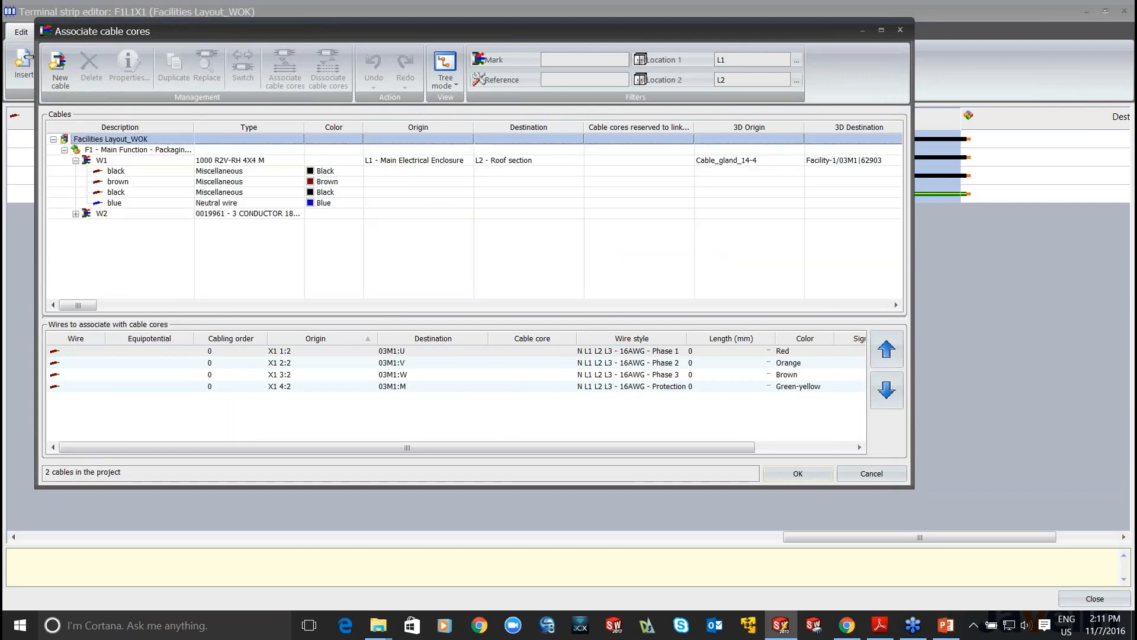
click(117, 171)
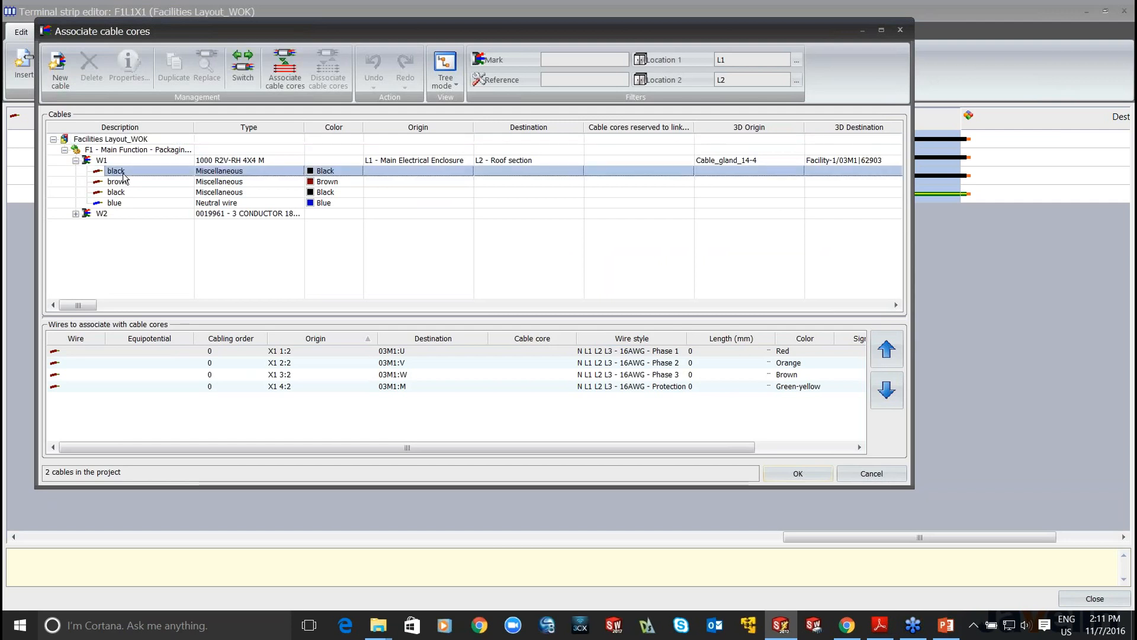
shift+click(131, 203)
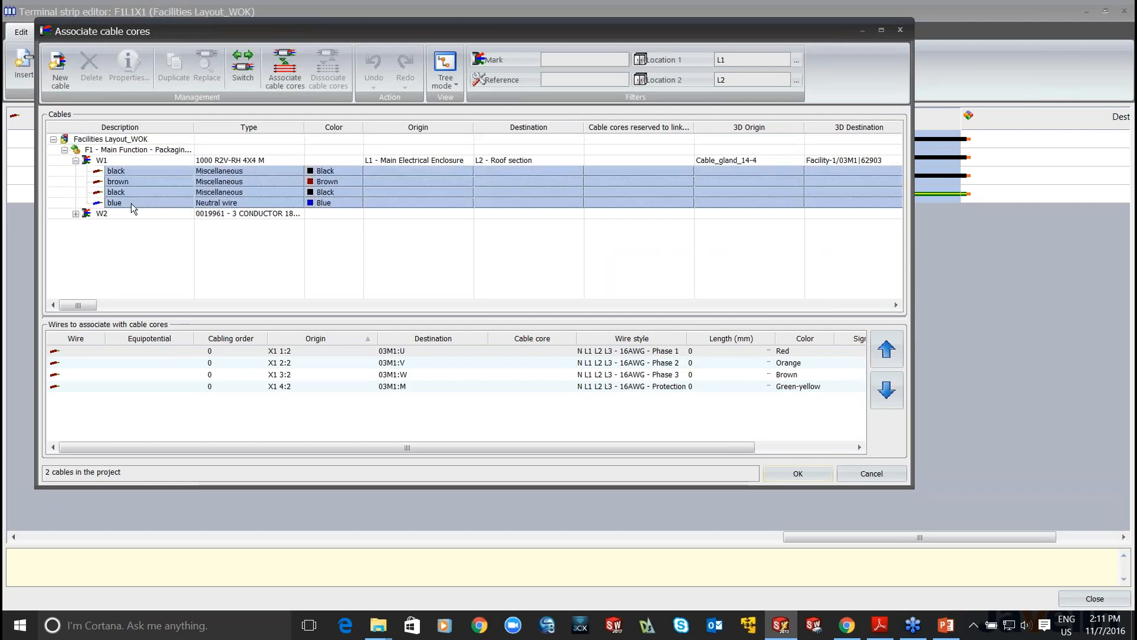
click(169, 352)
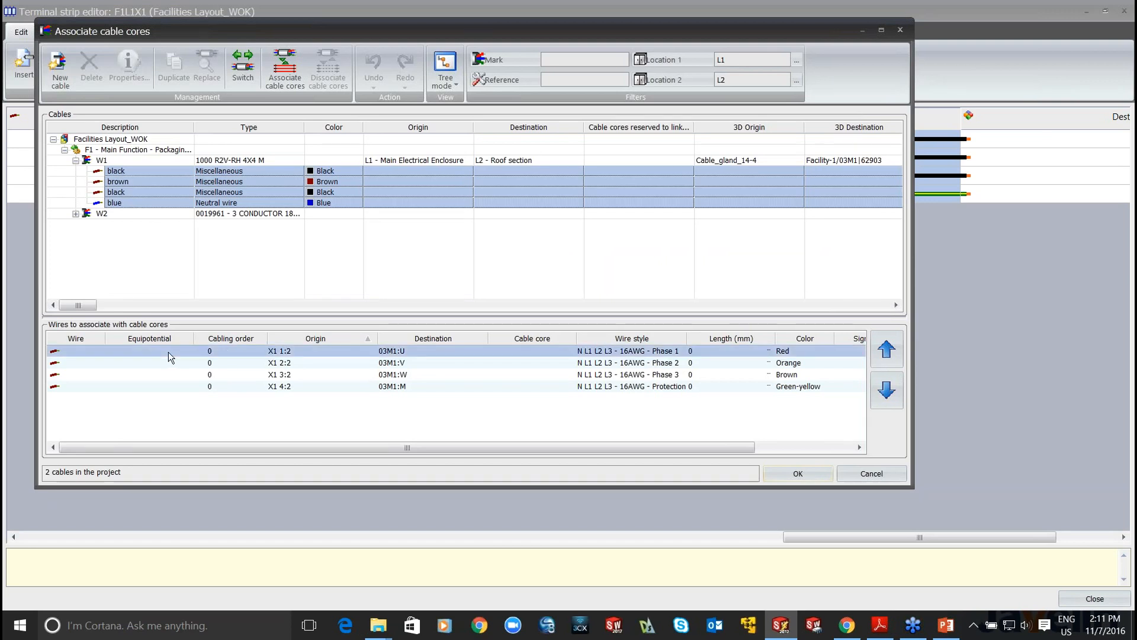
shift+click(171, 386)
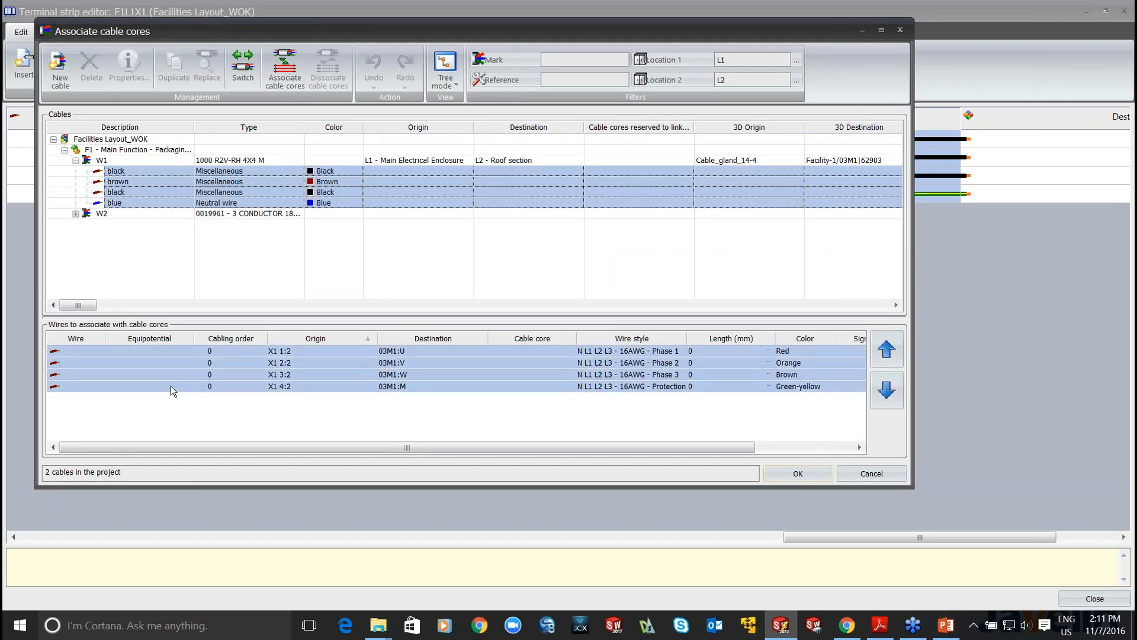
click(290, 82)
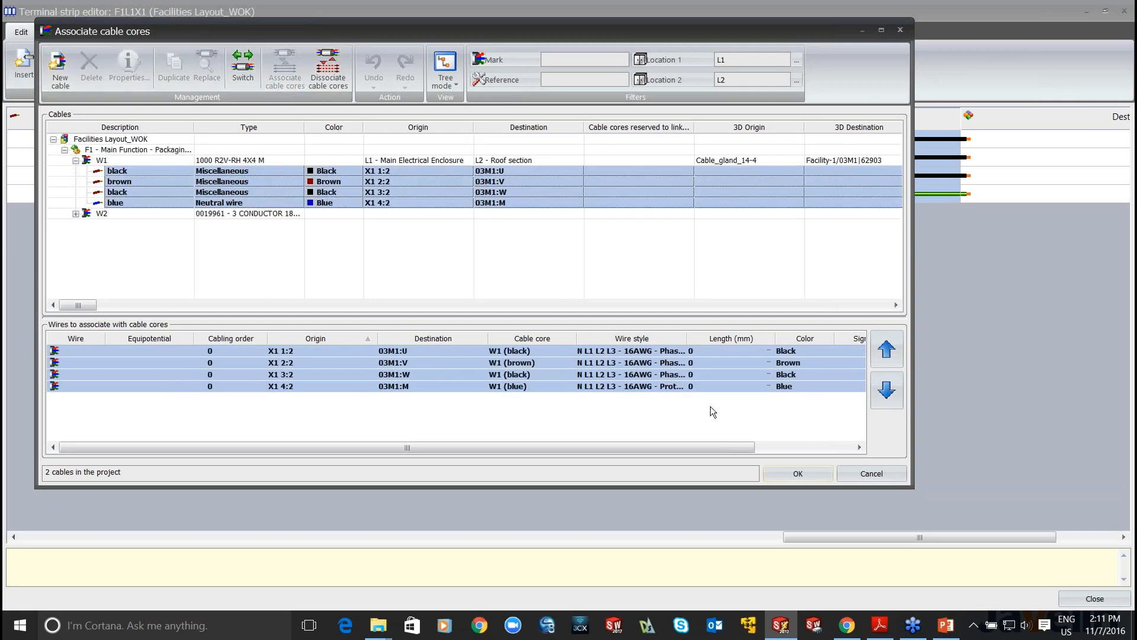
click(798, 473)
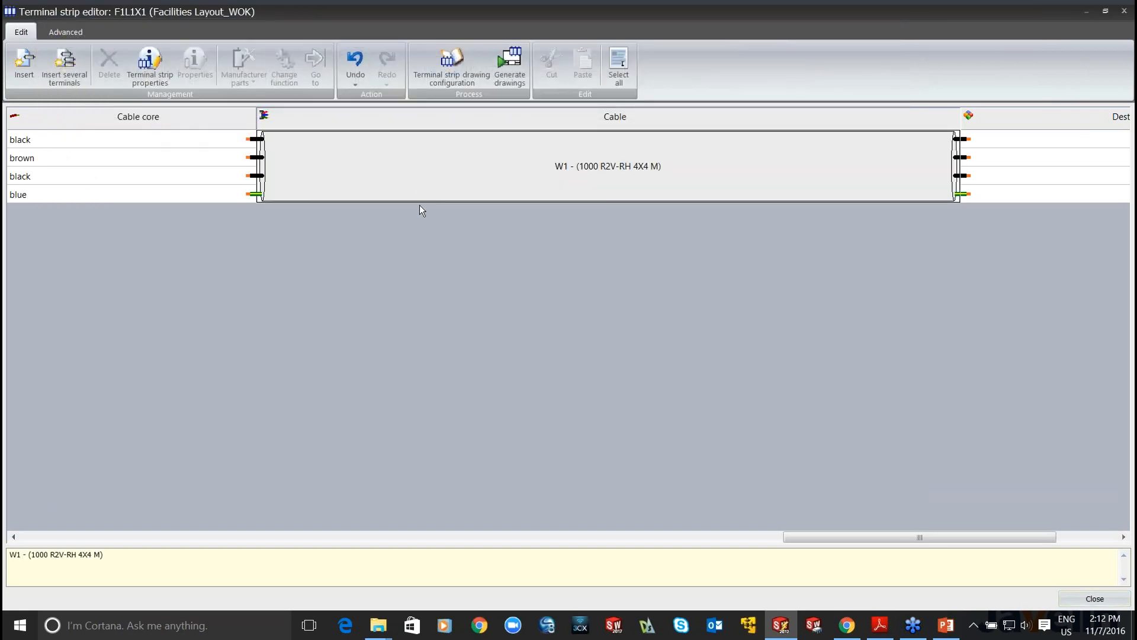
click(1078, 597)
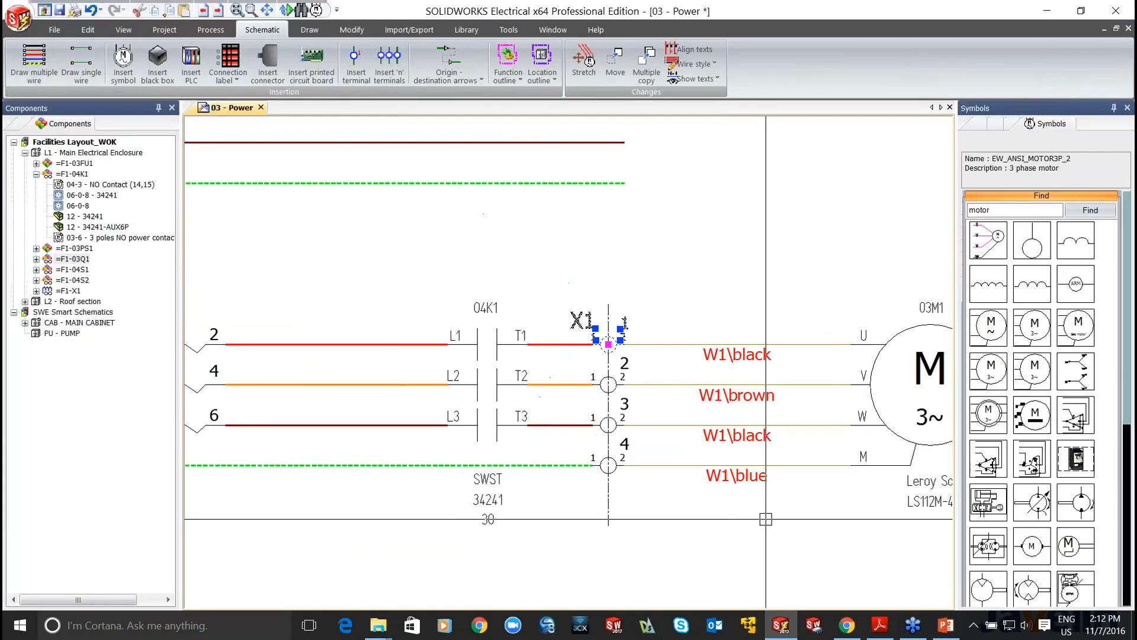
- Insert the symbol of power supply component 03PS1 on the two horizontal branch wires above the motor circuit
scroll(766, 519, down, 1)
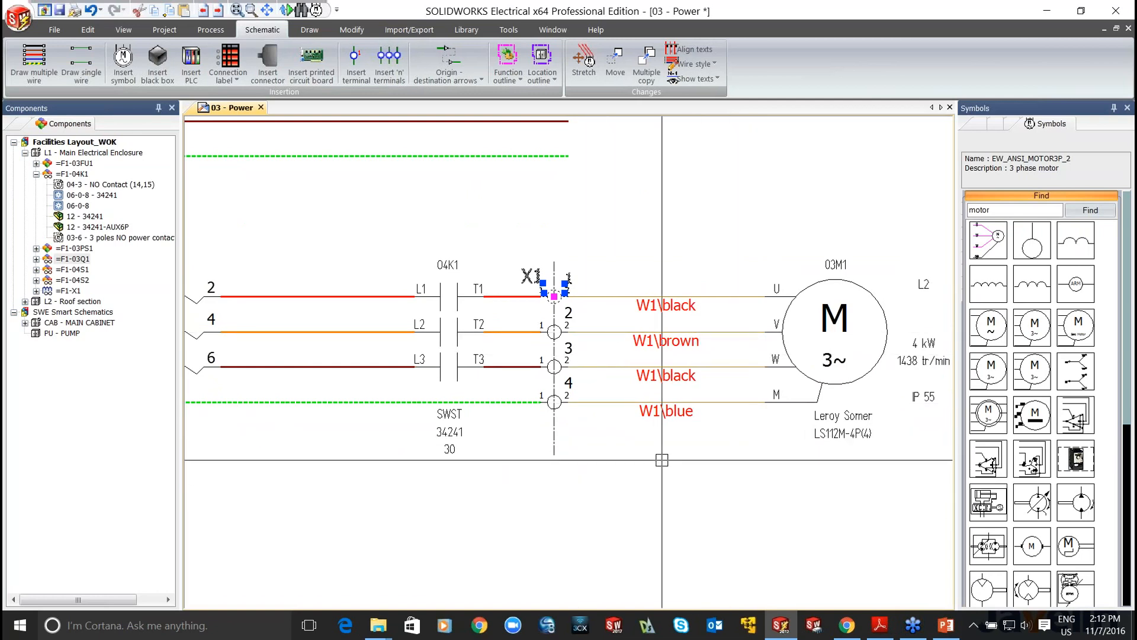
key(Escape)
scroll(598, 459, down, 3)
middle_drag(513, 504, 533, 468)
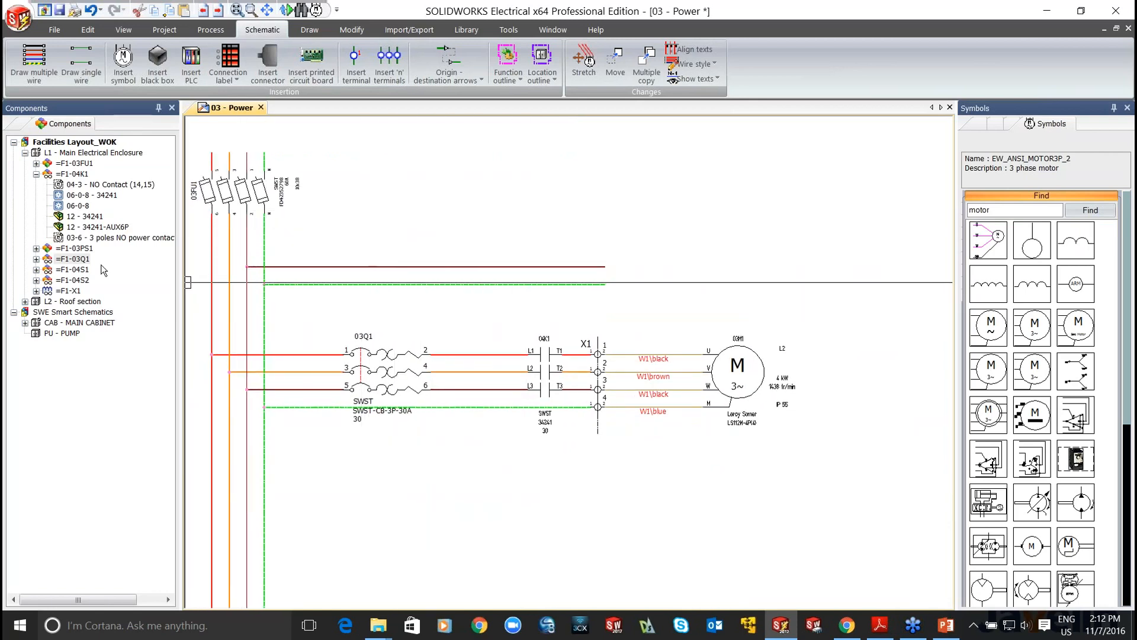
click(63, 250)
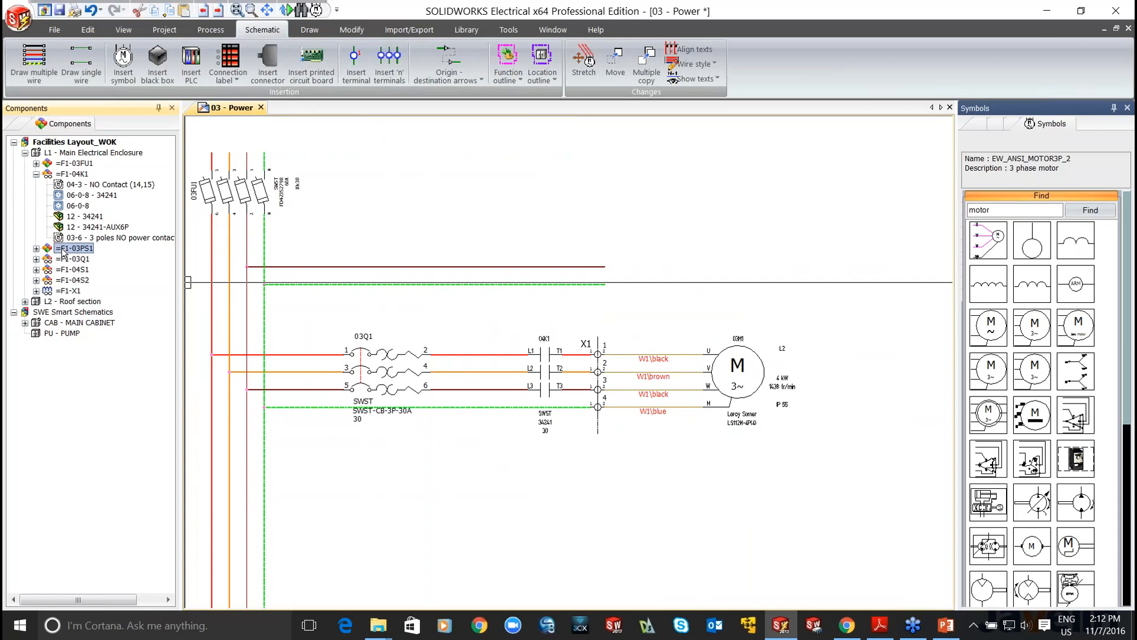
right_click(63, 252)
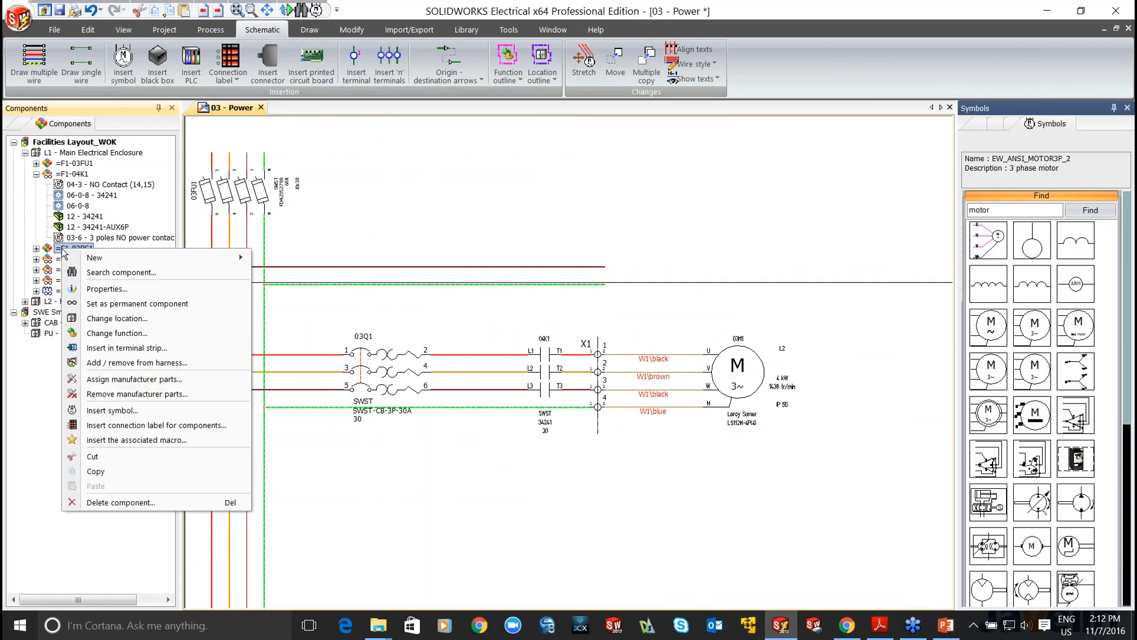
click(112, 410)
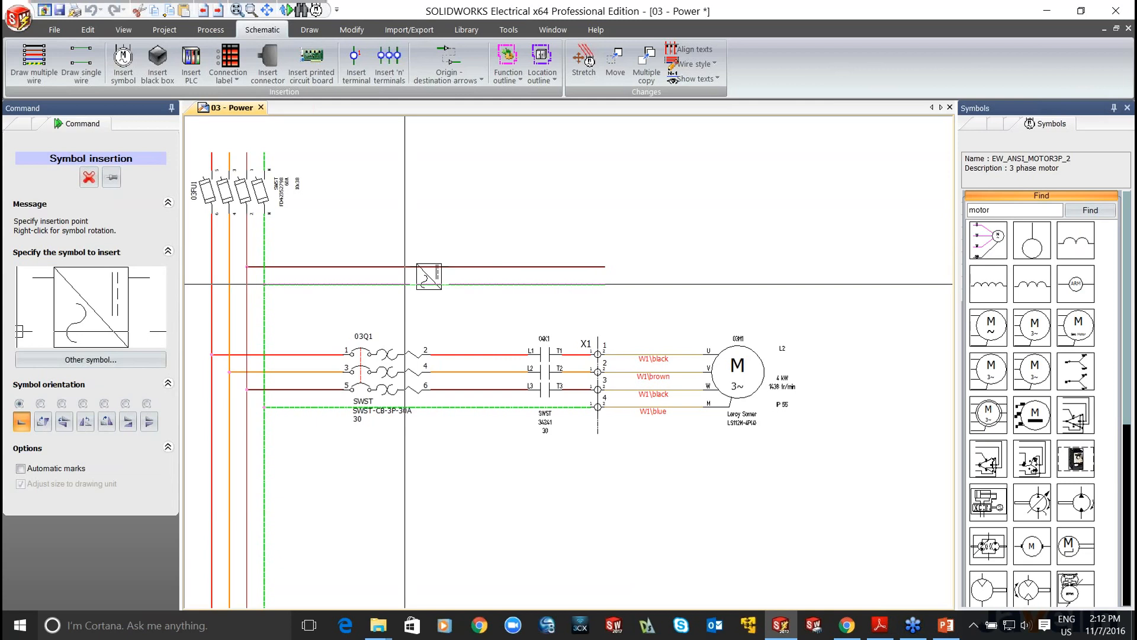
click(418, 284)
scroll(408, 285, up, 2)
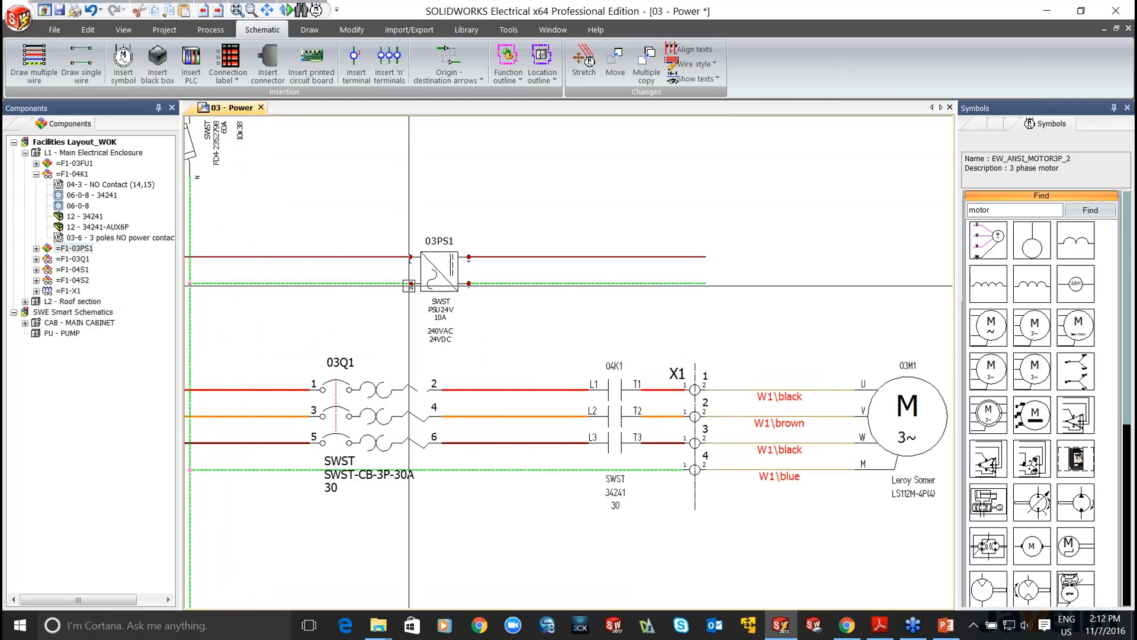
- Copy the whole motor 03M1 circuit with its breaker, contact, terminals and wires, and paste it directly below the original
scroll(465, 325, down, 2)
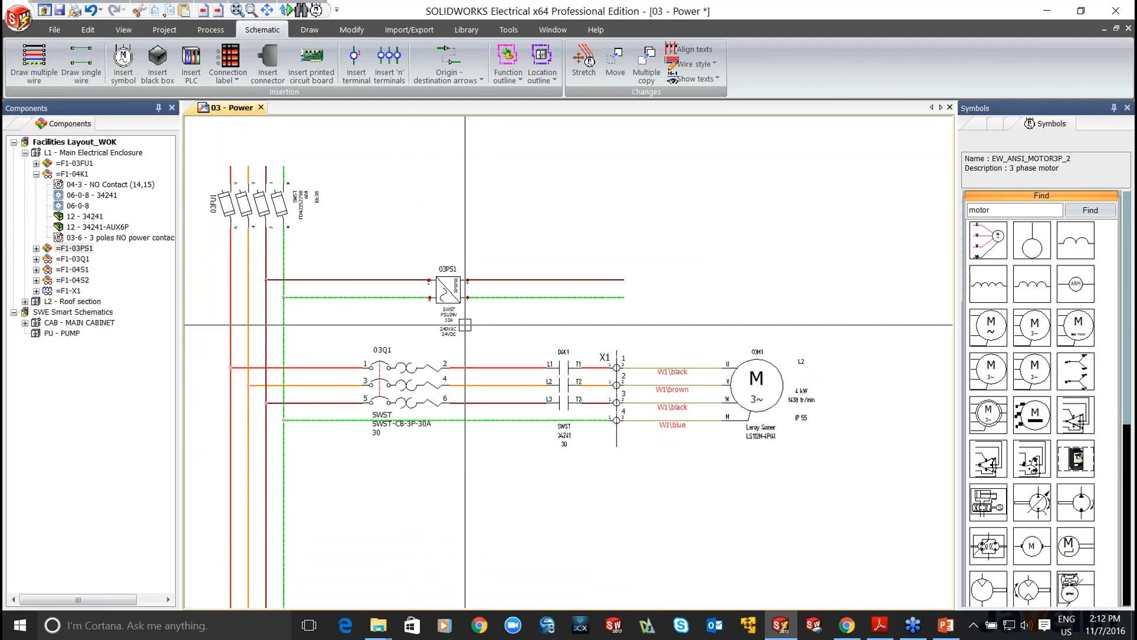
scroll(465, 325, down, 2)
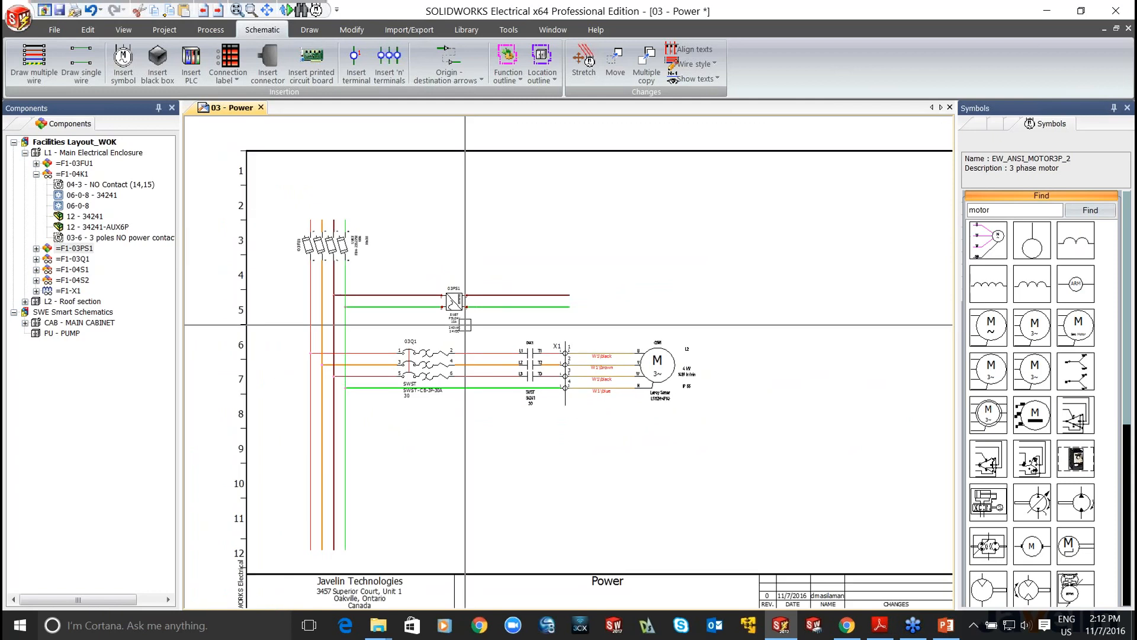
click(751, 458)
click(368, 337)
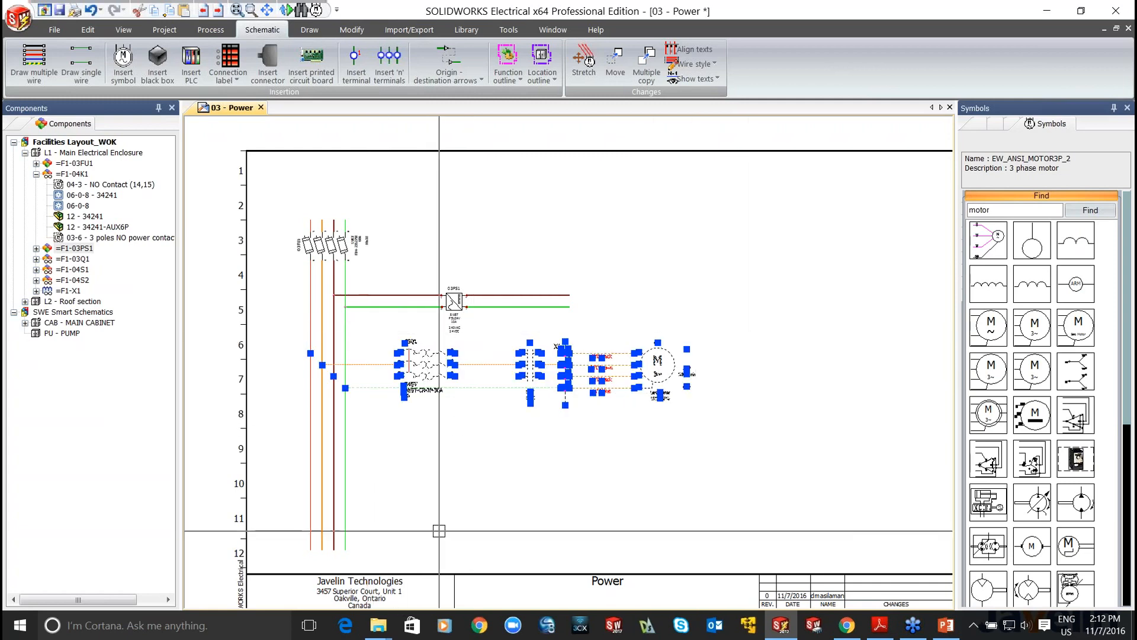
key(ctrl+c)
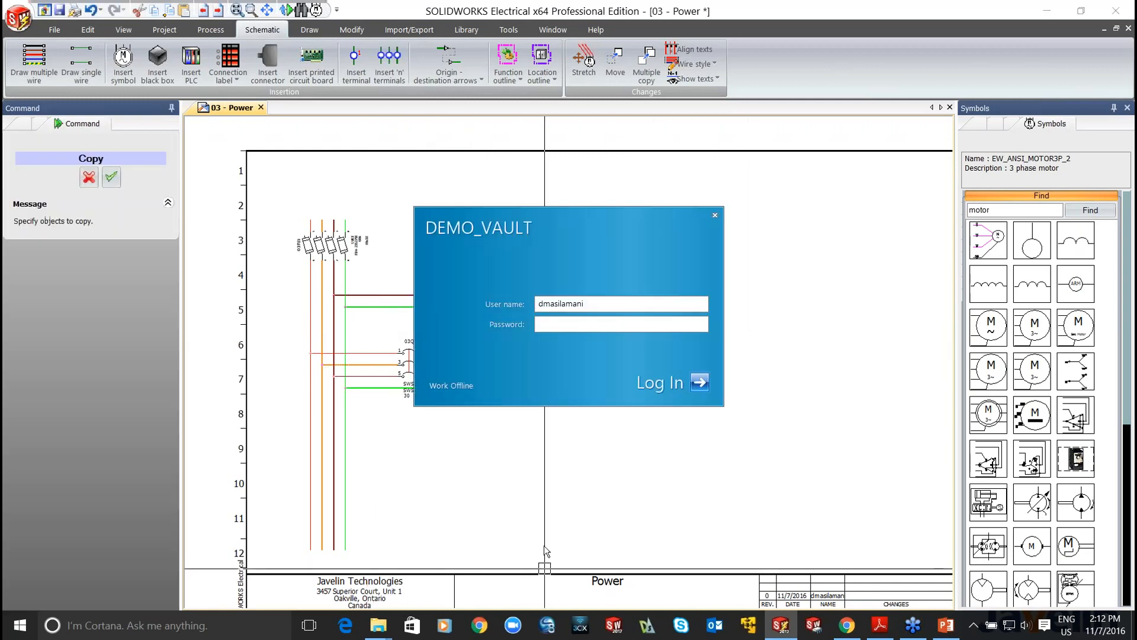
click(714, 216)
click(644, 386)
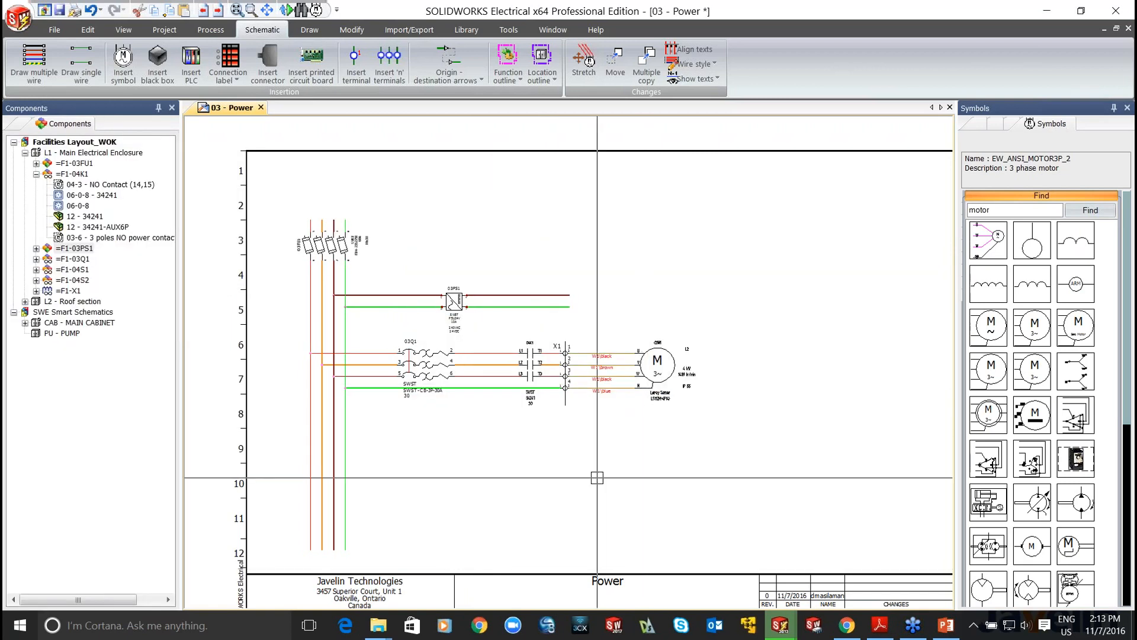
key(ctrl+v)
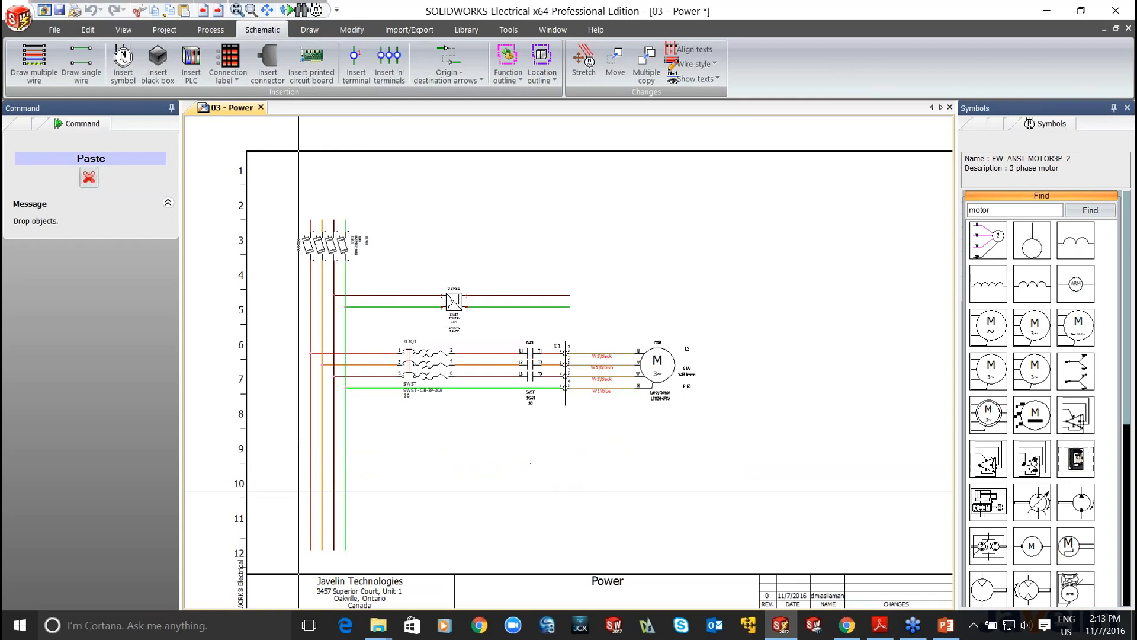
click(299, 492)
- Compare the component marks, terminal numbers and cable cores of the pasted motor circuit with the original
scroll(482, 425, up, 4)
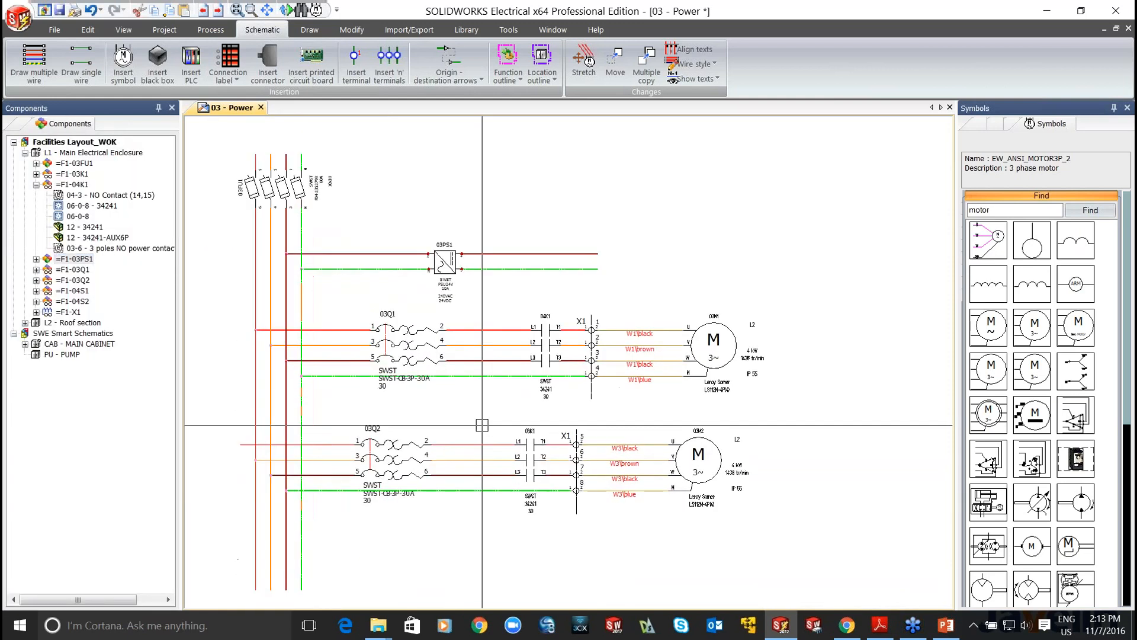
scroll(491, 387, down, 1)
scroll(491, 388, down, 2)
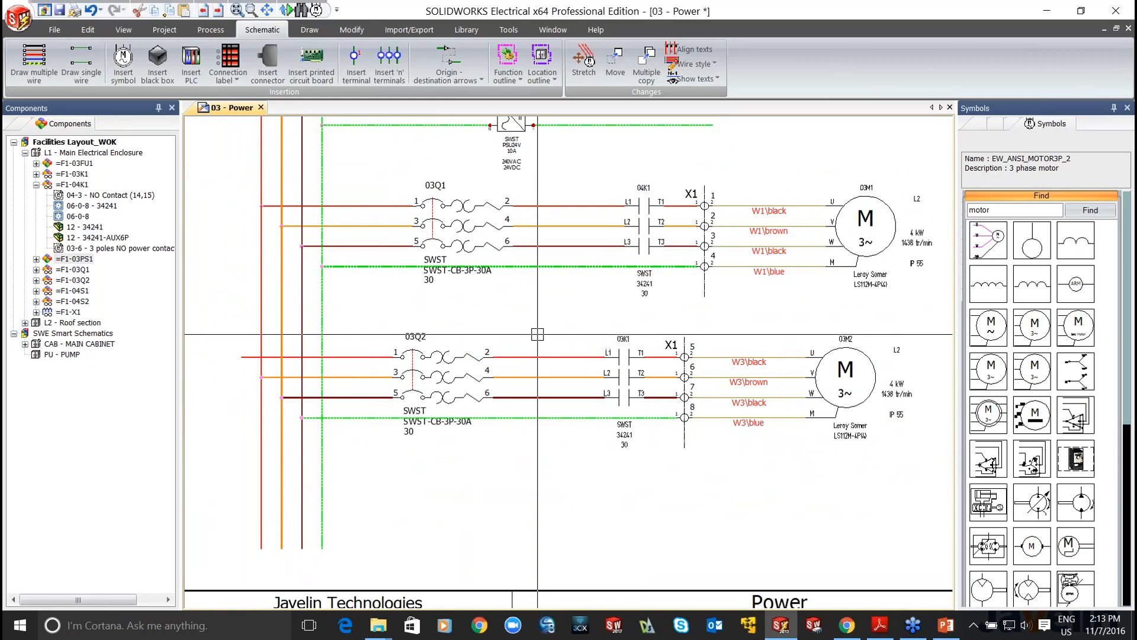
scroll(535, 332, down, 1)
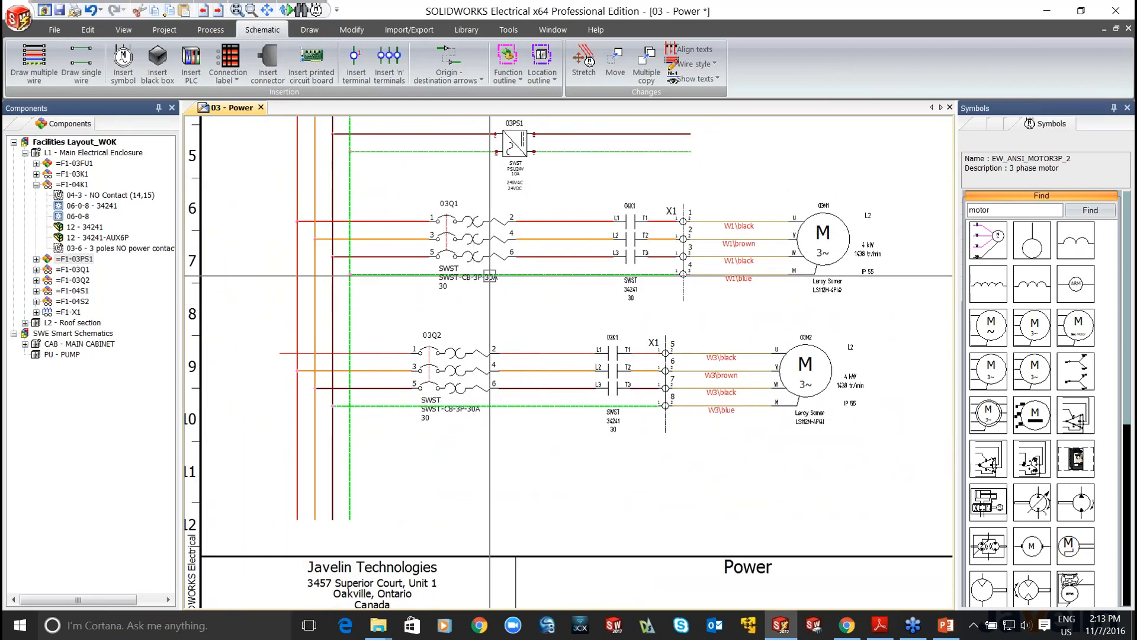
scroll(526, 262, up, 1)
middle_drag(706, 552, 529, 555)
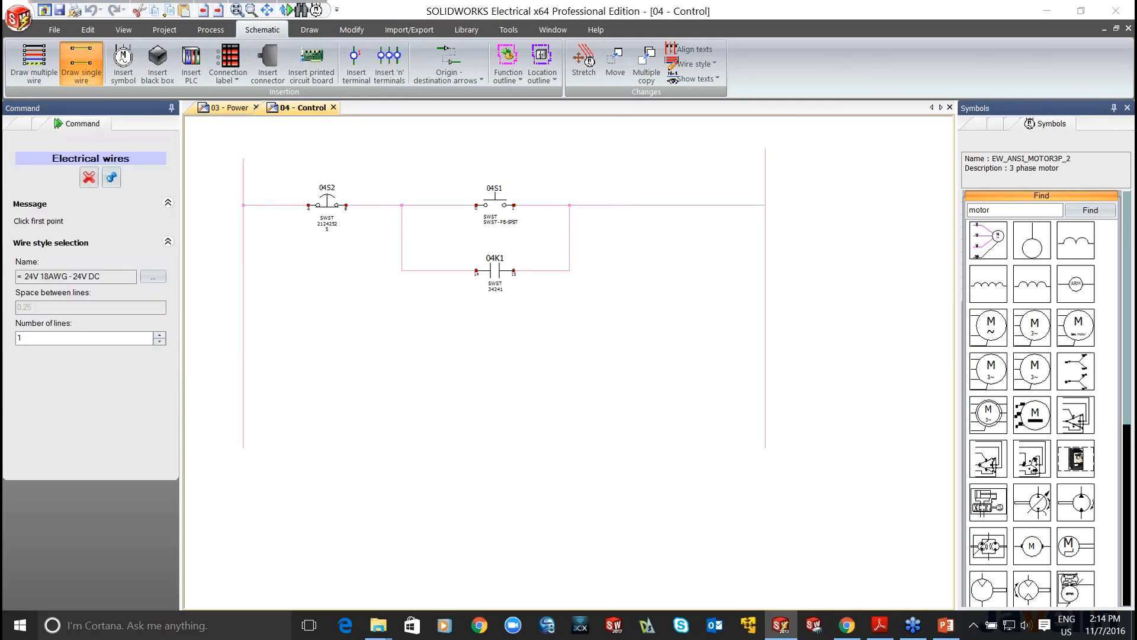
- Draw a single 24V 18AWG wire branching down from the rung after the 04S1/04K1 loop and across to the second vertical rail
click(616, 205)
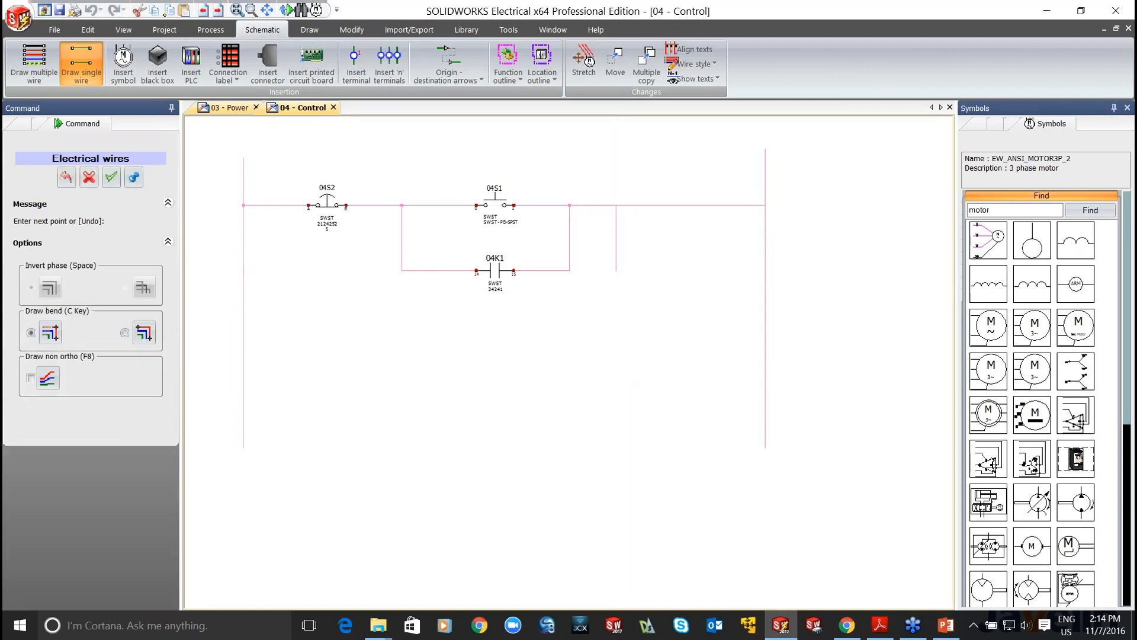
click(765, 270)
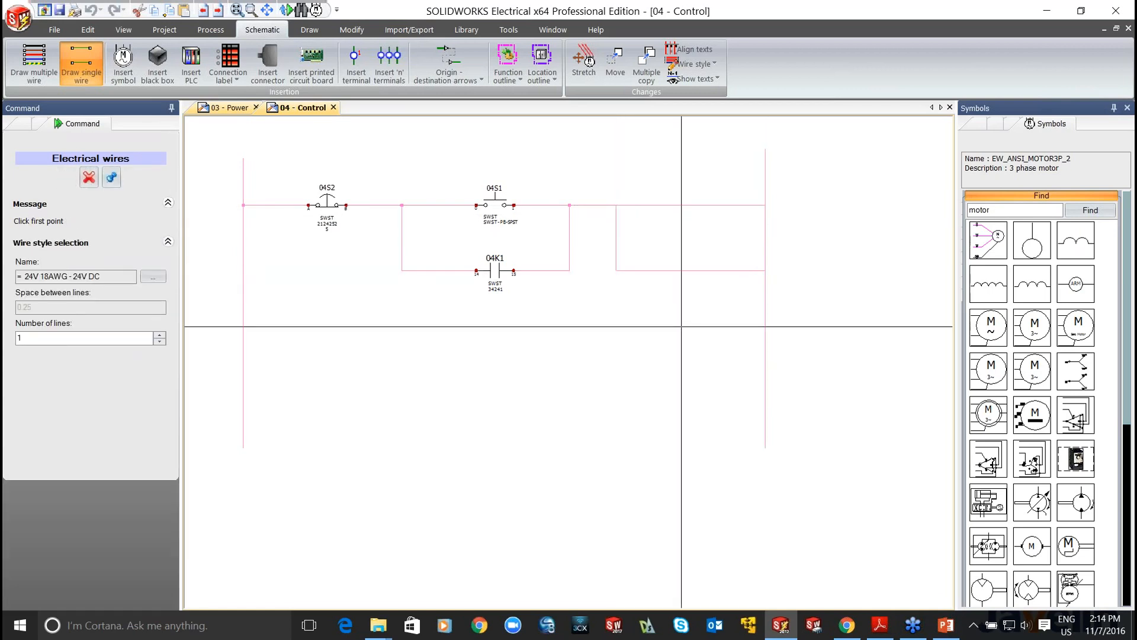
key(Escape)
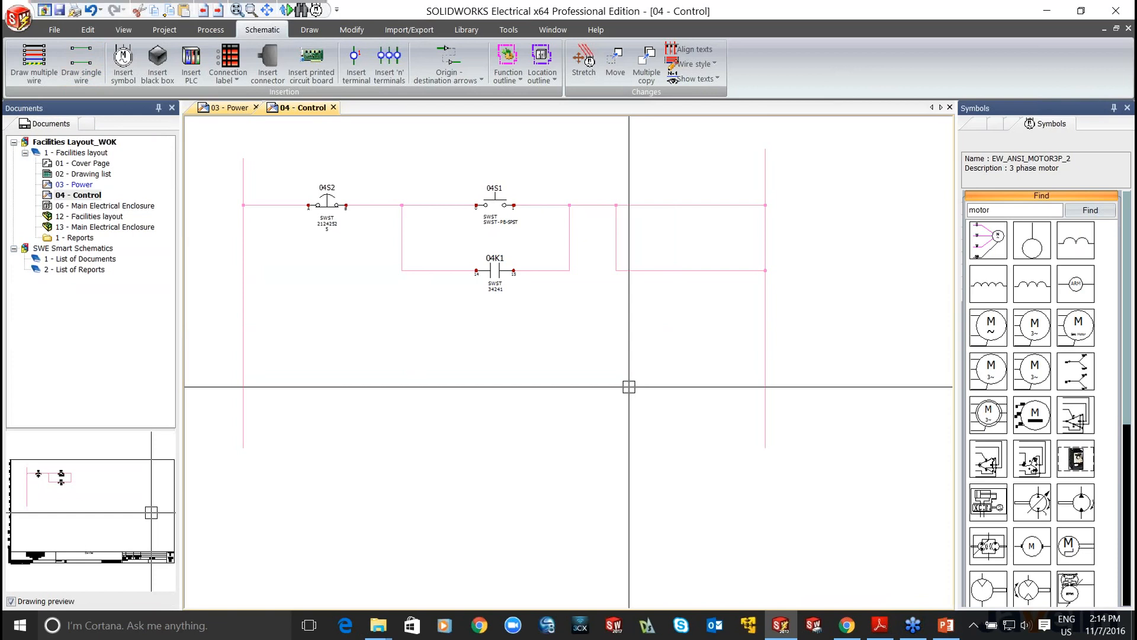
- Insert component 04K1's relay coil symbol (A1,A2) from its manufacturer part circuits on the upper rung above the new branch
click(86, 123)
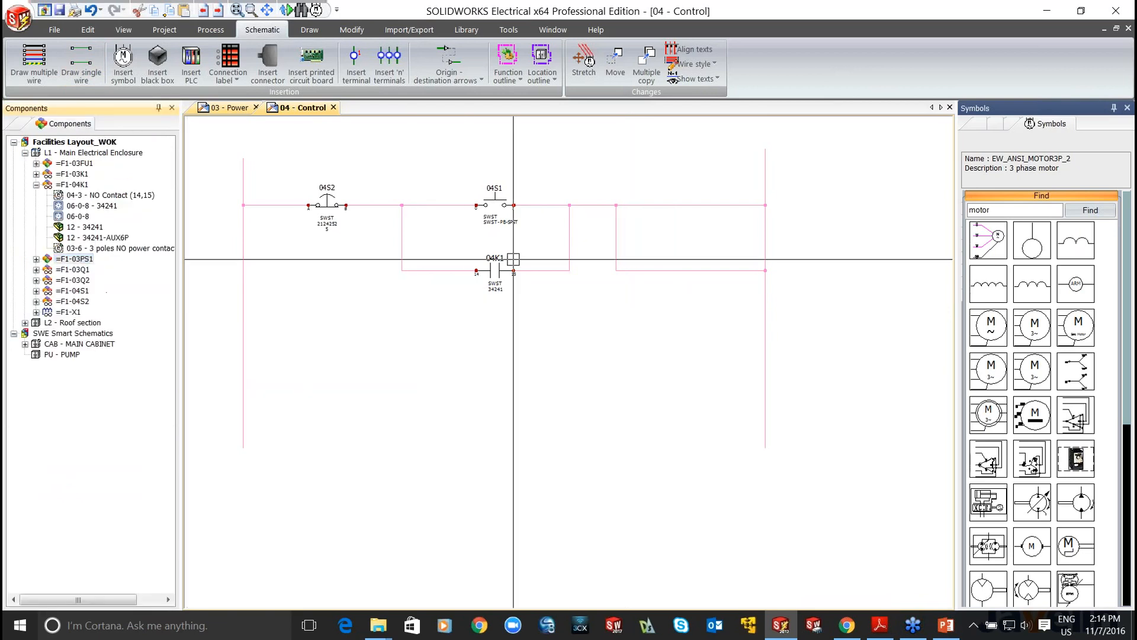
right_click(67, 186)
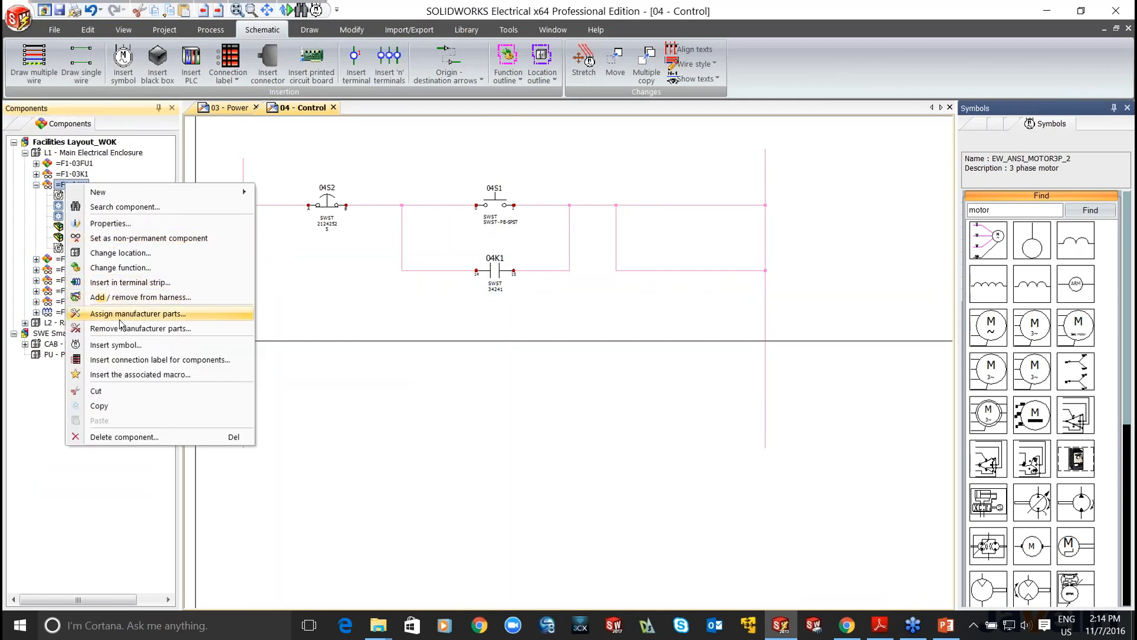
click(122, 346)
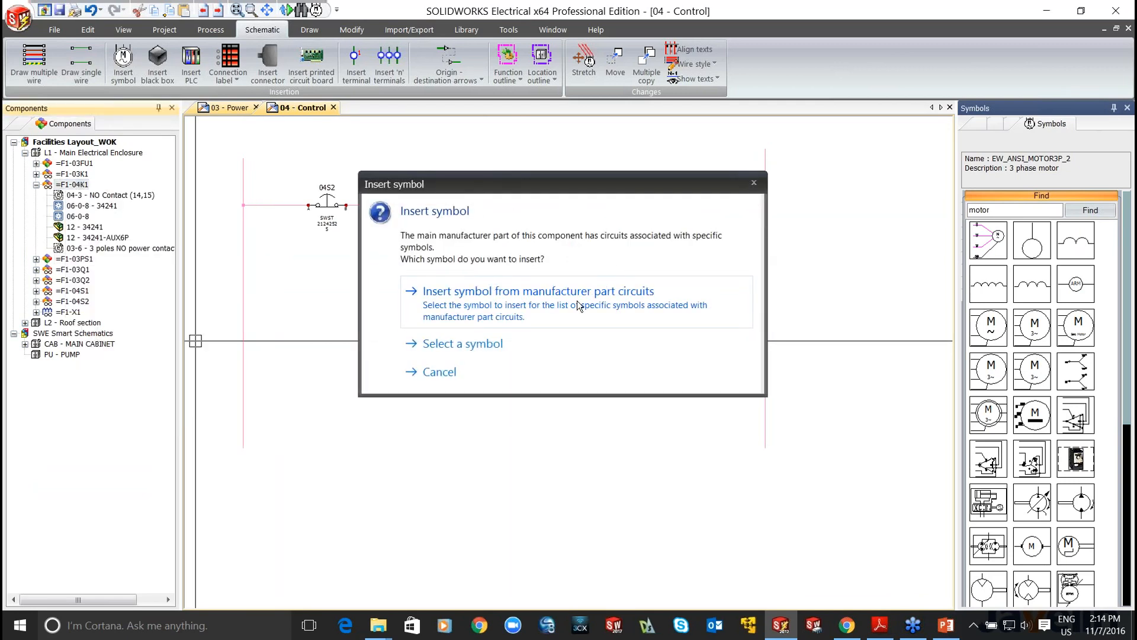
click(578, 305)
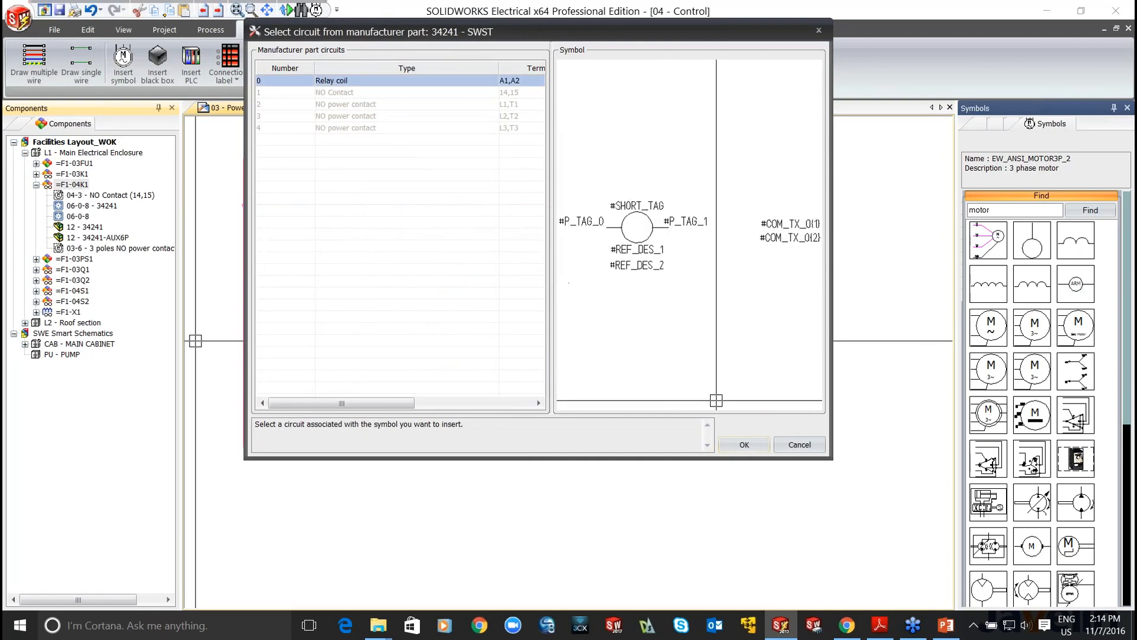
click(745, 444)
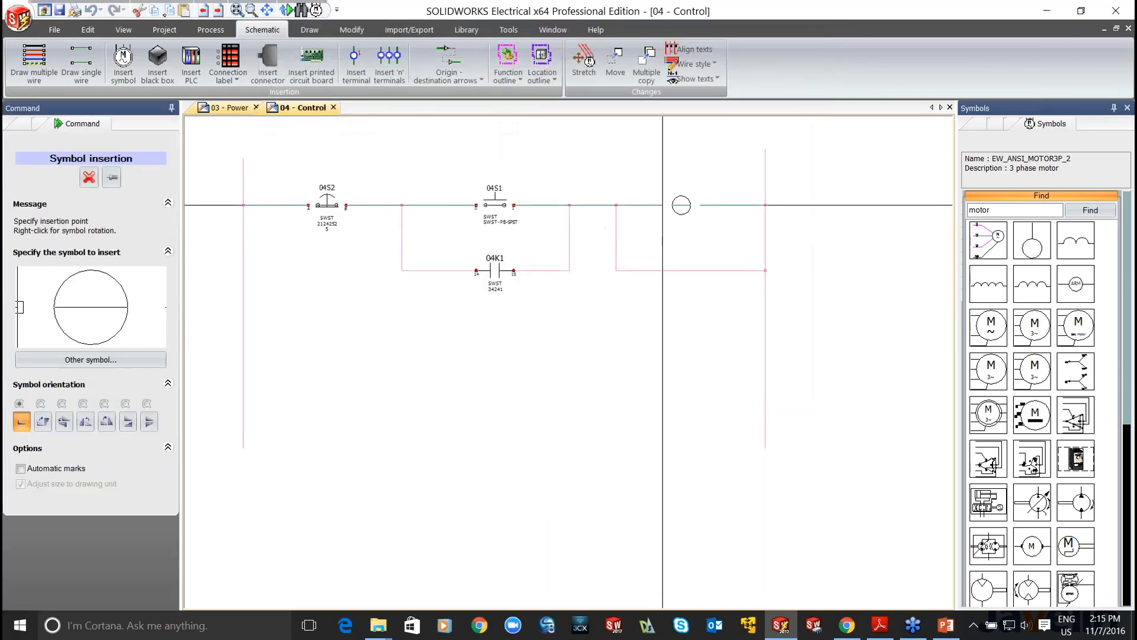
click(681, 205)
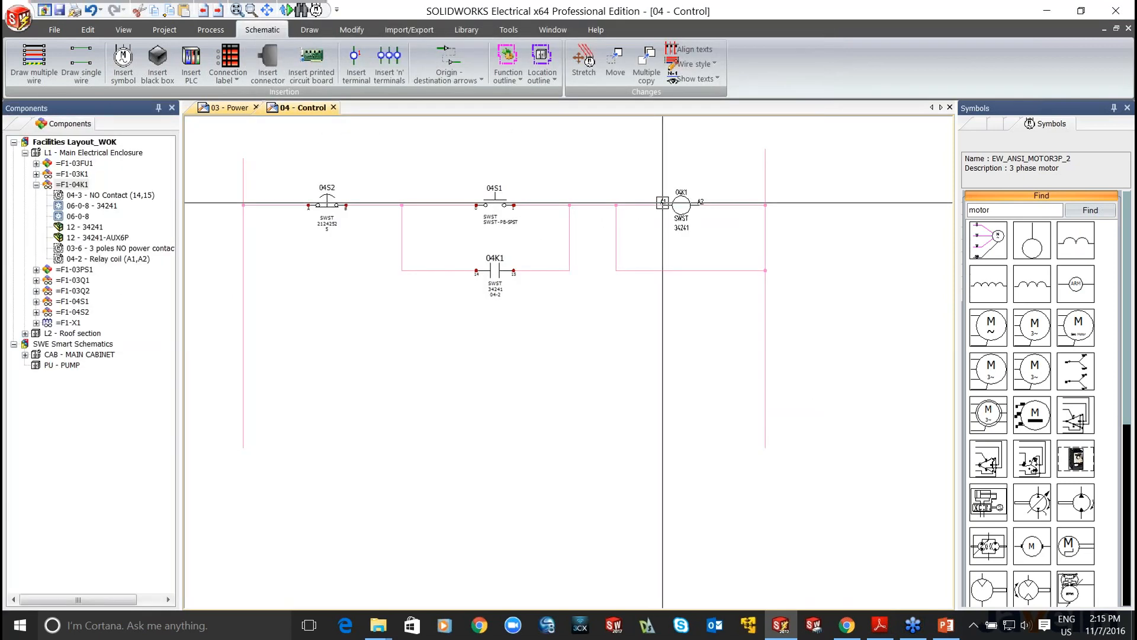
- Search the symbols for "indi" and place the EW_ANSI_LAMP indicator on the branch wire below coil 04K1 with its default properties
scroll(788, 261, down, 5)
scroll(889, 232, up, 2)
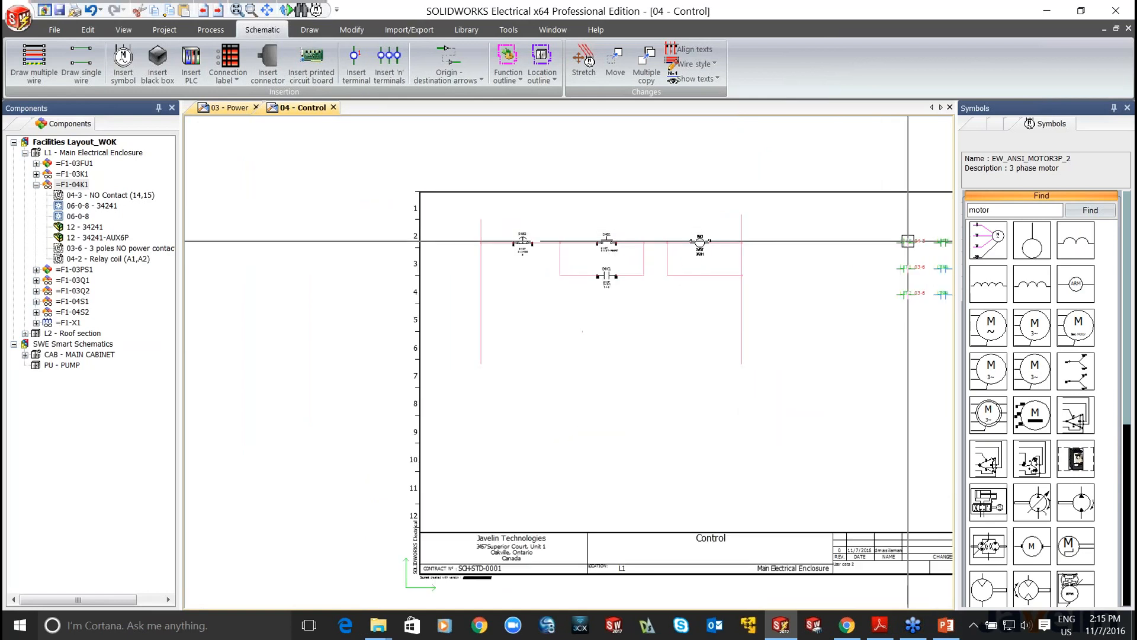
scroll(815, 231, up, 2)
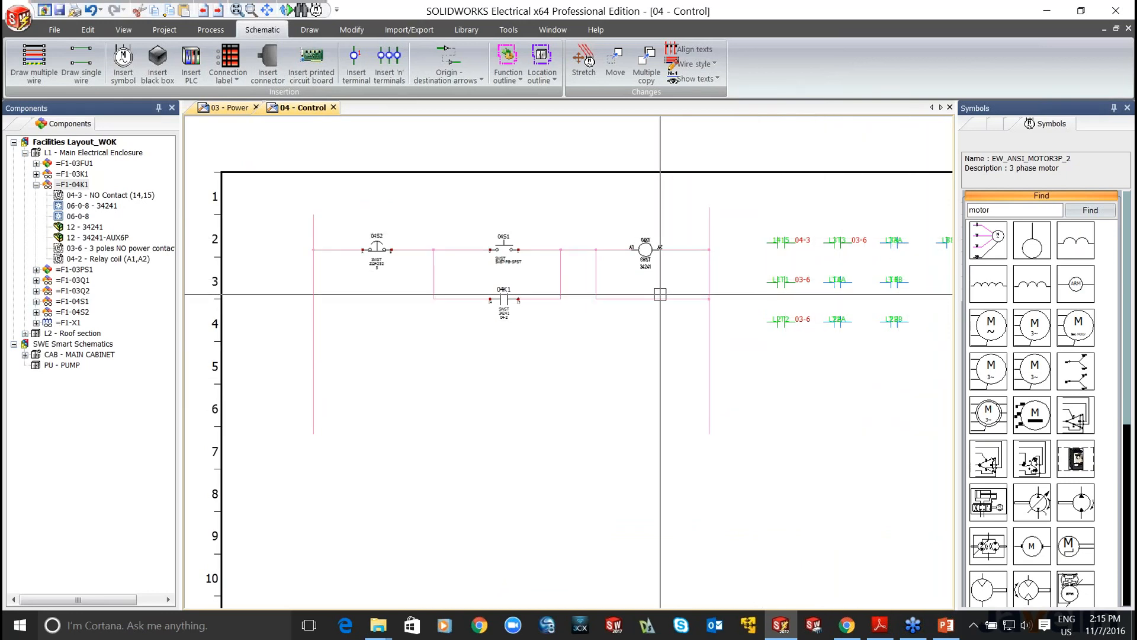
scroll(642, 277, up, 1)
scroll(642, 278, up, 1)
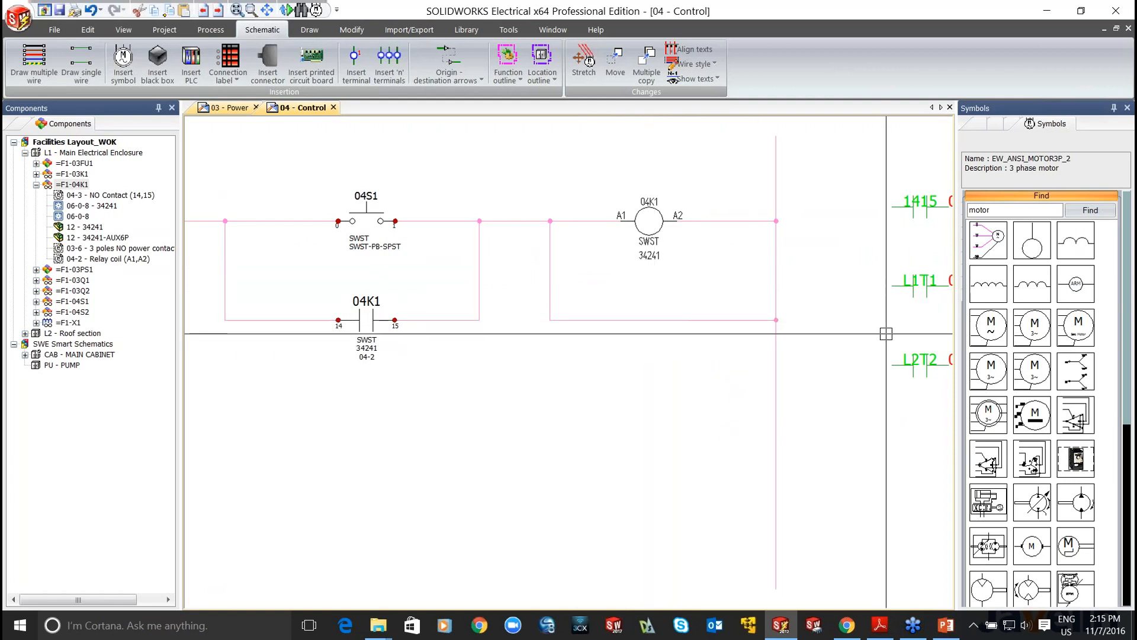
click(993, 209)
key(BackSpace)
key(BackSpace)
key(BackSpace)
key(BackSpace)
key(BackSpace)
text(indi)
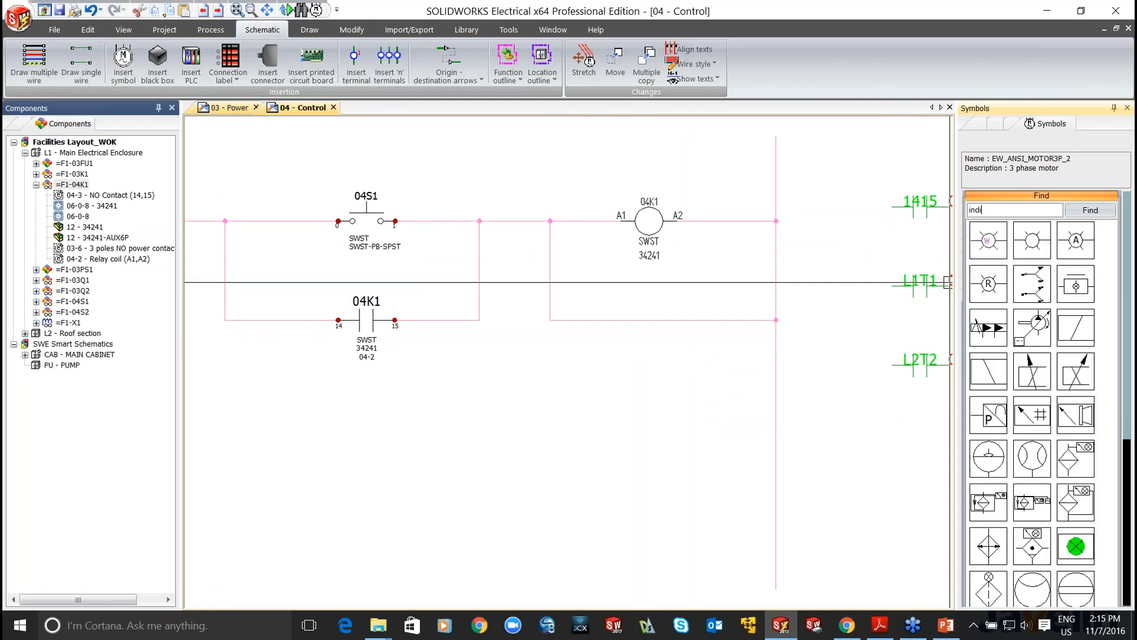
click(1032, 241)
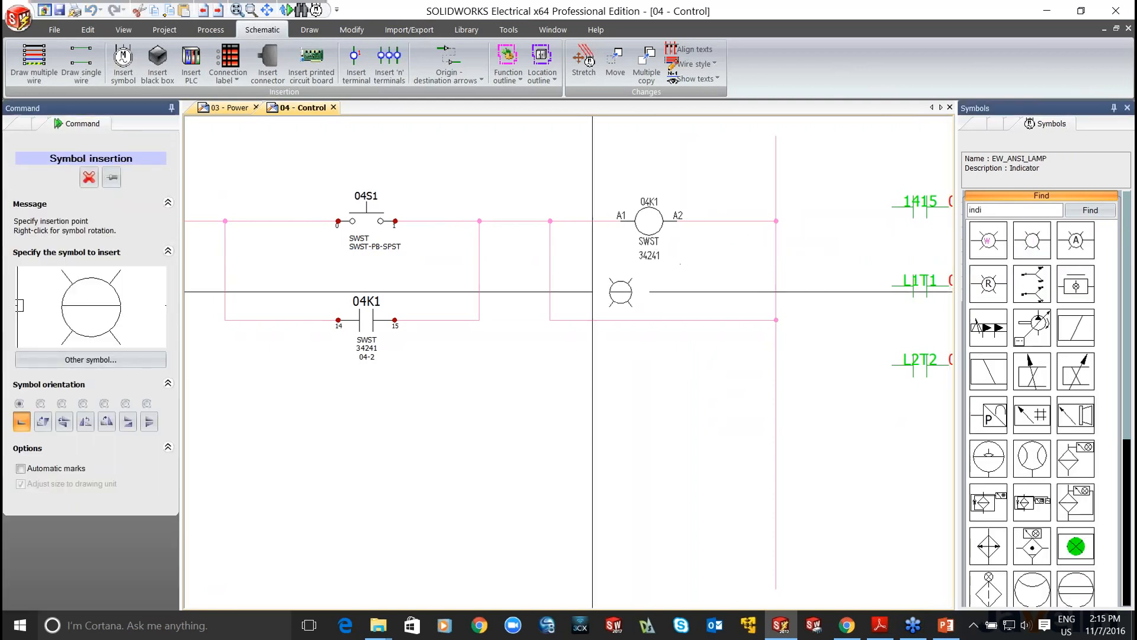
click(649, 320)
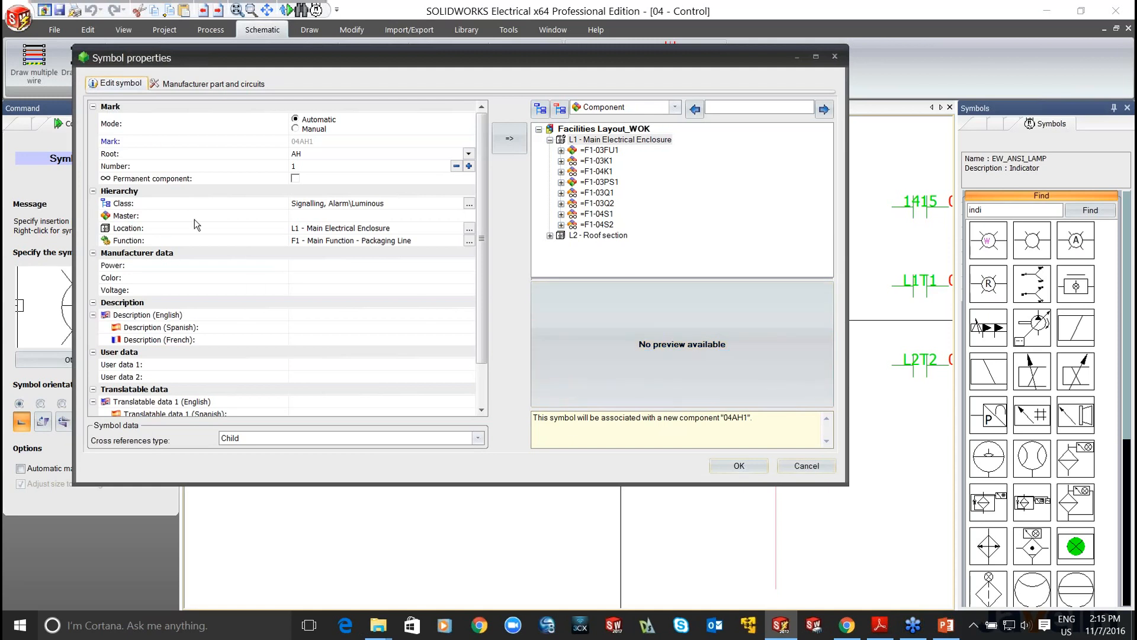
click(739, 466)
- Insert the user macro Demo+1 with the PLC circuit below the control rungs, keeping the default paste options
scroll(500, 465, down, 2)
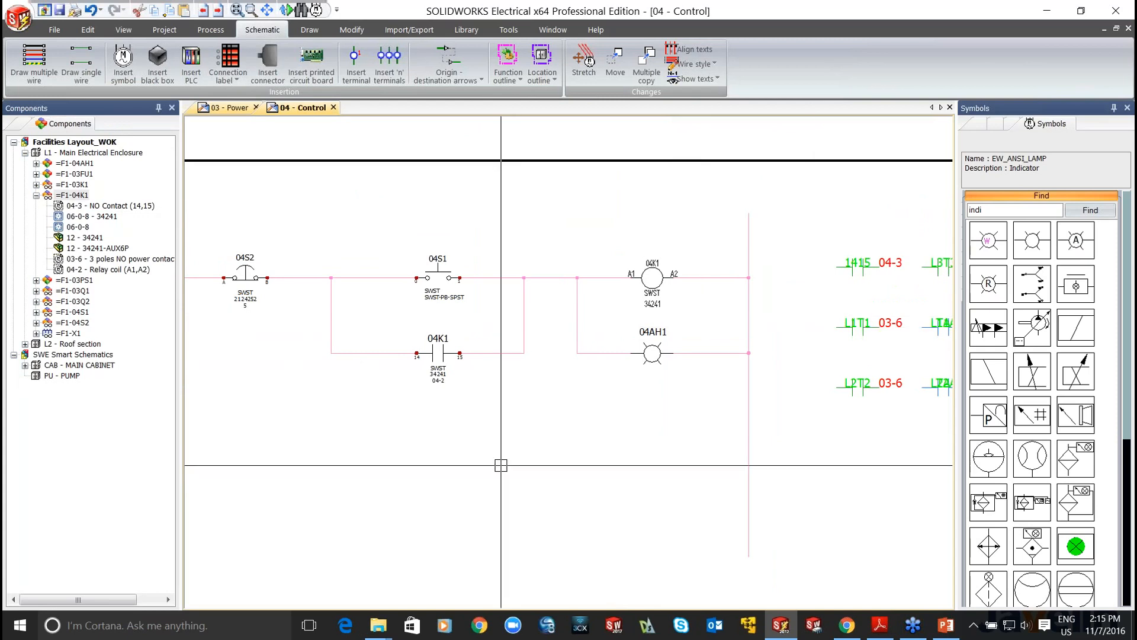
middle_drag(492, 499, 523, 386)
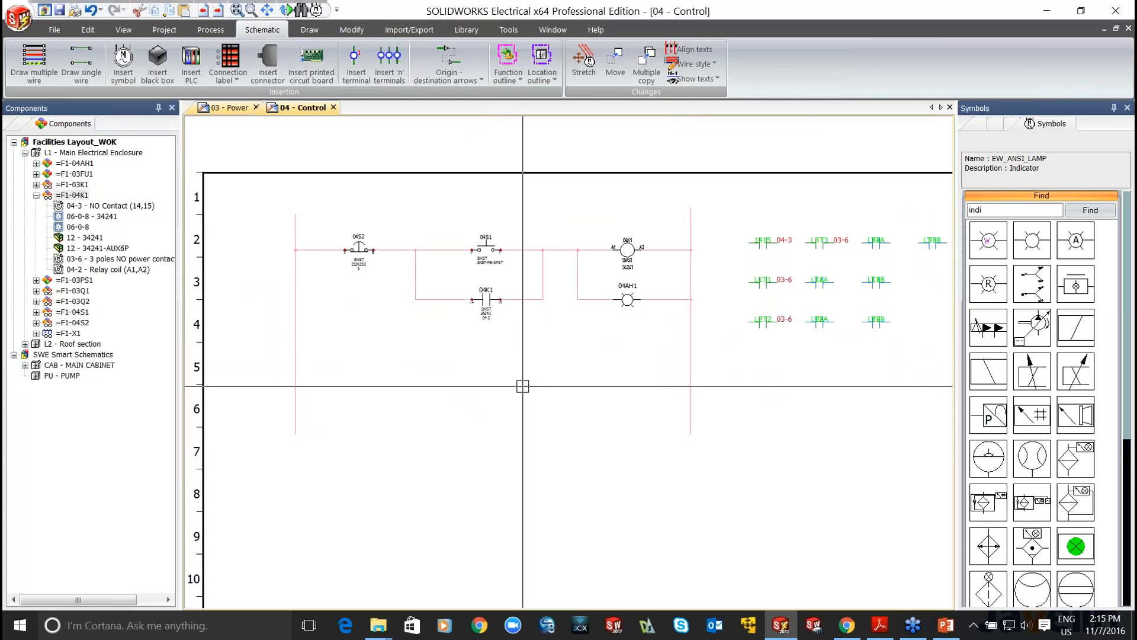
scroll(522, 386, down, 1)
middle_drag(526, 474, 531, 384)
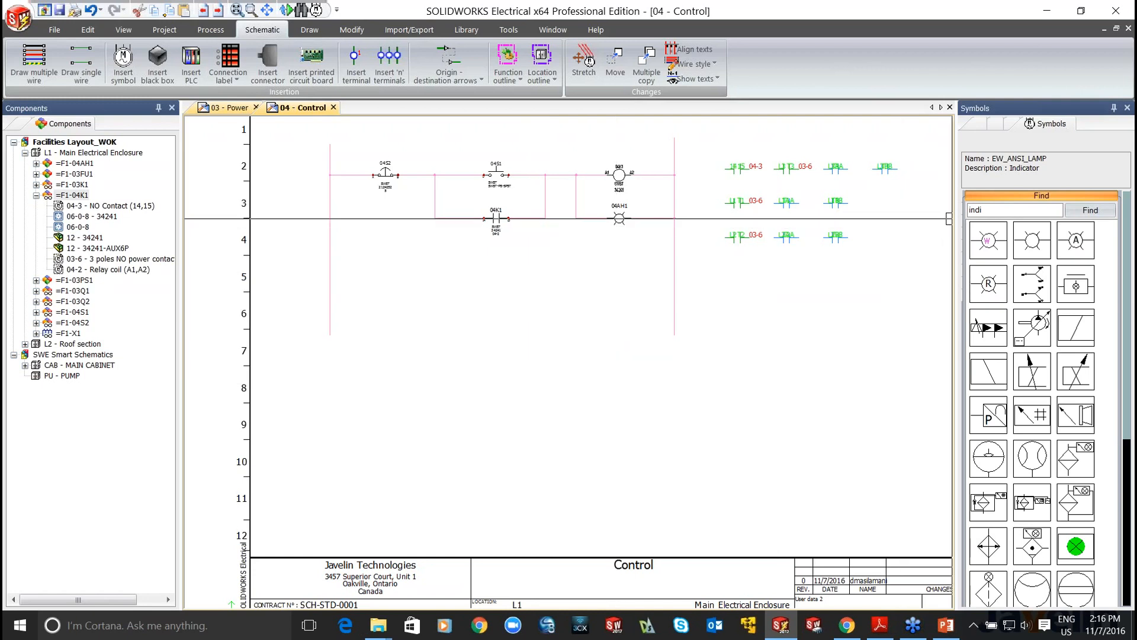
click(998, 126)
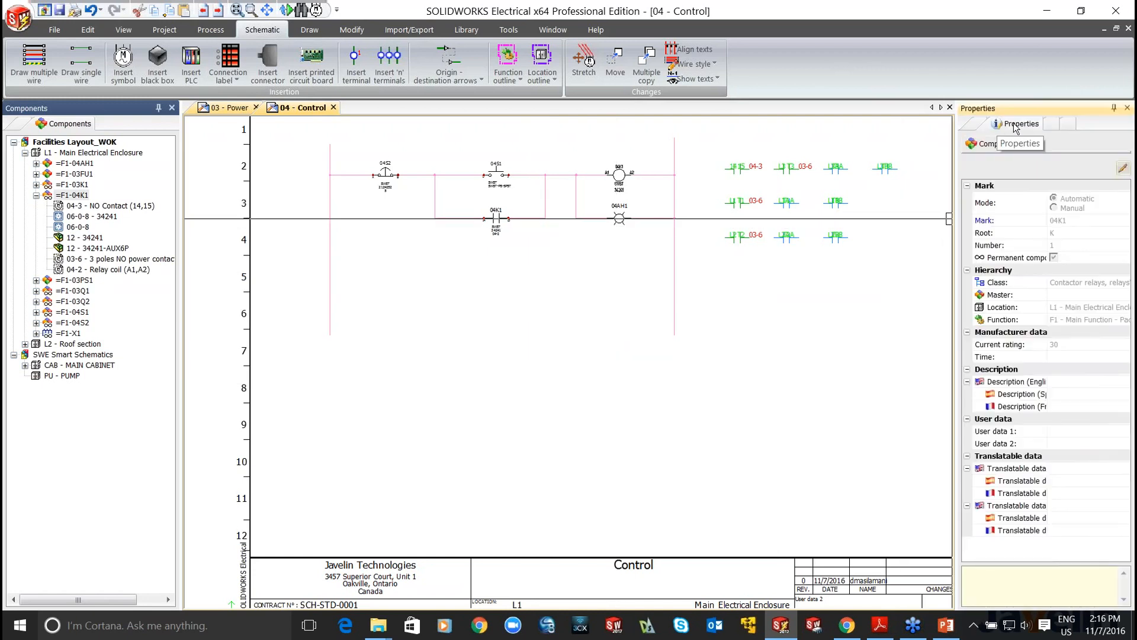
click(1052, 127)
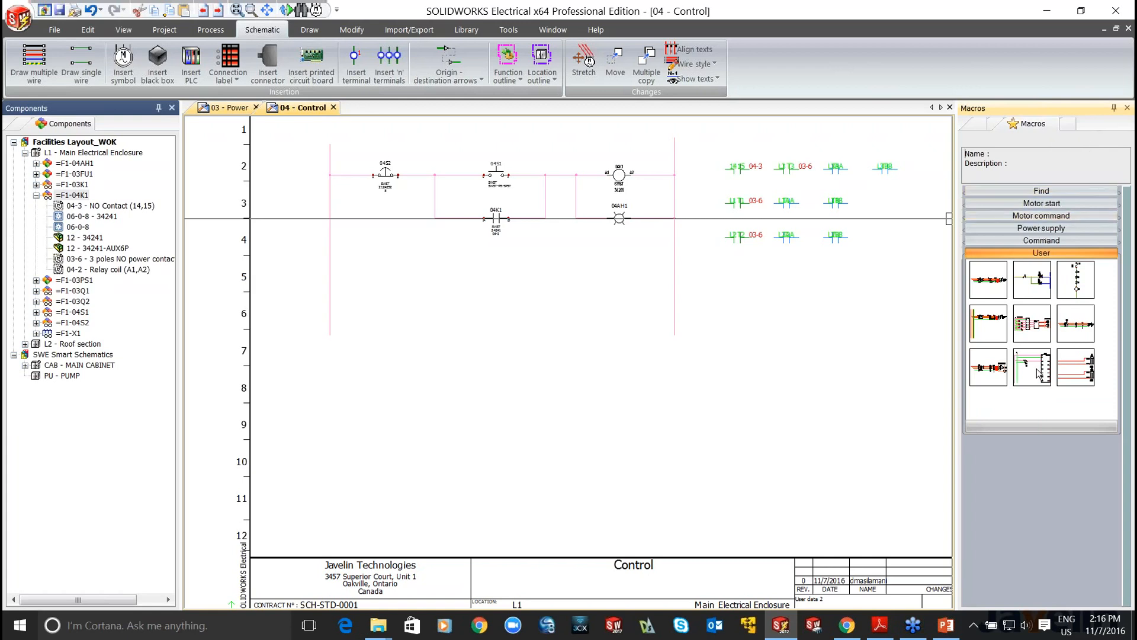
drag(1037, 373, 428, 372)
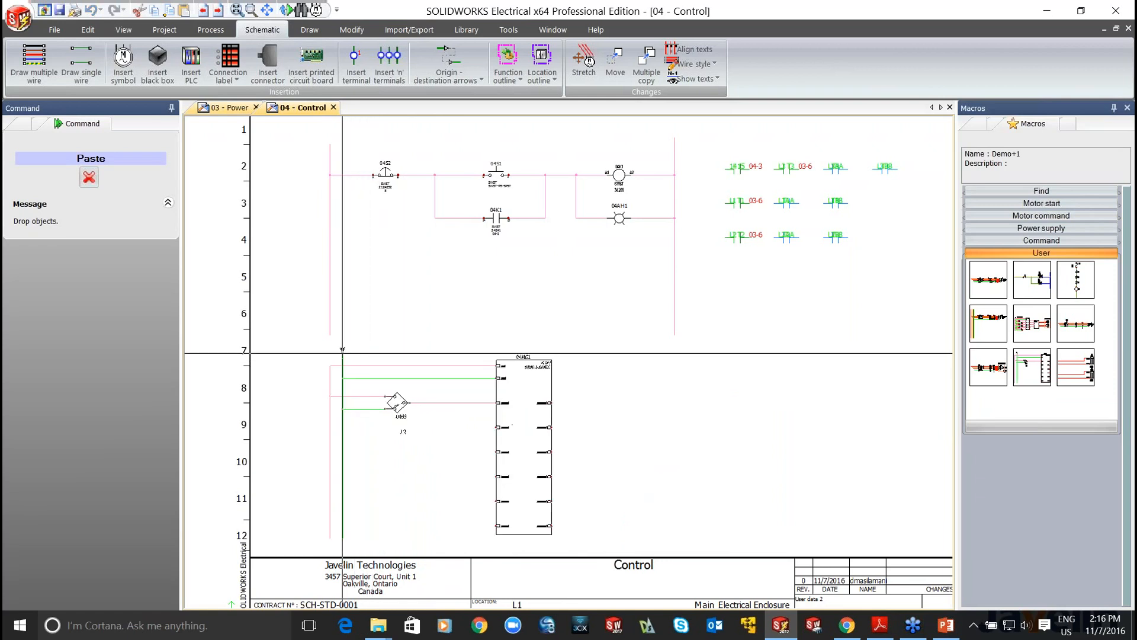
click(342, 349)
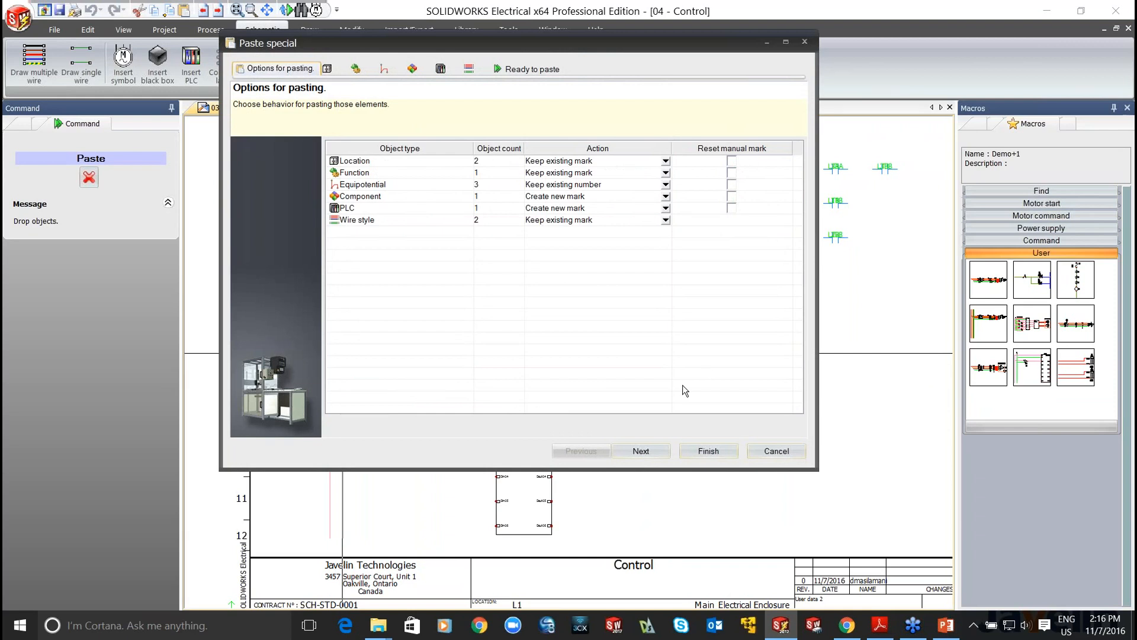
click(709, 450)
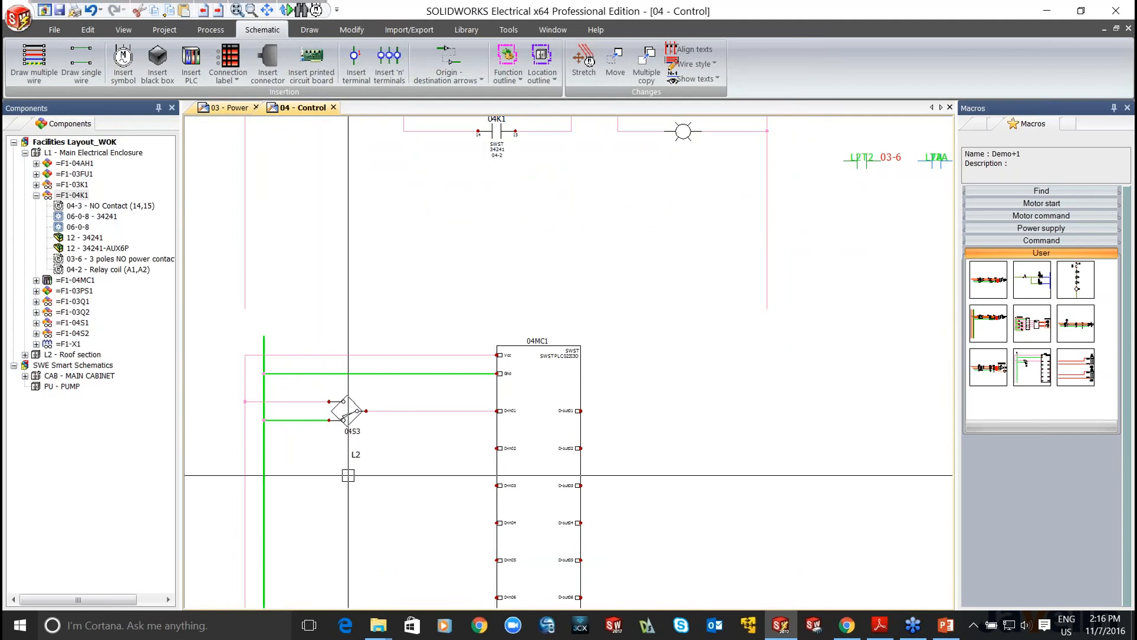
- Extend the vertical supply wire of the upper control circuit down to join the pasted PLC circuit's Vcc wire
scroll(348, 475, down, 1)
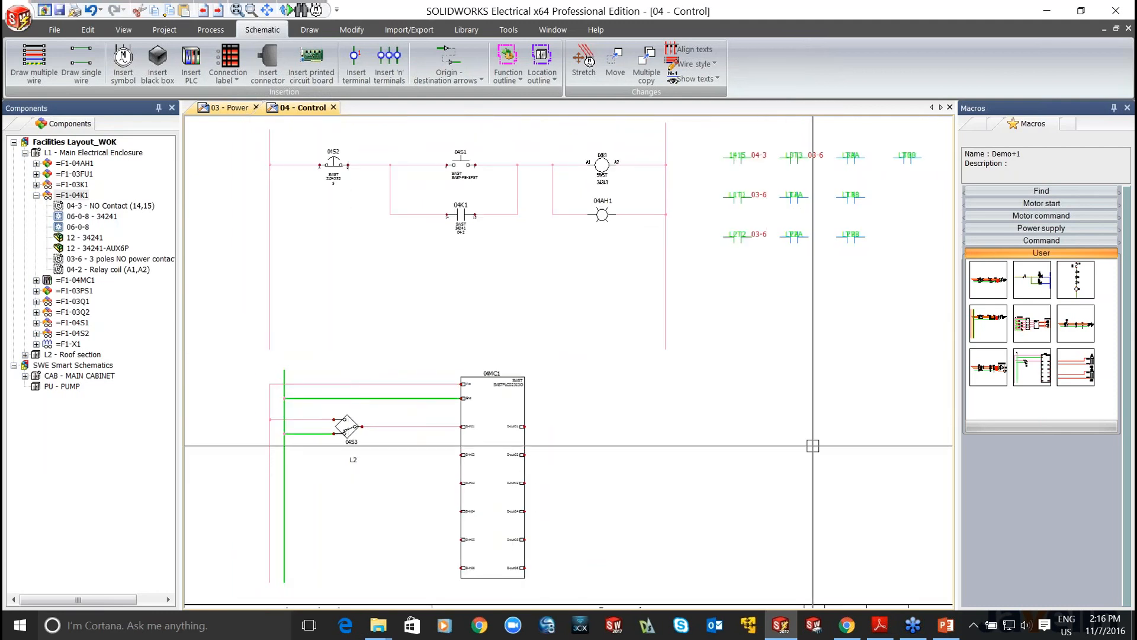
scroll(365, 487, up, 3)
middle_drag(401, 449, 491, 376)
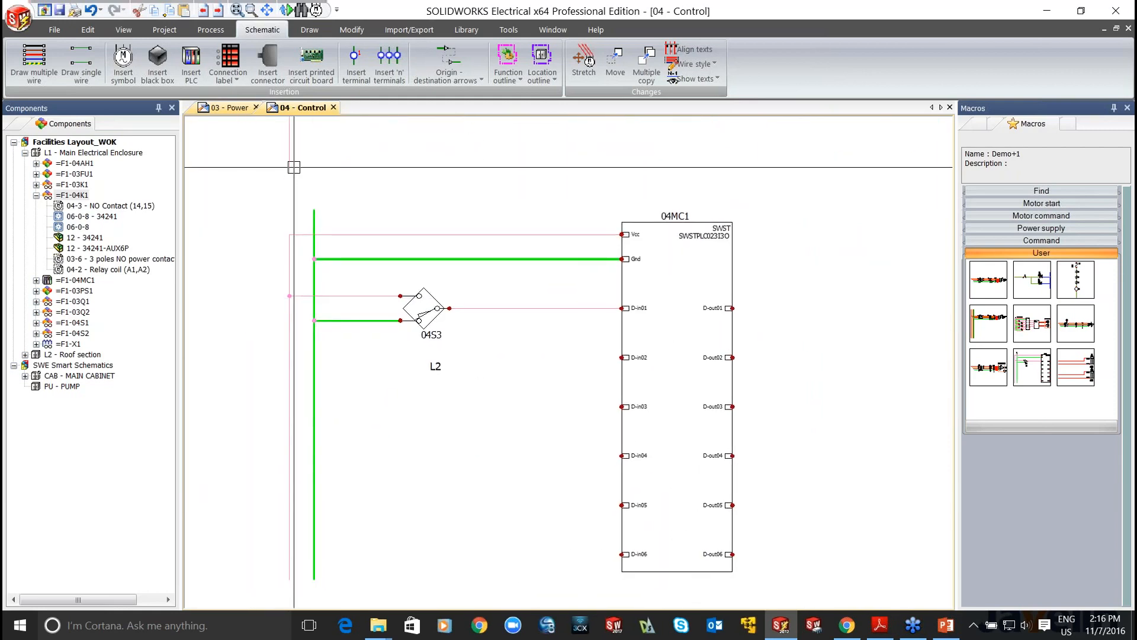
click(290, 174)
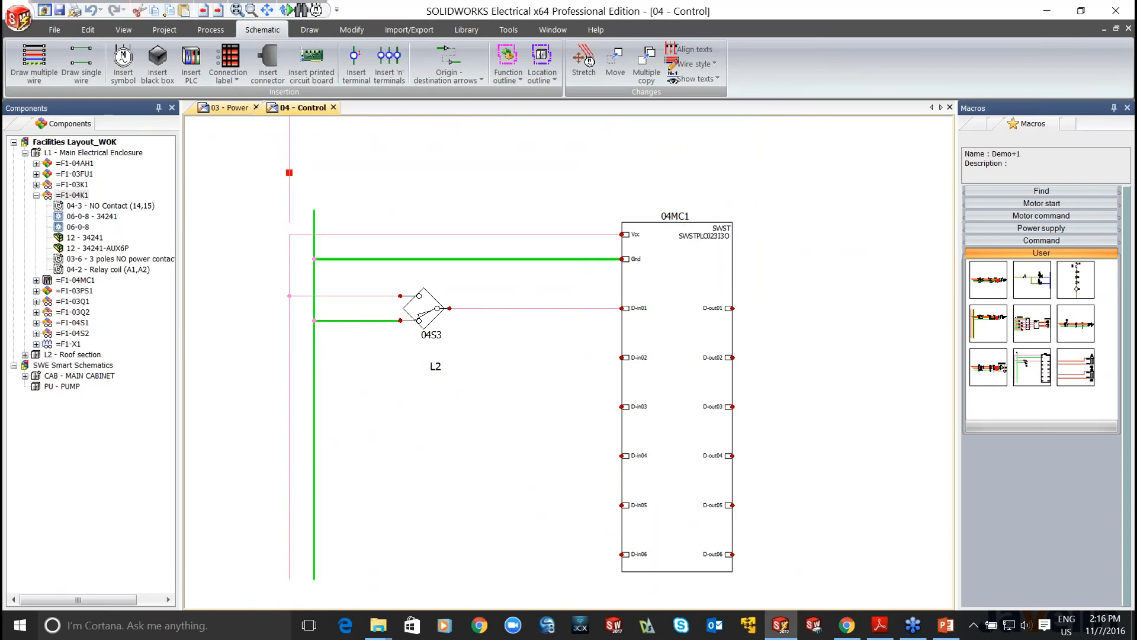
scroll(289, 234, down, 5)
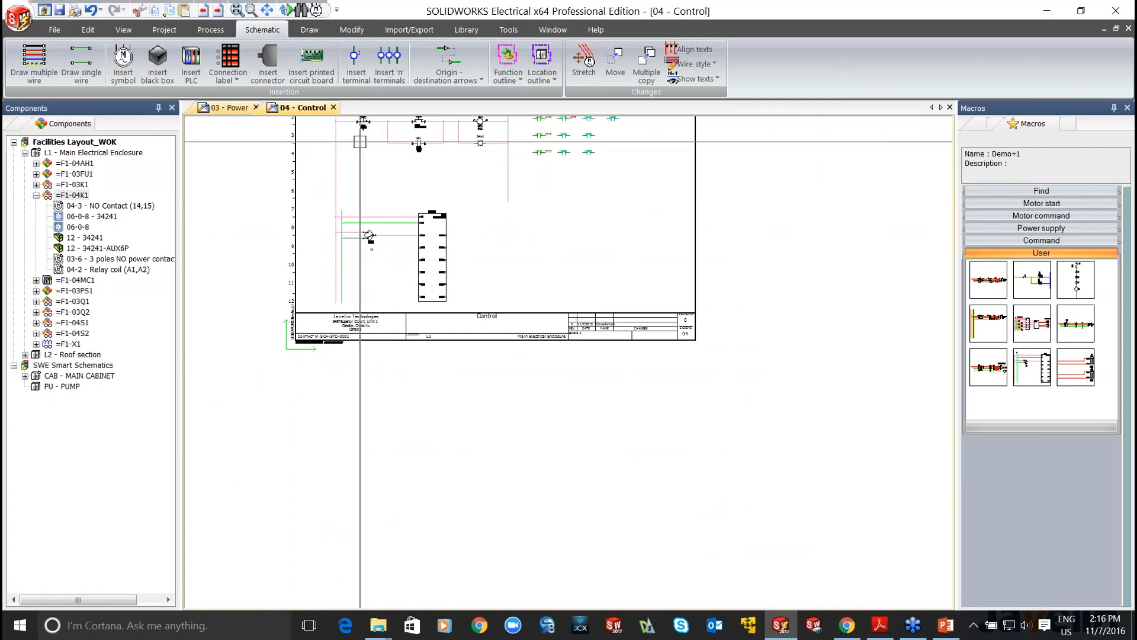
- Insert terminals across the two wires feeding switch 04S3, assigning them all to a new terminal strip in the main electrical enclosure
scroll(381, 199, up, 5)
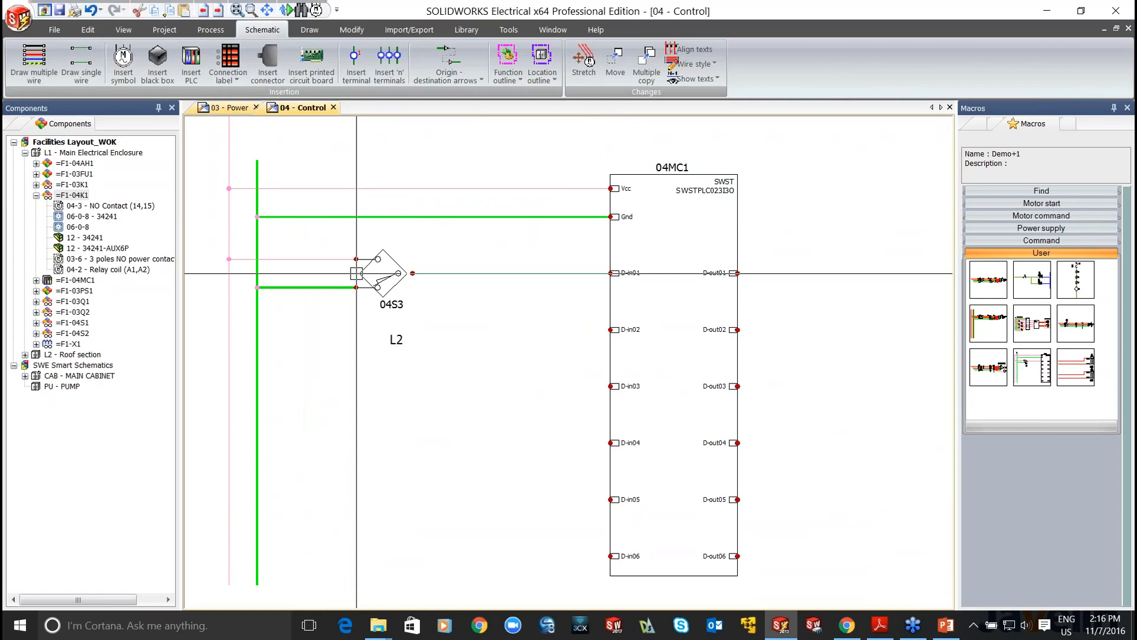
click(386, 73)
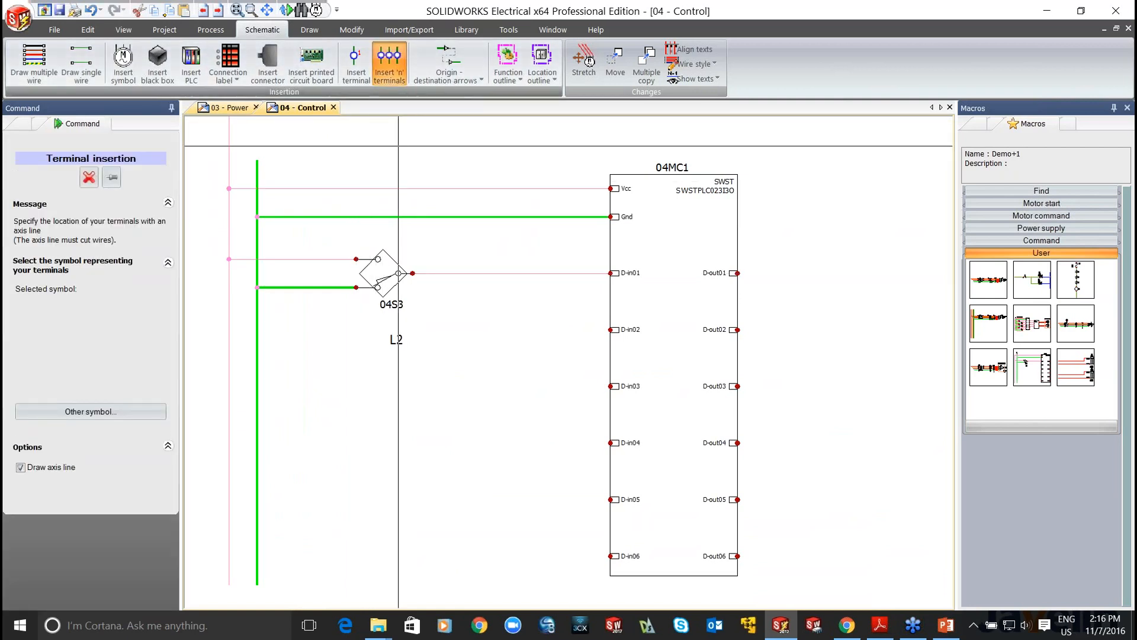
click(299, 259)
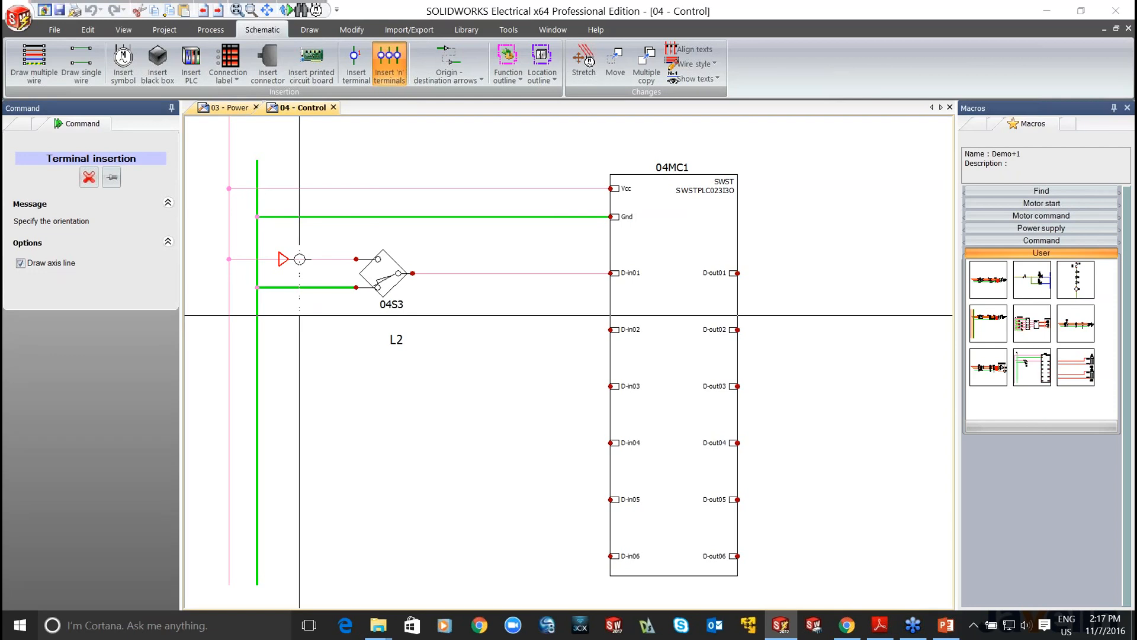
click(299, 315)
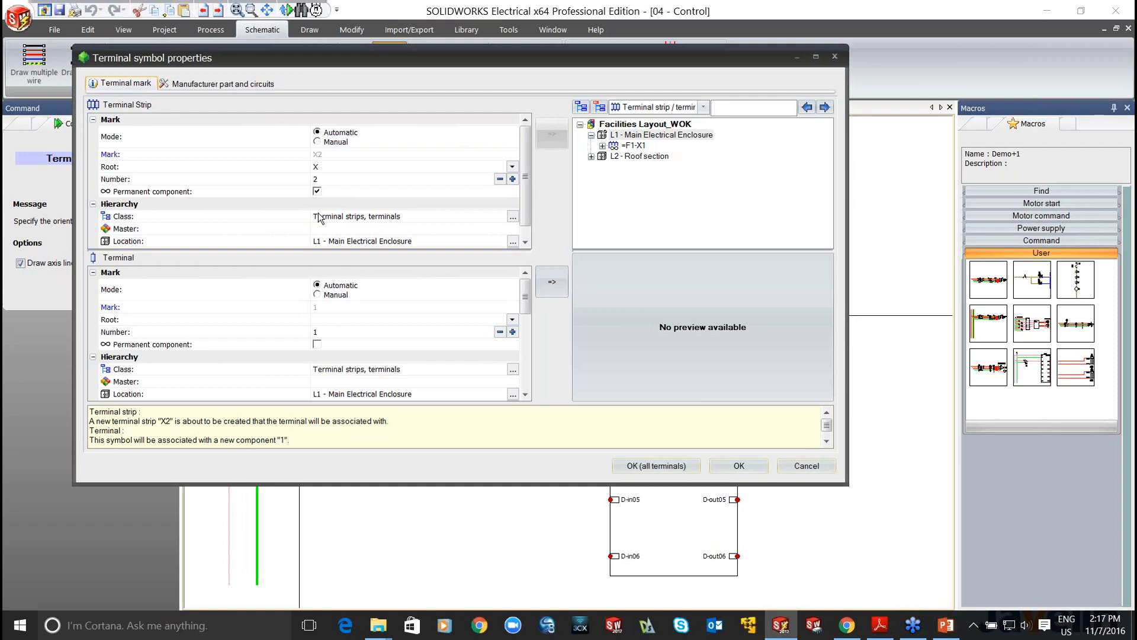
click(620, 466)
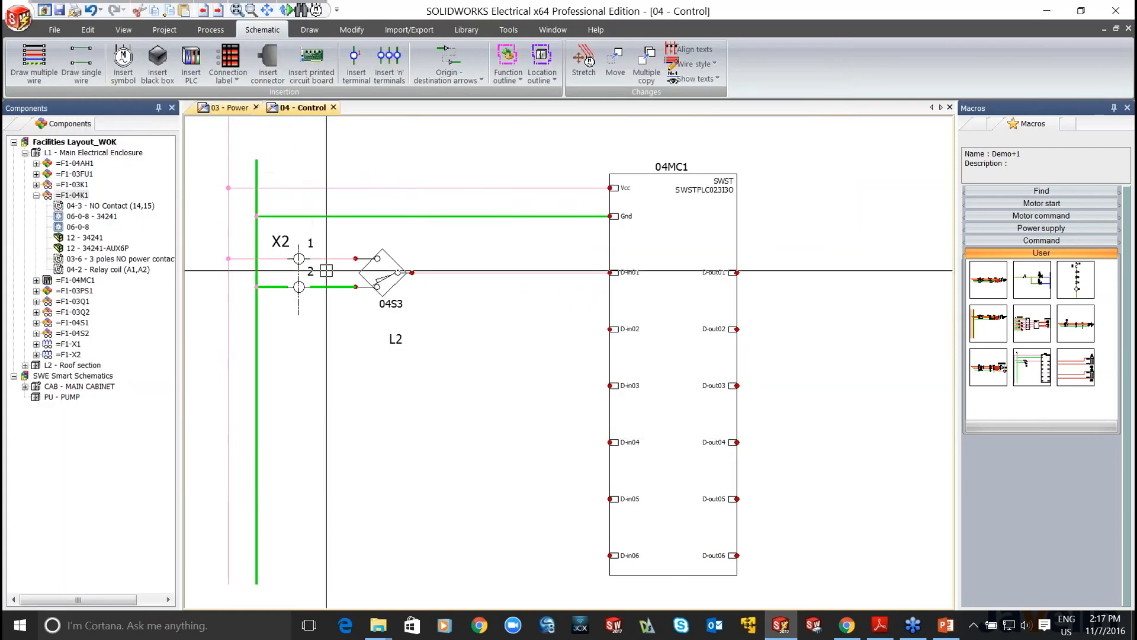
- Insert a terminal on the wire between switch 04S3 and PLC input D-in01, assigning it to the existing terminal strip =F1-X2
scroll(285, 246, up, 1)
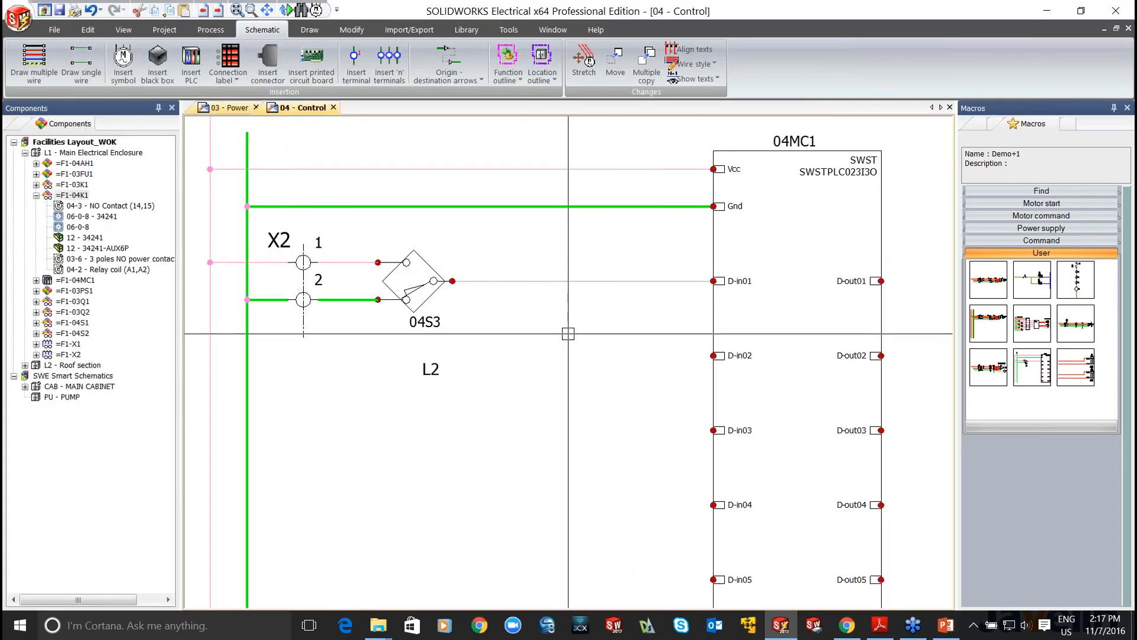
click(389, 65)
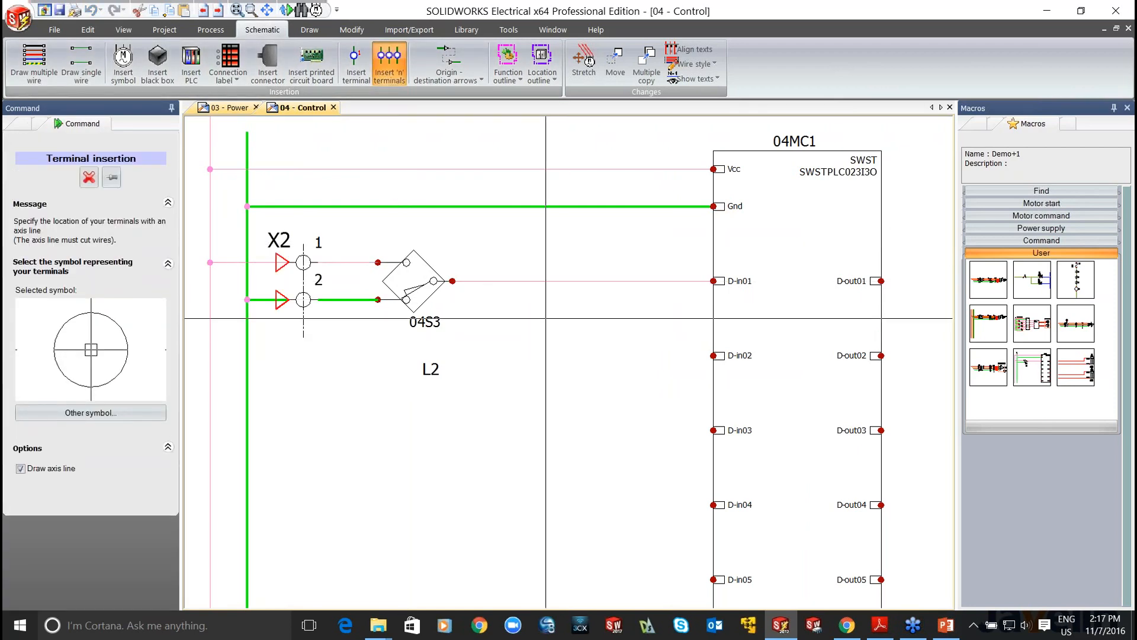
click(564, 261)
click(564, 300)
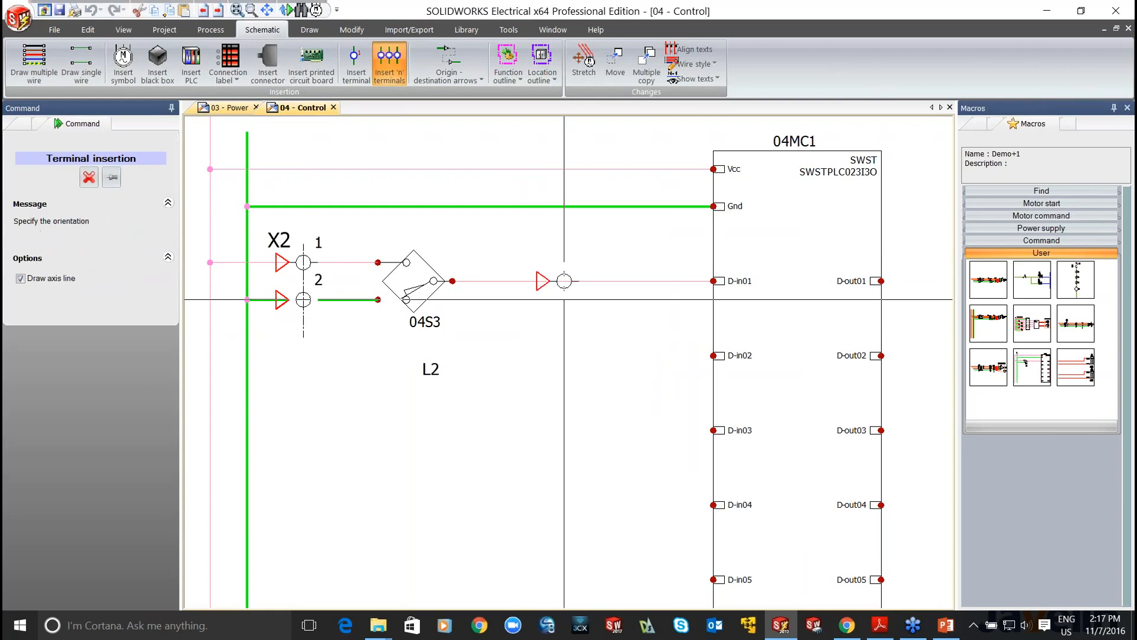
click(582, 300)
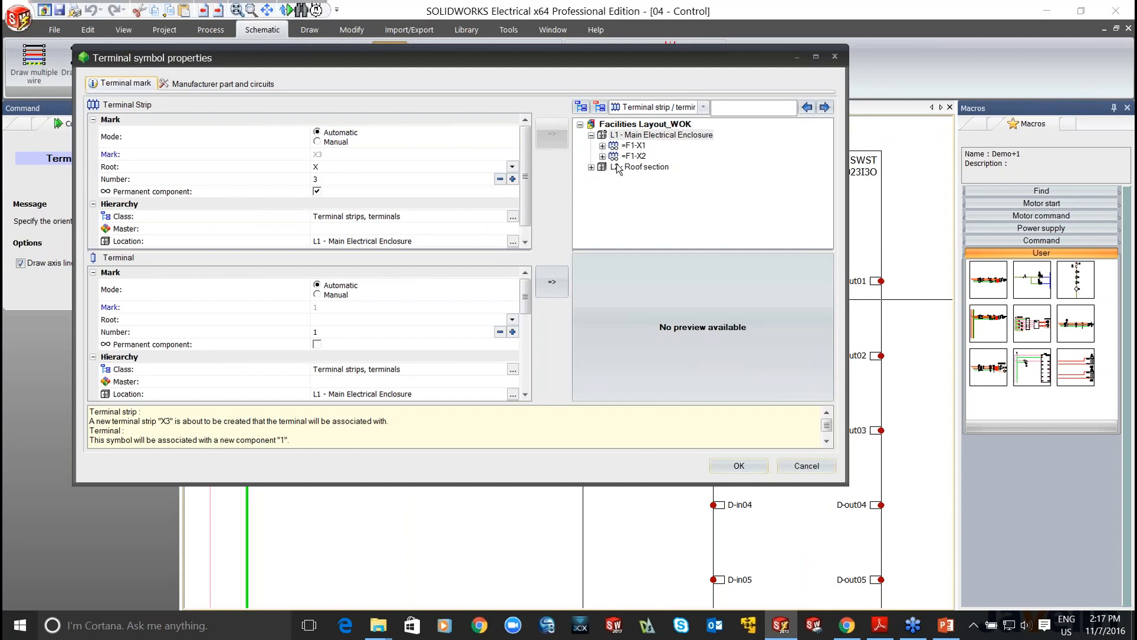
click(631, 156)
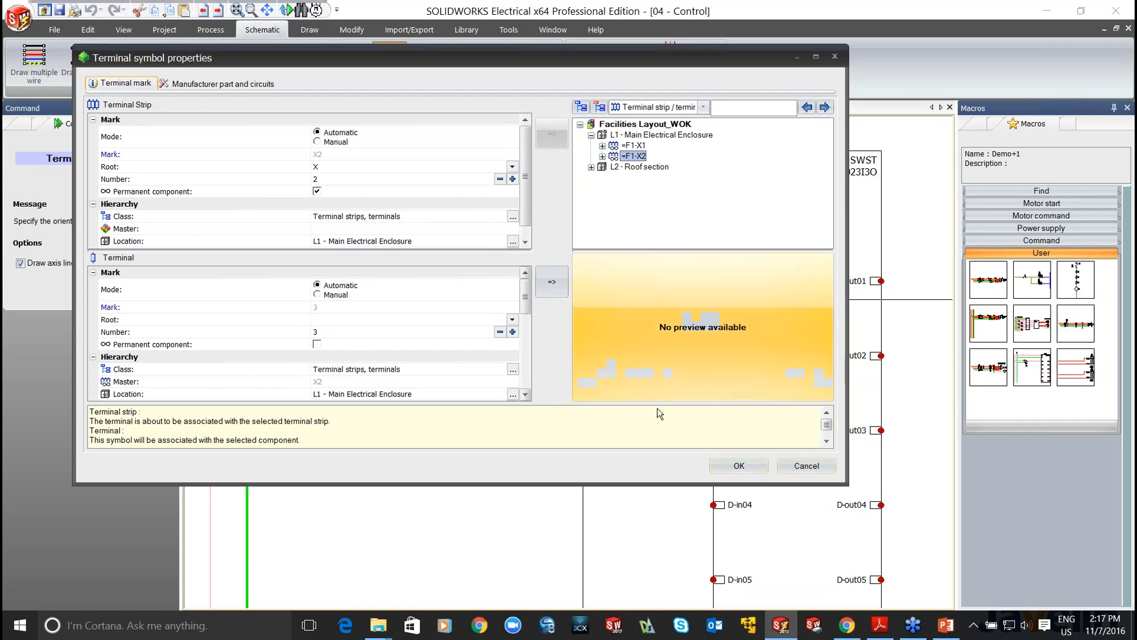
click(737, 466)
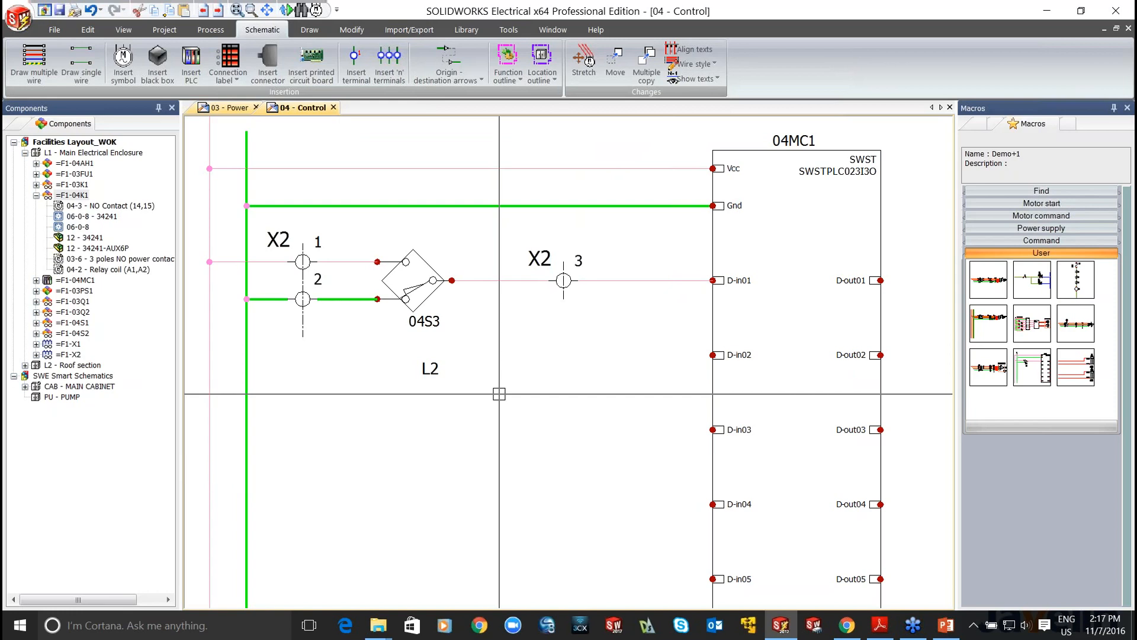
- Delete the axis lines running through the X2 terminals on both sides of switch 04S3
scroll(499, 394, up, 1)
click(283, 320)
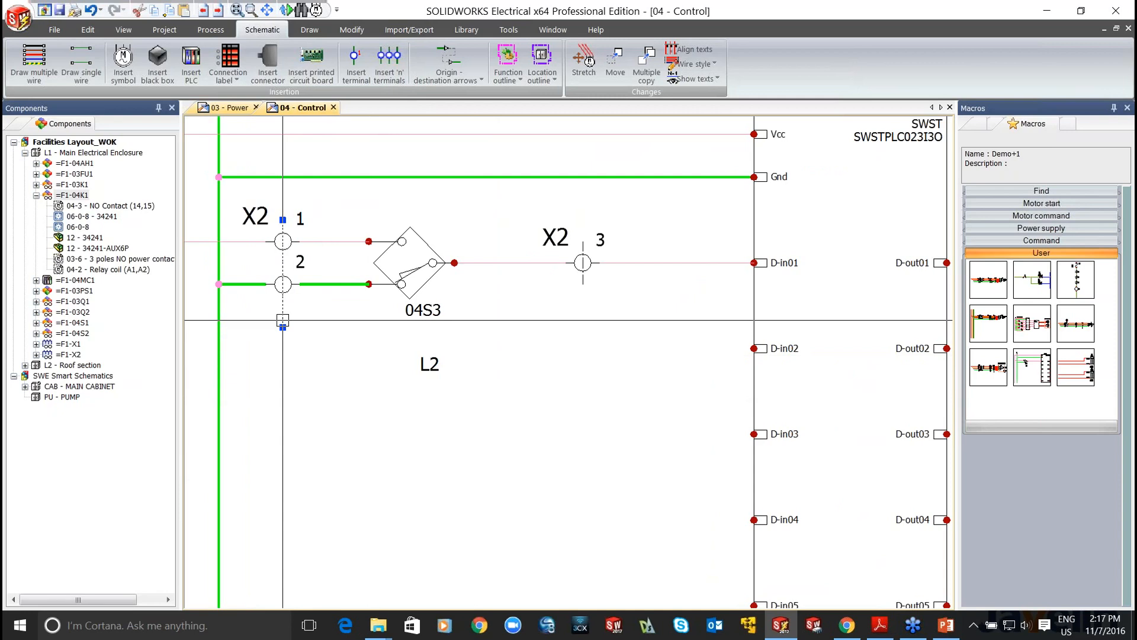
key(Delete)
click(585, 283)
key(Delete)
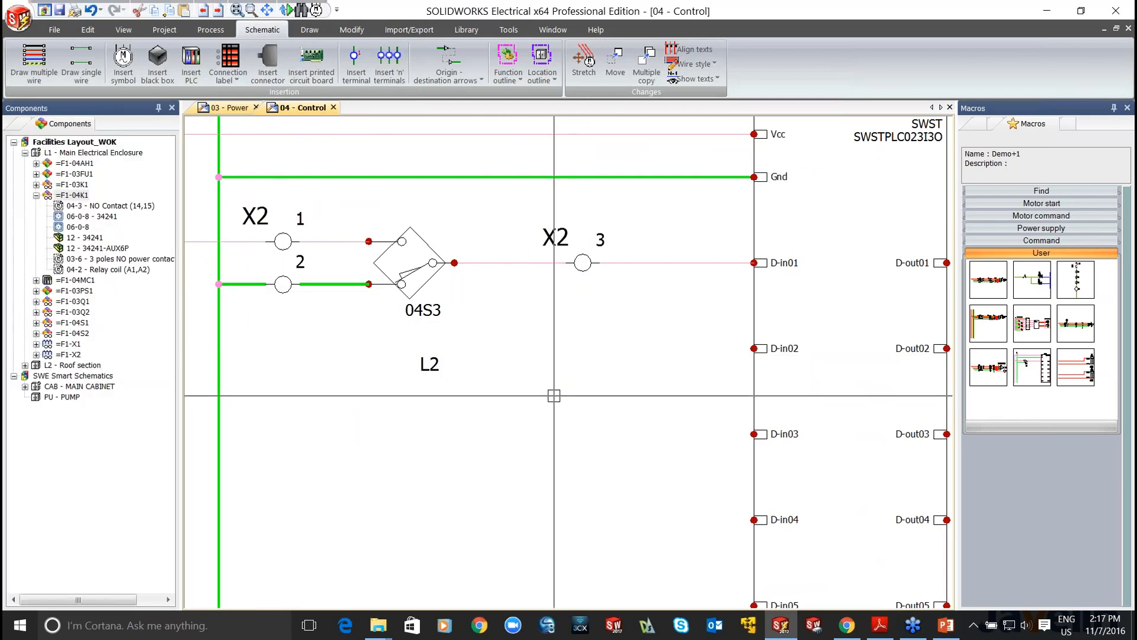
- Select the three wires between switch 04S3 and its X2 terminals and open the cable core association for them
scroll(359, 441, down, 2)
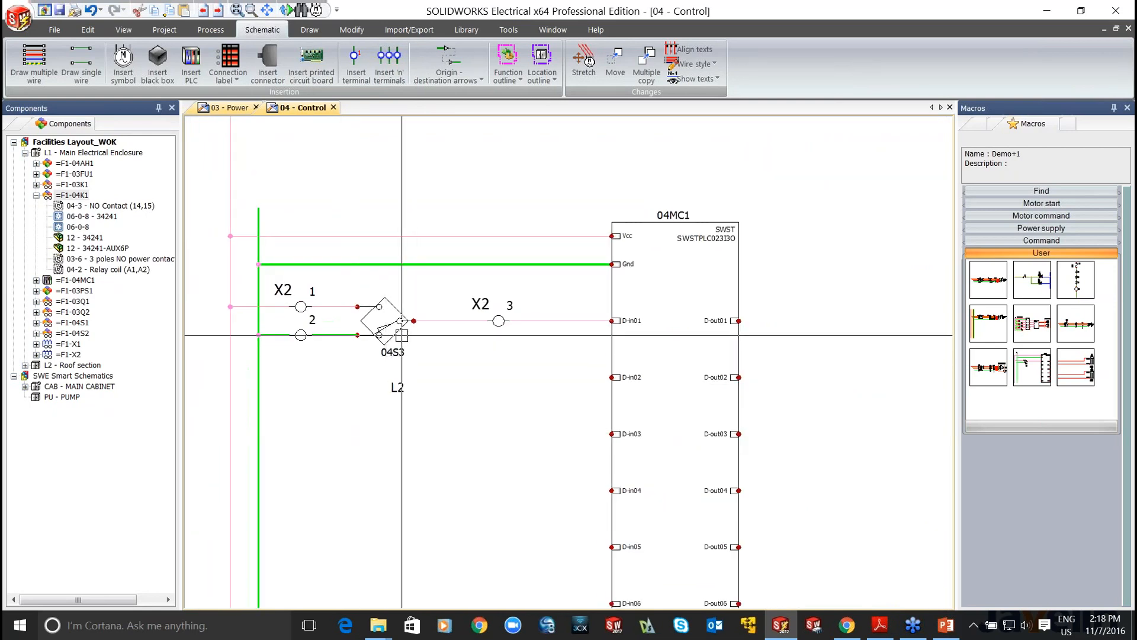
scroll(402, 335, up, 2)
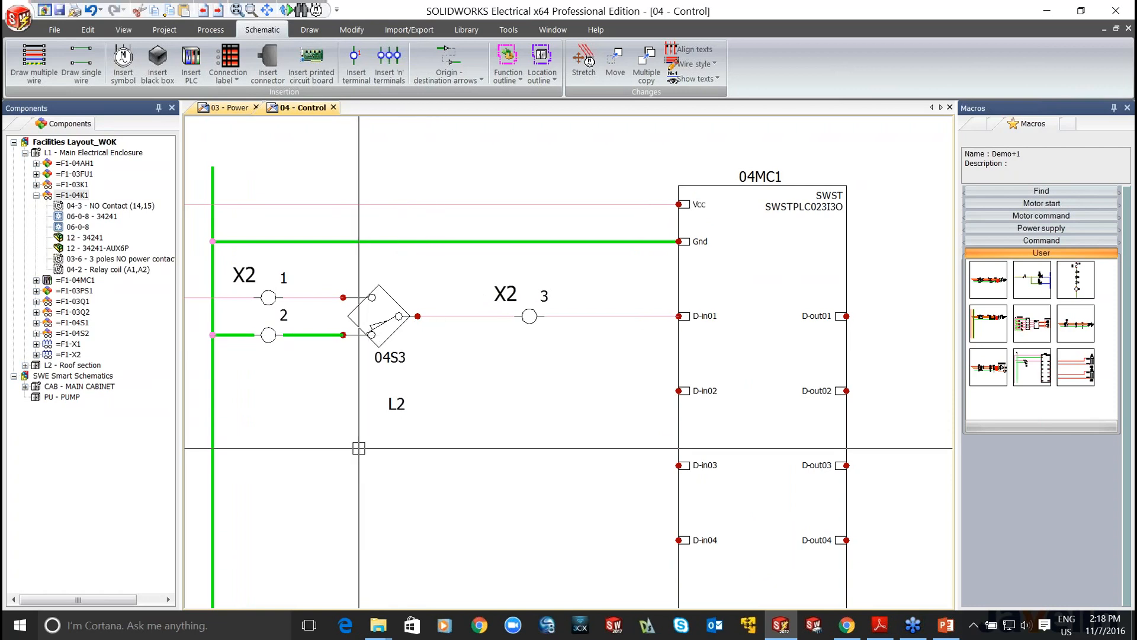
scroll(358, 447, up, 1)
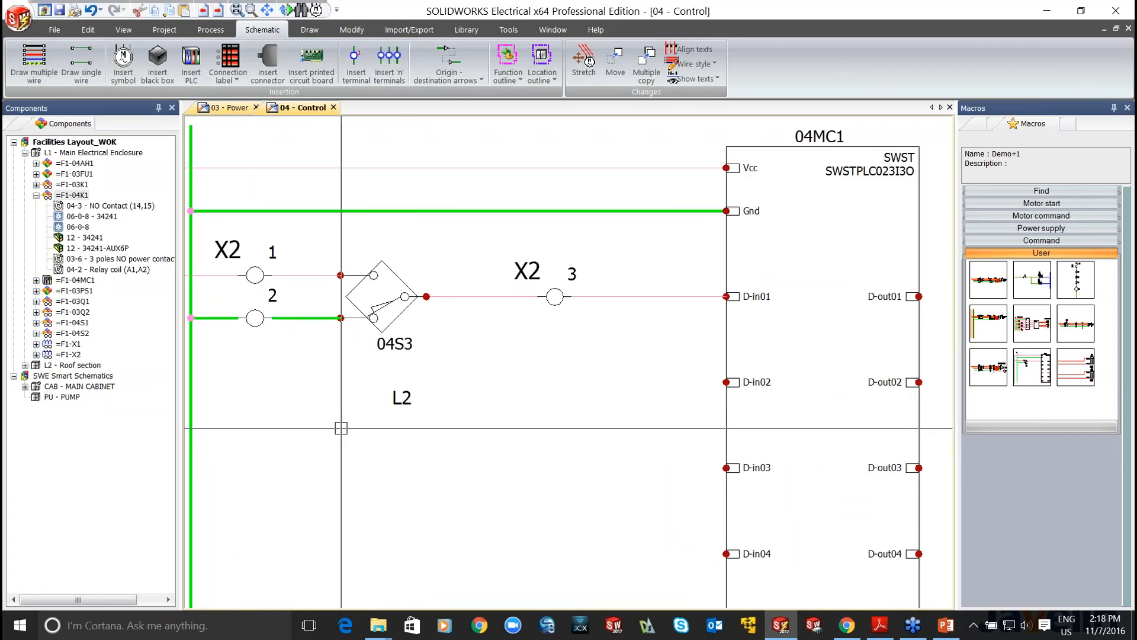
click(304, 384)
click(287, 262)
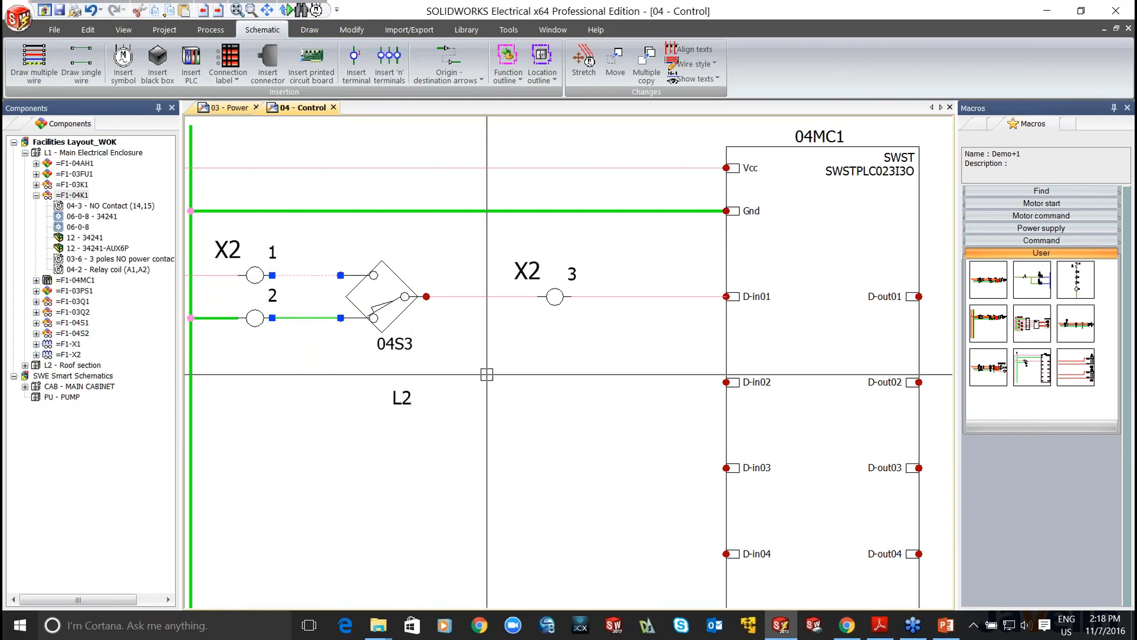
click(495, 316)
click(455, 286)
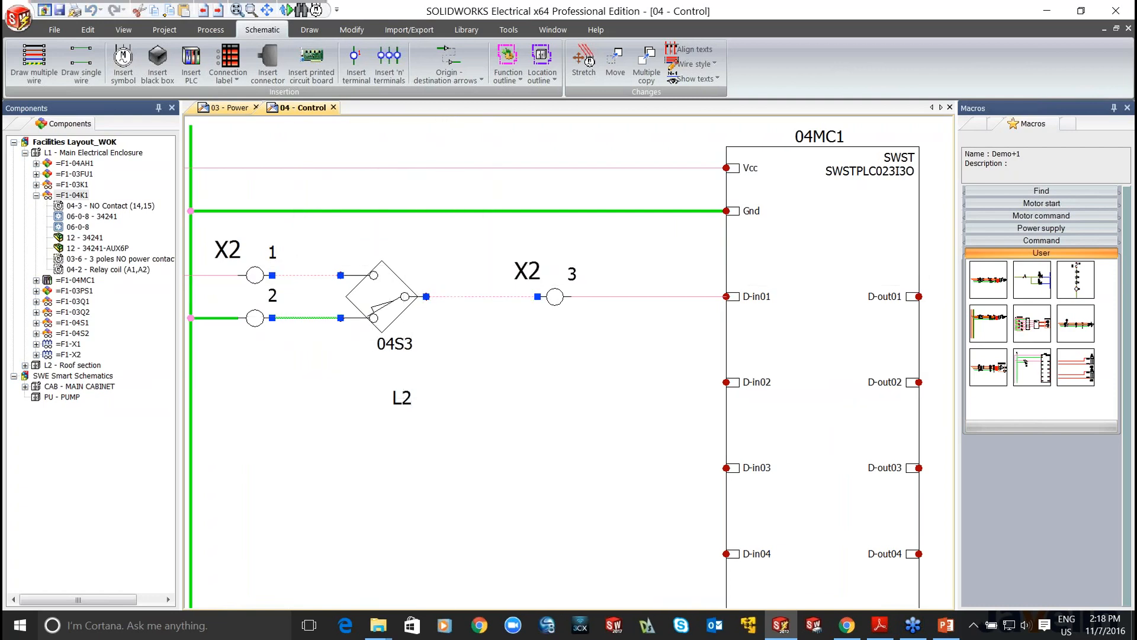
right_click(470, 297)
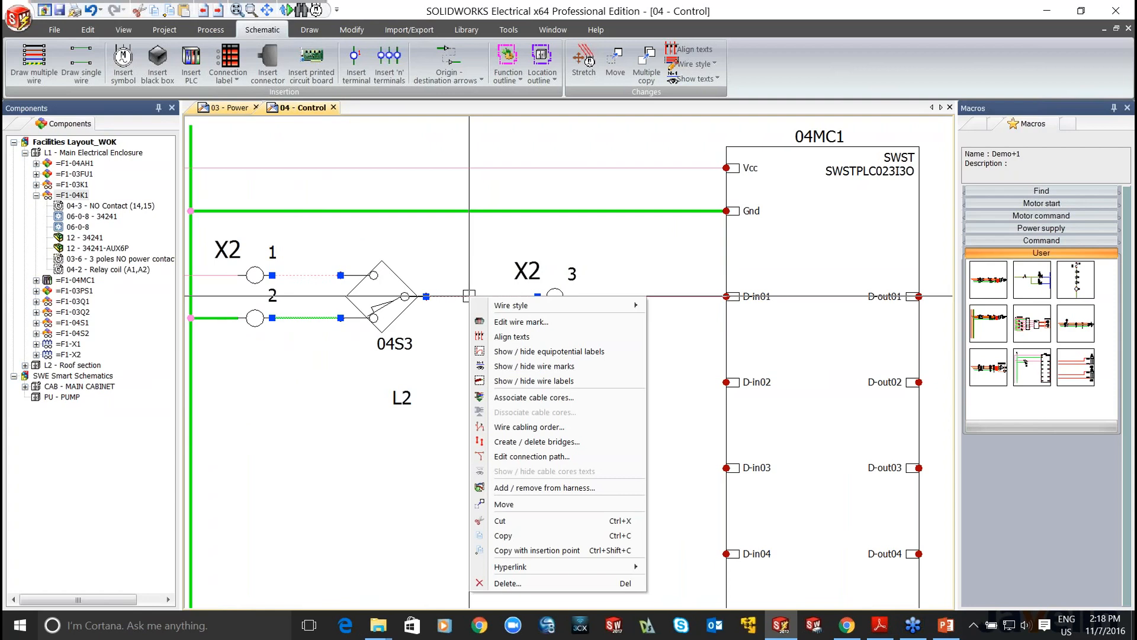
click(516, 397)
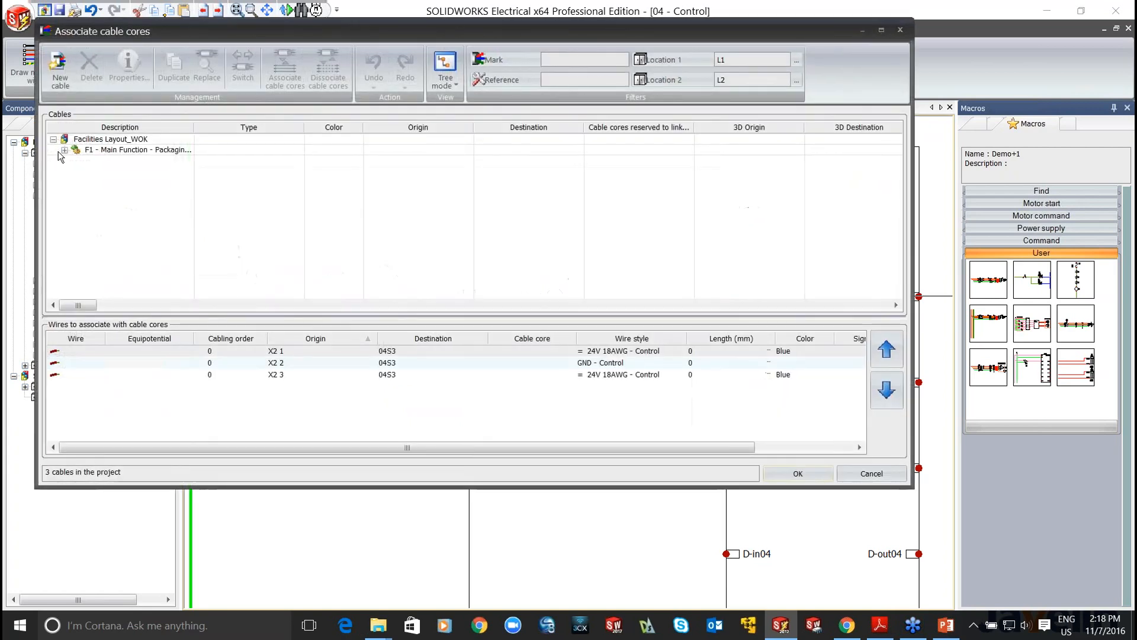
- Associate cable W2's cores black1, black2 and green-yellow with the three wires from terminals X2 1, 2 and 3
click(64, 150)
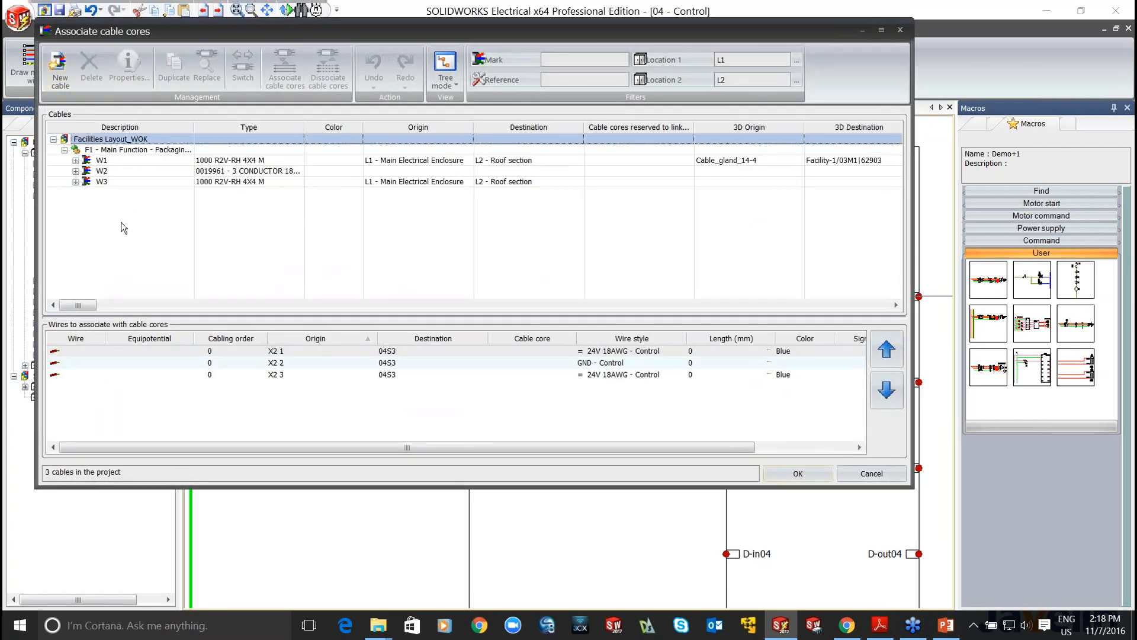
click(76, 171)
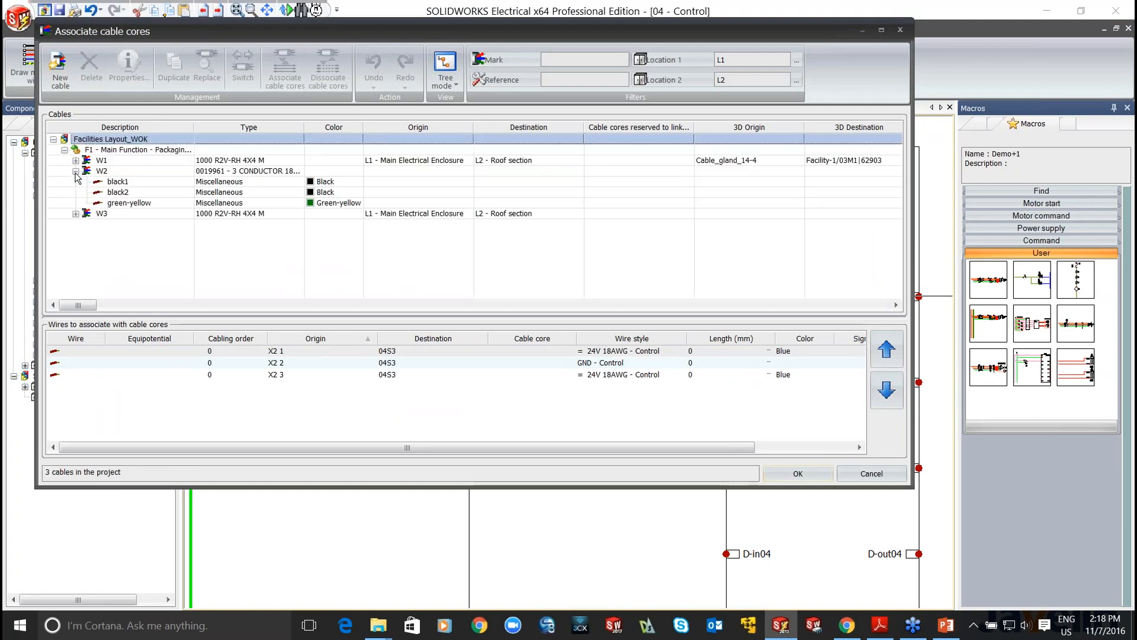
click(126, 182)
shift+click(128, 203)
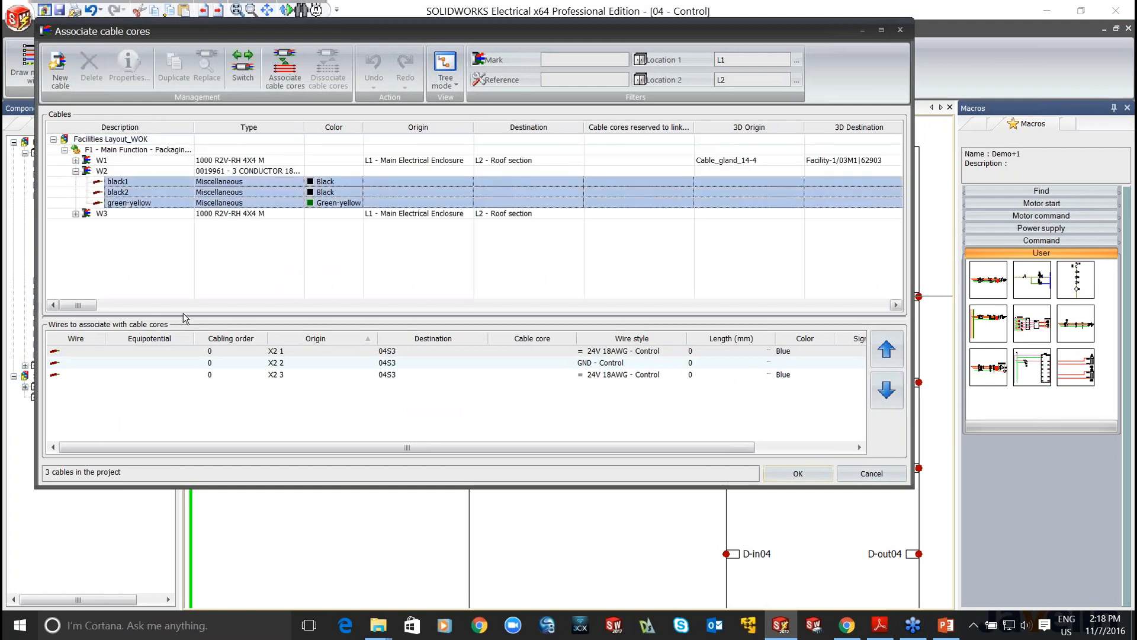
click(86, 352)
shift+click(94, 375)
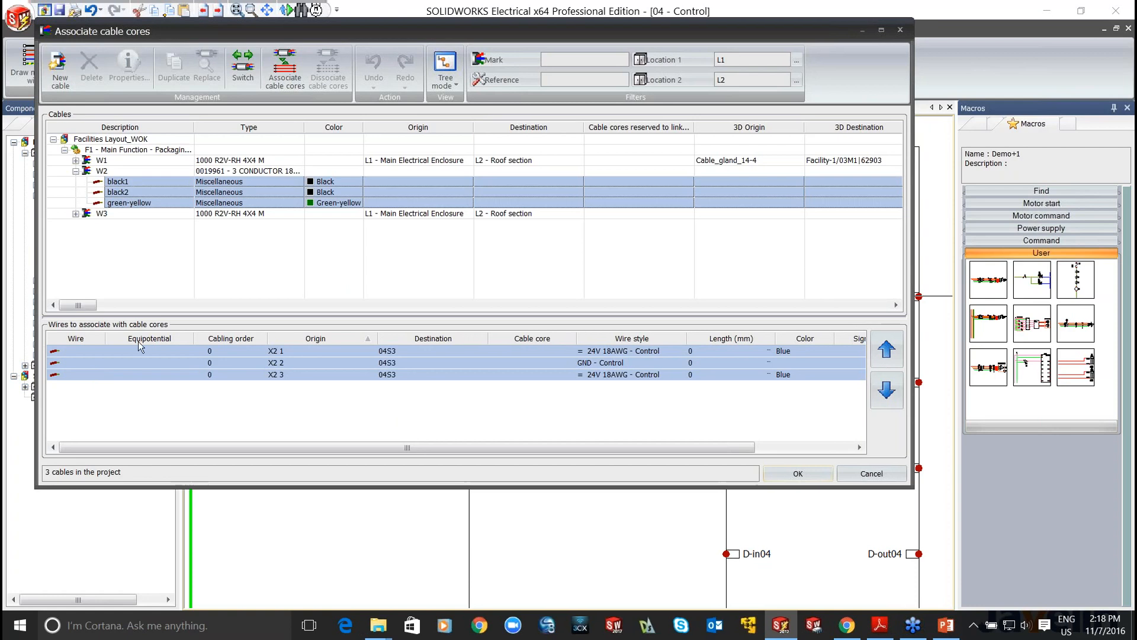
click(285, 69)
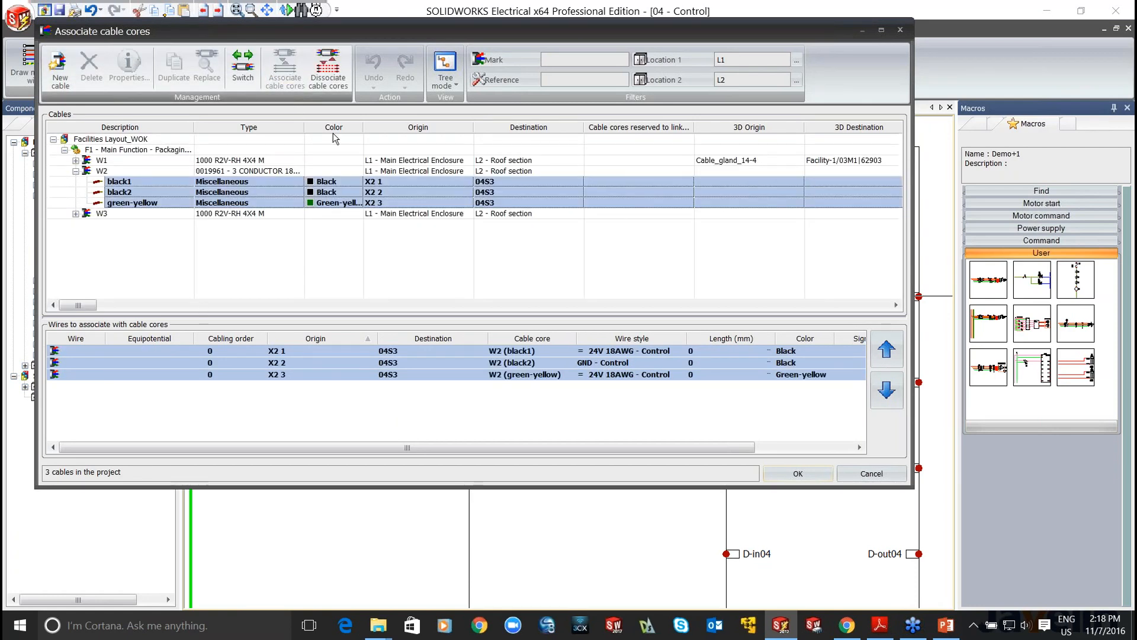
click(796, 474)
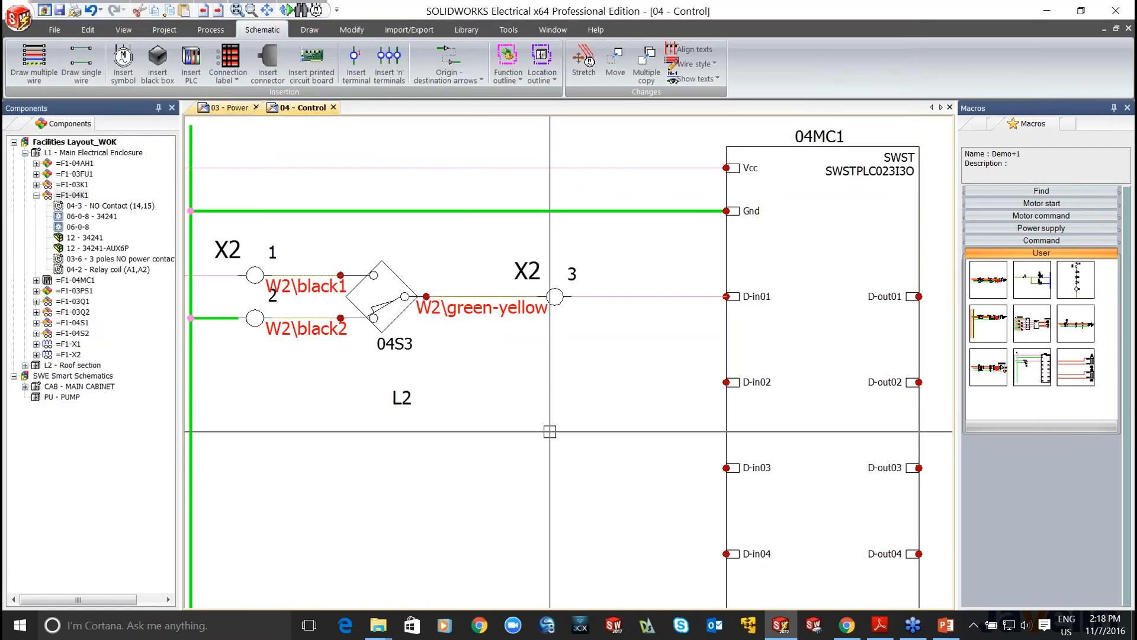
- Paste two more copies of the switch and terminal circuit below 04S4, wired to PLC inputs D-in03 and D-in04
scroll(550, 432, down, 3)
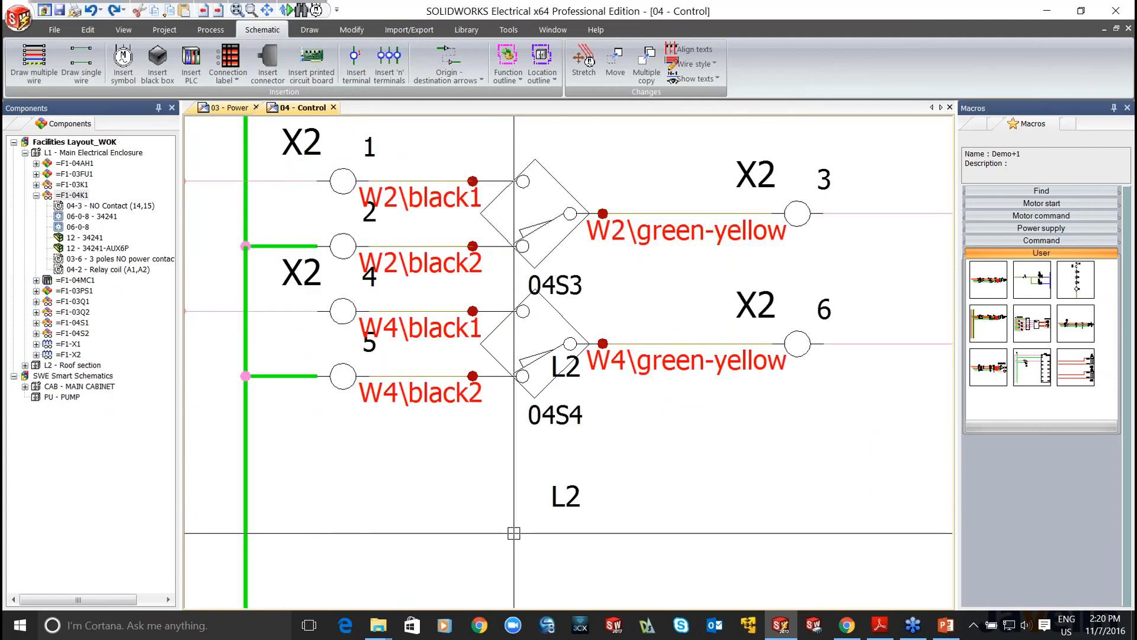
scroll(470, 491, down, 2)
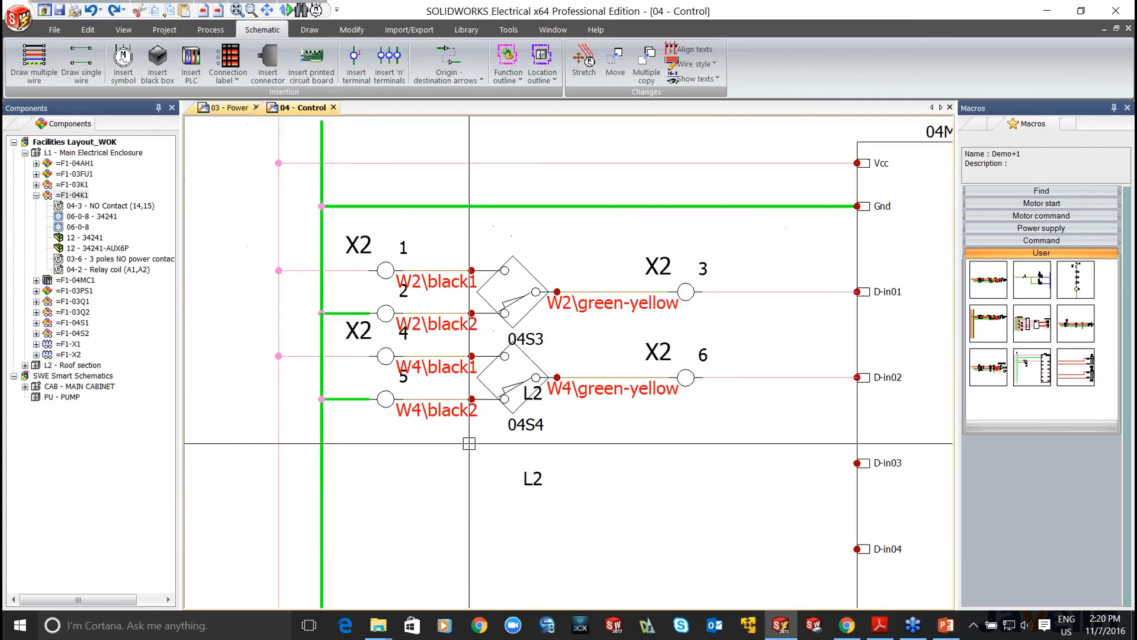
middle_drag(686, 481, 605, 351)
scroll(656, 408, down, 1)
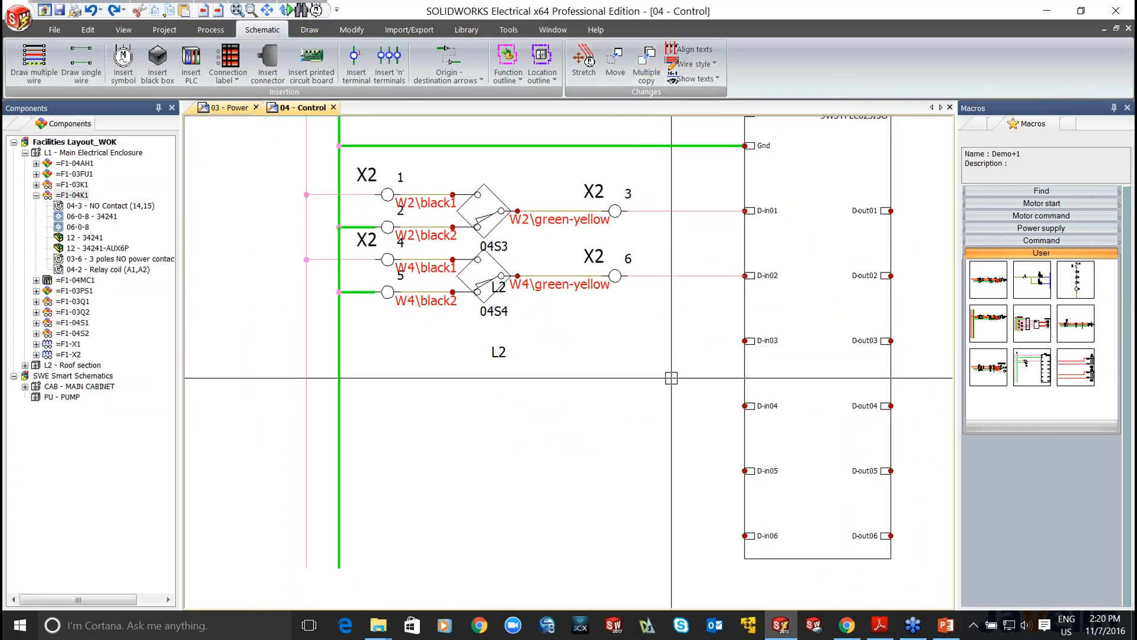
key(ctrl+v)
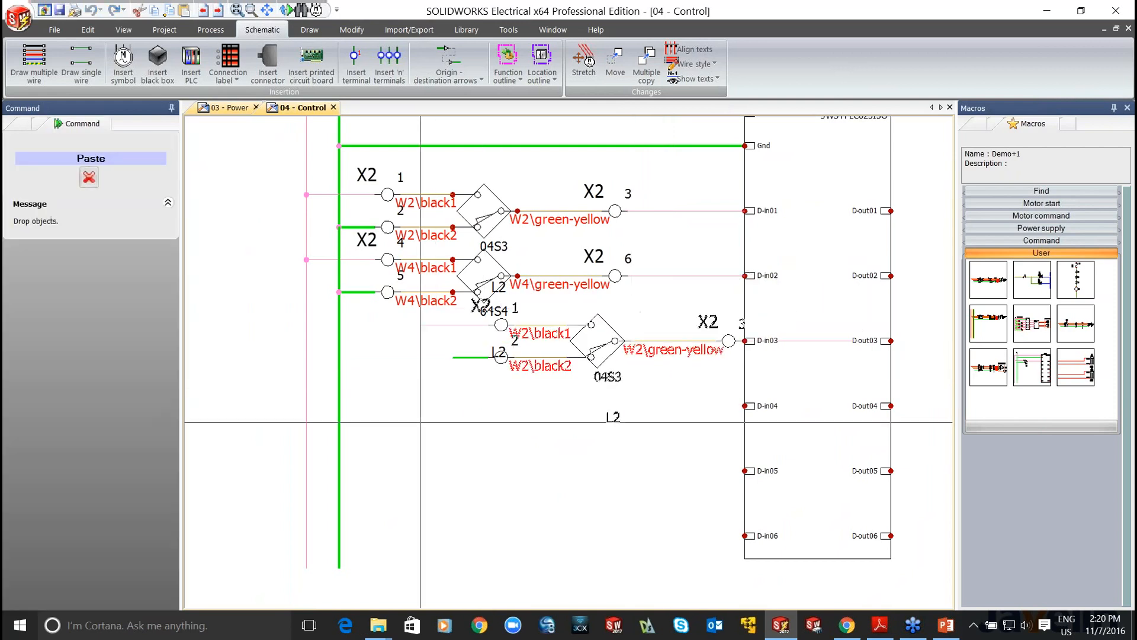
click(307, 422)
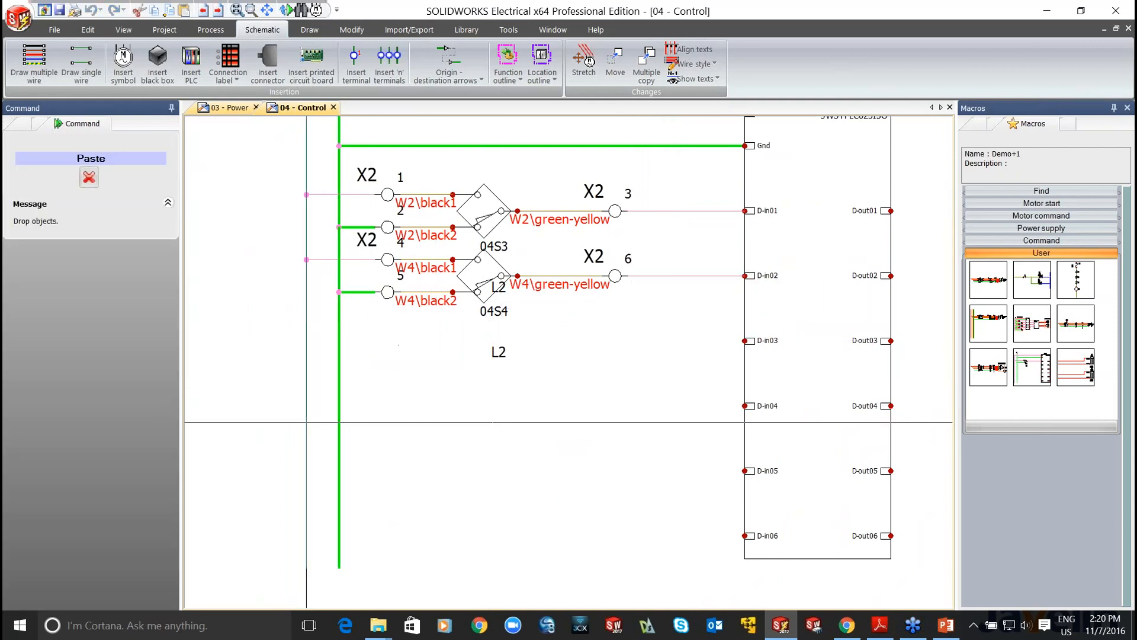
key(ctrl+v)
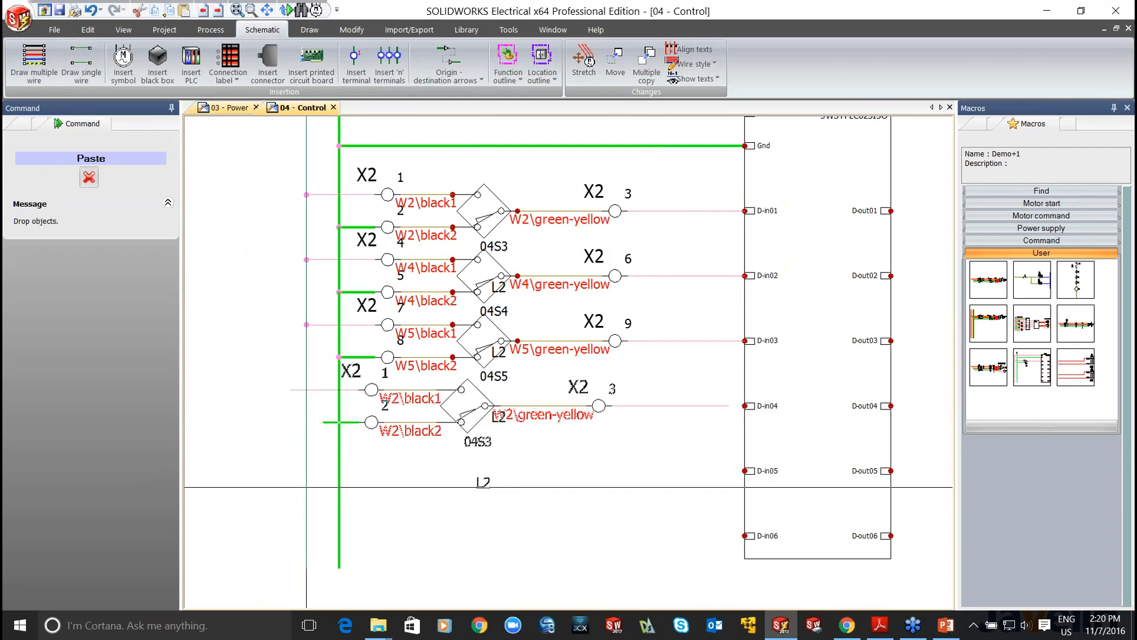
click(306, 487)
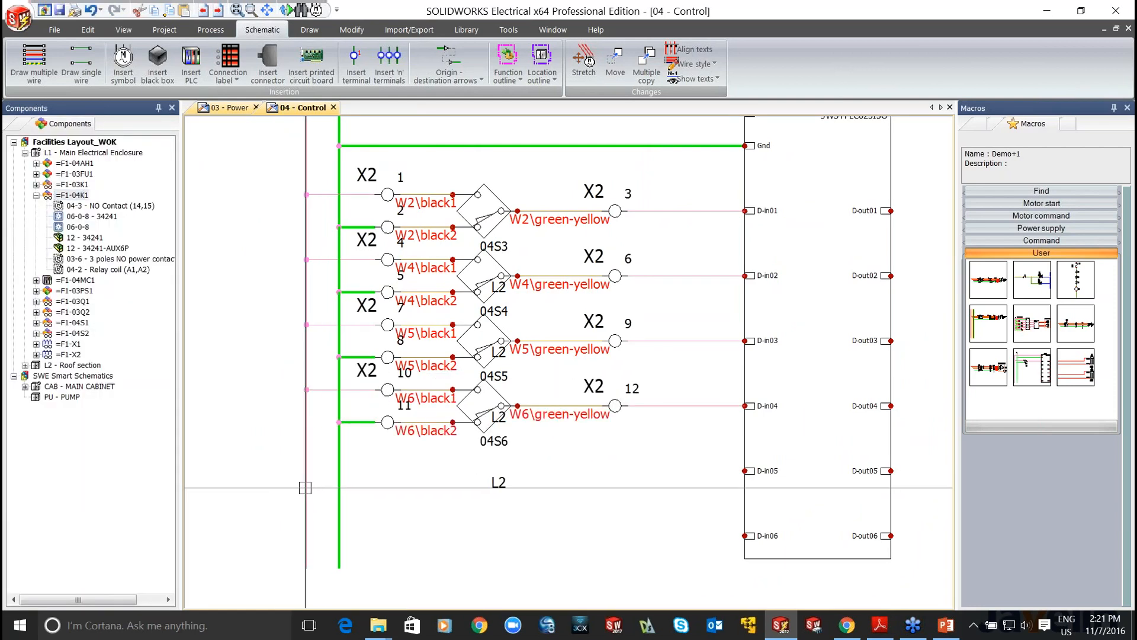
- Paste two further copies of the switch and terminal circuit, wired to PLC inputs D-in05 and D-in06
key(ctrl+v)
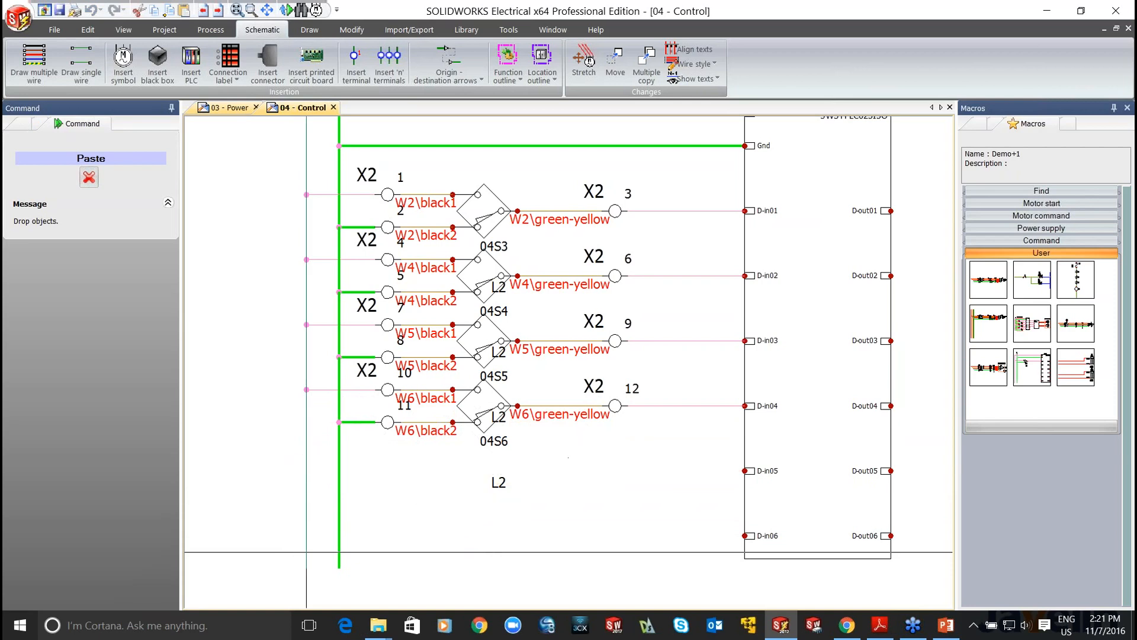
click(304, 555)
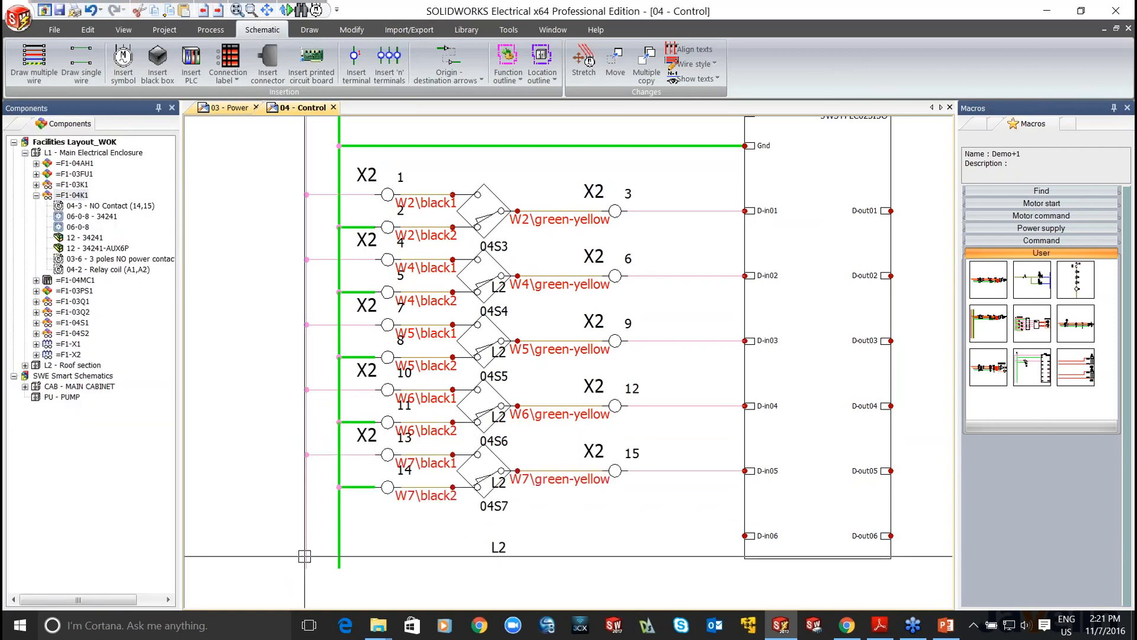
key(ctrl+v)
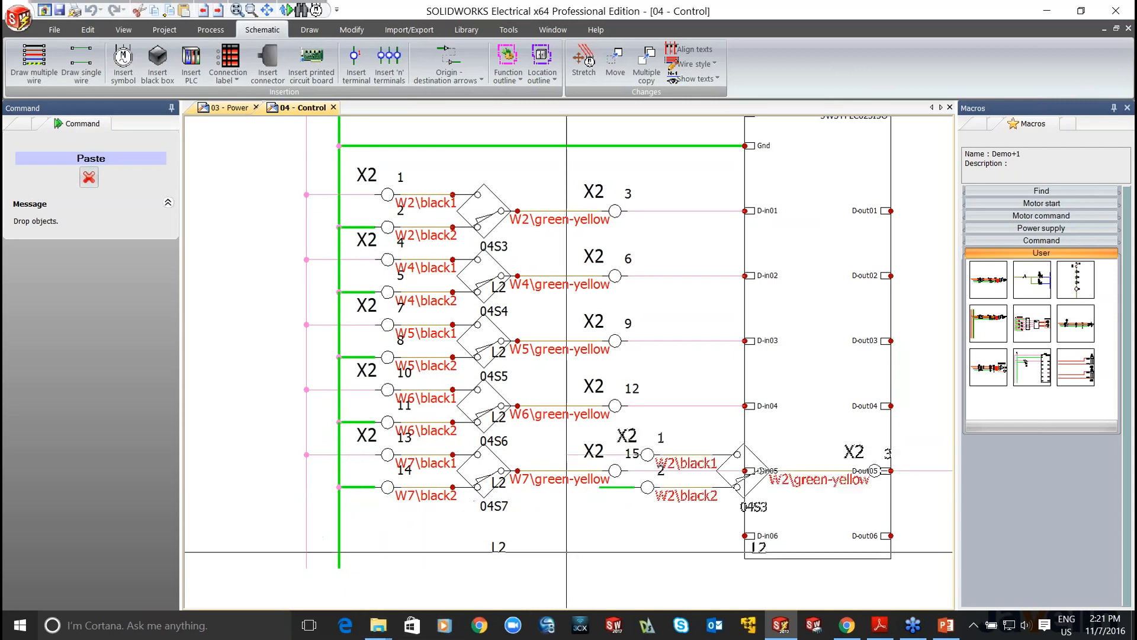
scroll(328, 599, down, 2)
middle_drag(333, 568, 173, 492)
scroll(311, 542, up, 1)
scroll(312, 535, up, 5)
scroll(328, 501, down, 1)
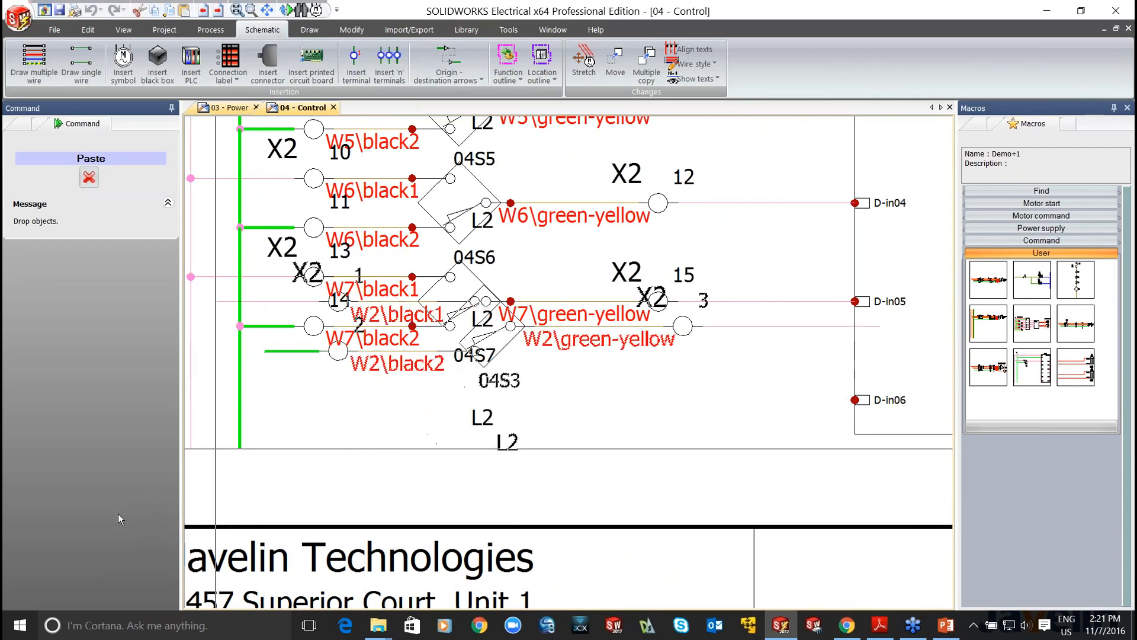
scroll(221, 521, down, 3)
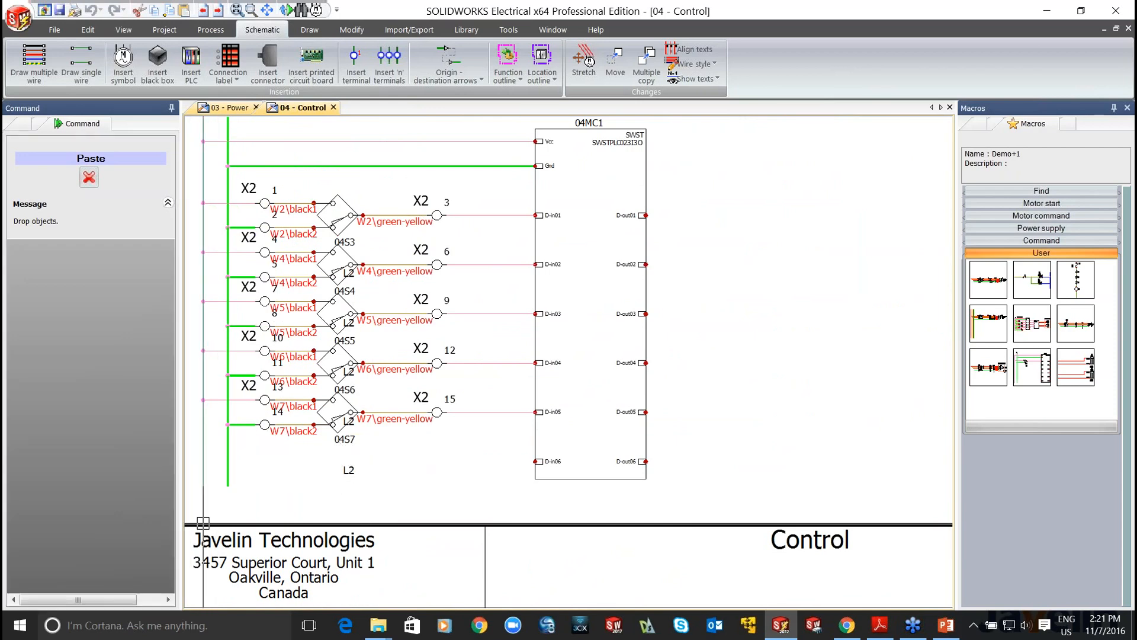
click(203, 522)
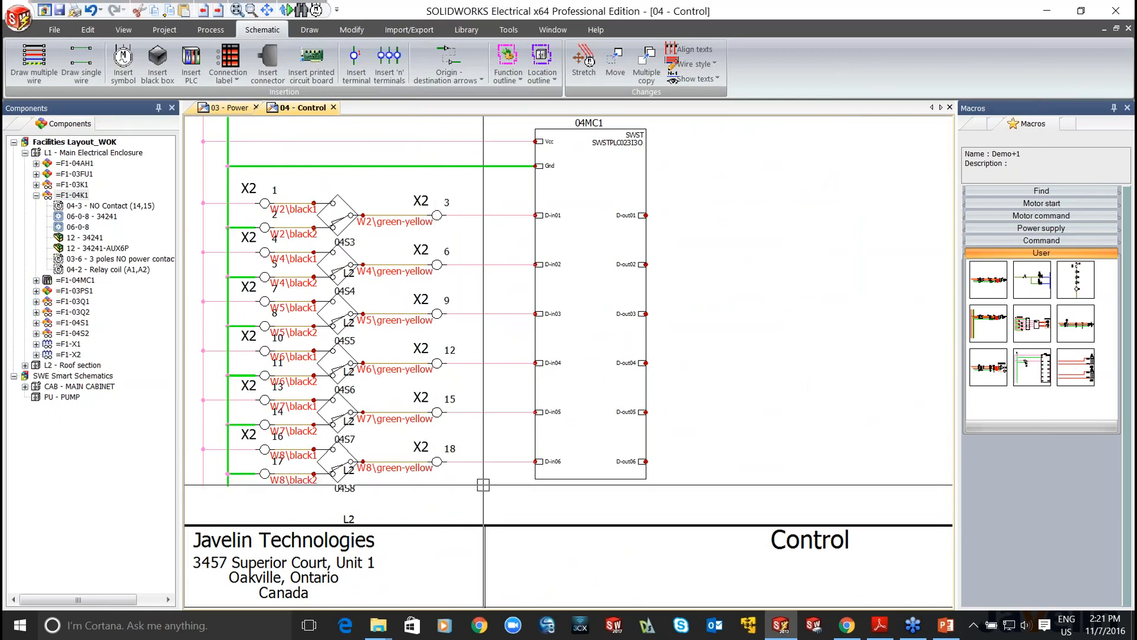
scroll(483, 485, down, 2)
middle_drag(743, 414, 535, 413)
scroll(534, 403, up, 2)
scroll(523, 415, down, 1)
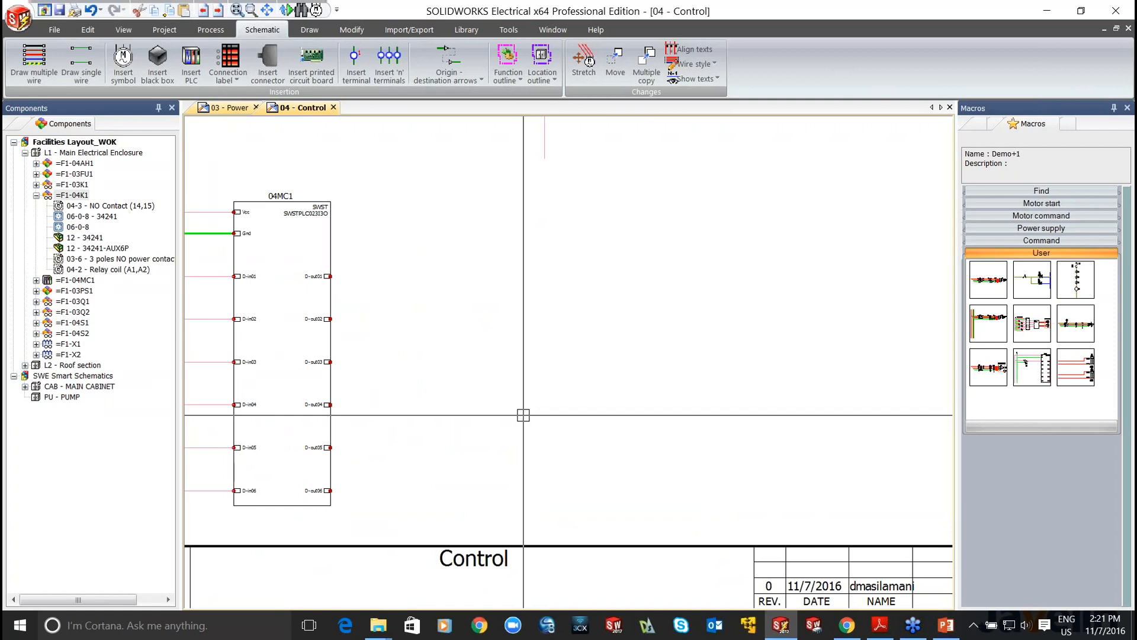
- Insert the plain Black Box symbol as a resized rectangle beside the outputs of PLC 04MC1
click(157, 69)
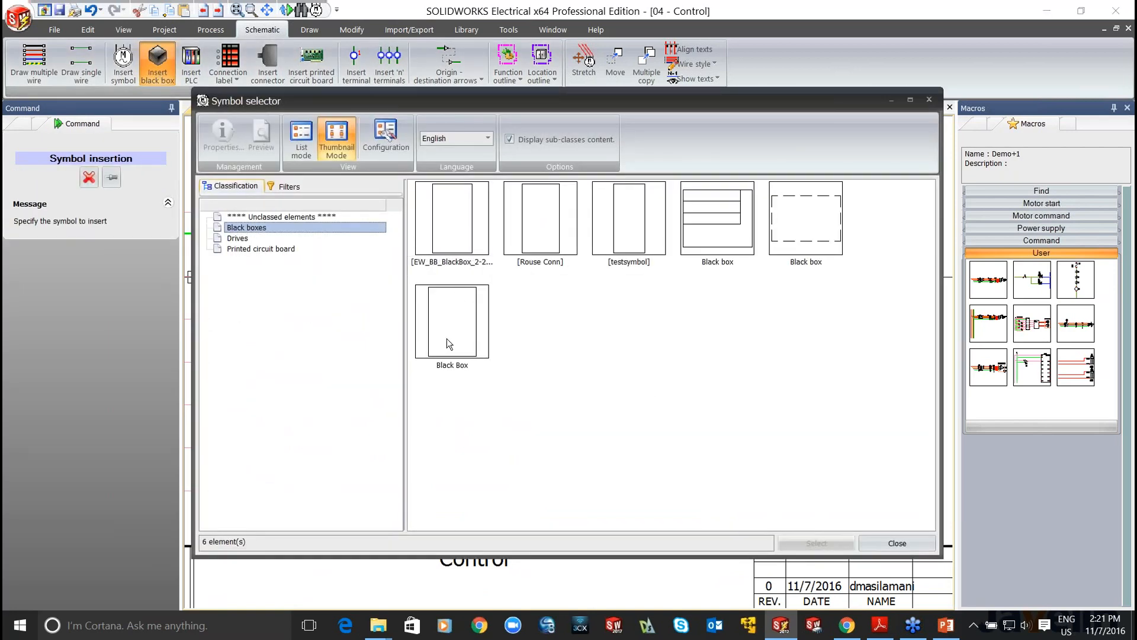
click(446, 201)
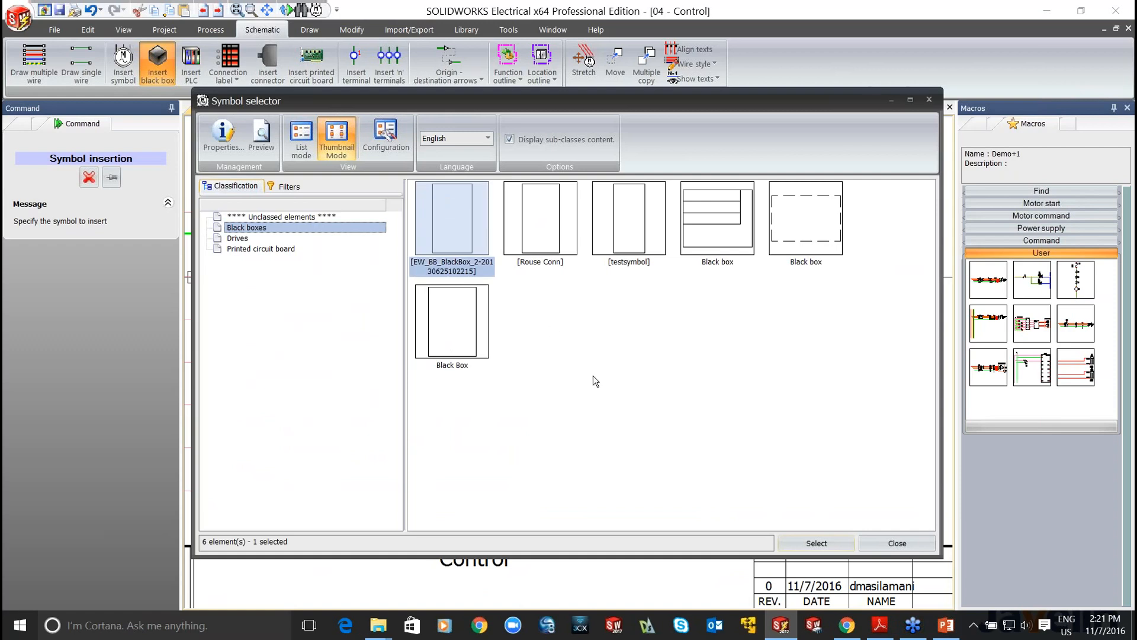
click(457, 339)
click(817, 542)
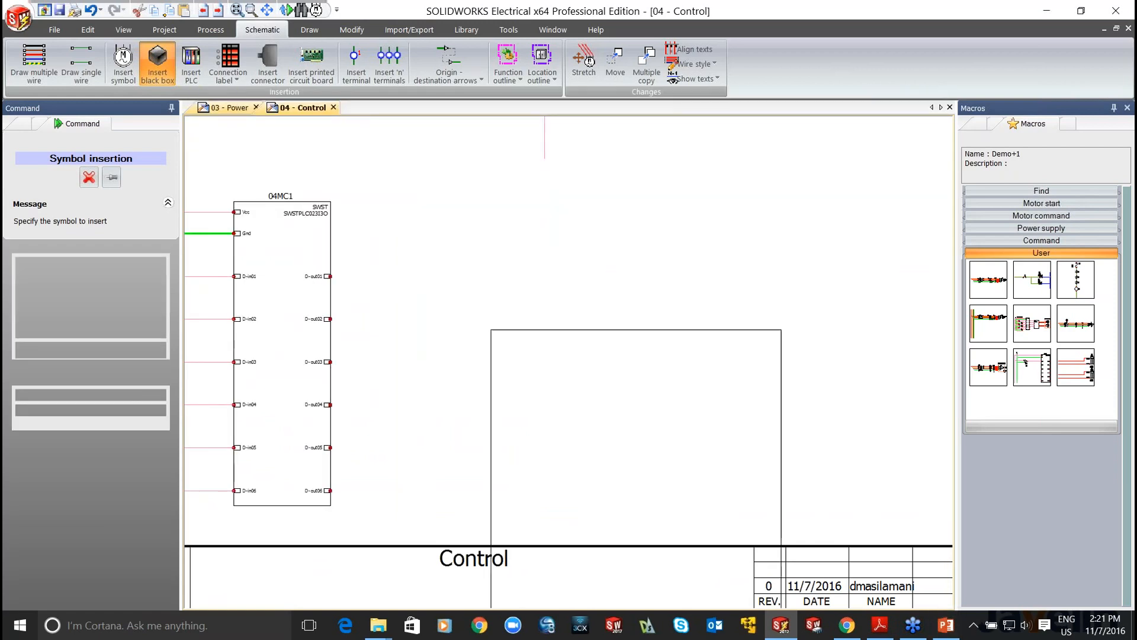
click(458, 222)
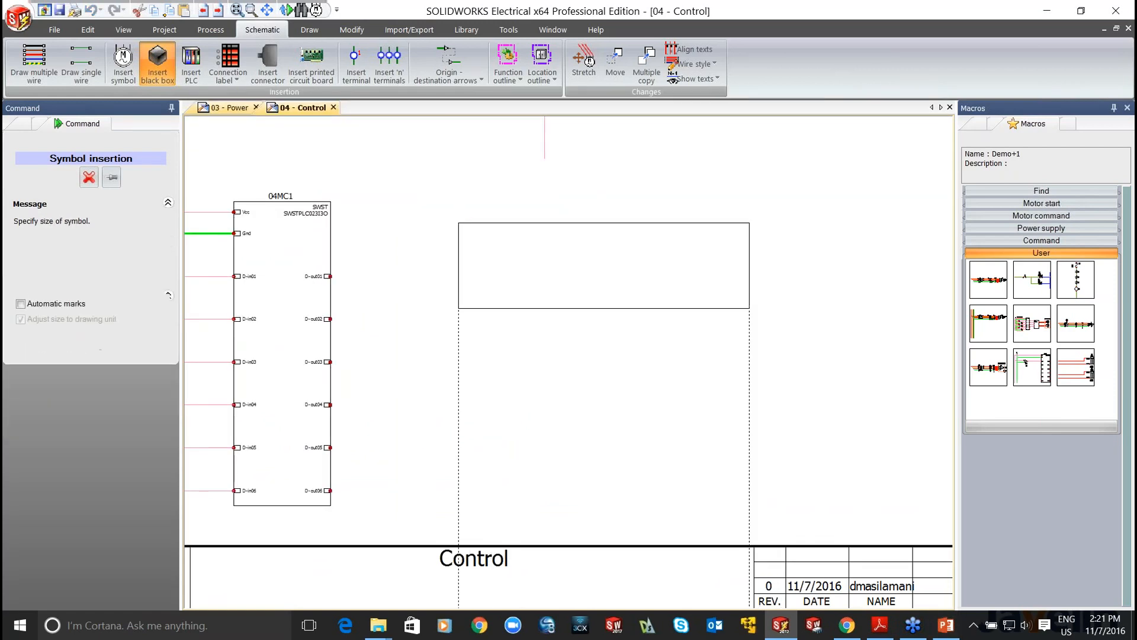
click(749, 416)
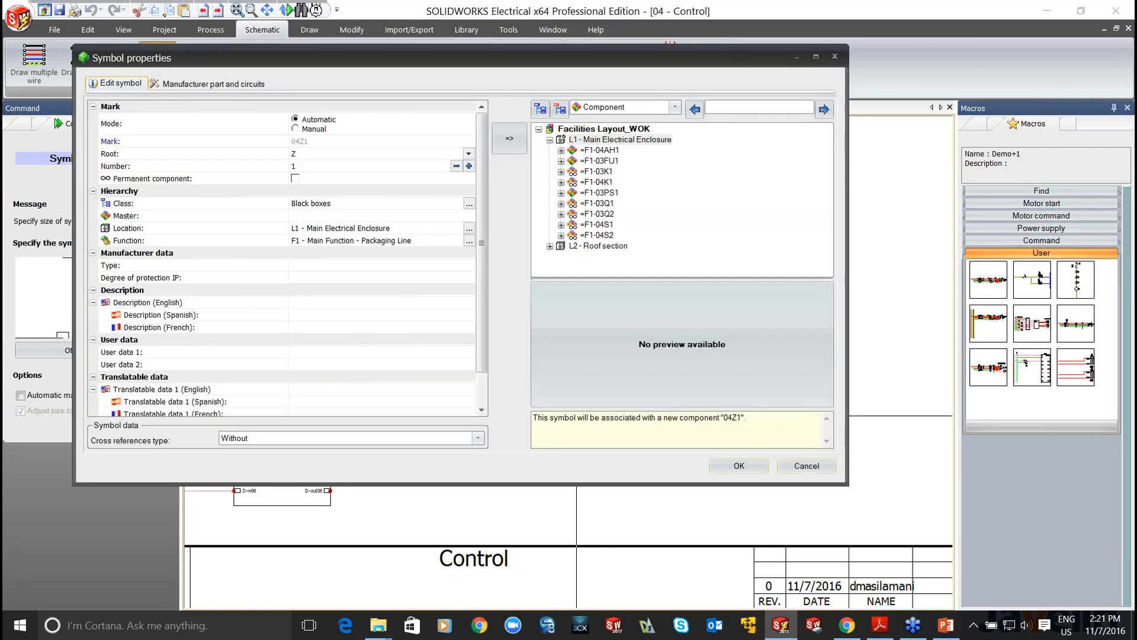
- Manually add a manufacturer part to the black box with reference Del-234567 and manufacturer SWST
click(207, 86)
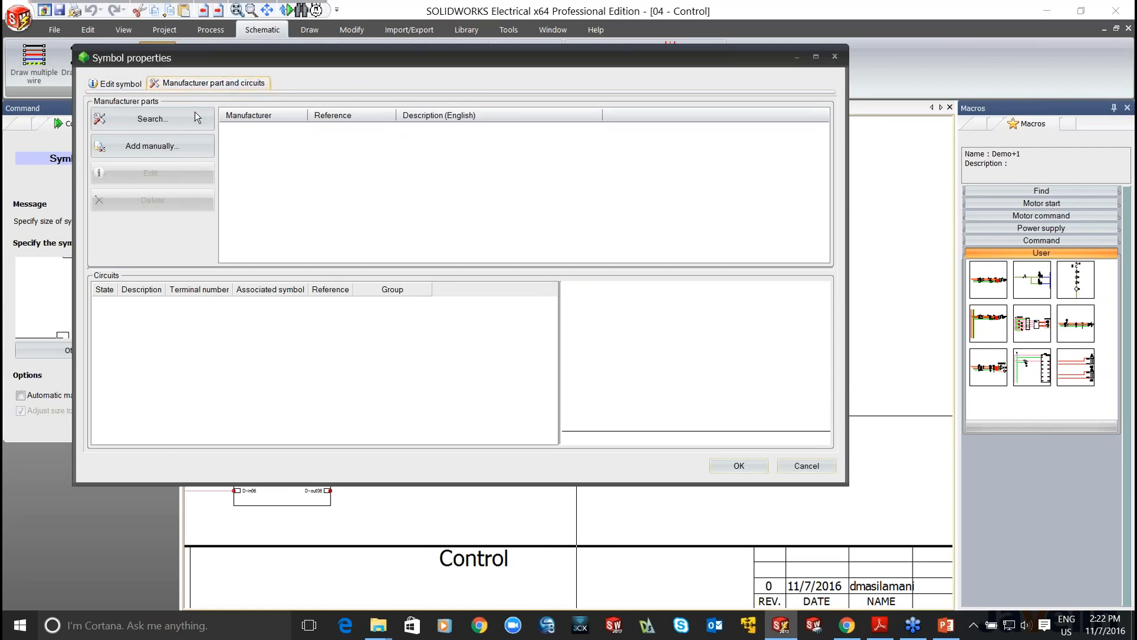
click(197, 148)
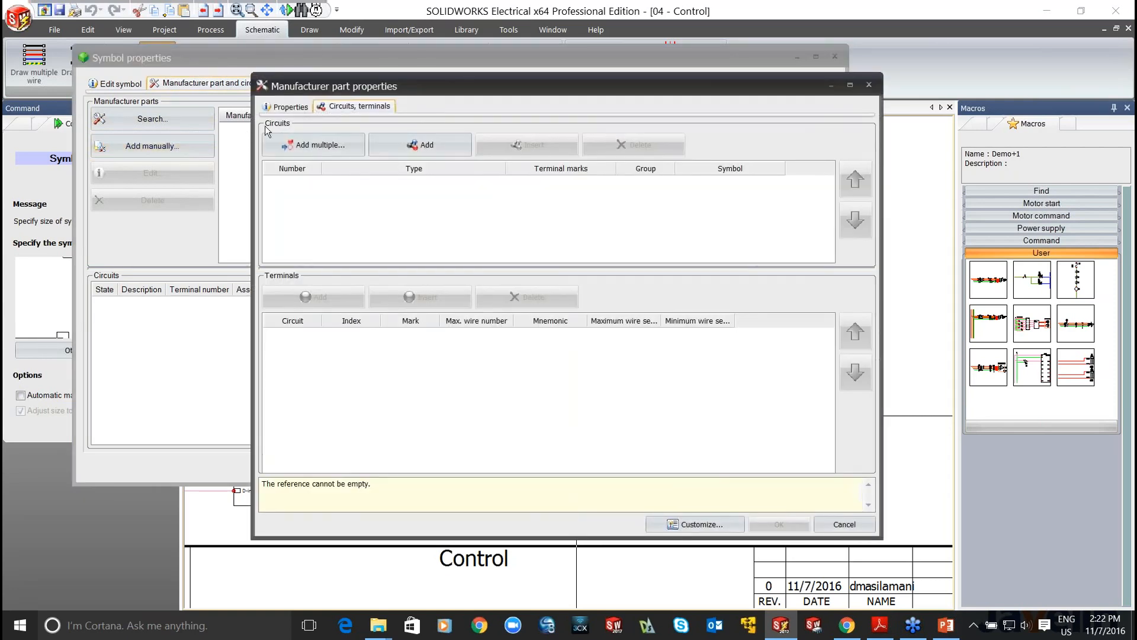
click(286, 106)
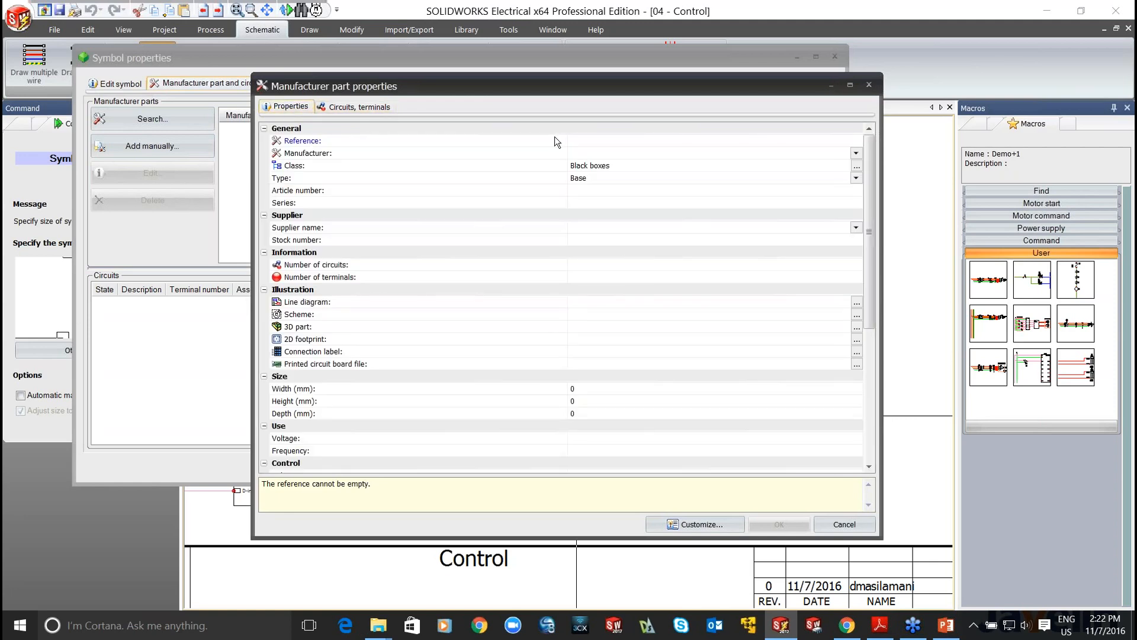
click(609, 142)
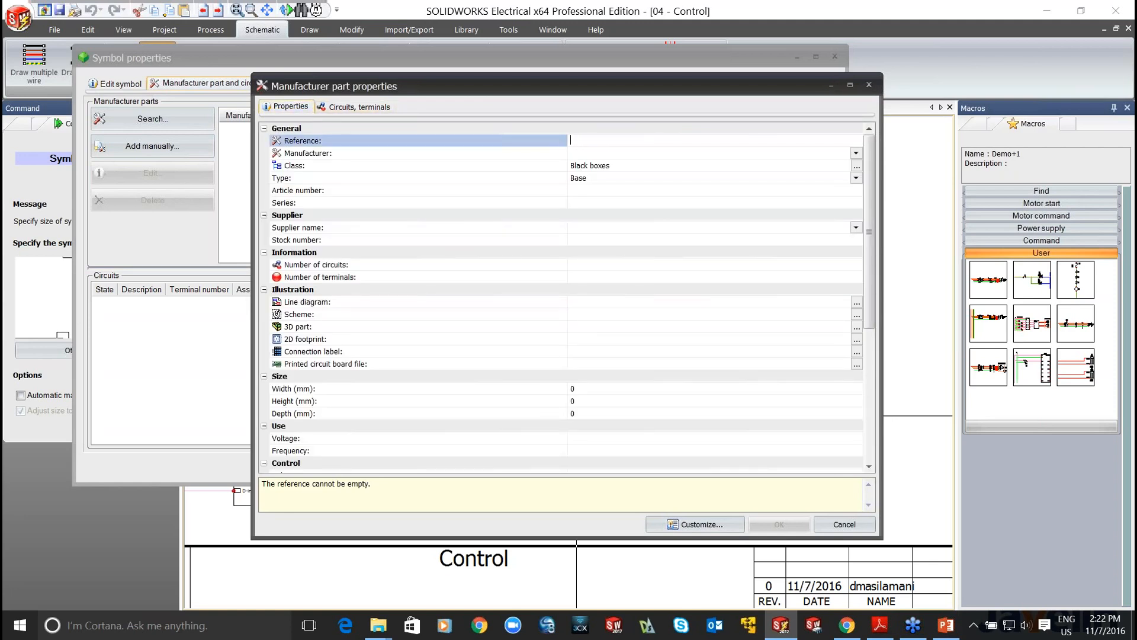
text(Del-234567)
key(Return)
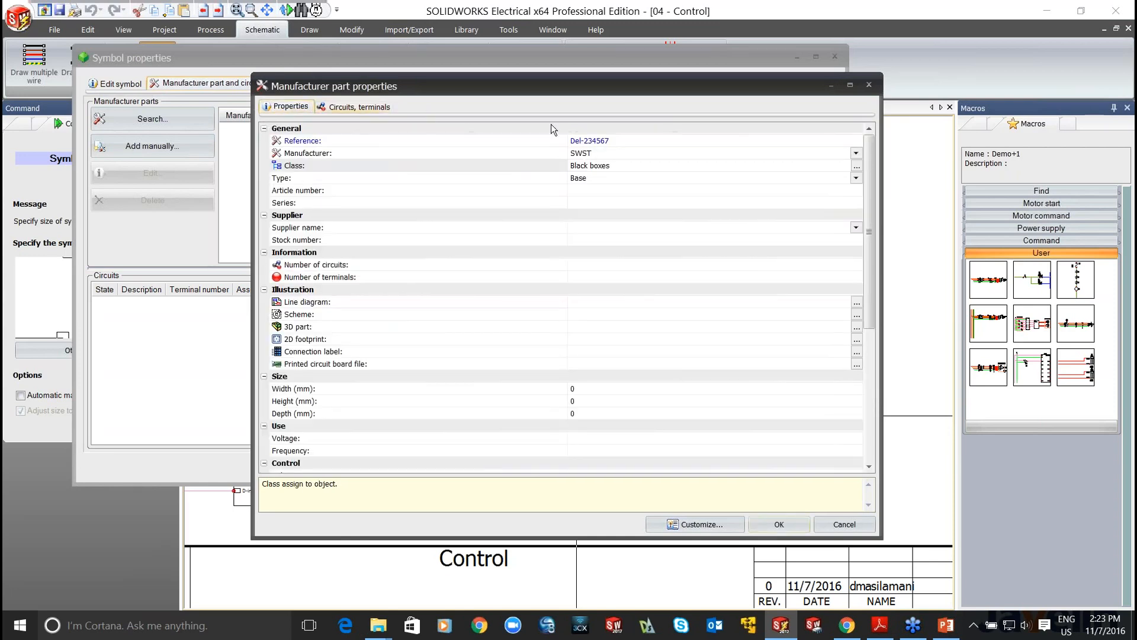
- Set the new part's class to Drives and save it to the manufacturer part catalog
click(857, 167)
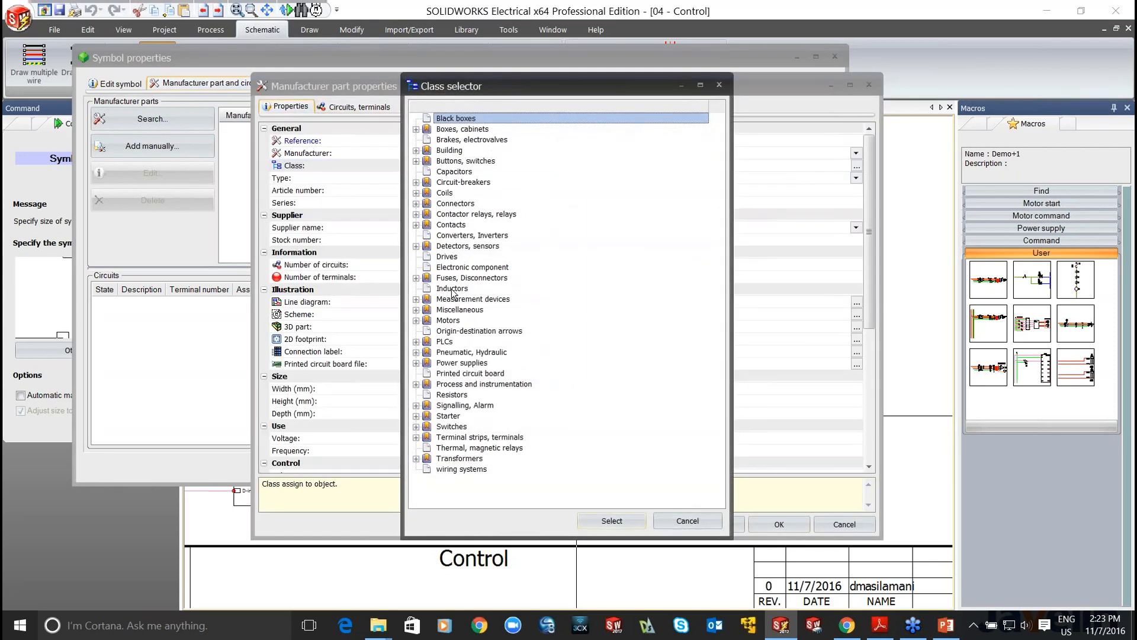
click(445, 257)
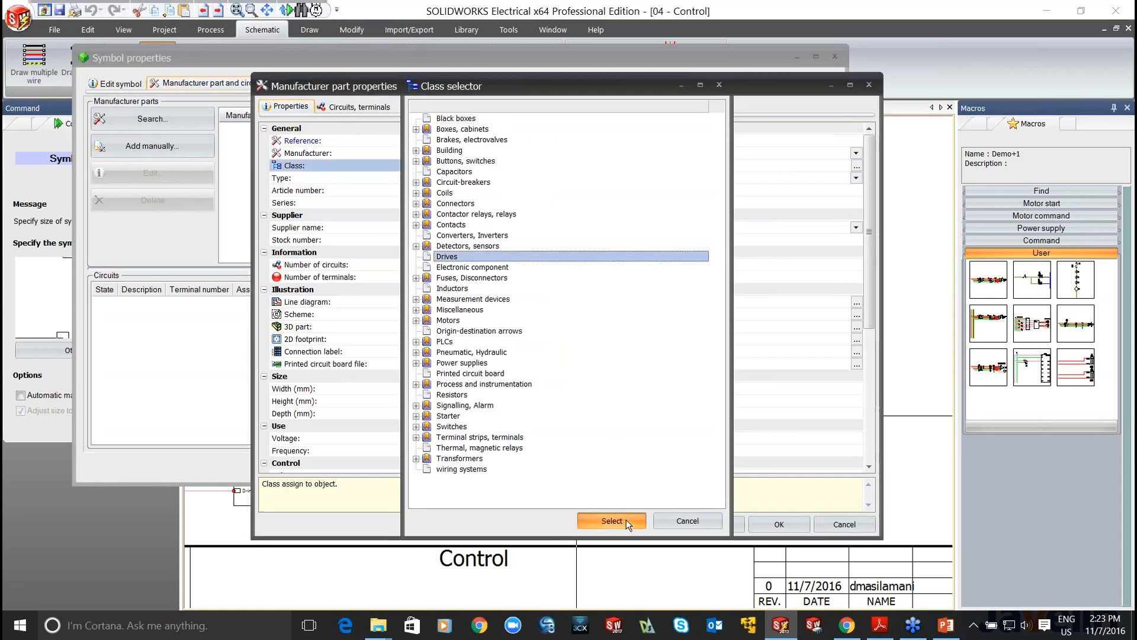
click(627, 520)
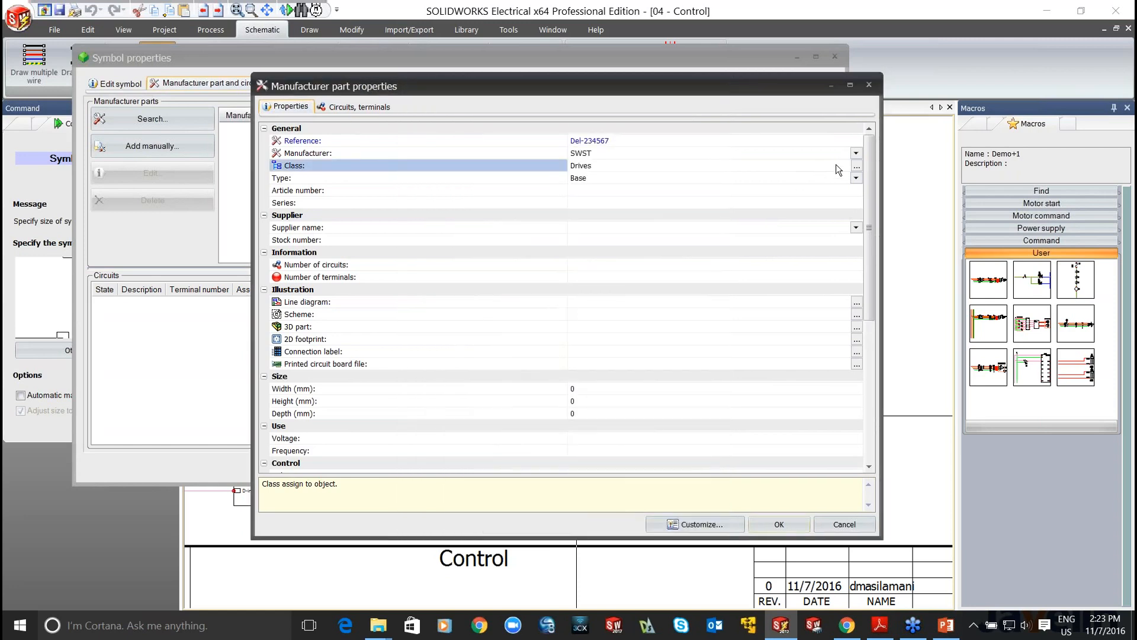
click(779, 524)
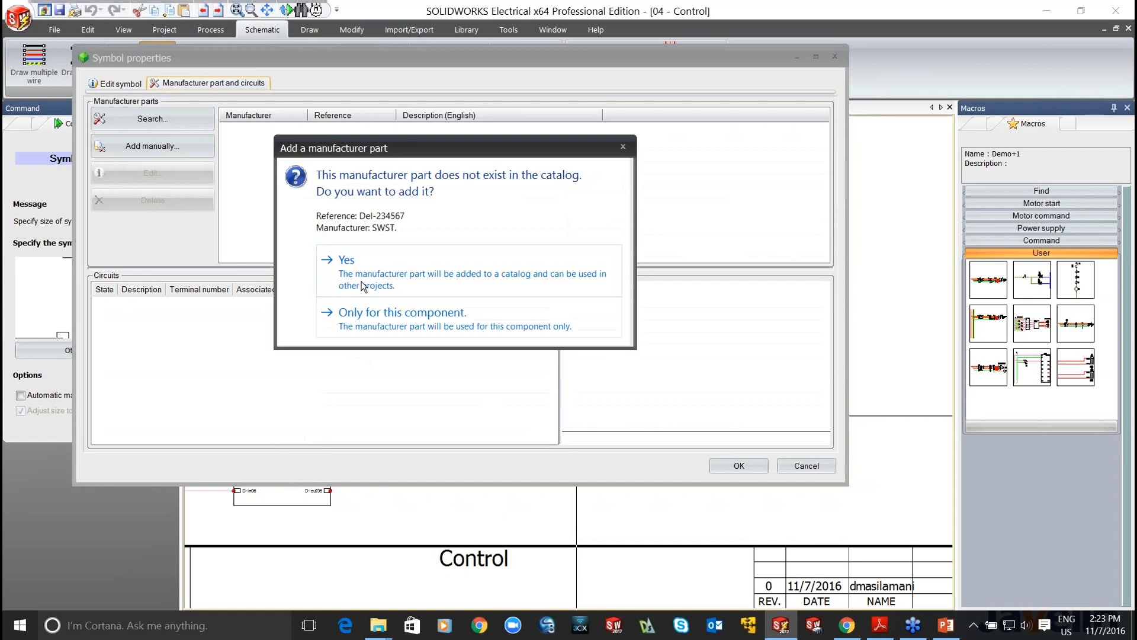
click(363, 287)
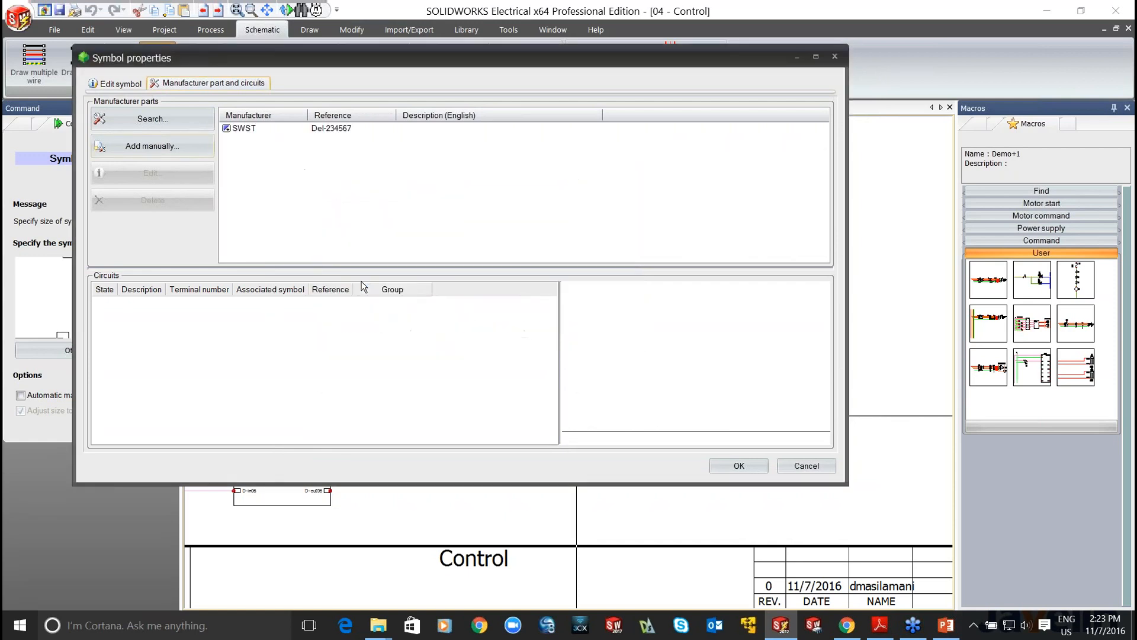
- Add eight virtual circuits to the black box component
right_click(165, 325)
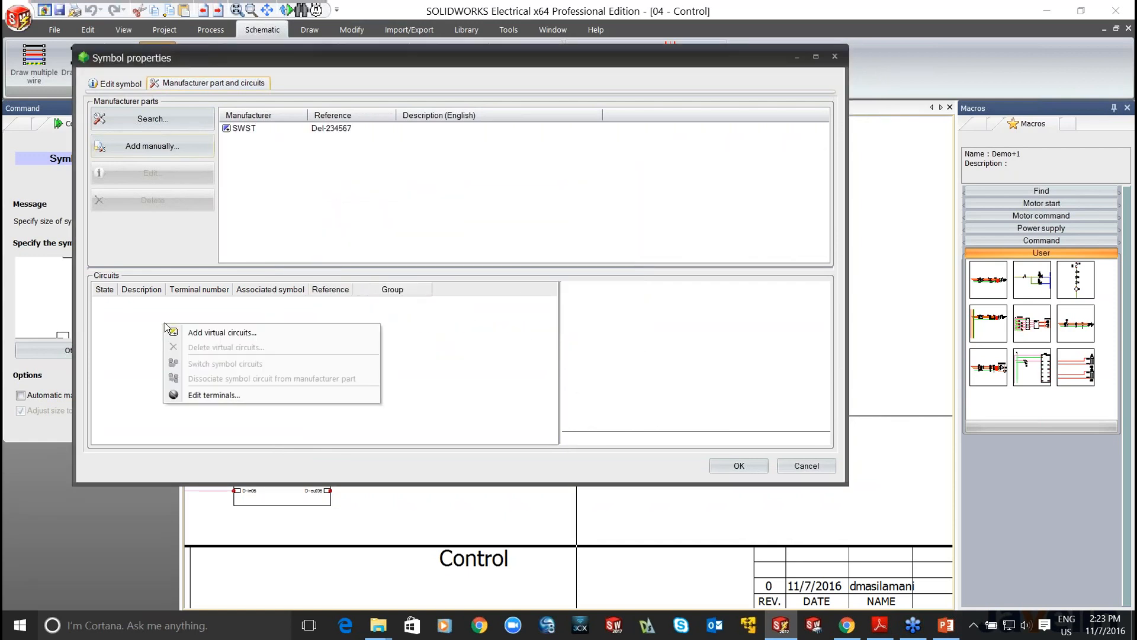
click(199, 333)
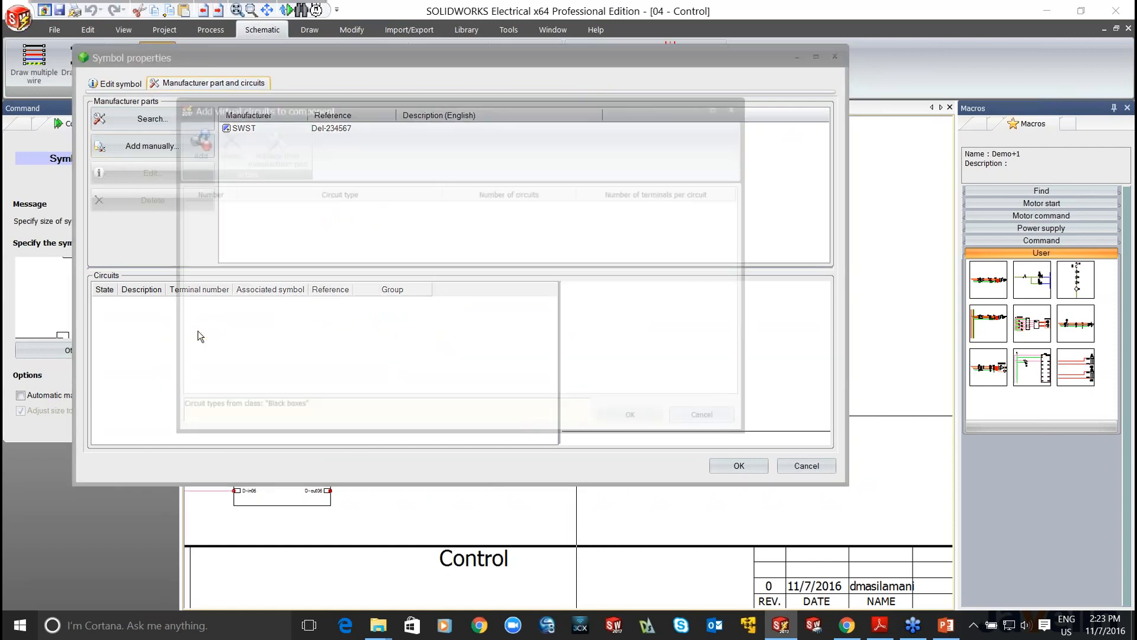
click(193, 154)
click(194, 154)
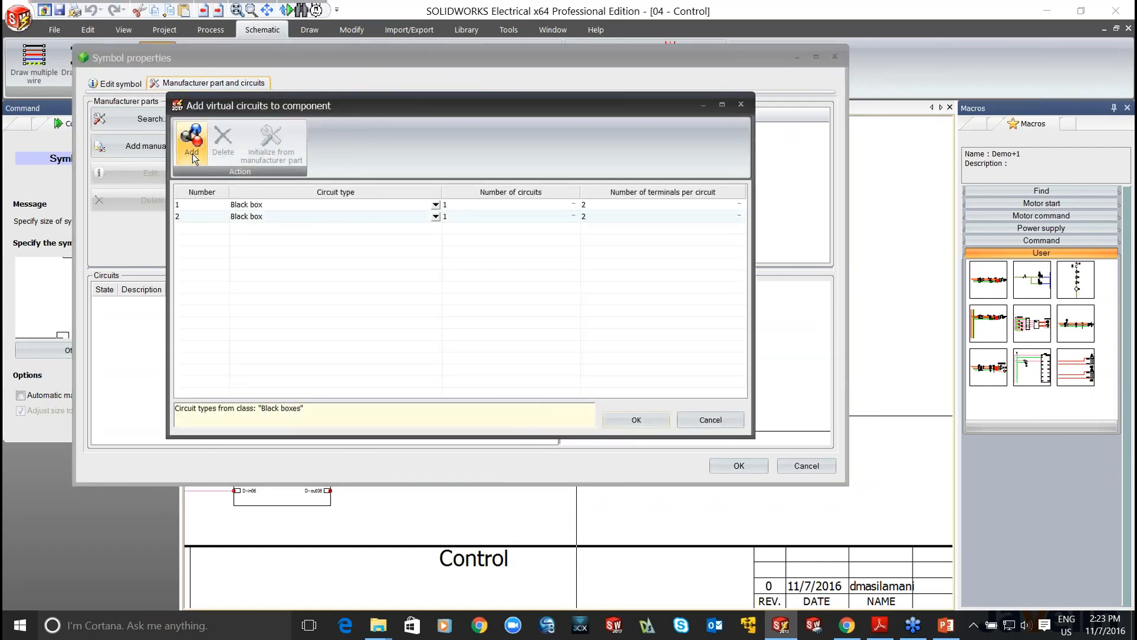
click(193, 154)
click(193, 154)
click(193, 154)
click(193, 154)
click(193, 154)
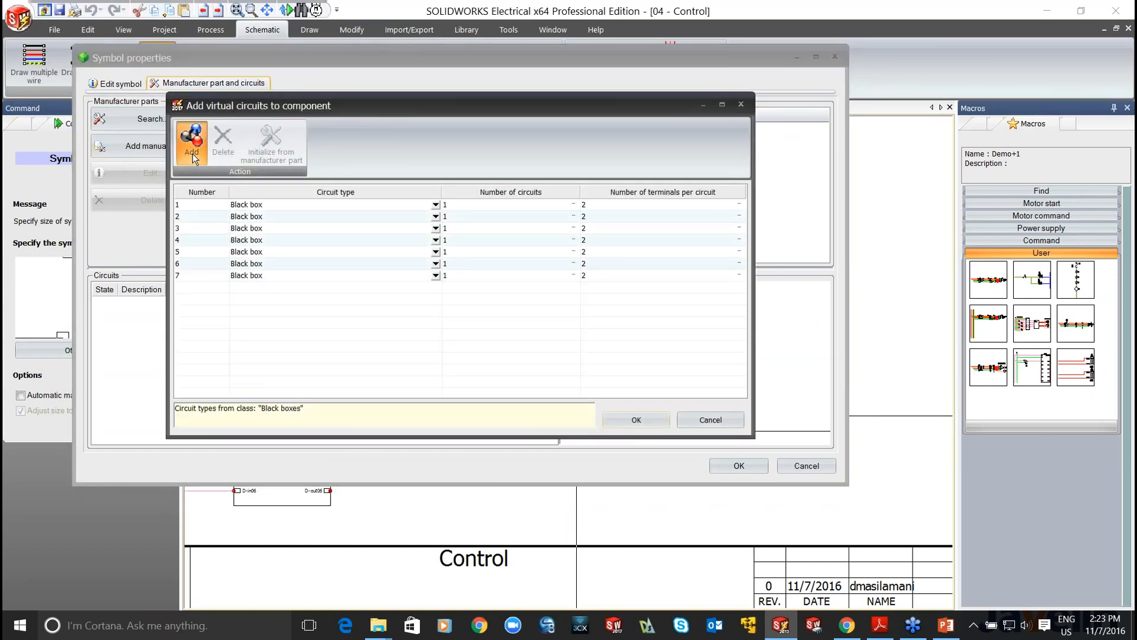
click(193, 154)
- Set the circuit type of all eight virtual circuits to Hydraulic\Pneumatic
drag(450, 344, 279, 204)
click(436, 207)
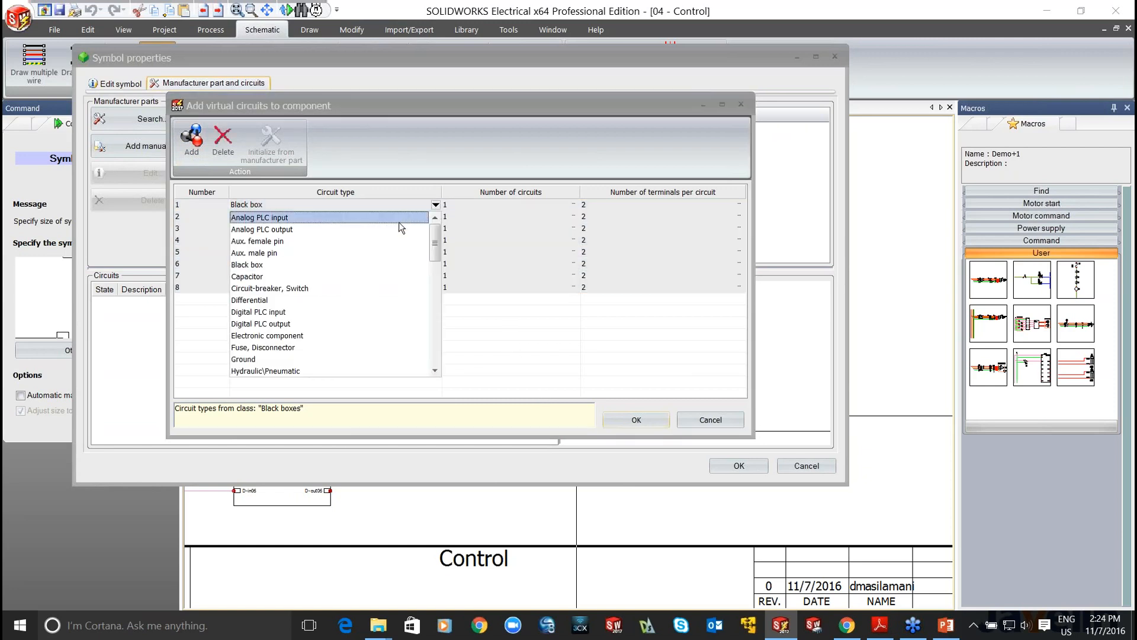
click(343, 371)
click(321, 370)
- Change virtual circuits 1 to 4 to the Digital PLC input type
click(188, 207)
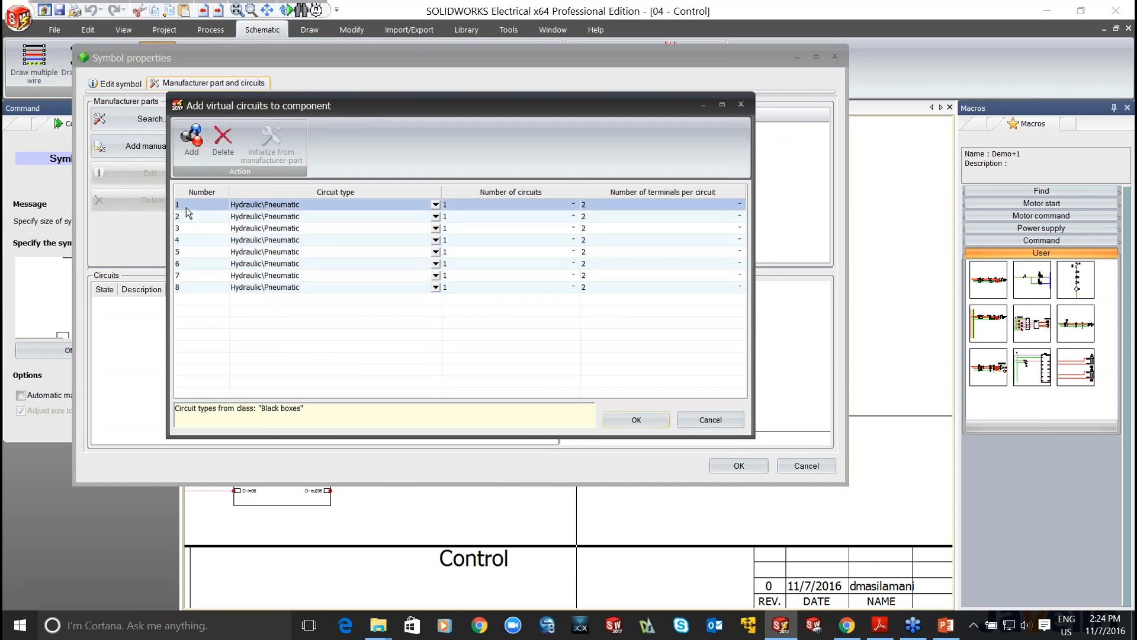
shift+click(193, 241)
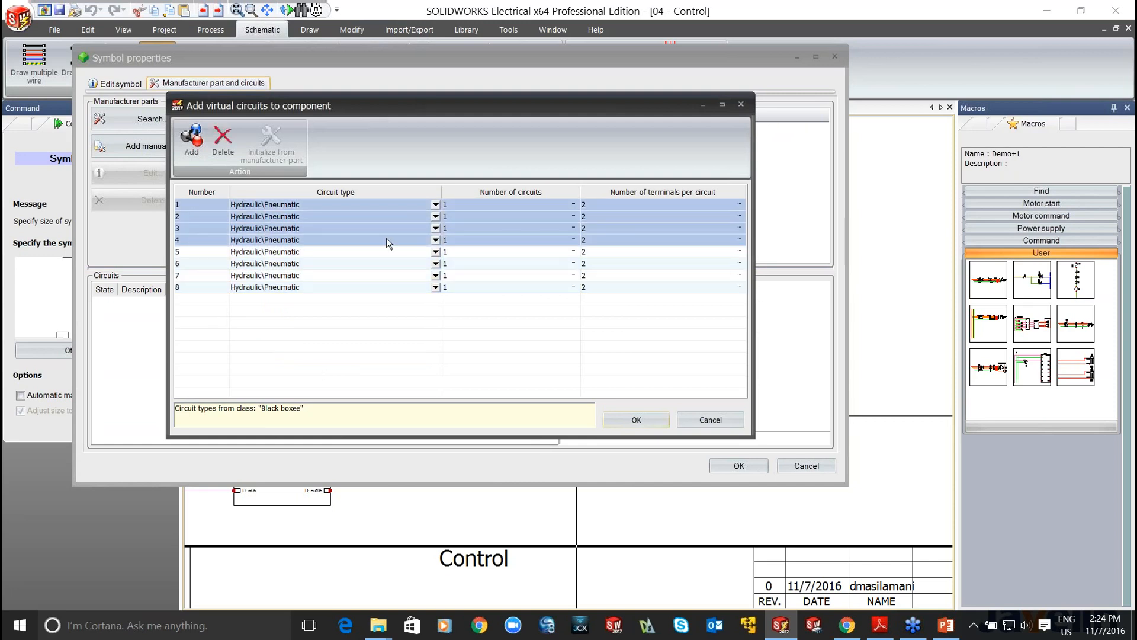
click(436, 240)
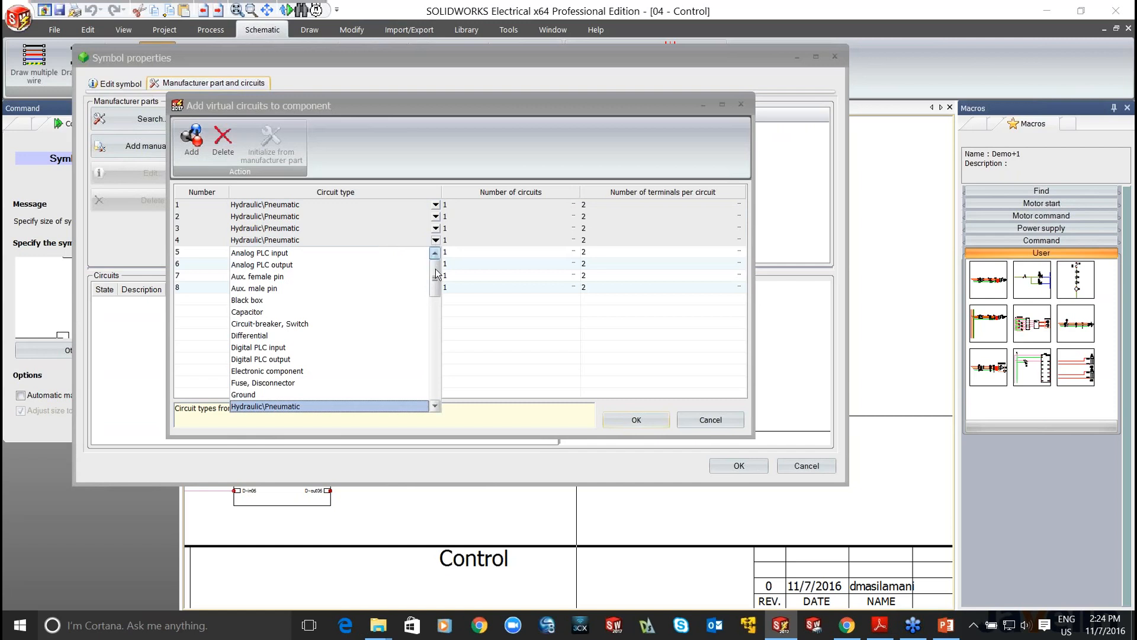
click(284, 352)
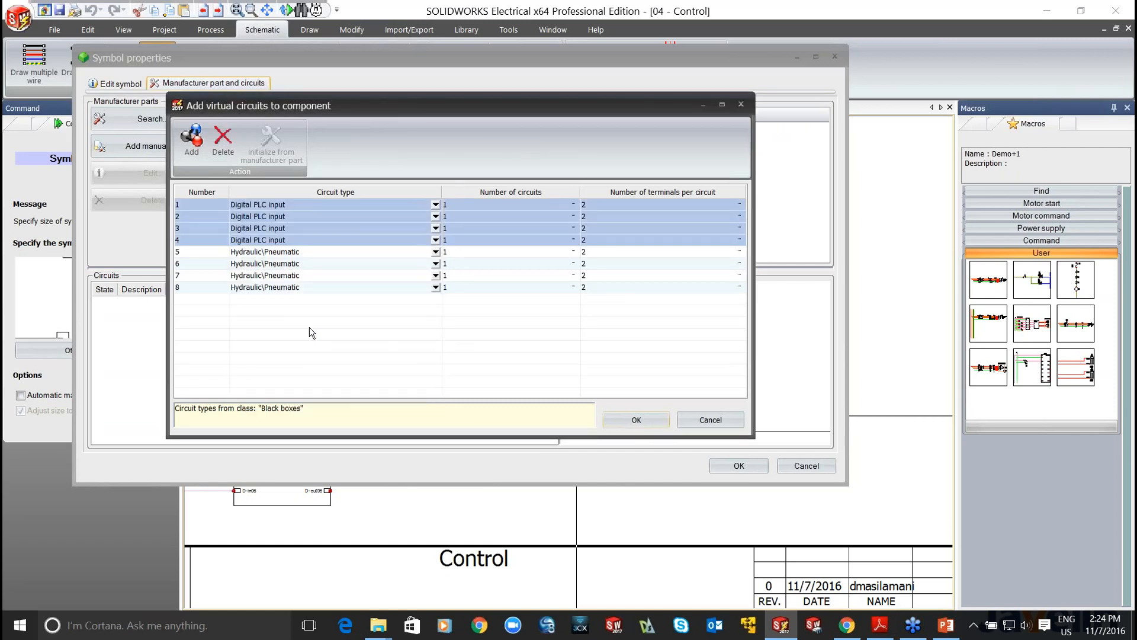
- Set all eight virtual circuits to 1 terminal per circuit and accept the black box's symbol properties
drag(645, 346, 589, 204)
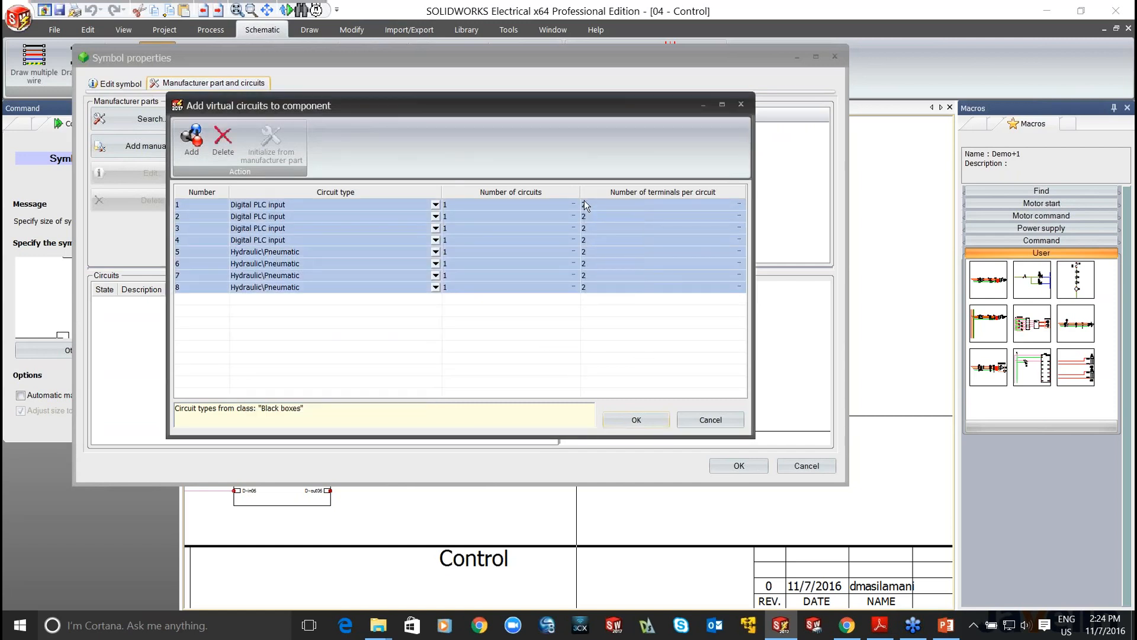
click(589, 204)
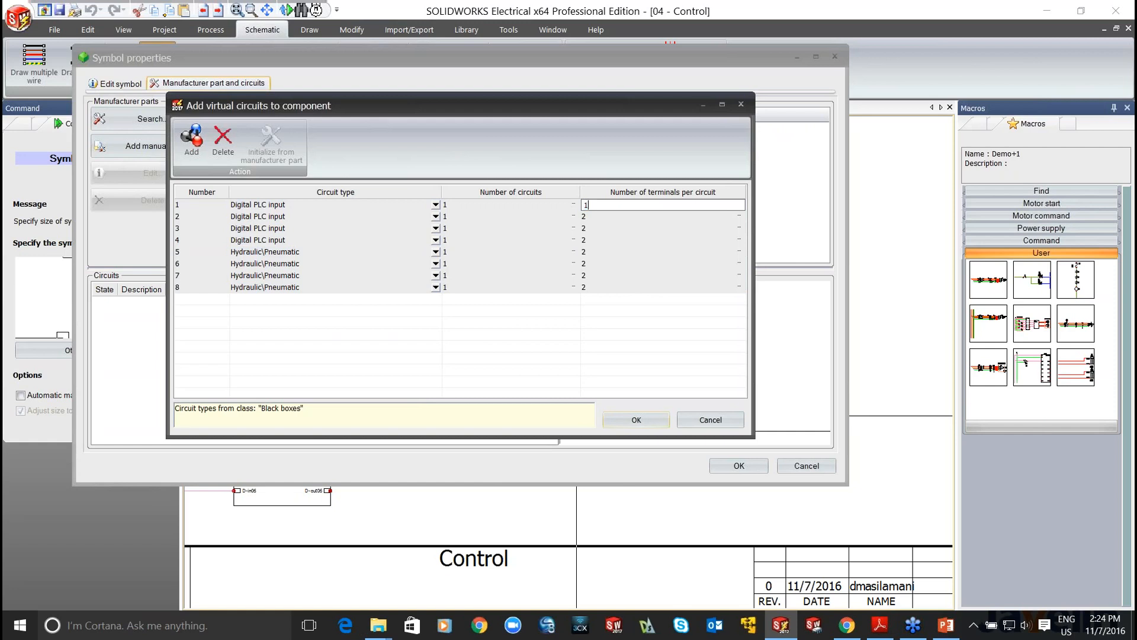
key(Return)
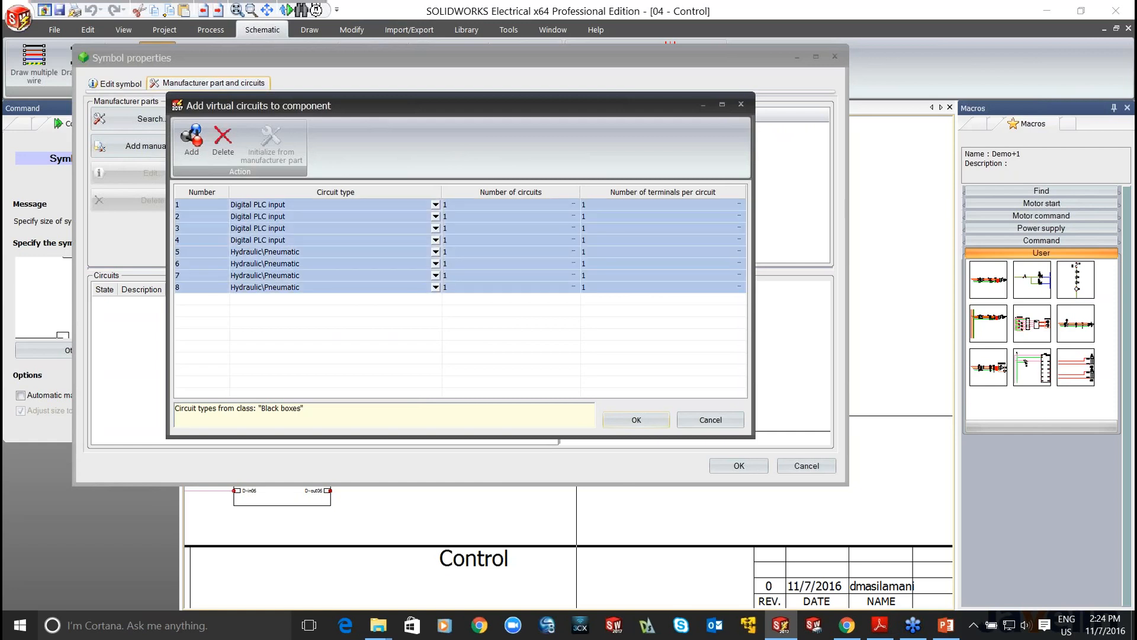
click(636, 419)
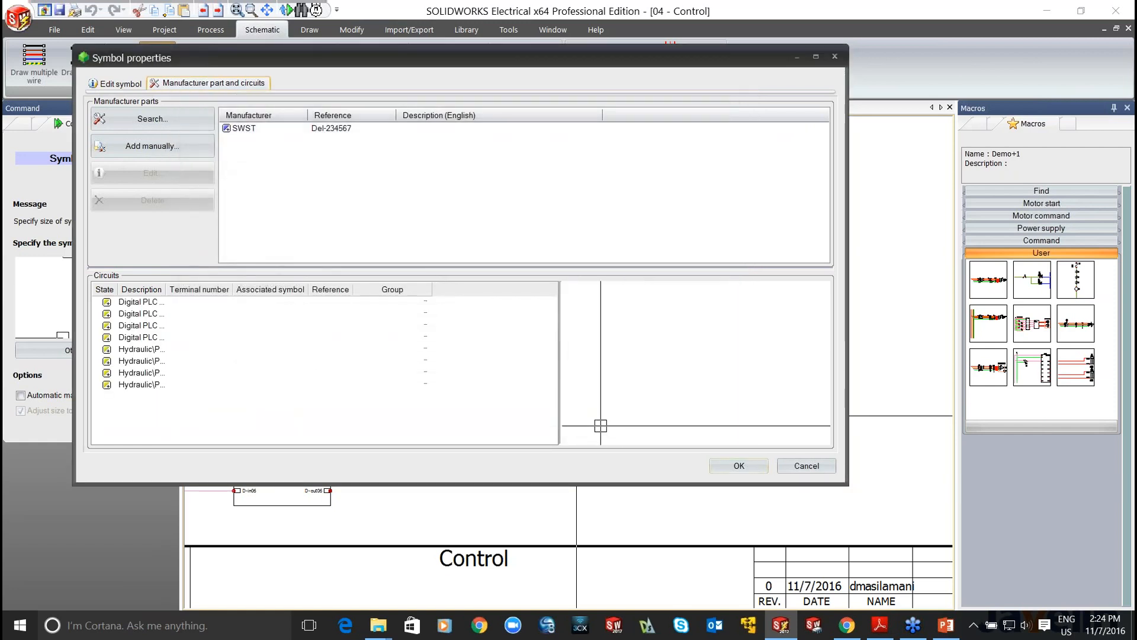
click(728, 466)
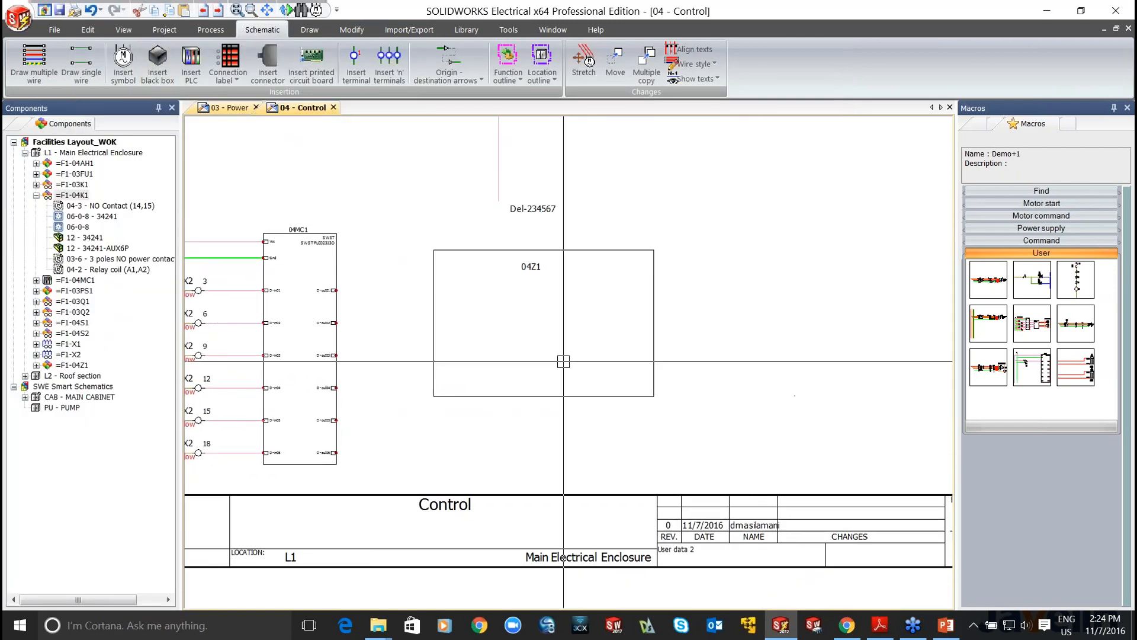
- Draw four 24V 18AWG single wires from PLC outputs D-out01 to D-out04 to the near edge of black box 04Z1
click(536, 395)
key(Escape)
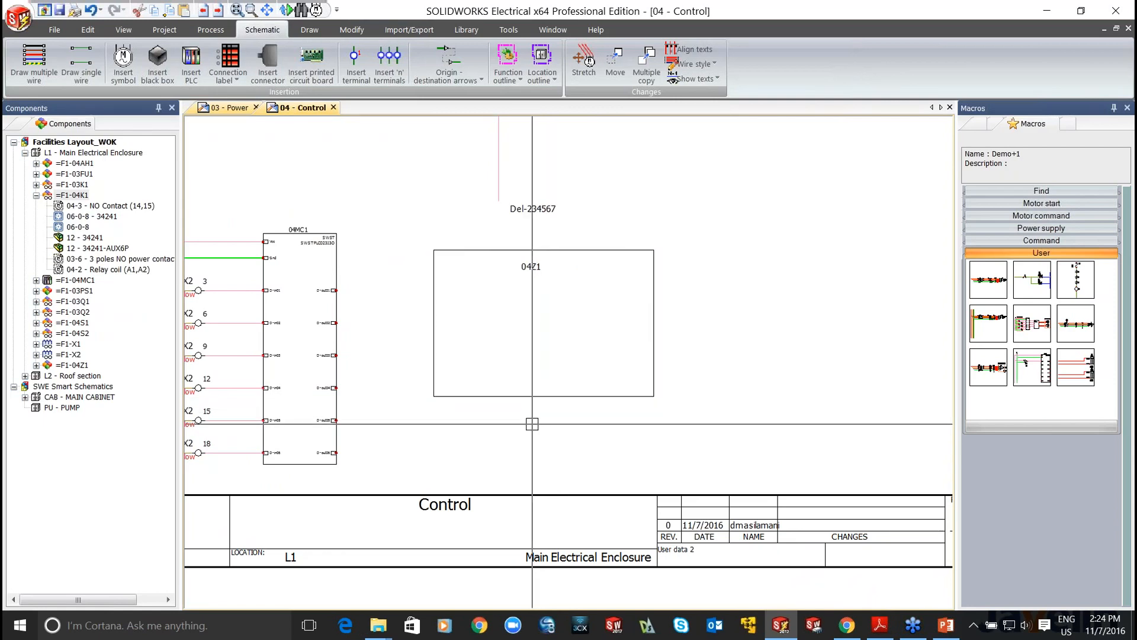
scroll(408, 292, up, 1)
scroll(409, 293, up, 1)
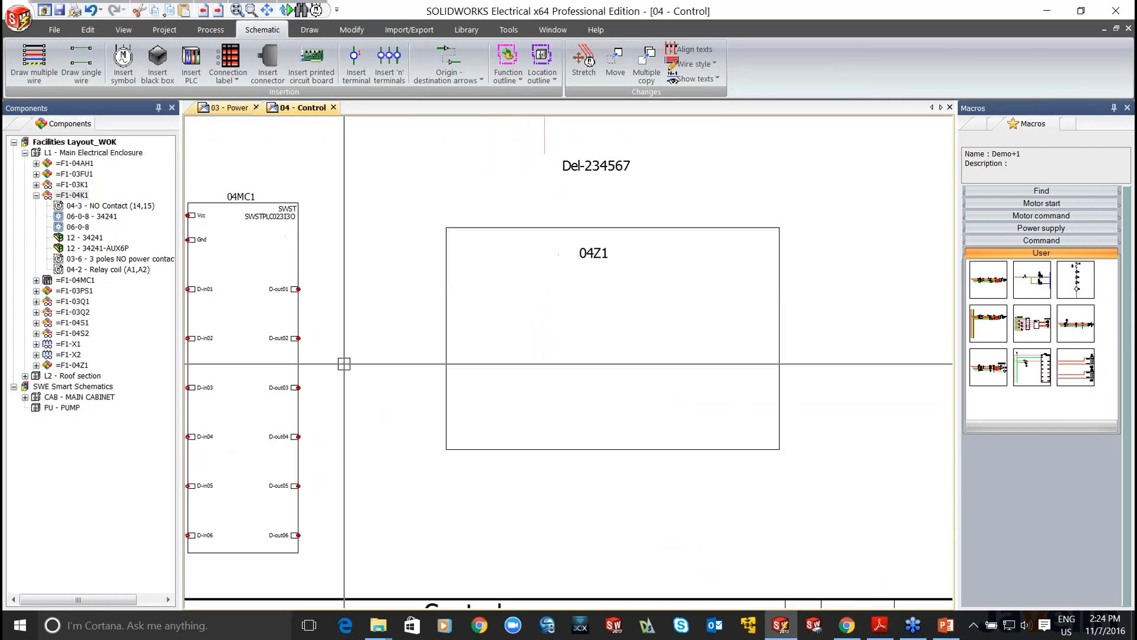
click(71, 64)
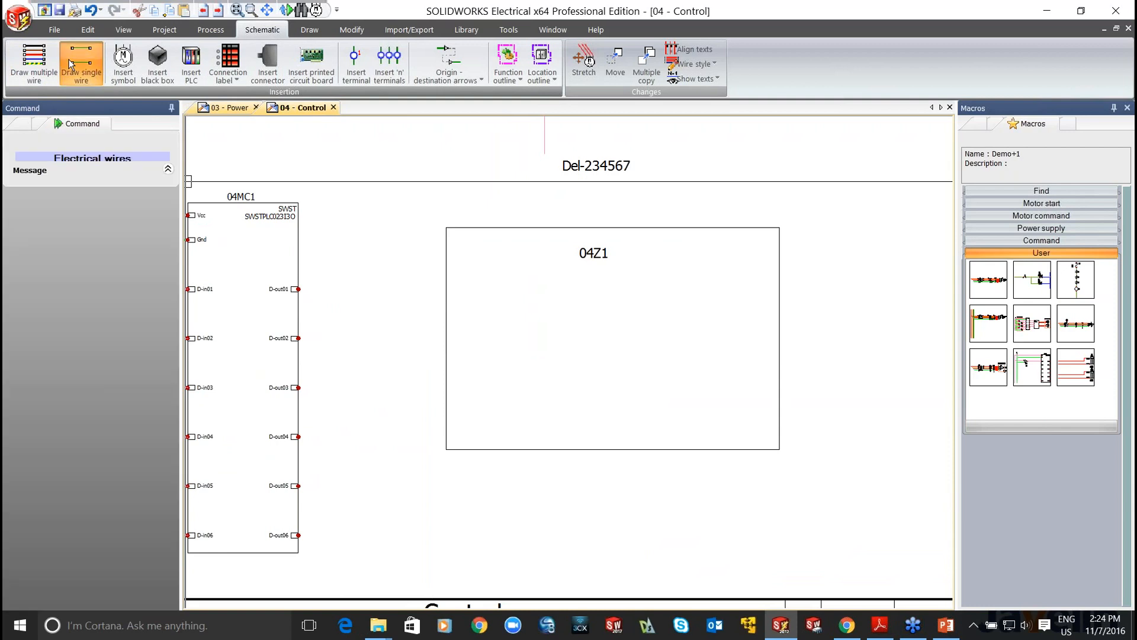
click(28, 338)
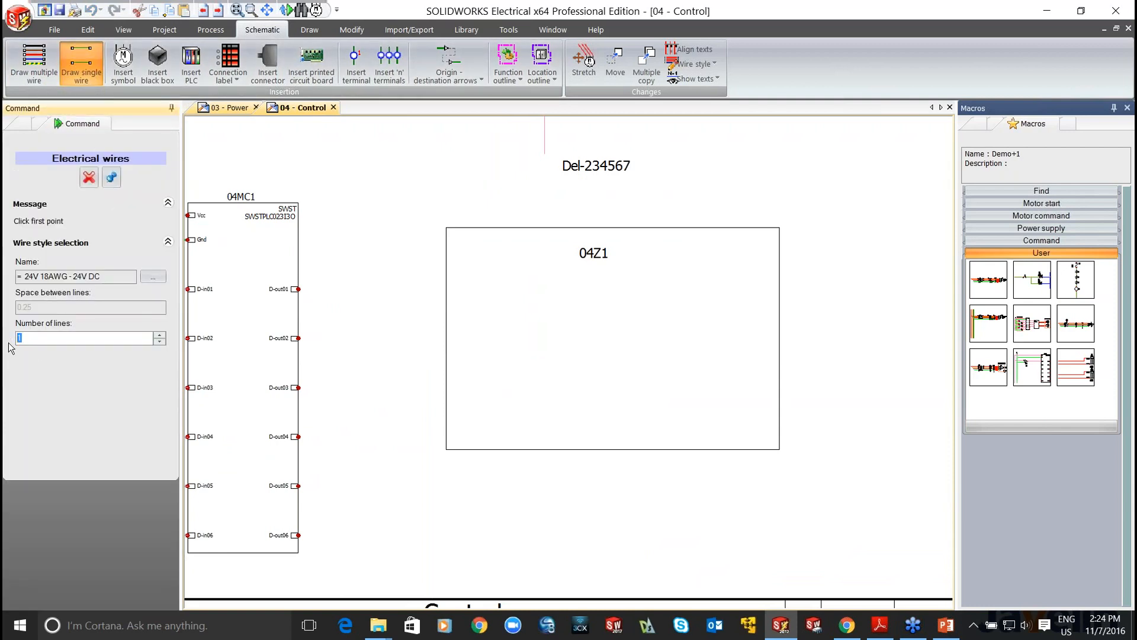
text(4)
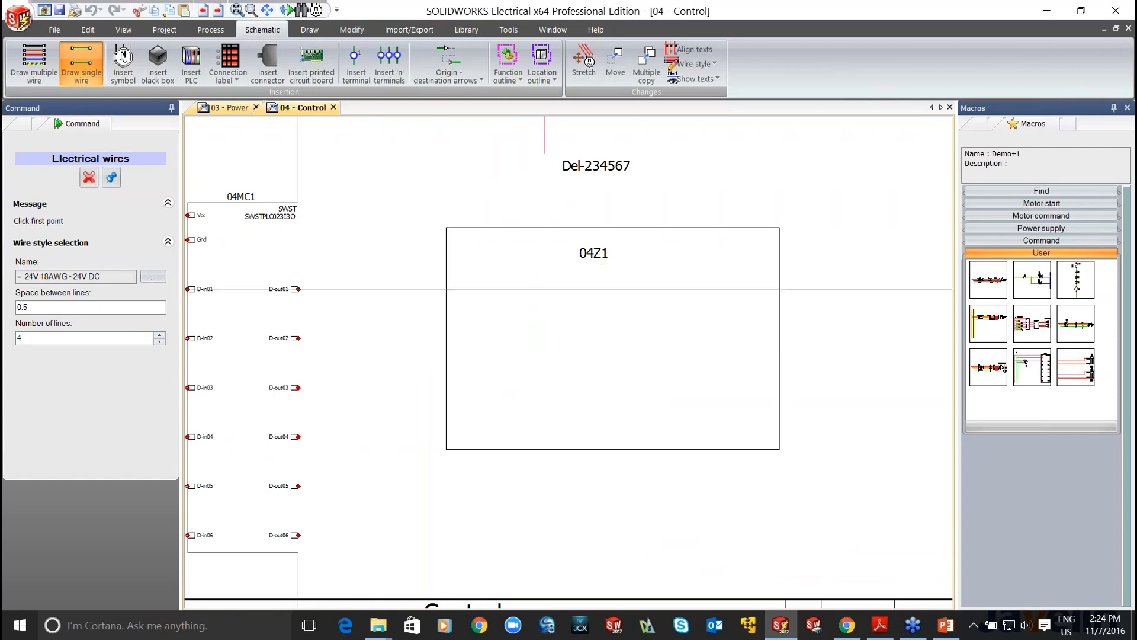
click(298, 288)
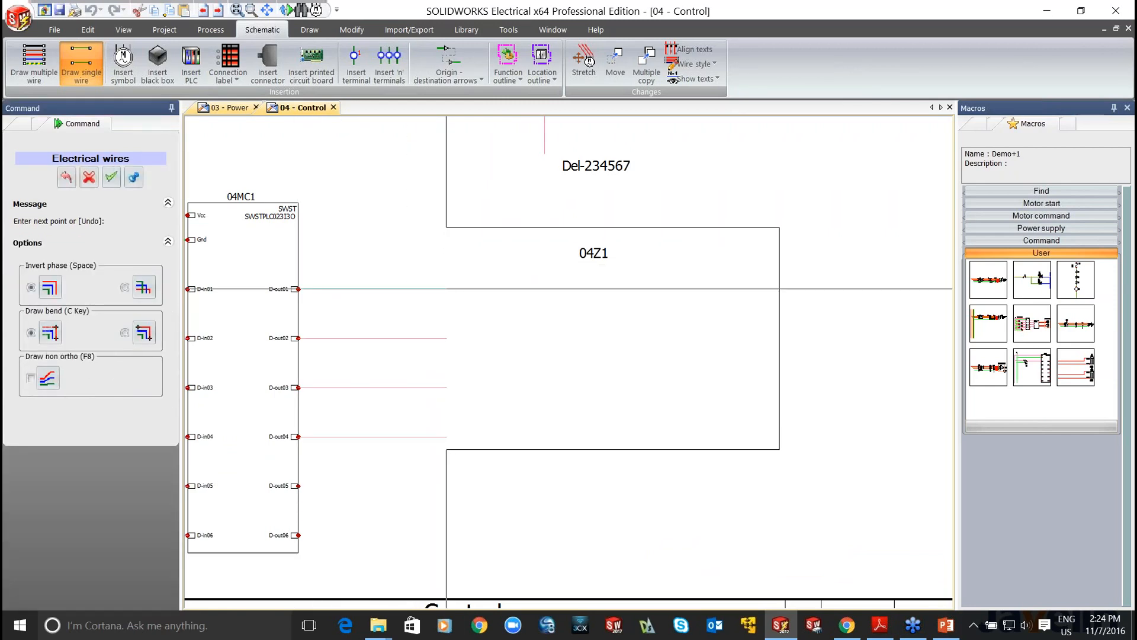
right_click(446, 289)
key(Escape)
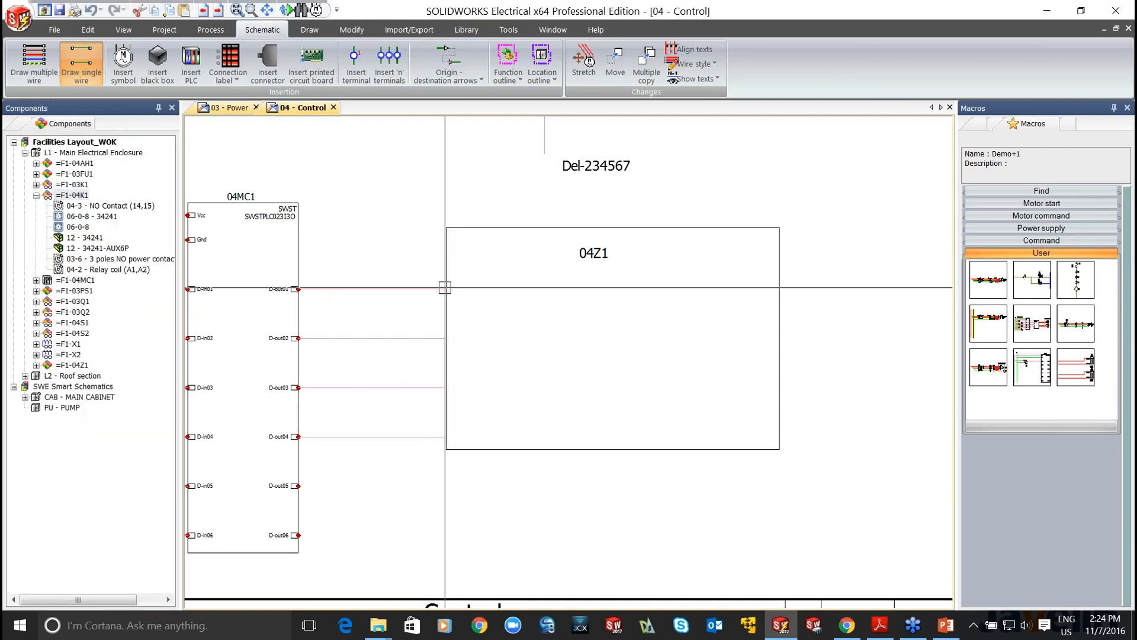
- Insert the Demo+2 user macro with its wires starting at the black box's free side, opposite the PLC
scroll(456, 328, down, 2)
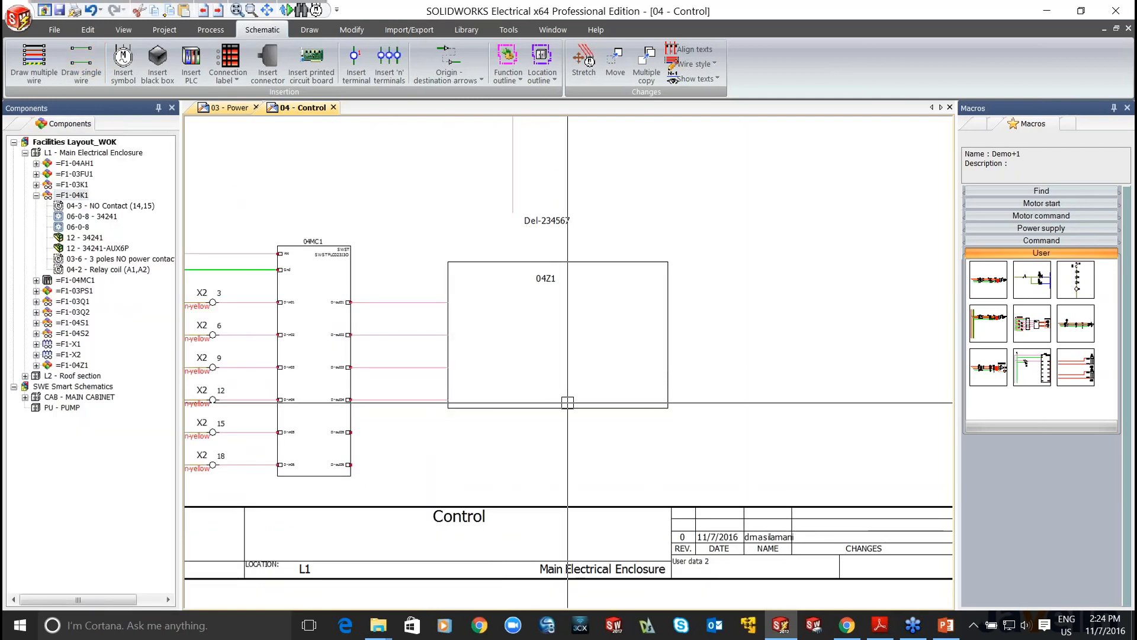
scroll(539, 350, up, 2)
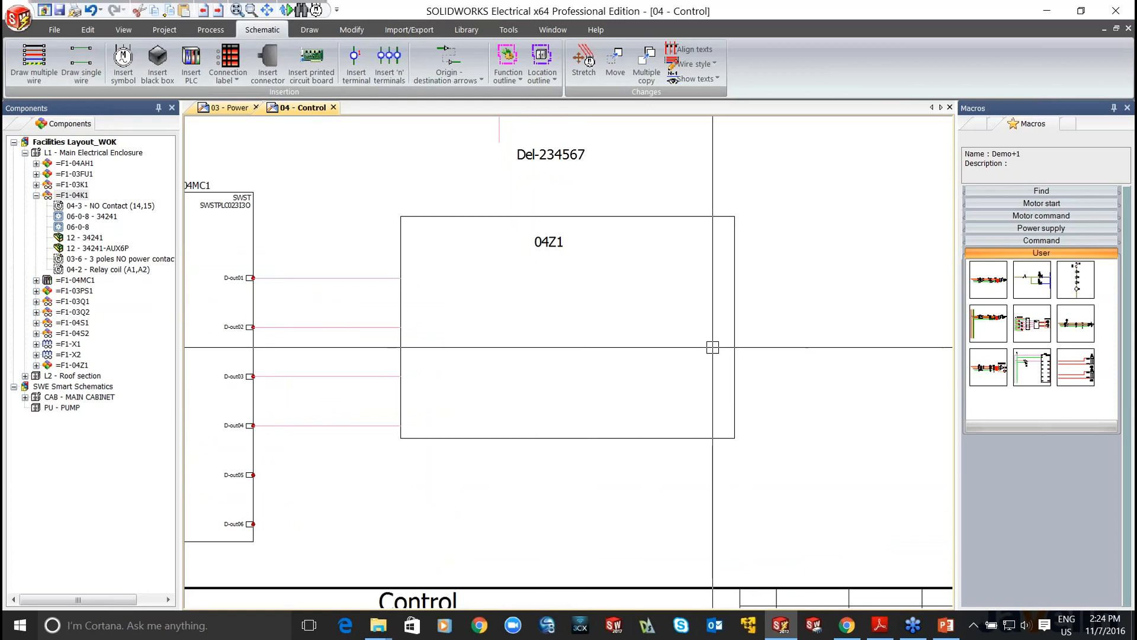
scroll(801, 315, down, 1)
middle_drag(761, 325, 589, 342)
drag(1084, 370, 602, 352)
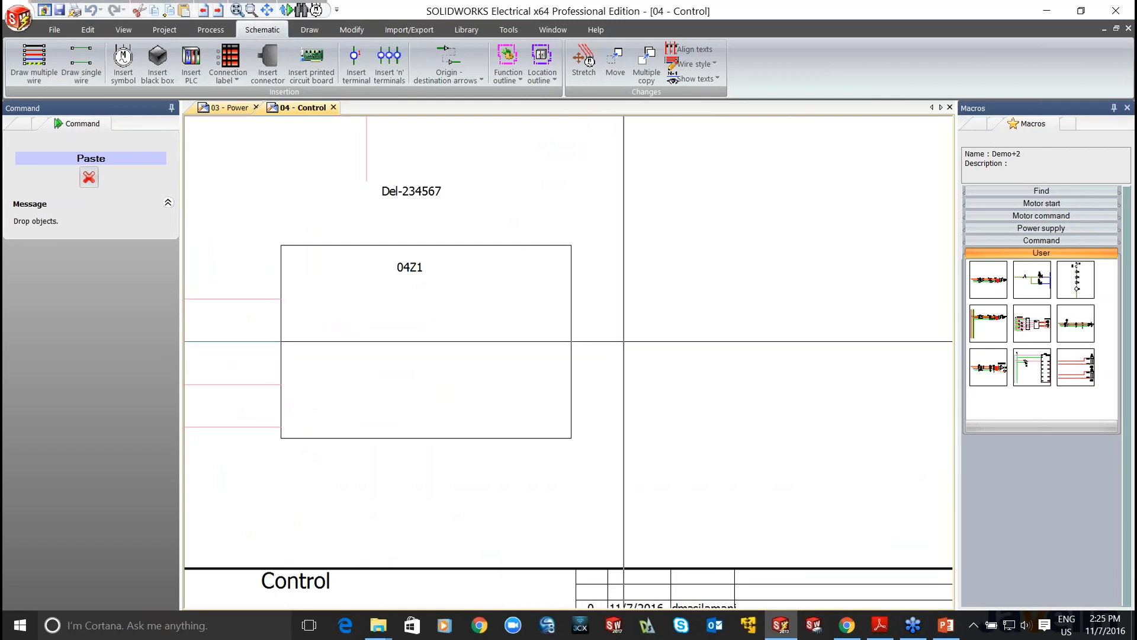
scroll(622, 335, down, 3)
scroll(621, 336, up, 3)
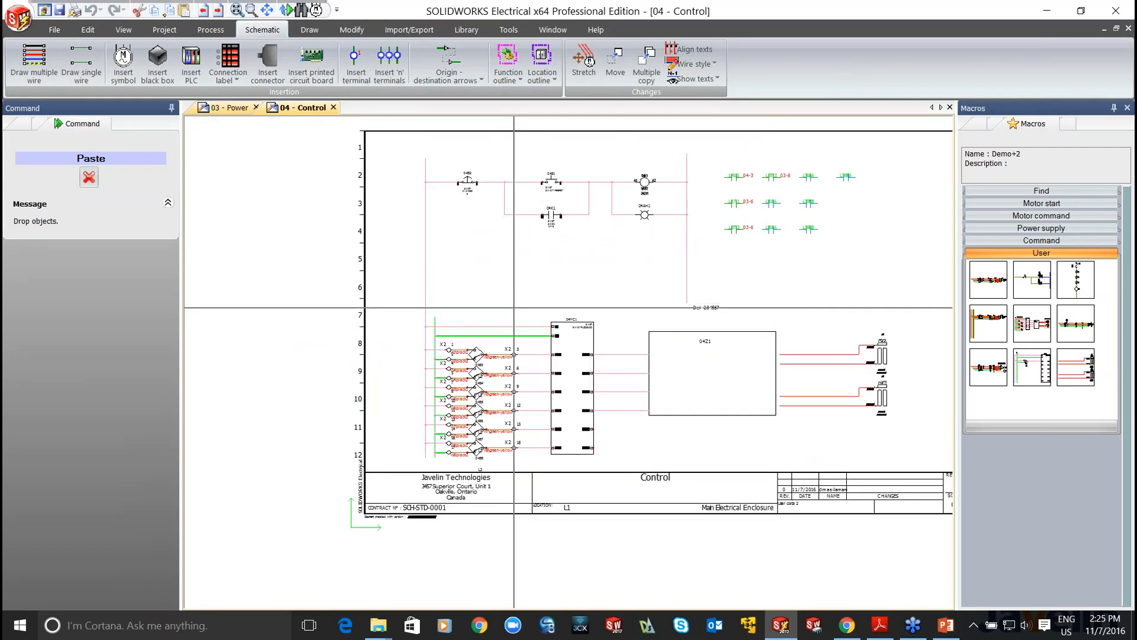
click(509, 308)
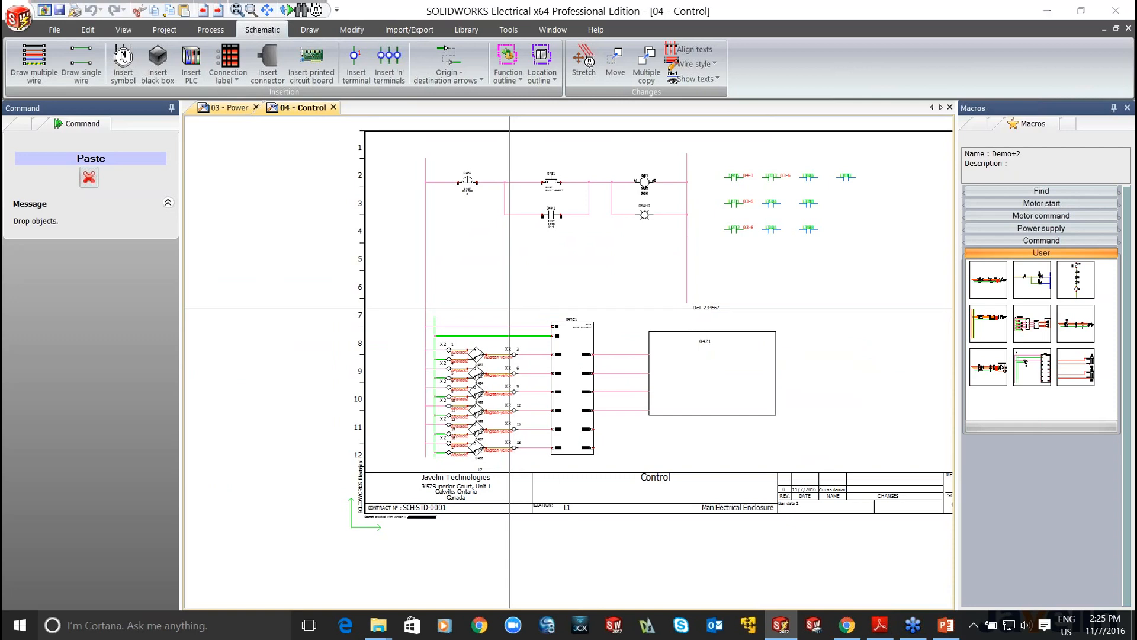
- Place the pasted cylinder circuit on the output side of black box 04Z1 and update the box's symbol
click(708, 451)
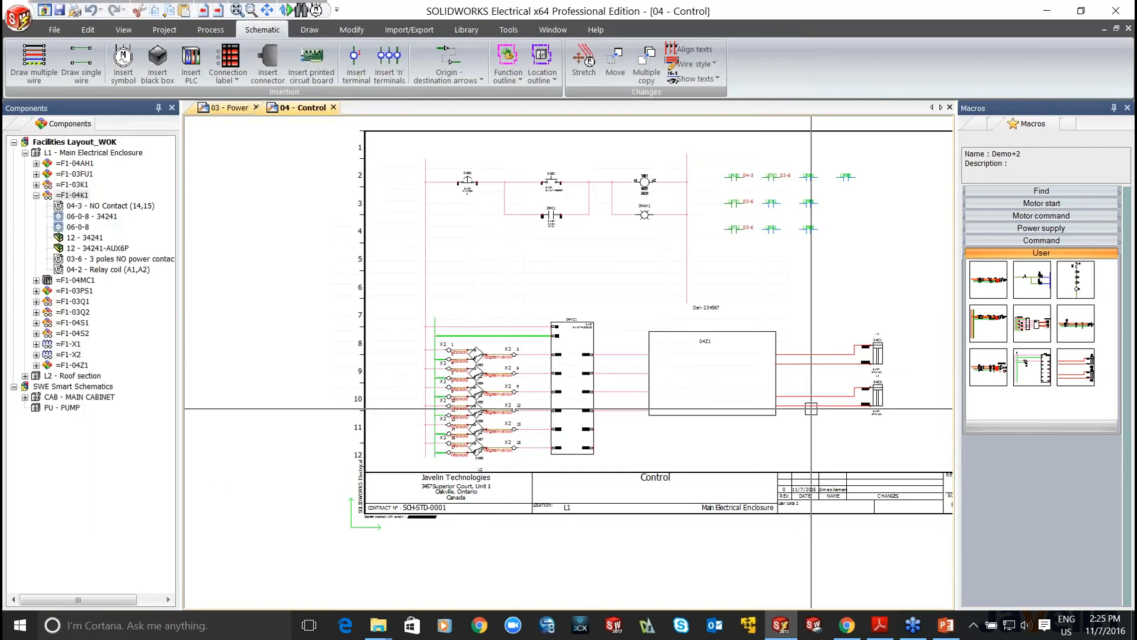
scroll(510, 470, up, 5)
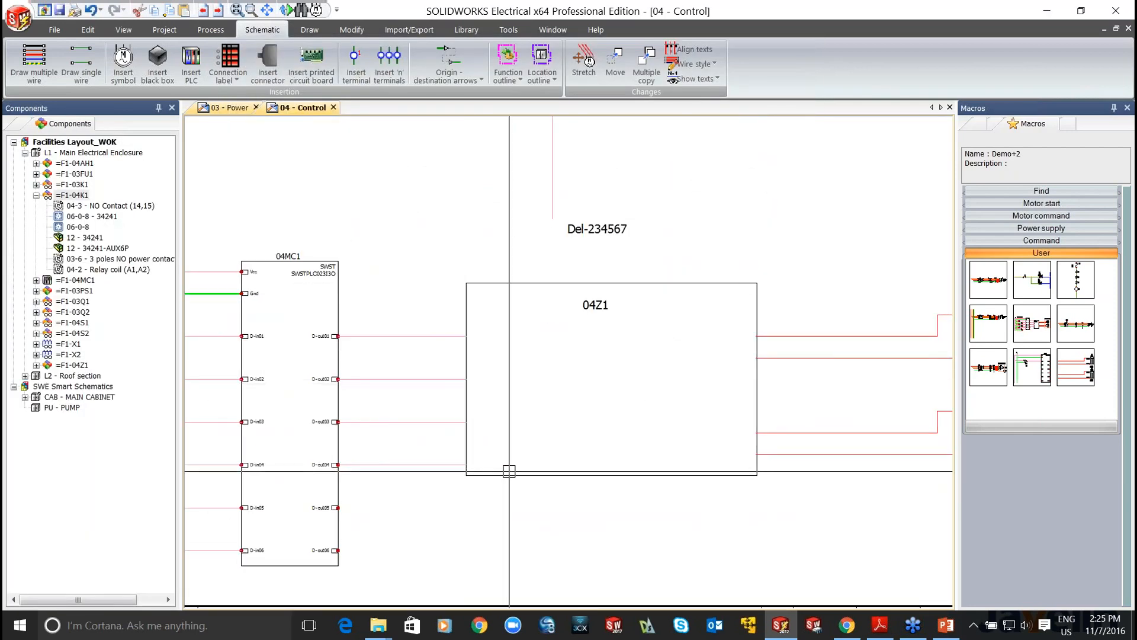
click(510, 471)
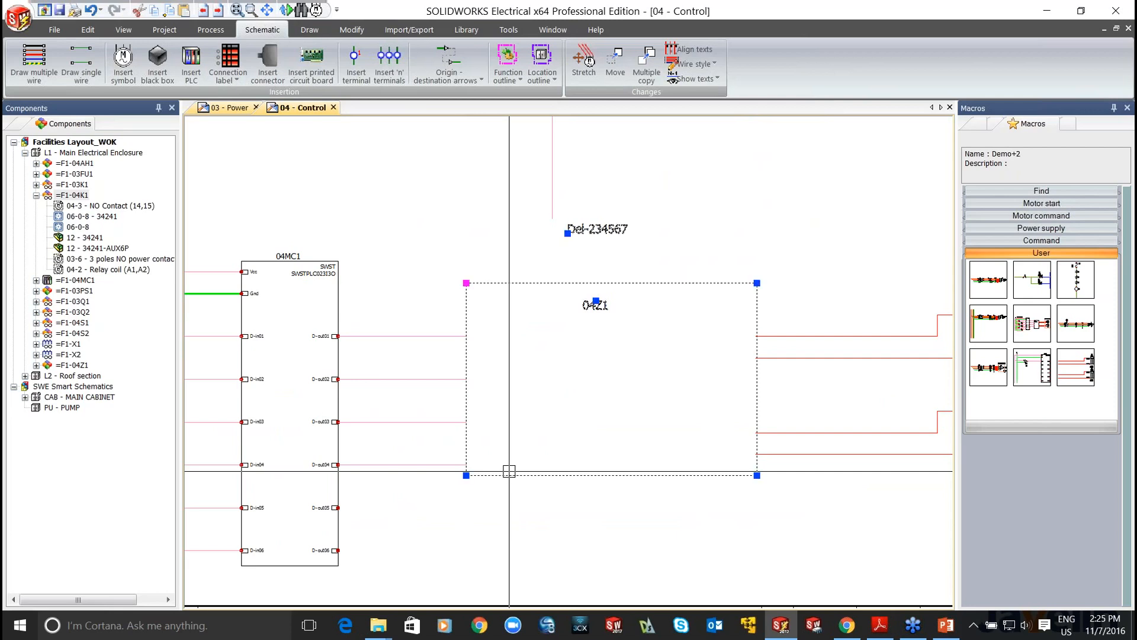
right_click(510, 471)
mouse_move(633, 260)
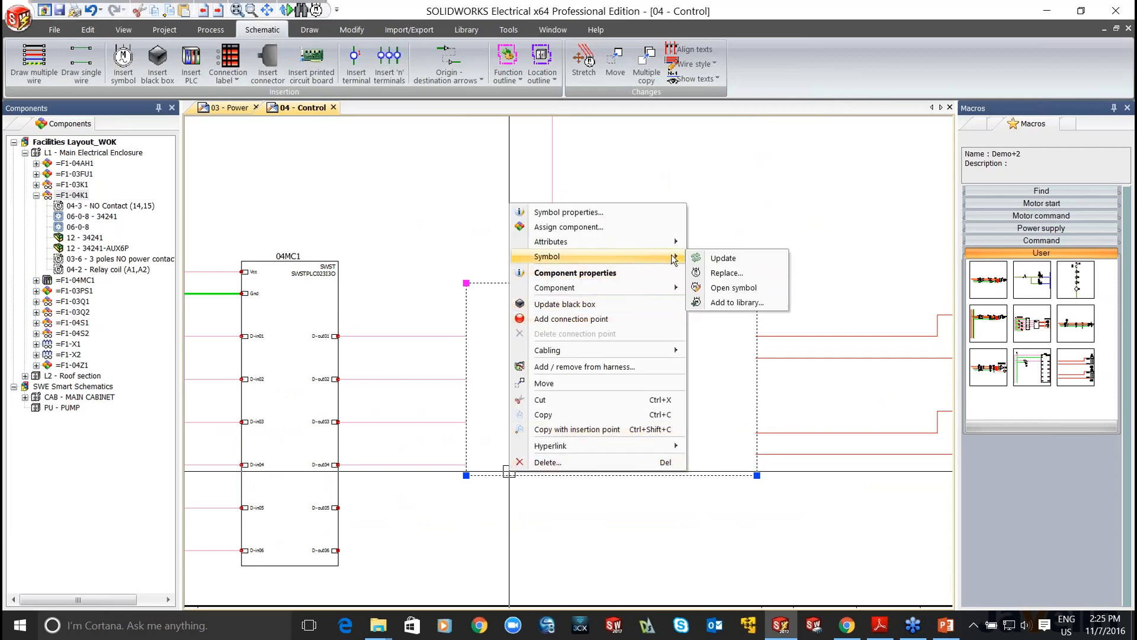
click(720, 256)
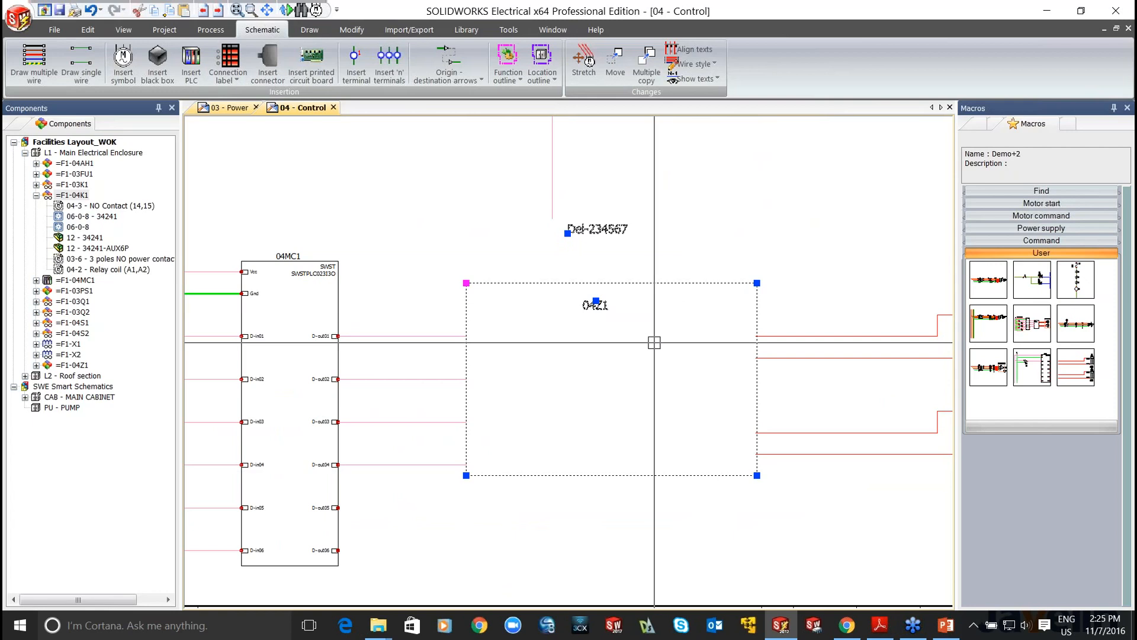
- Update black box 04Z1 to create connection points where the wires meet its sides
scroll(641, 362, down, 3)
right_click(652, 437)
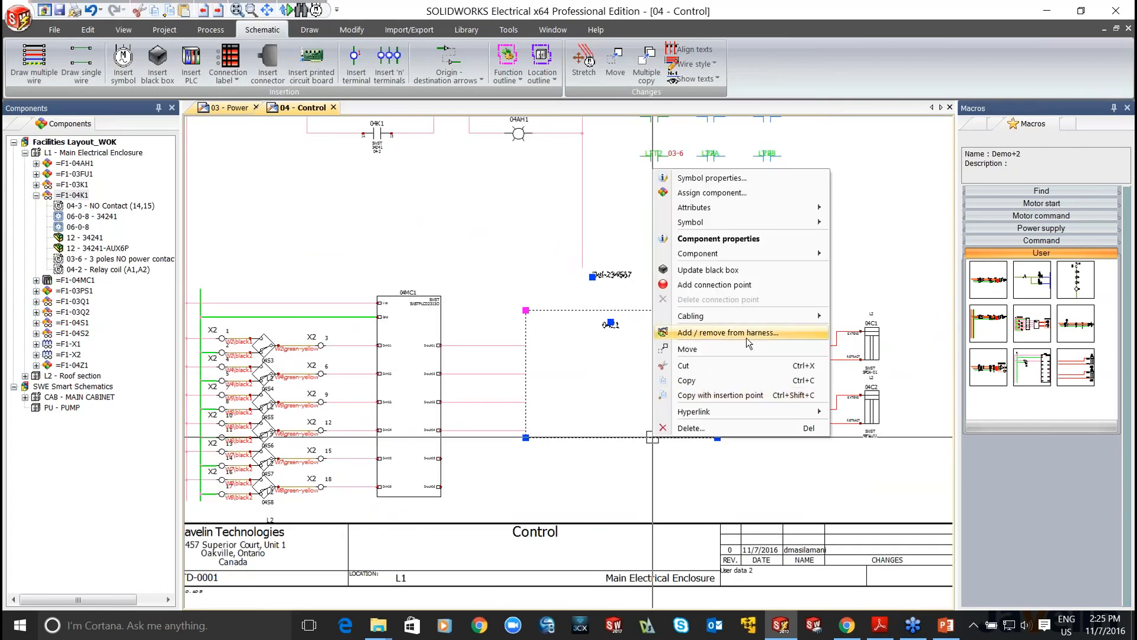
click(762, 279)
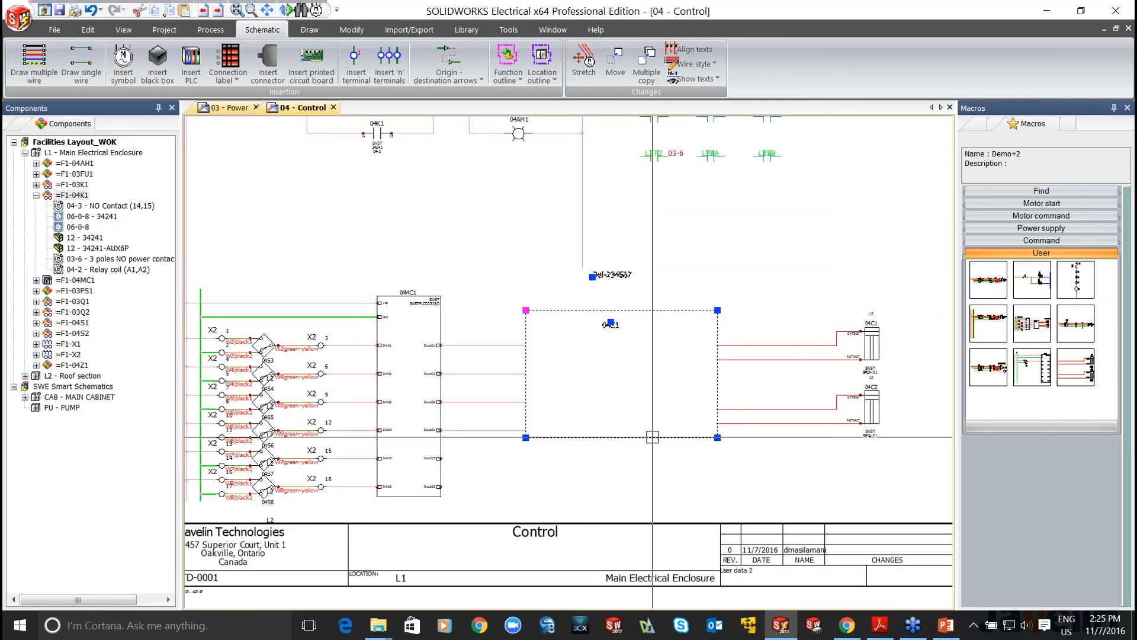
scroll(655, 384, up, 2)
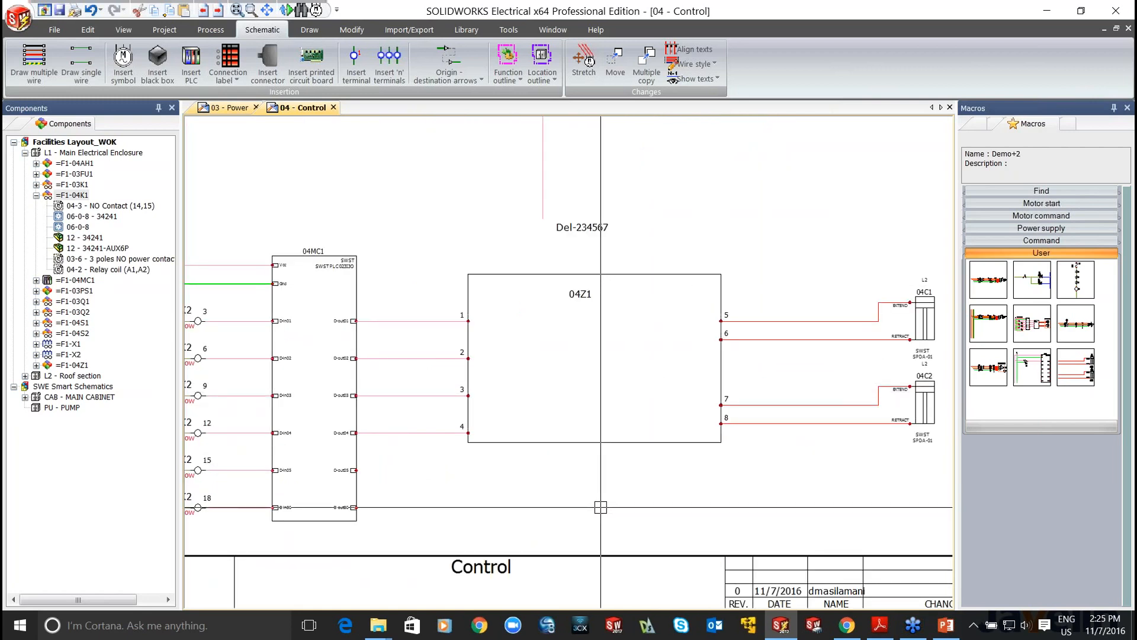
scroll(601, 507, down, 2)
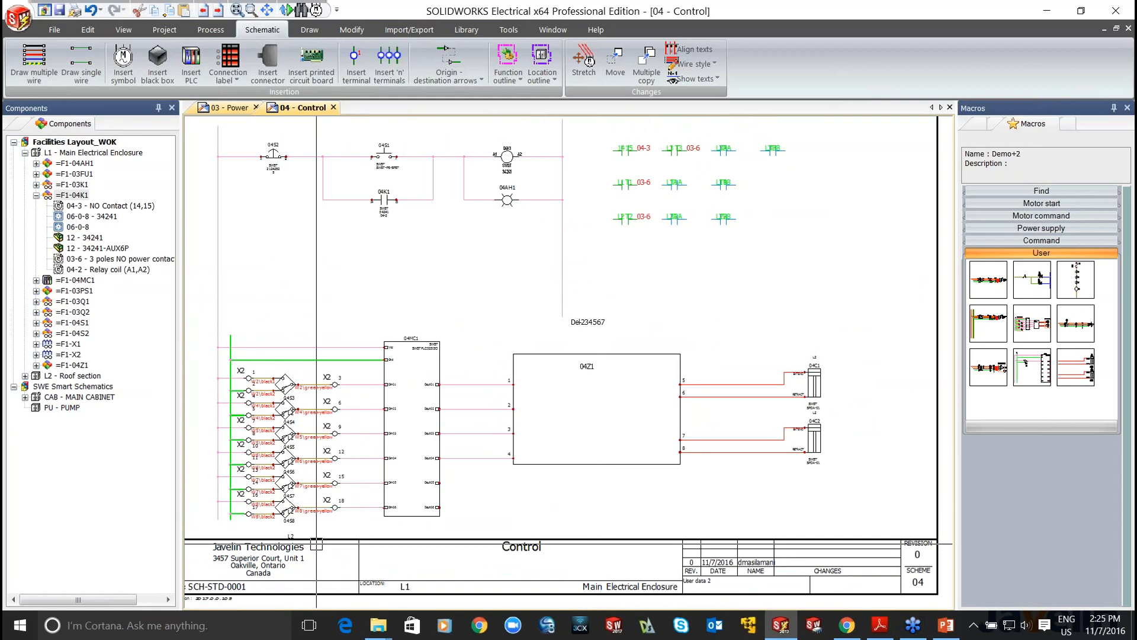
scroll(313, 540, down, 1)
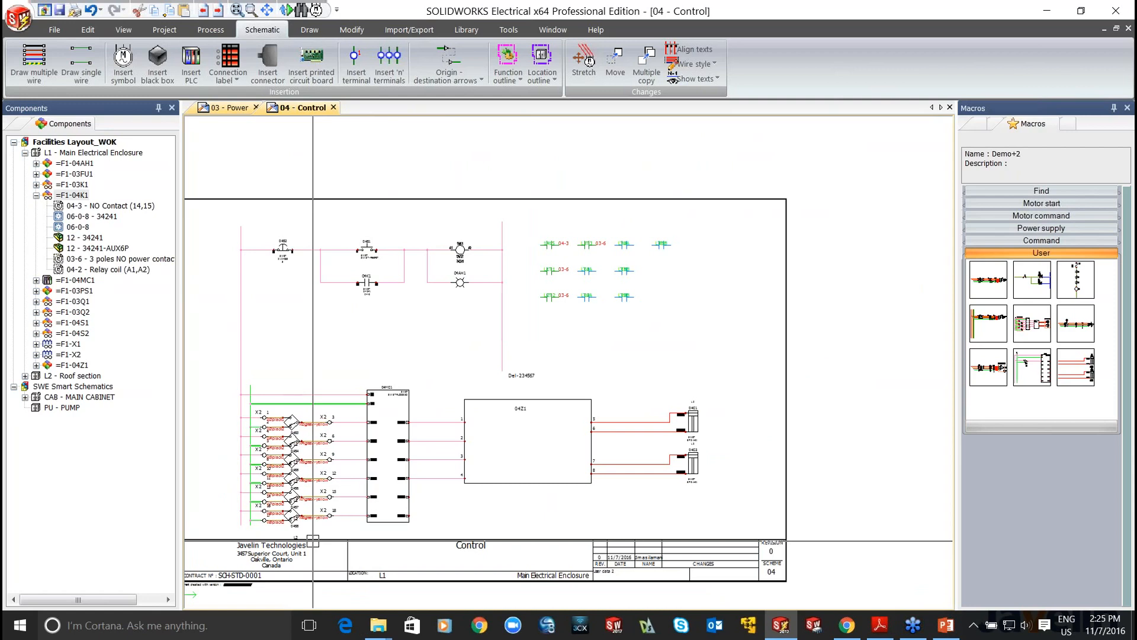
- In the 03 - Power drawing, replace the upper output wire style of power supply 03PS1 with Control from = 24V 18AWG
click(232, 107)
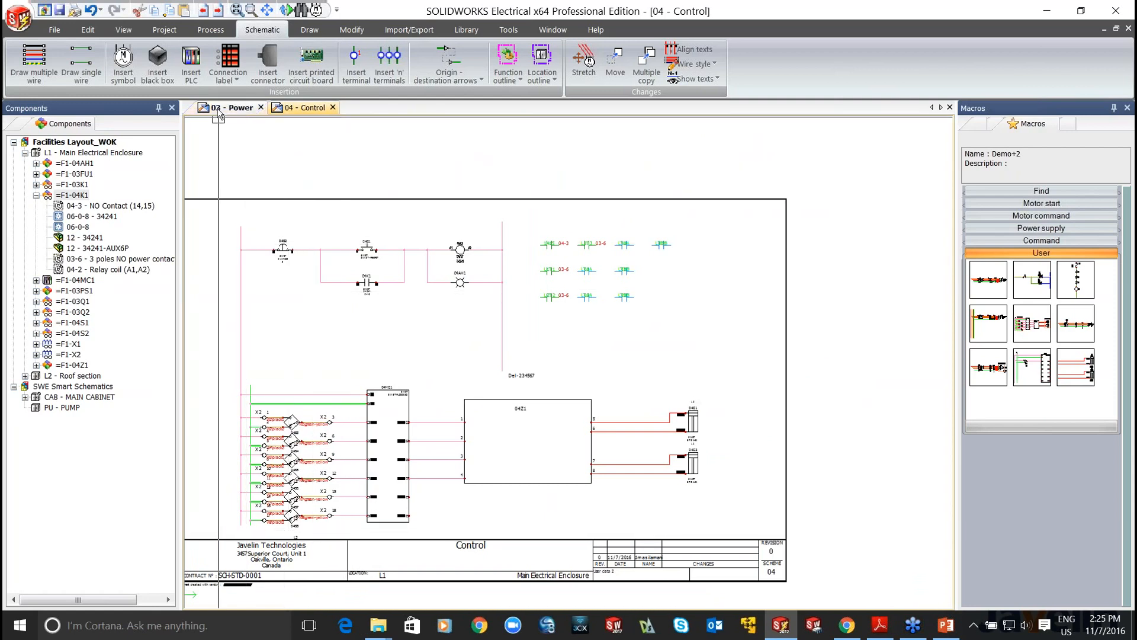
scroll(629, 368, up, 4)
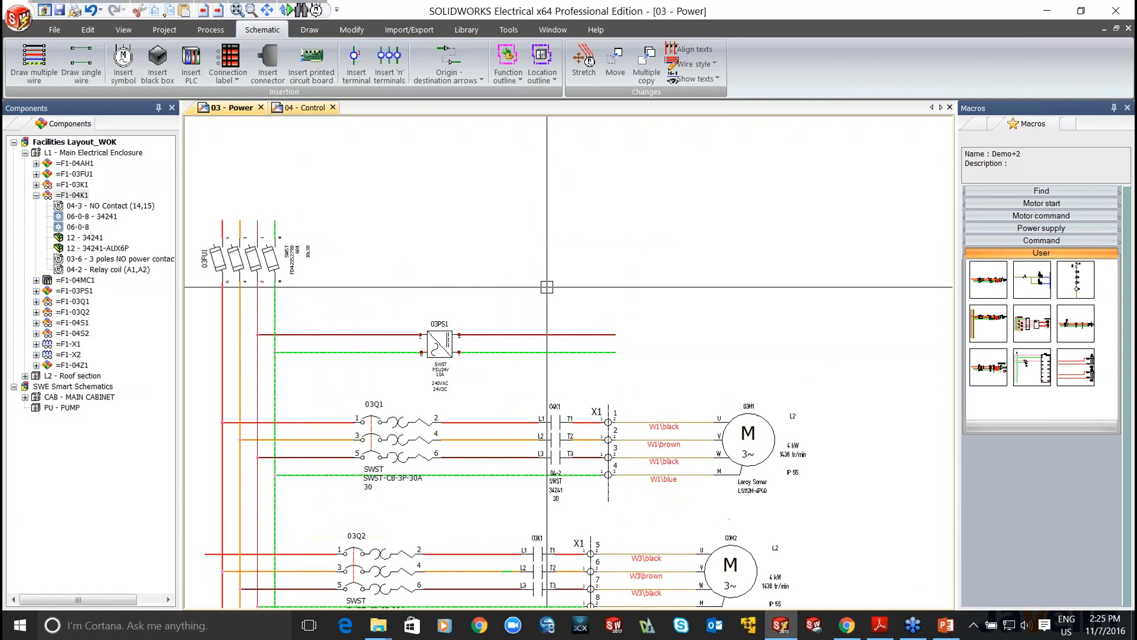
scroll(560, 322, up, 2)
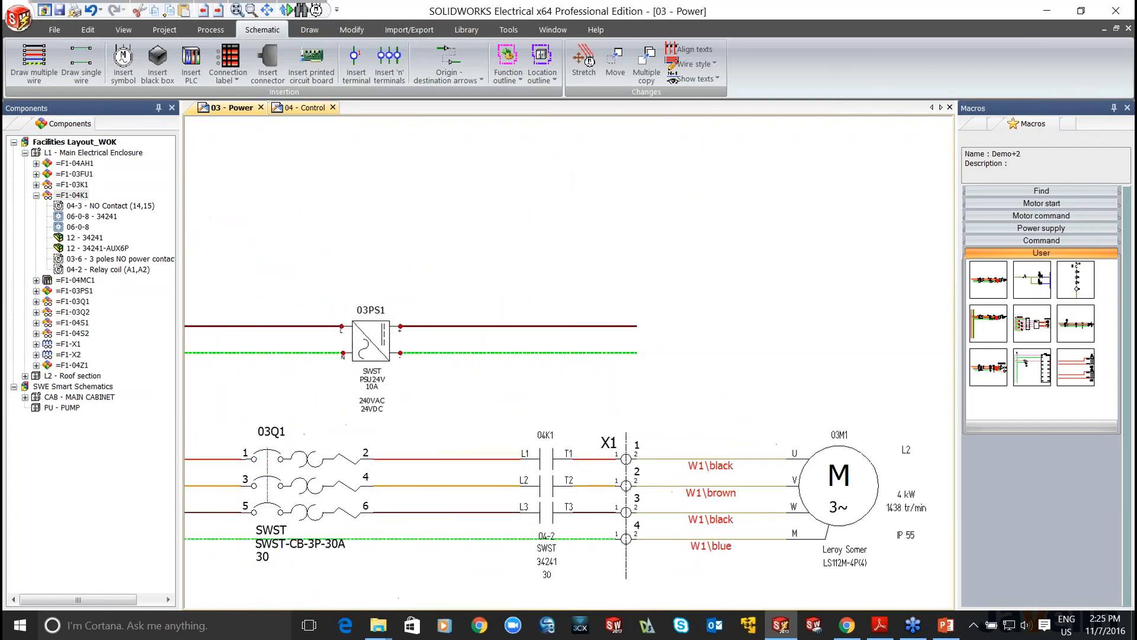
right_click(559, 323)
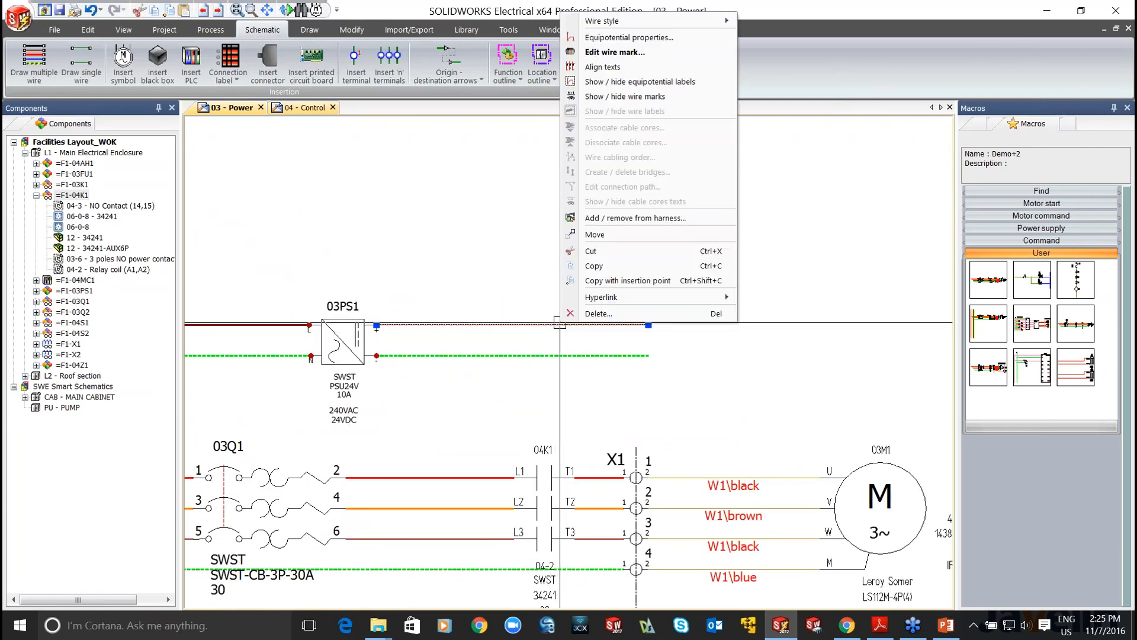
mouse_move(694, 26)
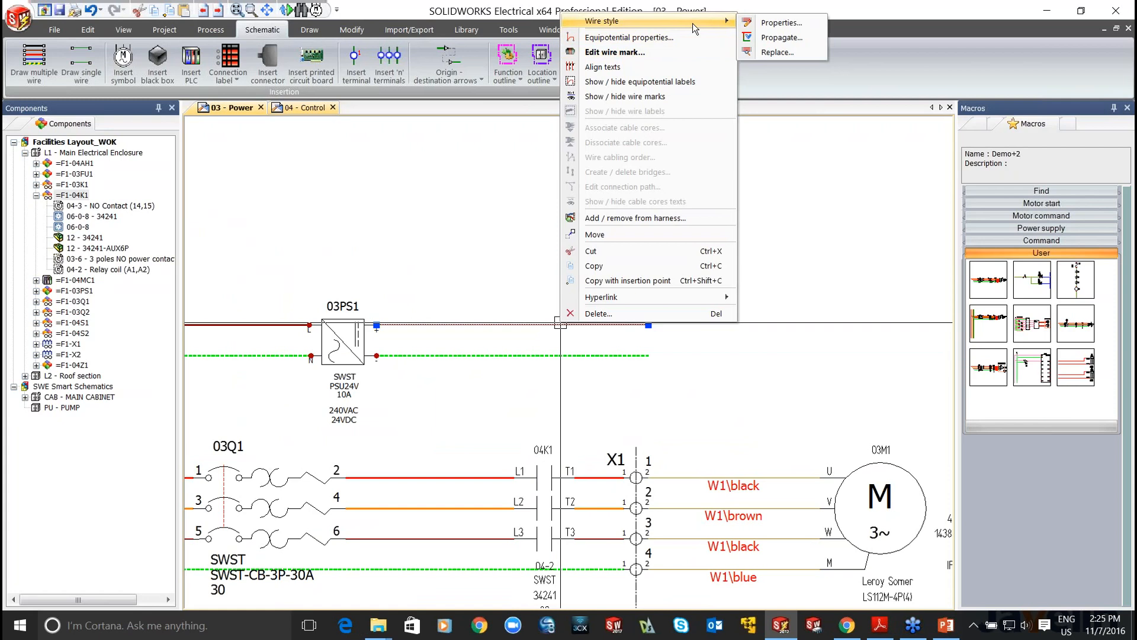
click(773, 51)
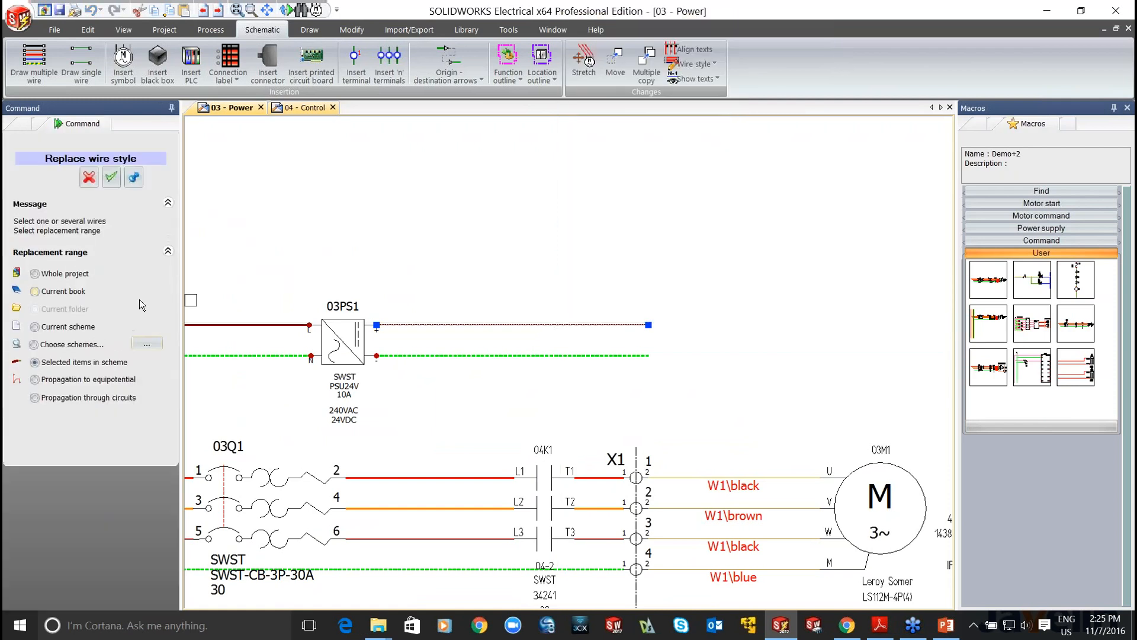
click(106, 180)
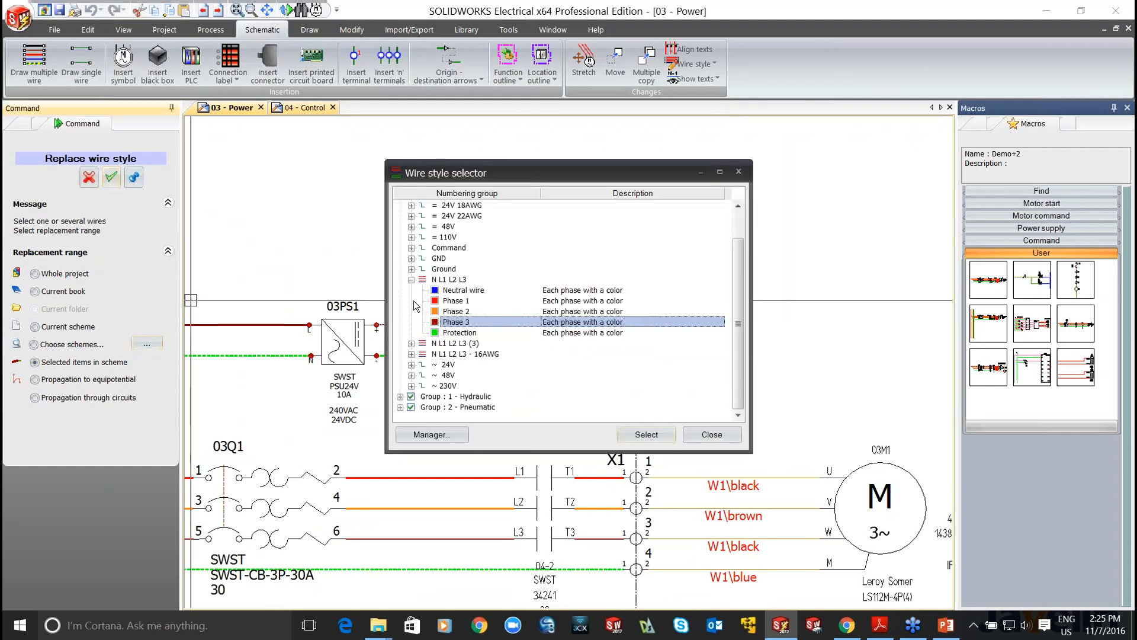
click(411, 205)
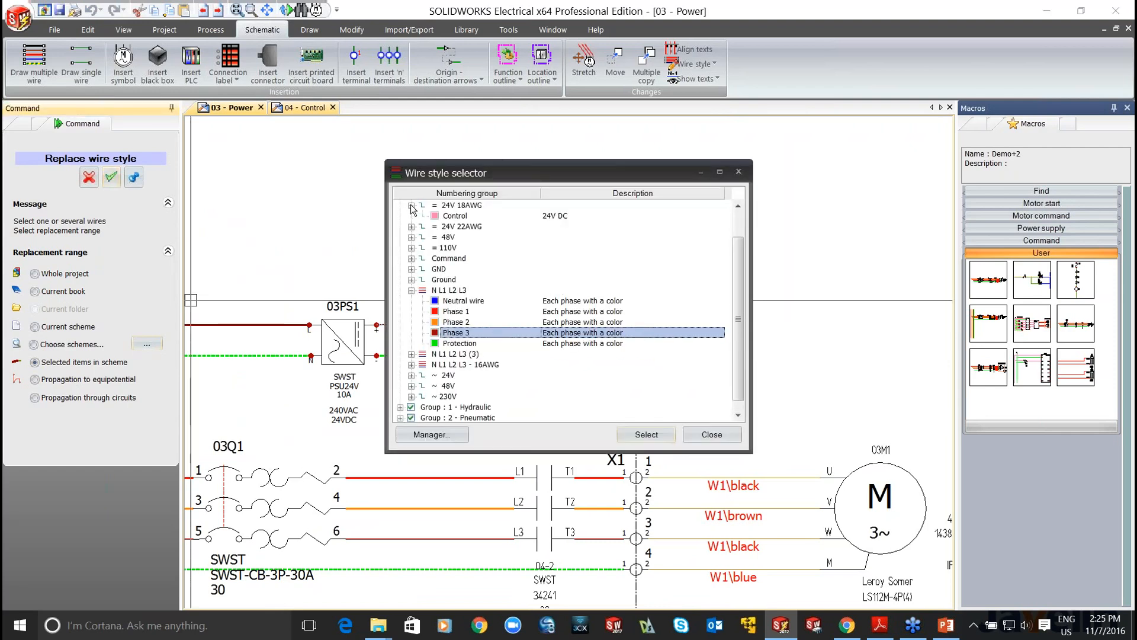
click(453, 215)
click(638, 436)
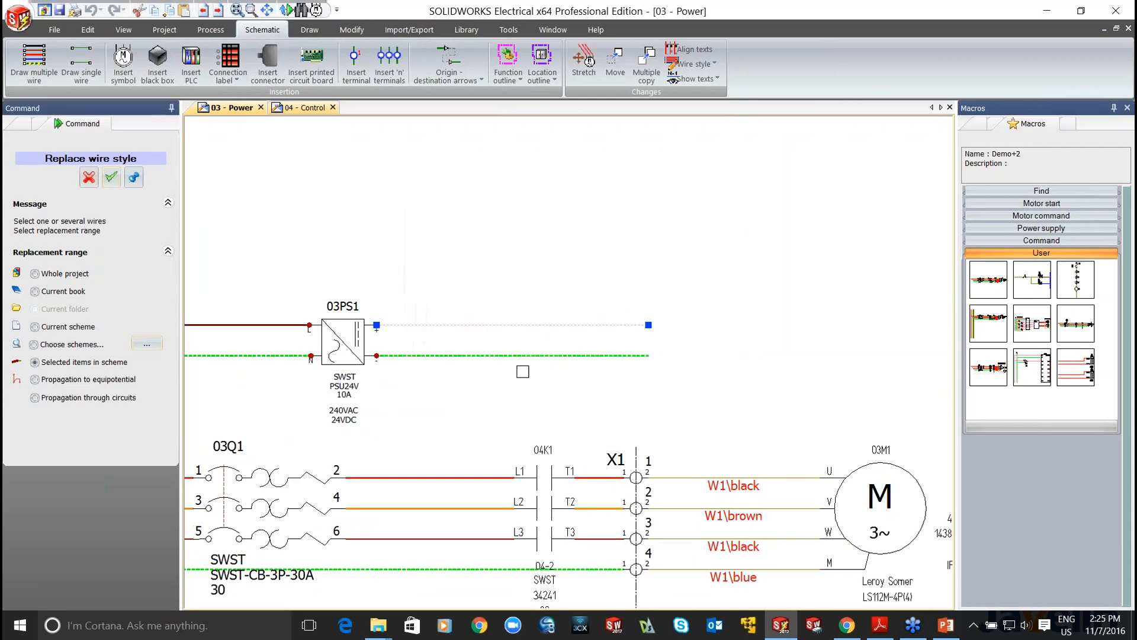
- Replace the lower output wire style of power supply 03PS1 with Control from the GND group
click(561, 354)
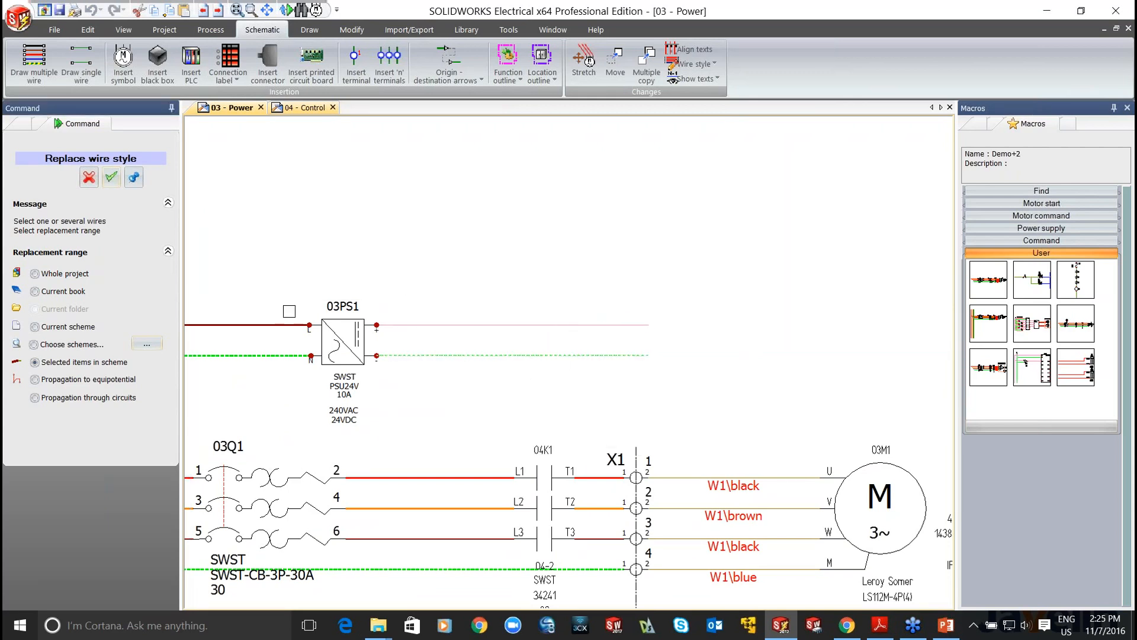
click(111, 177)
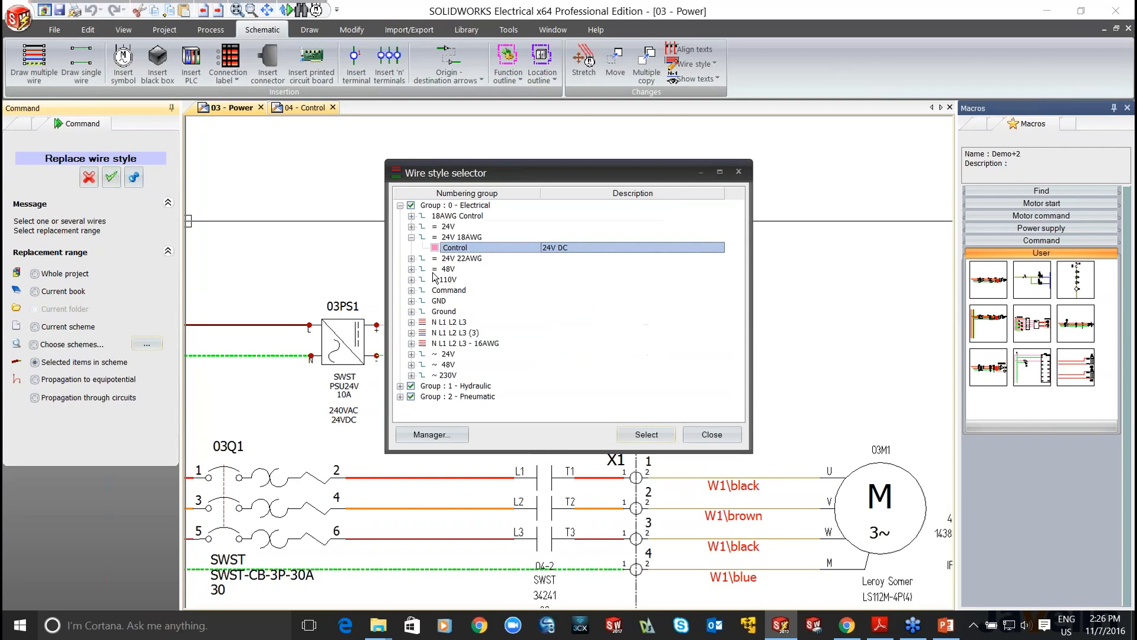
click(411, 301)
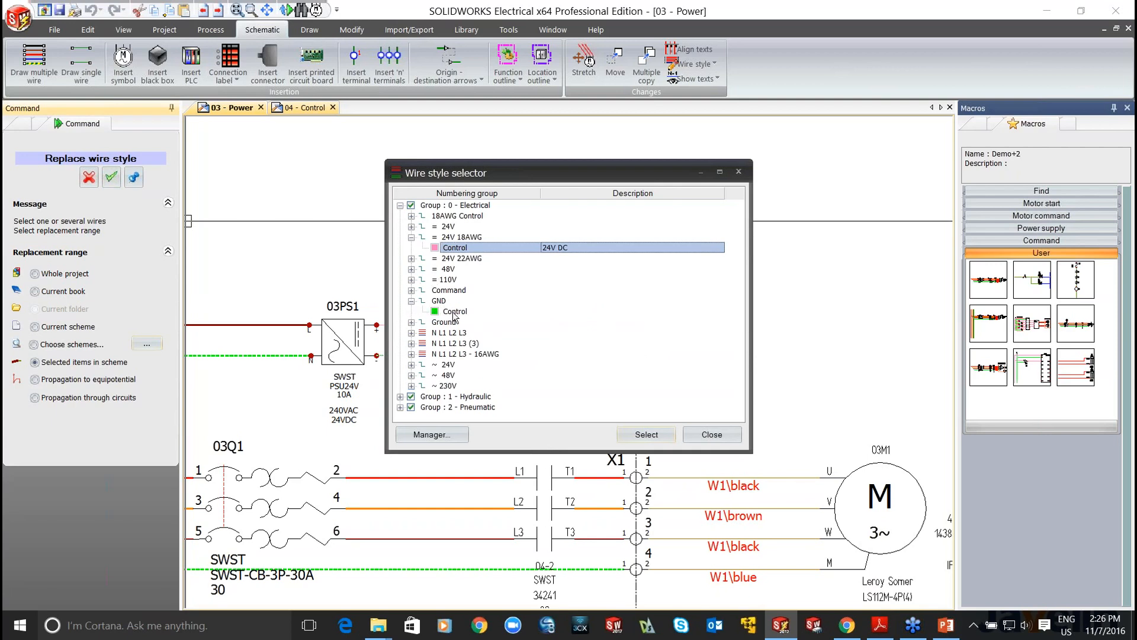
click(455, 312)
click(640, 434)
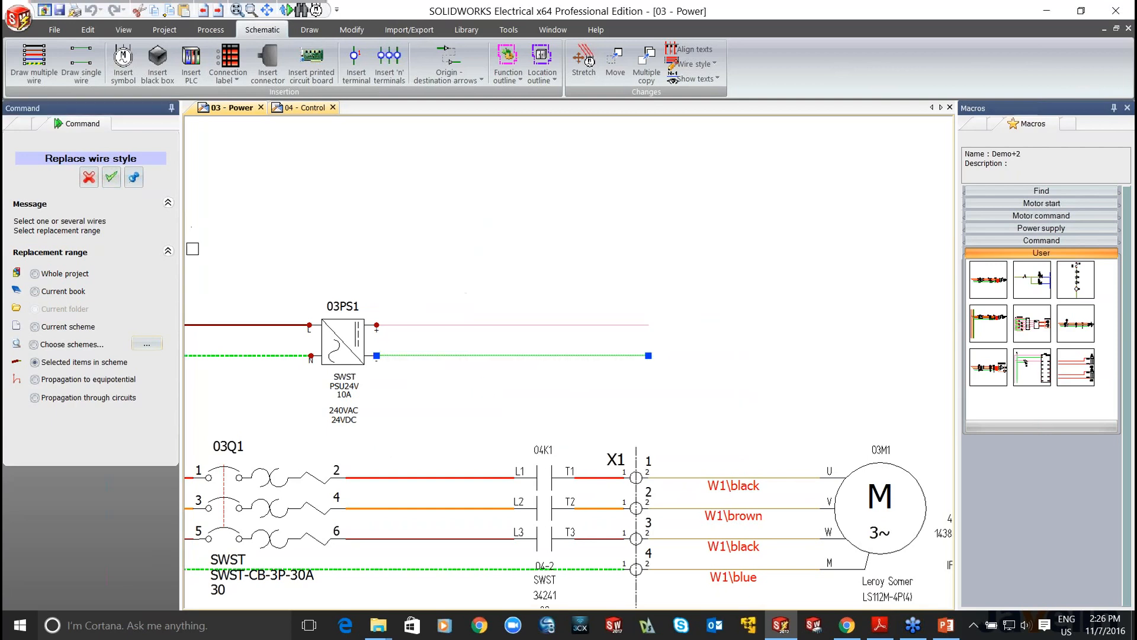
click(89, 179)
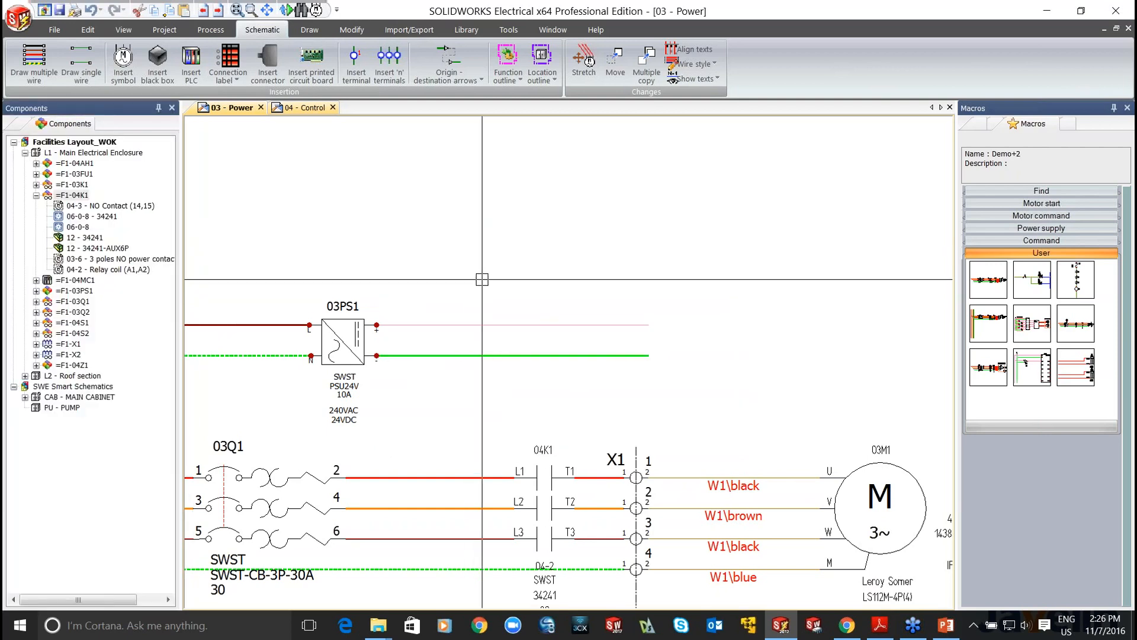
- Link the 24V output wire of 03PS1 on 03 - Power to the left vertical wire on 04 - Control with single origin-destination arrows
click(451, 56)
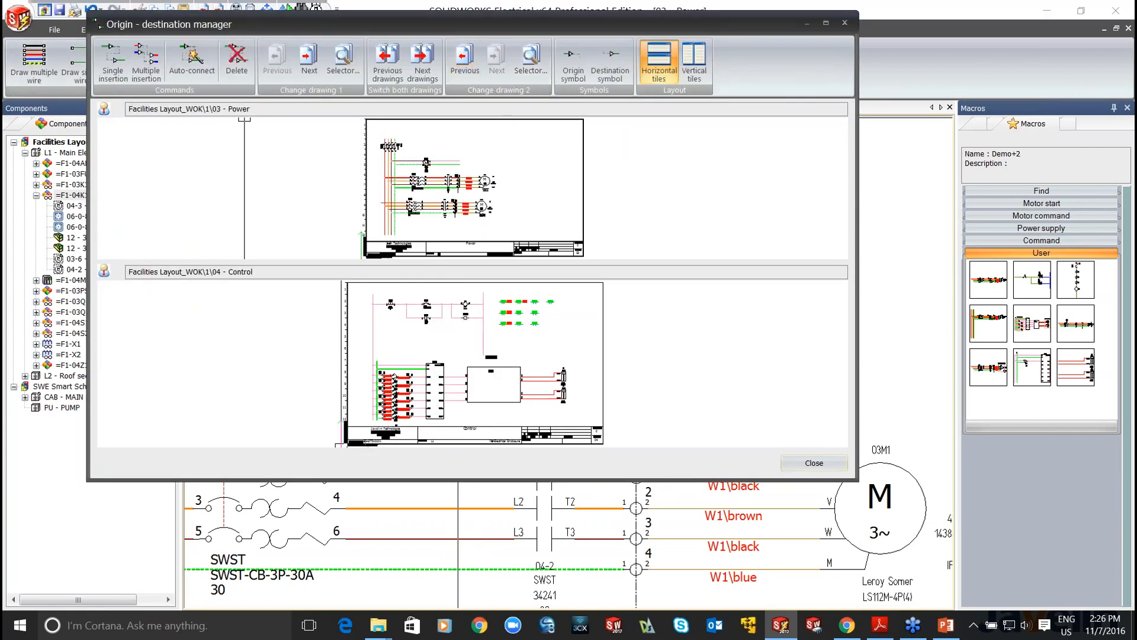
click(112, 59)
click(462, 160)
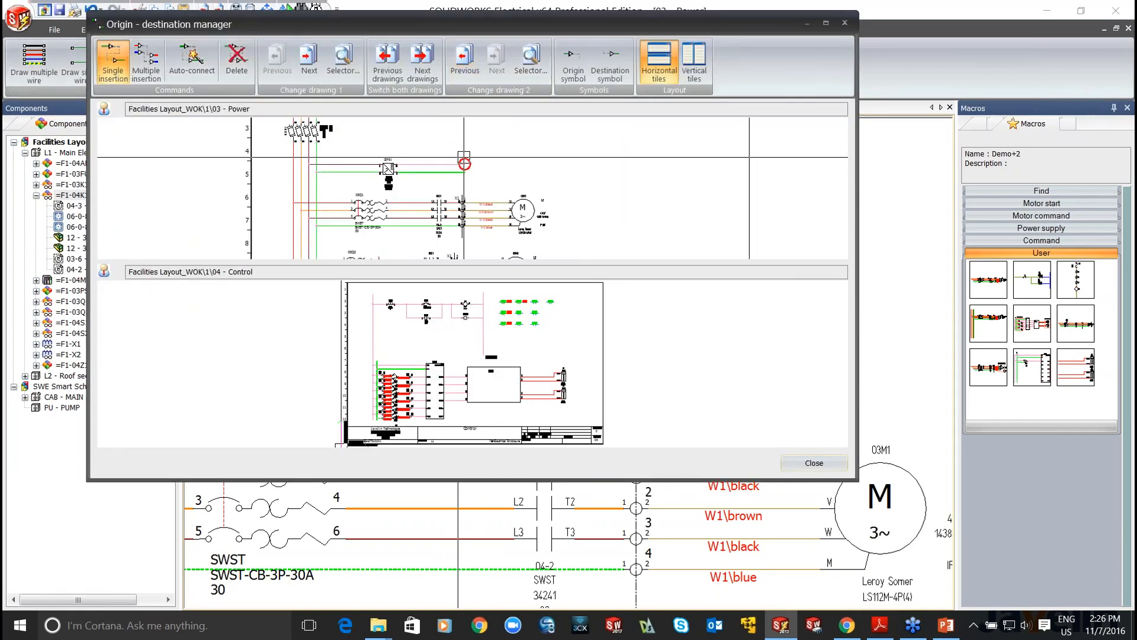
click(379, 305)
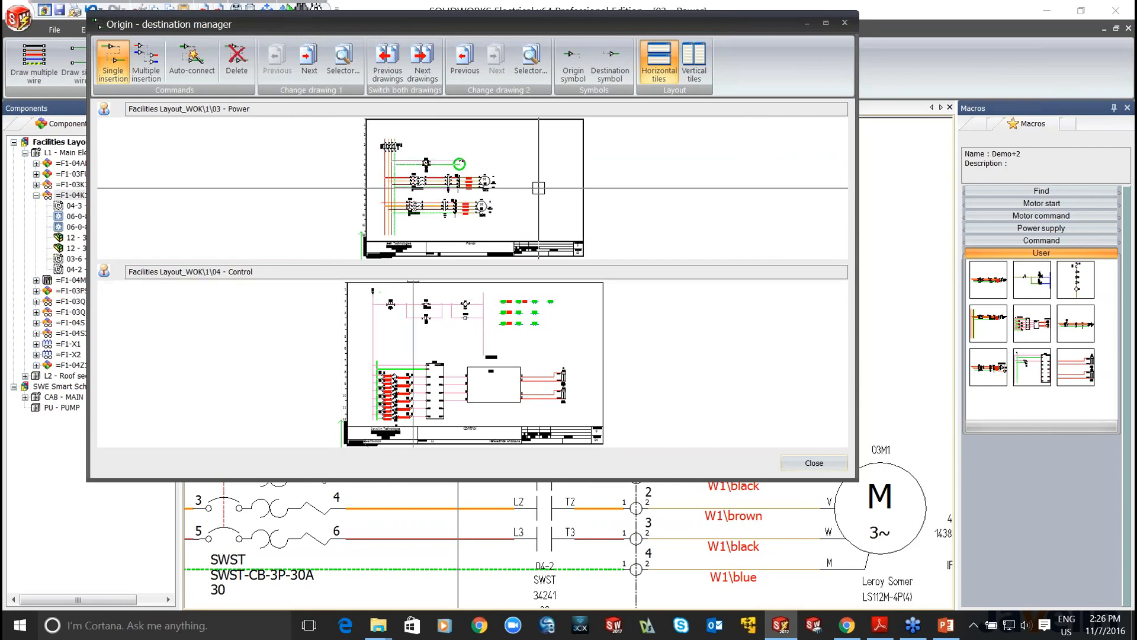
click(751, 417)
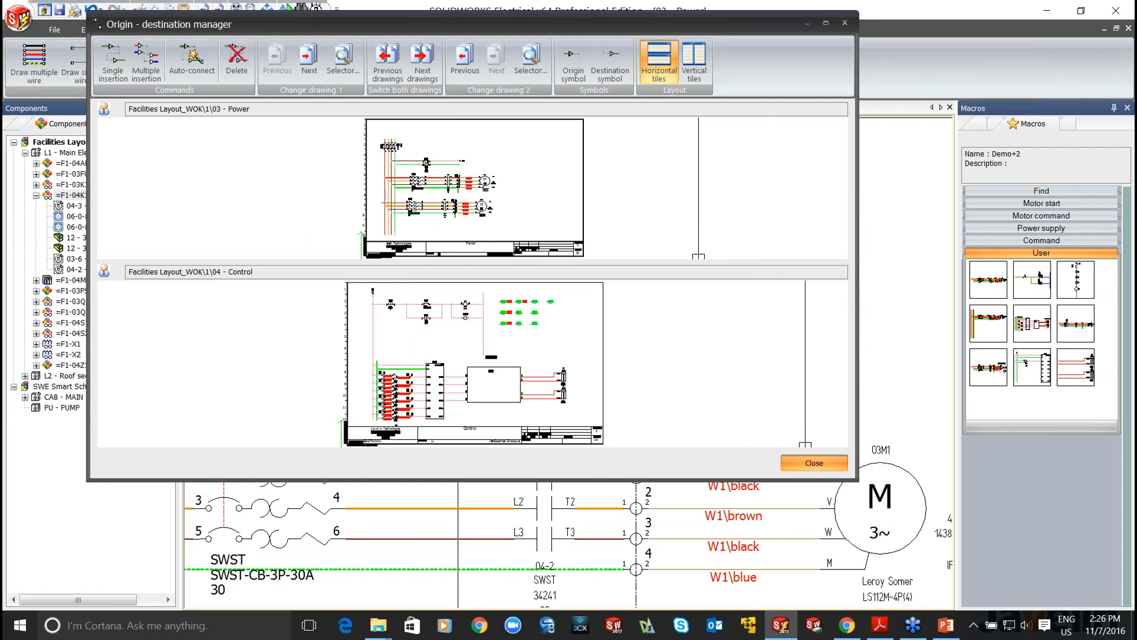
click(814, 462)
- On 04 - Control, replace the style of the vertical wire beside 04K1 and 04AH1 with GND Control, propagating to the equipotential
scroll(567, 308, up, 4)
right_click(491, 175)
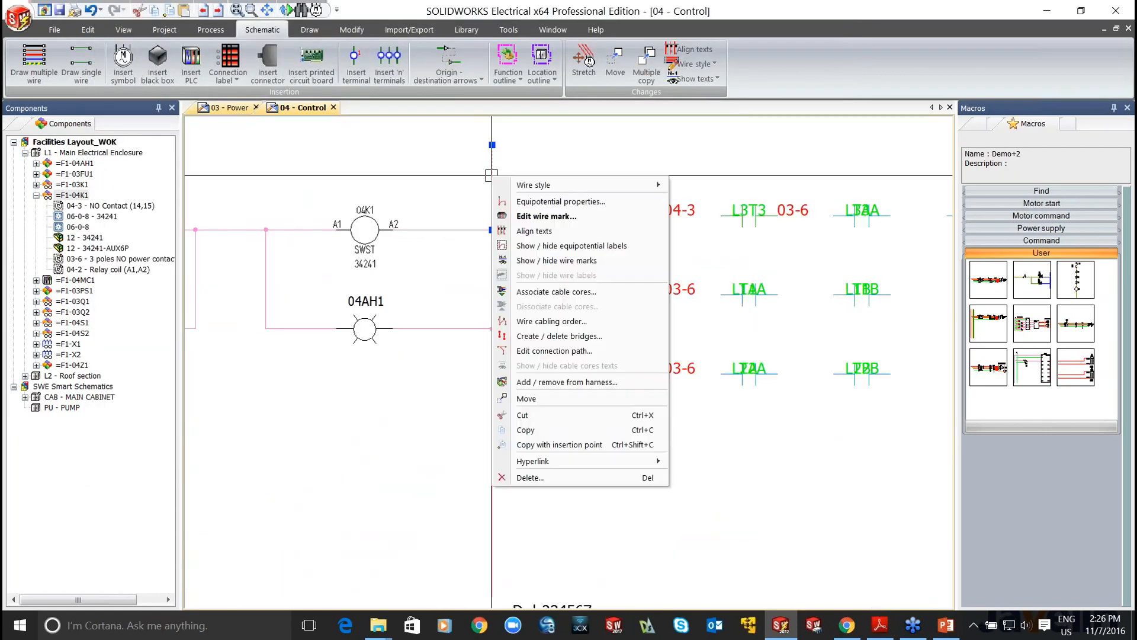
mouse_move(622, 185)
click(709, 214)
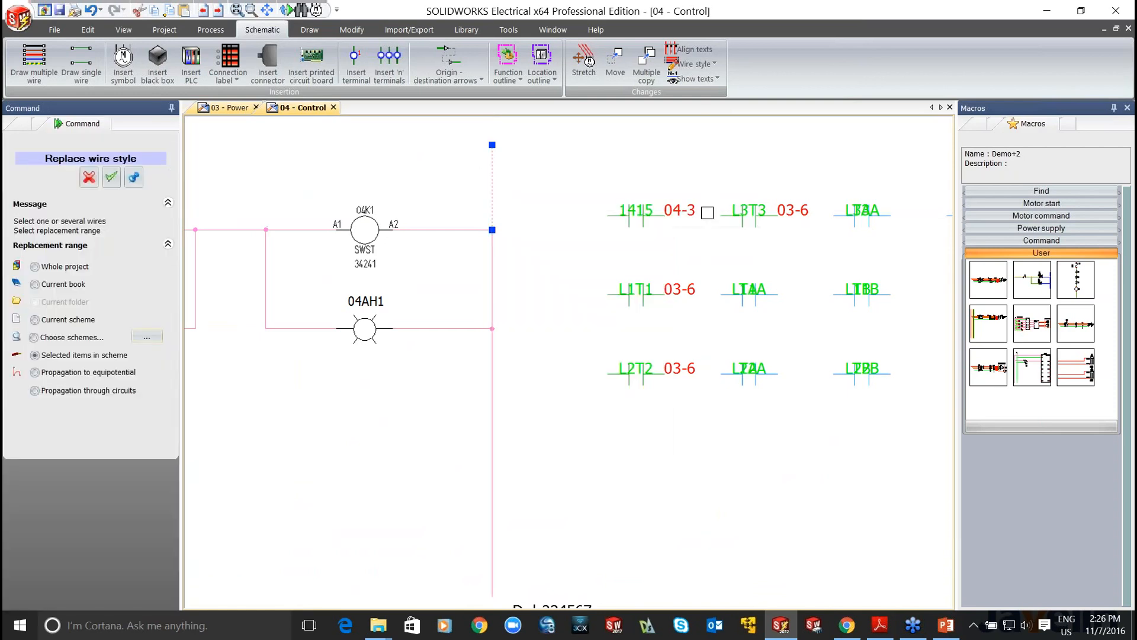
click(114, 380)
click(110, 177)
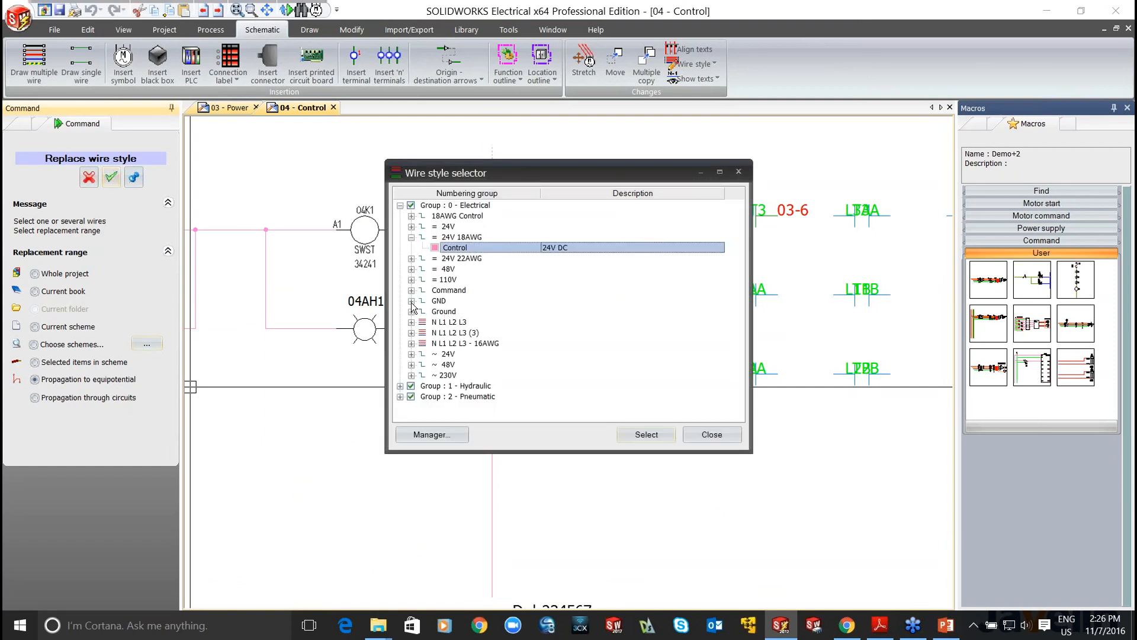
click(412, 301)
click(459, 311)
click(647, 435)
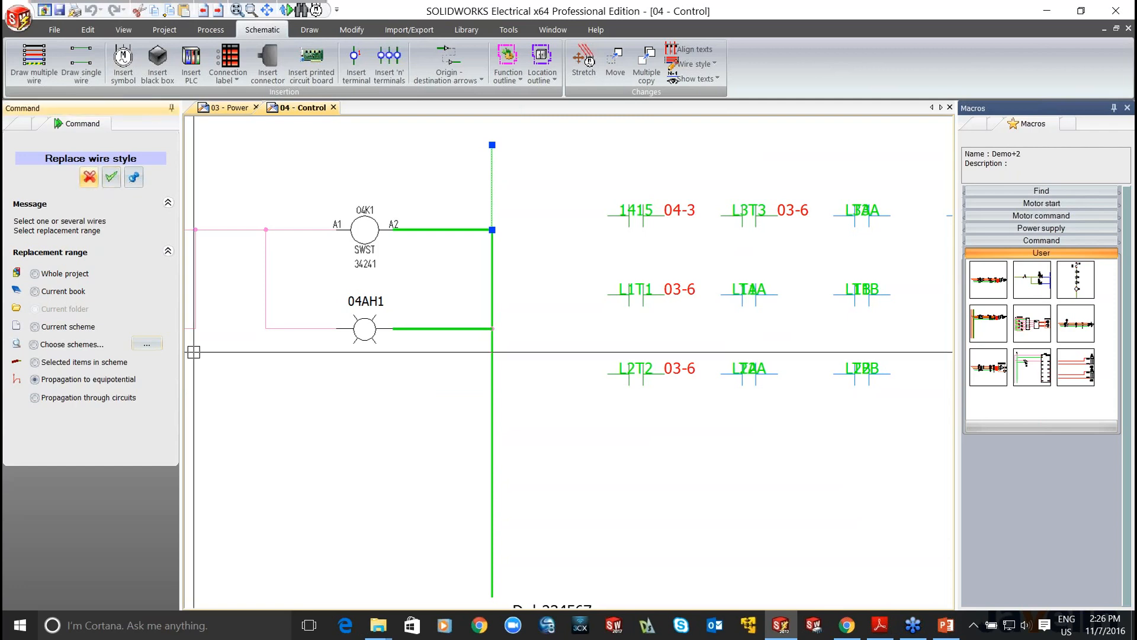
- With single origin-destination arrows, link the GND output of 03PS1 to the upper GND wire on 04 - Control and continue it to the lower GND wire
scroll(449, 427, down, 6)
middle_drag(448, 429, 522, 401)
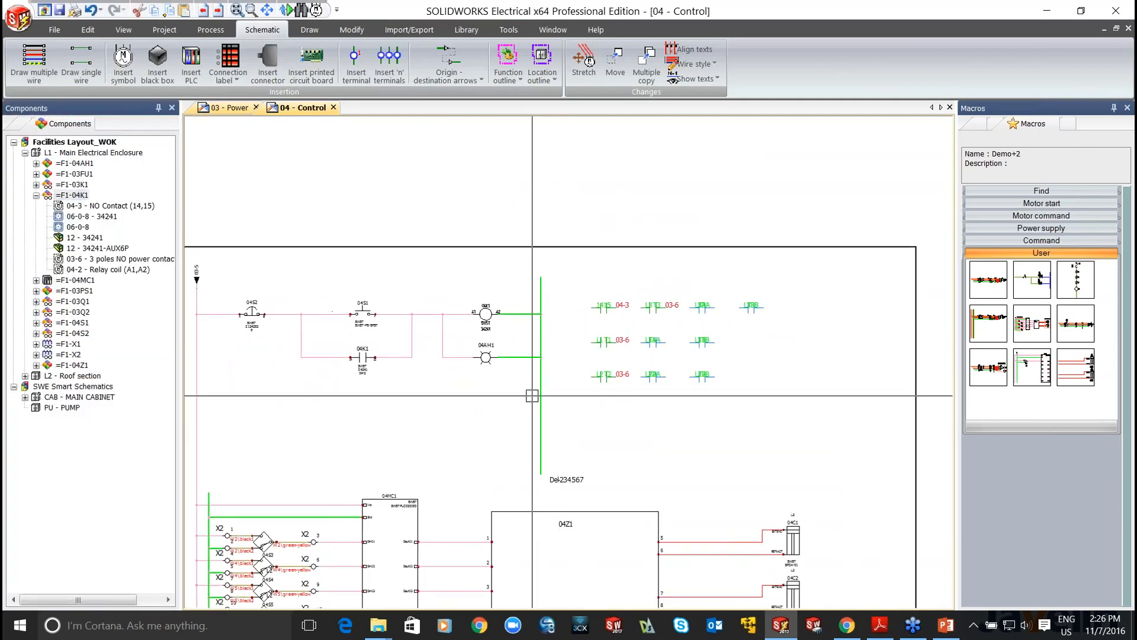
click(439, 63)
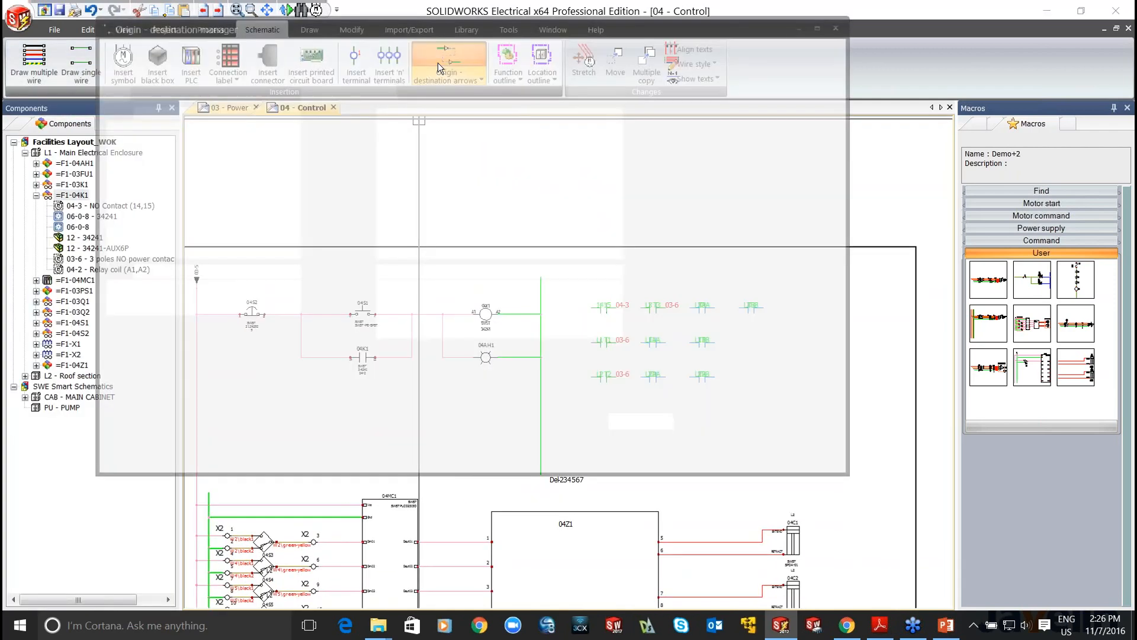
click(824, 23)
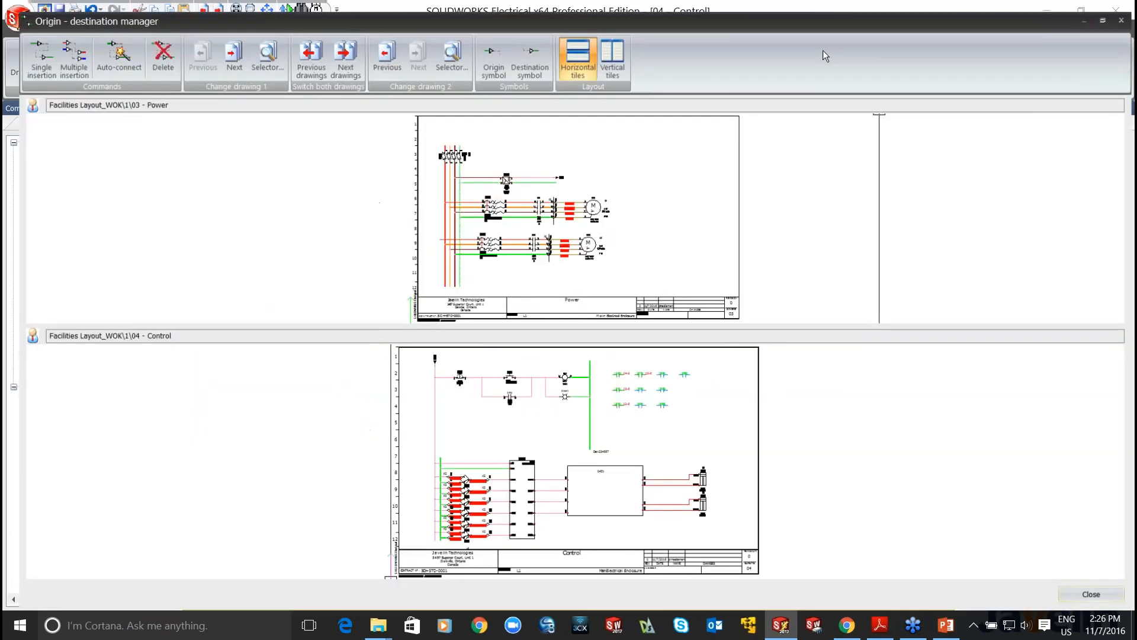
click(605, 360)
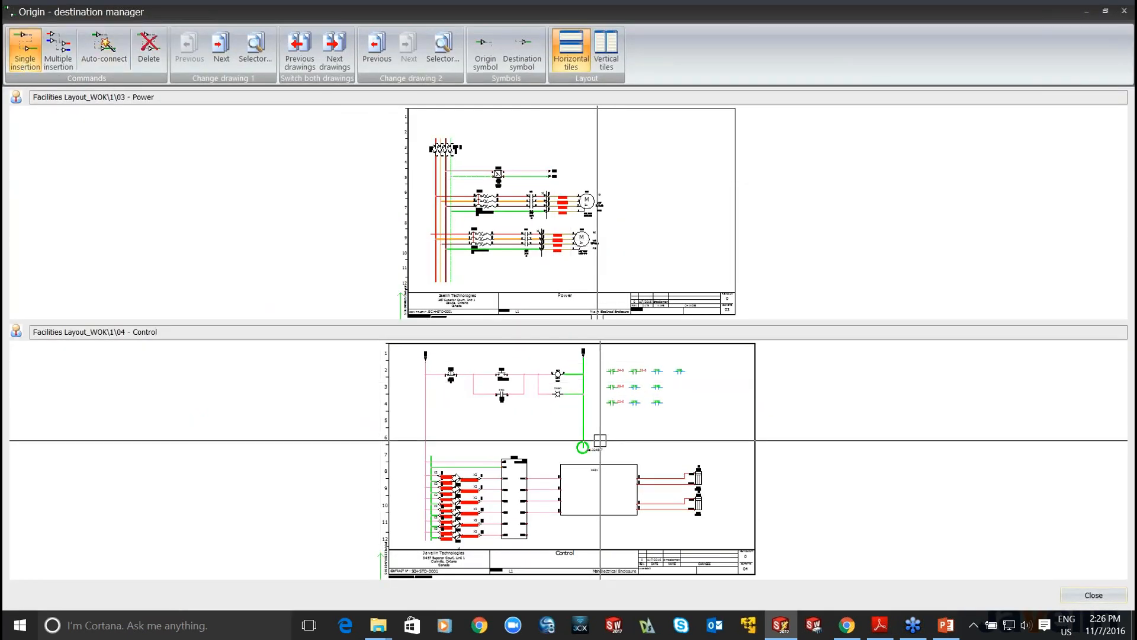
click(464, 445)
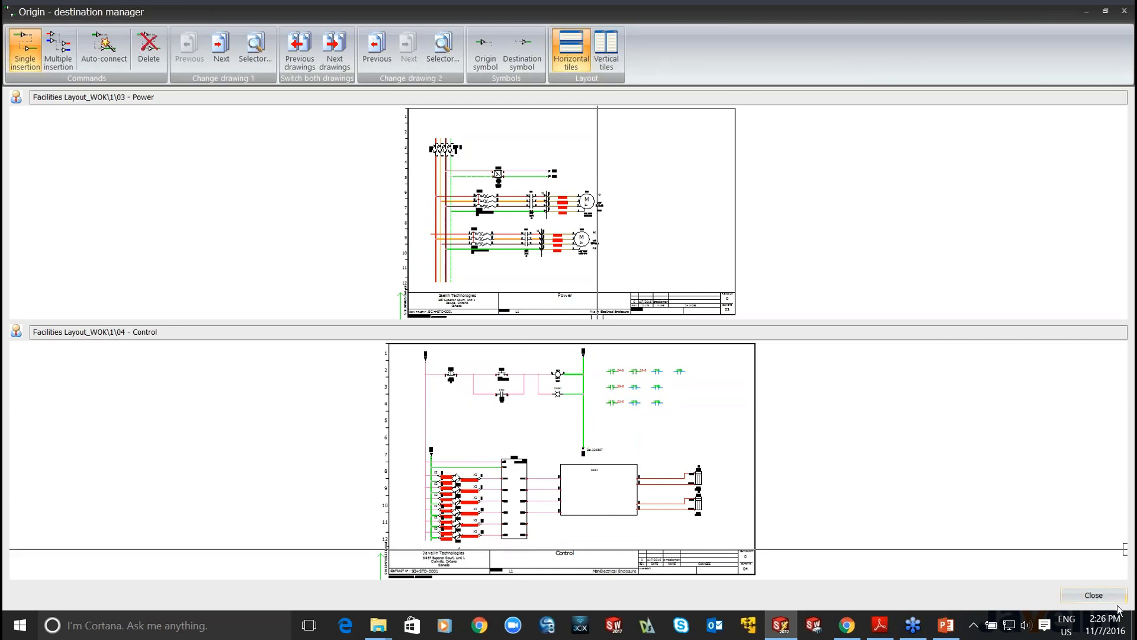
click(1094, 595)
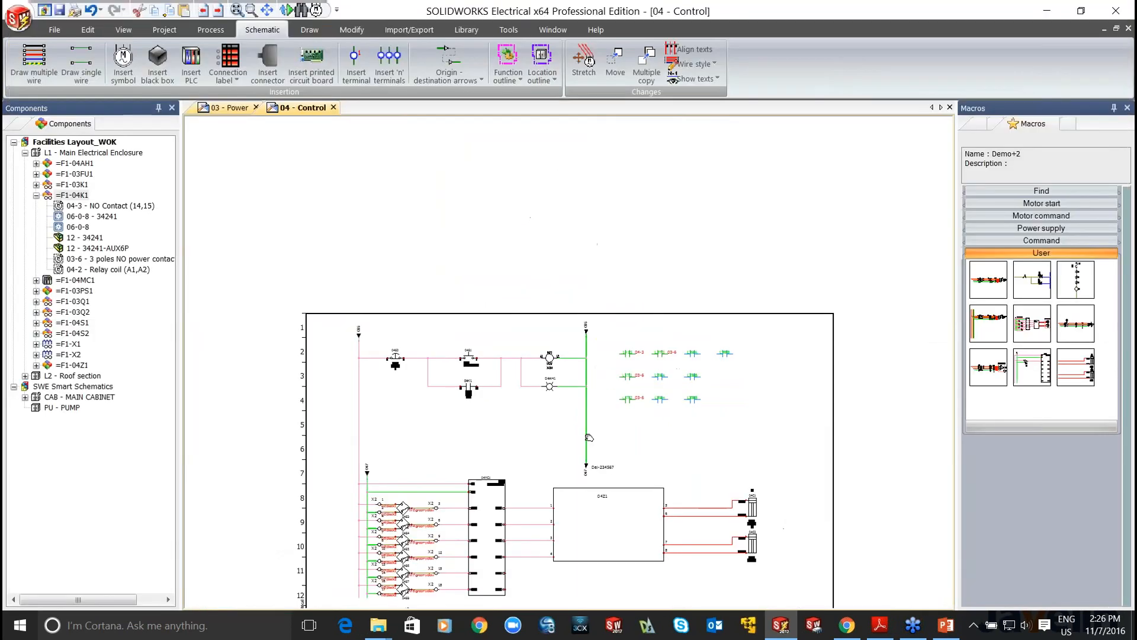
- Follow the origin-destination arrows between the two vertical GND wires on 04 - Control and review the drawing's linked wiring
scroll(594, 386, up, 2)
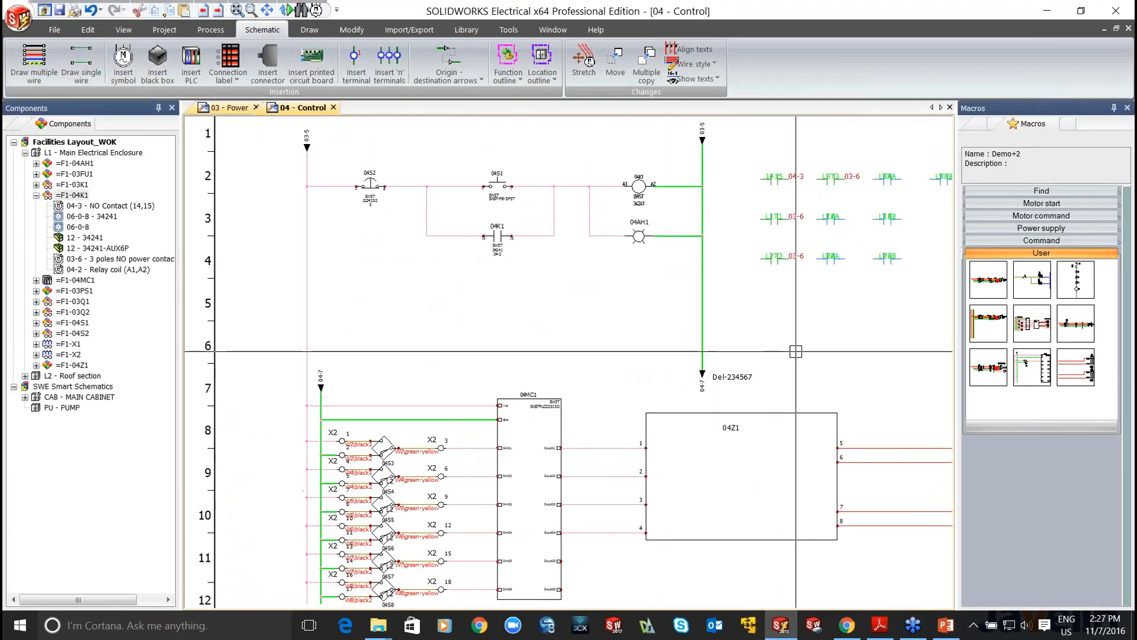
scroll(723, 379, up, 2)
double_click(693, 364)
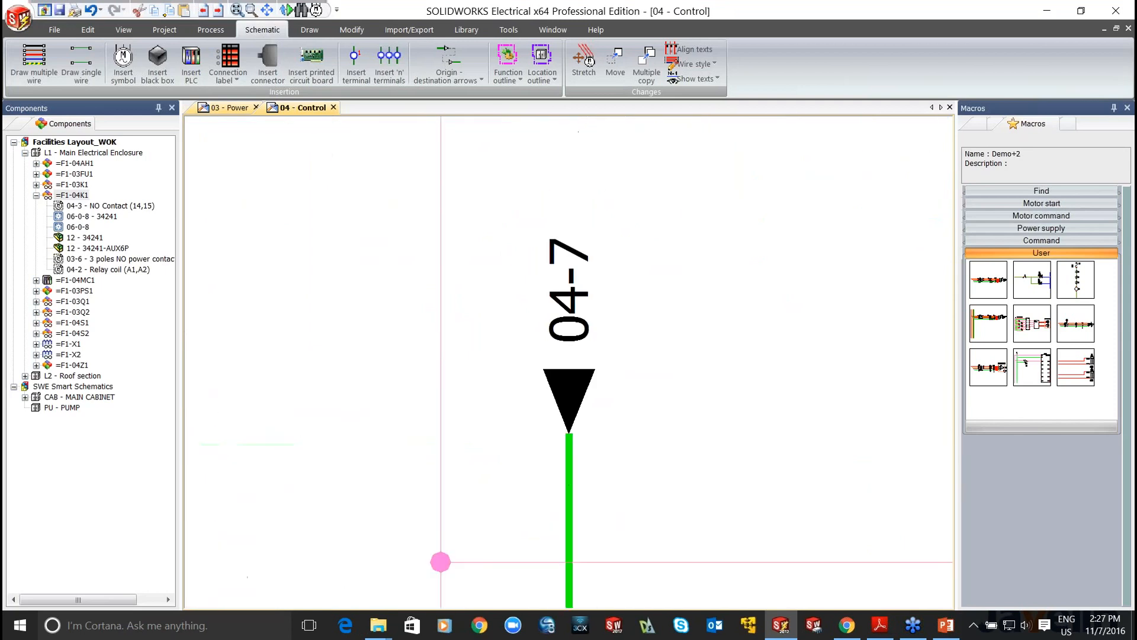
scroll(523, 364, down, 3)
click(540, 341)
double_click(541, 341)
scroll(625, 423, down, 5)
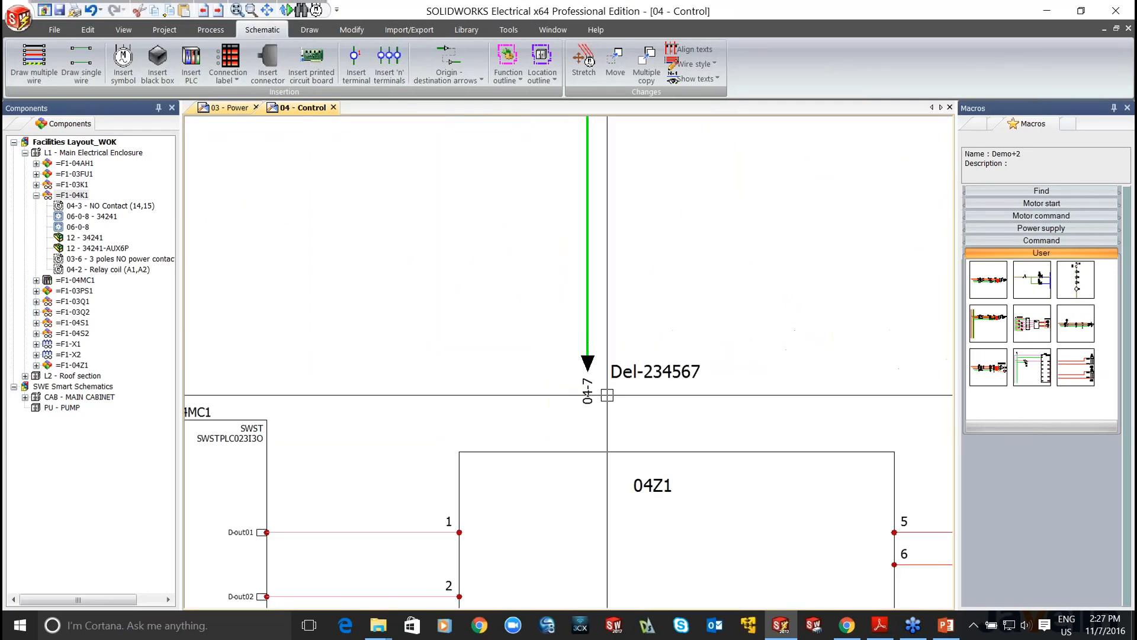
scroll(523, 464, up, 2)
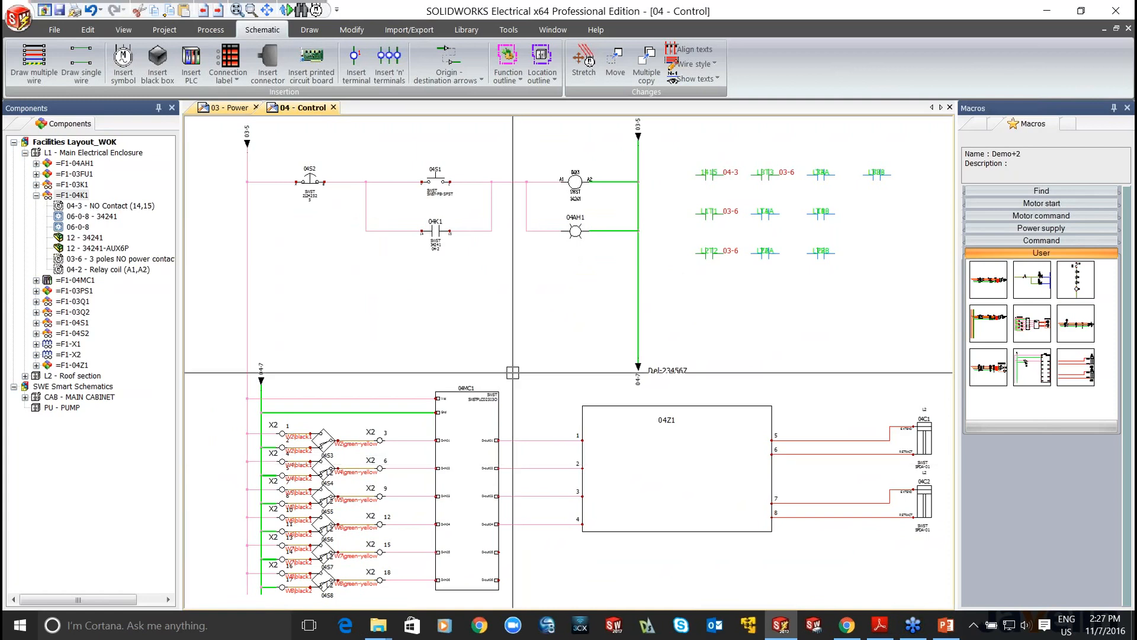
scroll(495, 252, down, 2)
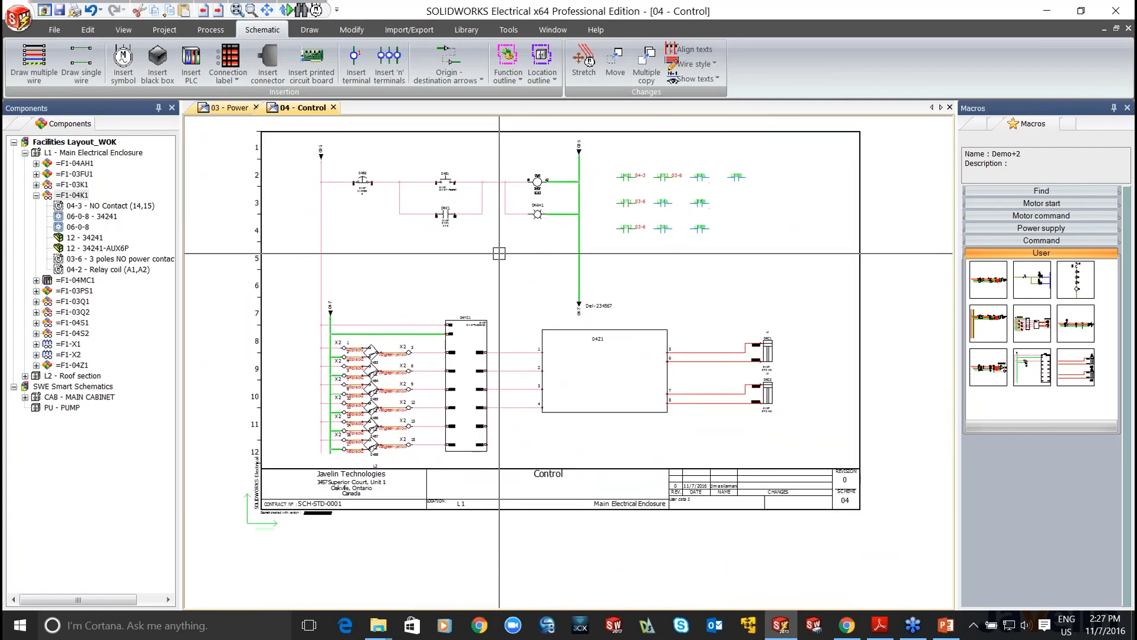
scroll(496, 253, up, 3)
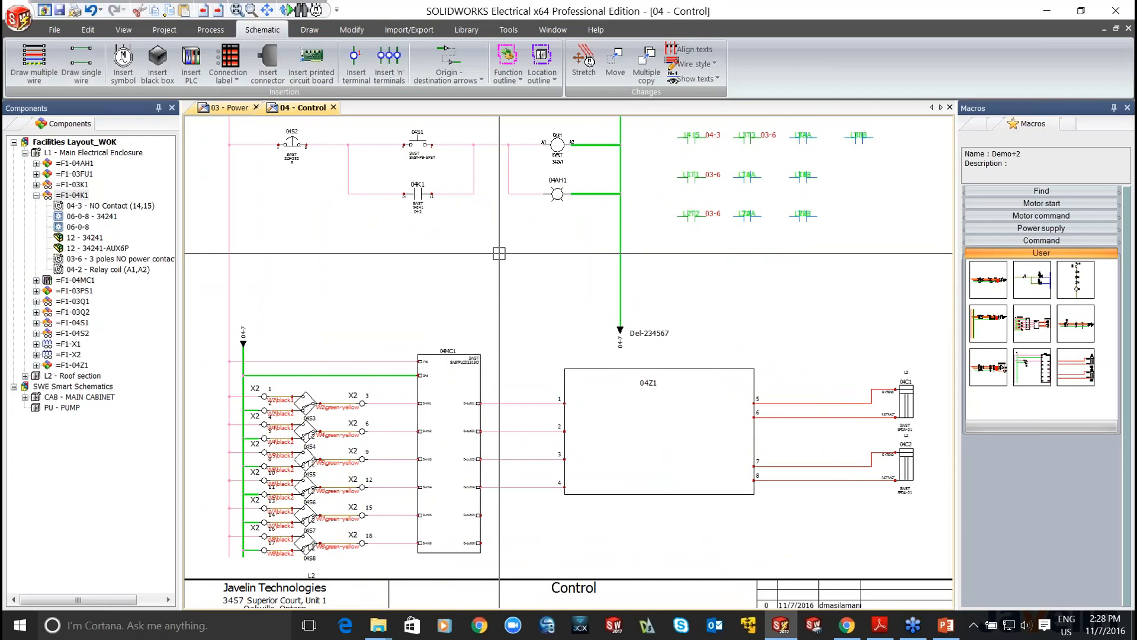
scroll(500, 253, down, 1)
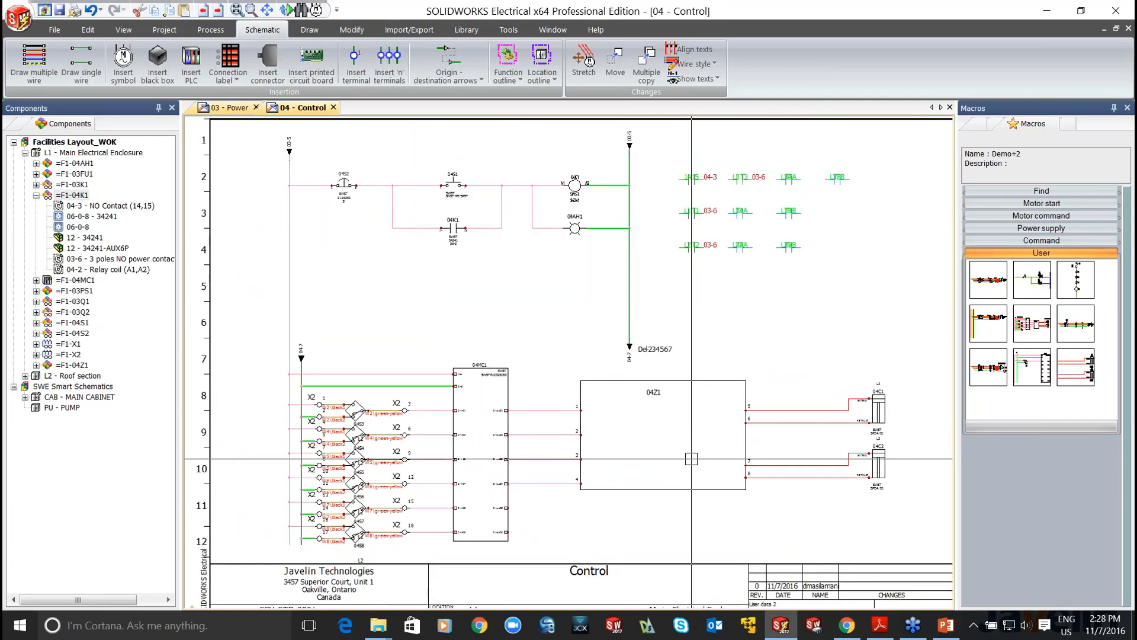
- Switch to the 03 - Power drawing and review the output arrows of 03PS1 and the motor circuits
click(230, 109)
scroll(517, 447, down, 2)
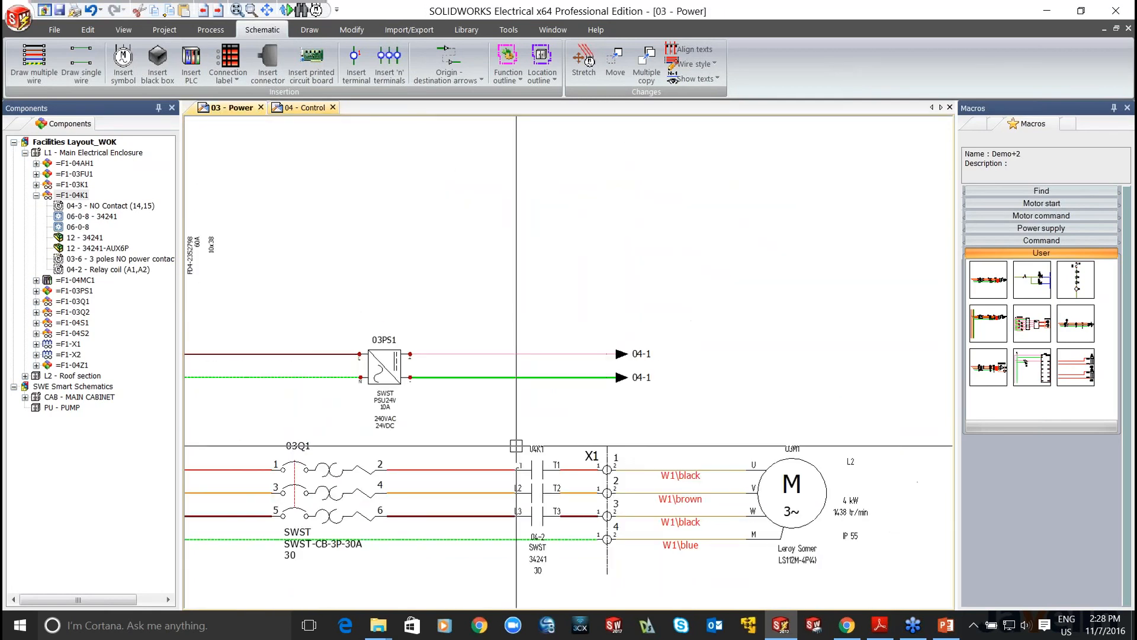
middle_drag(519, 433, 526, 264)
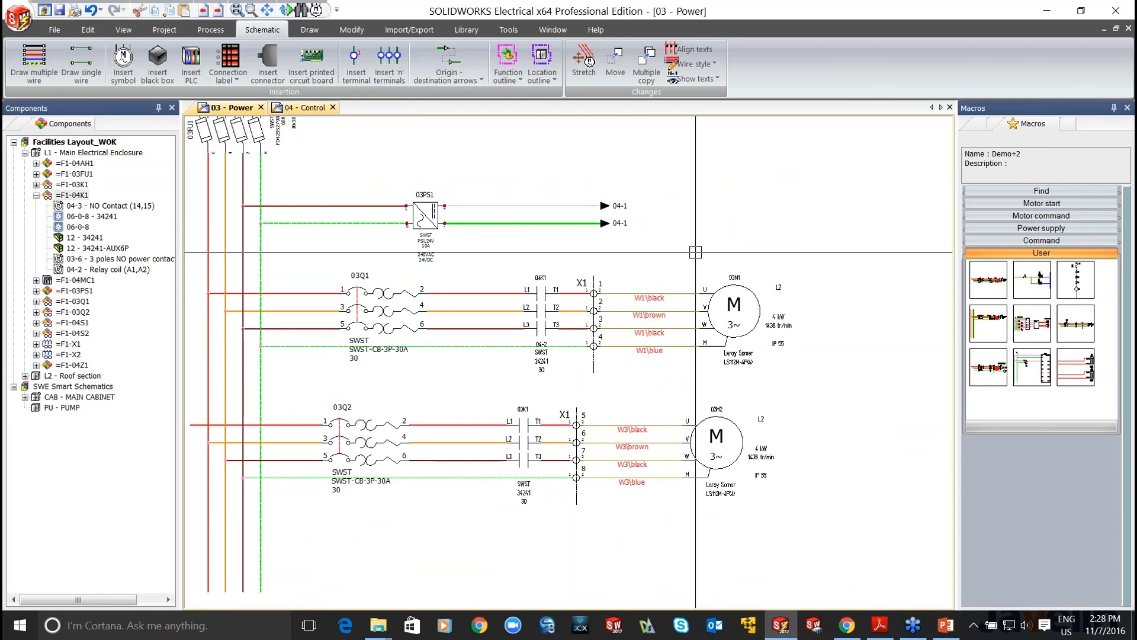
scroll(695, 252, up, 1)
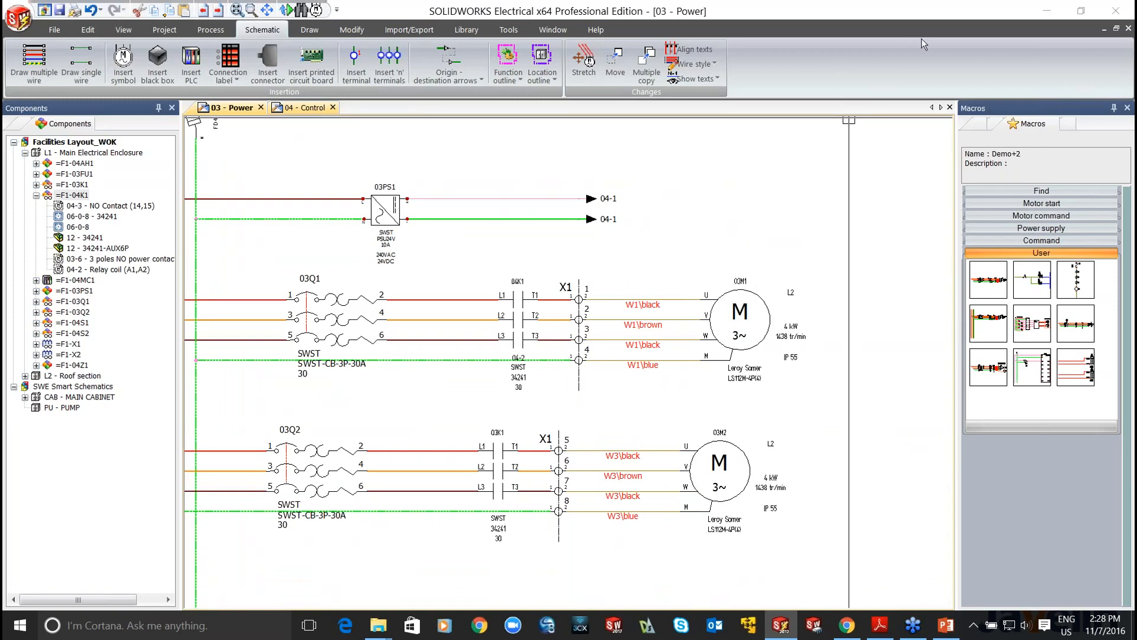
- Display the project's document list and the object properties, and examine the properties of motor 03M1
click(66, 164)
click(18, 126)
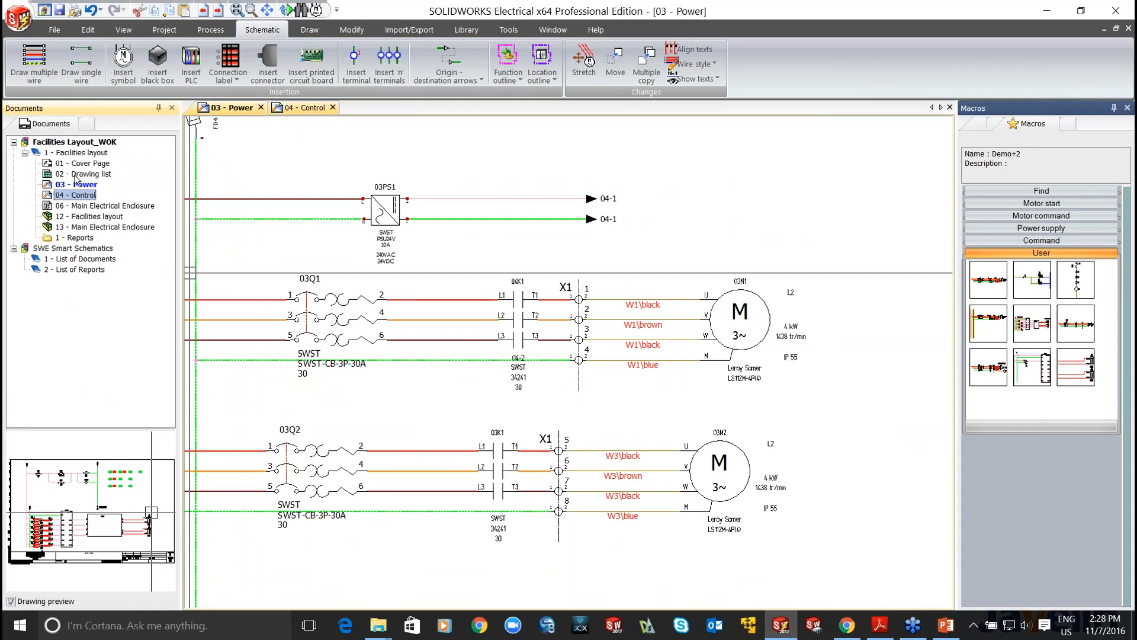
click(978, 124)
click(1037, 125)
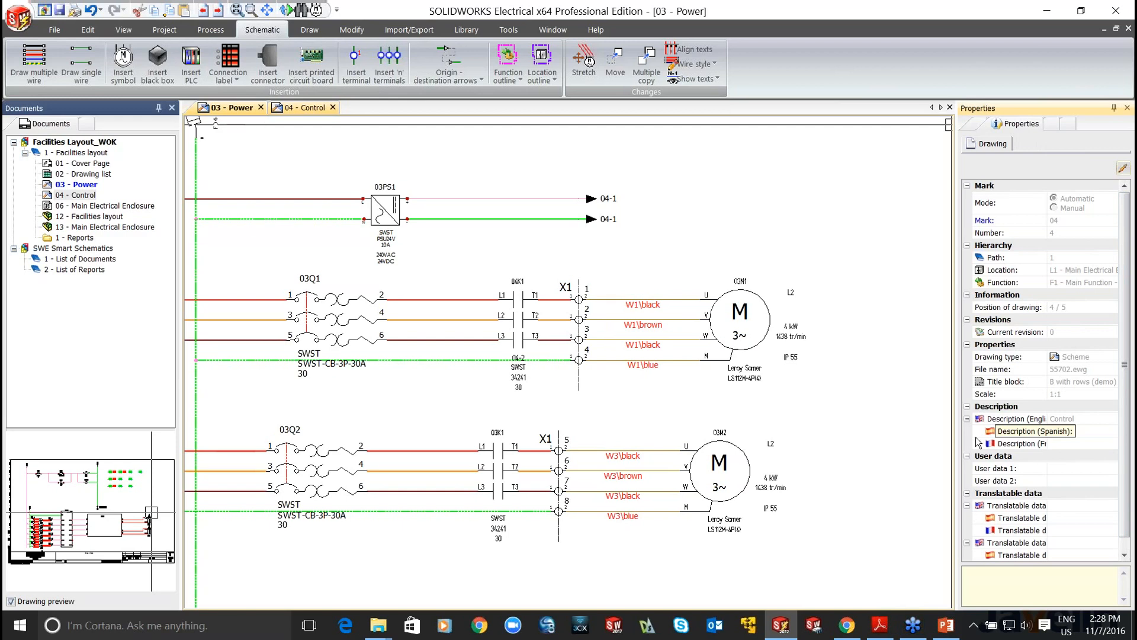
click(753, 347)
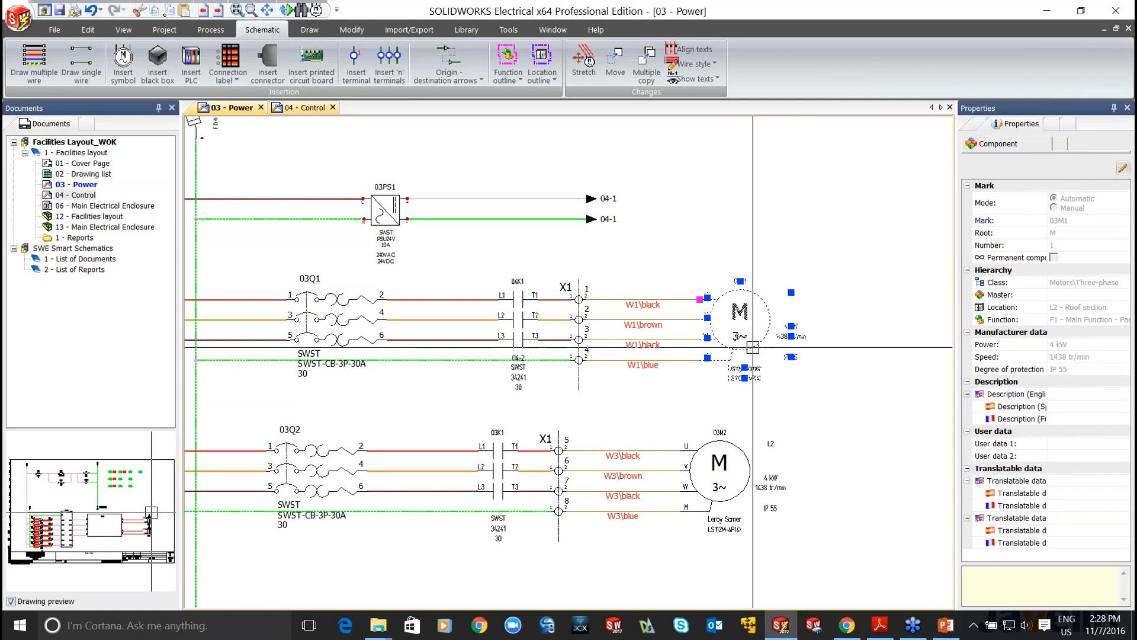
key(Escape)
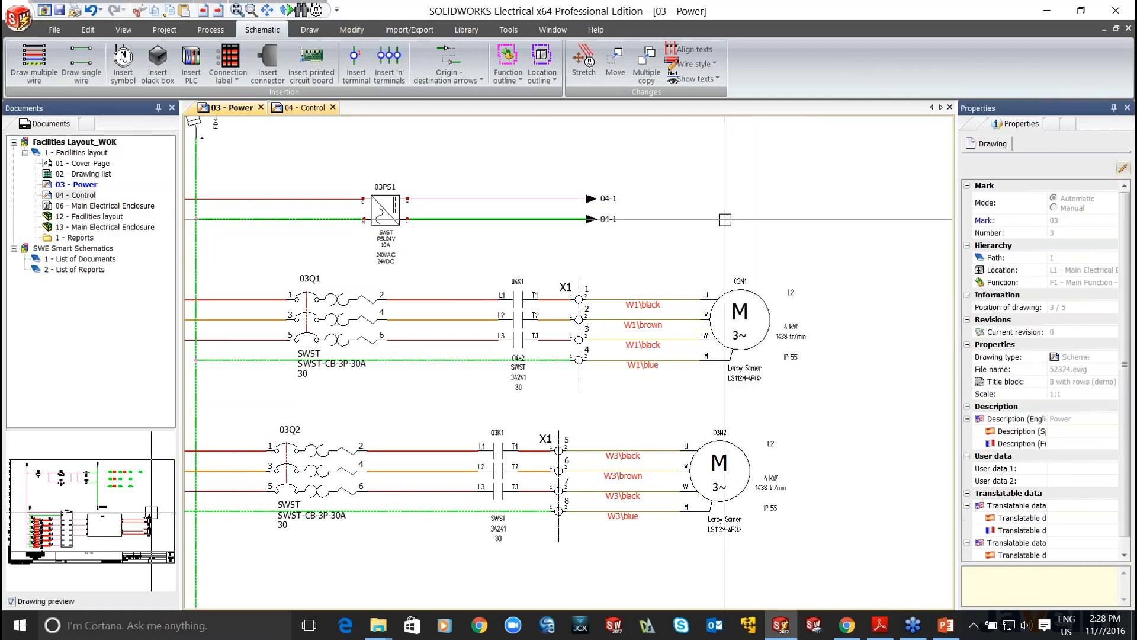
- Remove the wire numbers across the whole project while retaining manually entered numbers
click(211, 29)
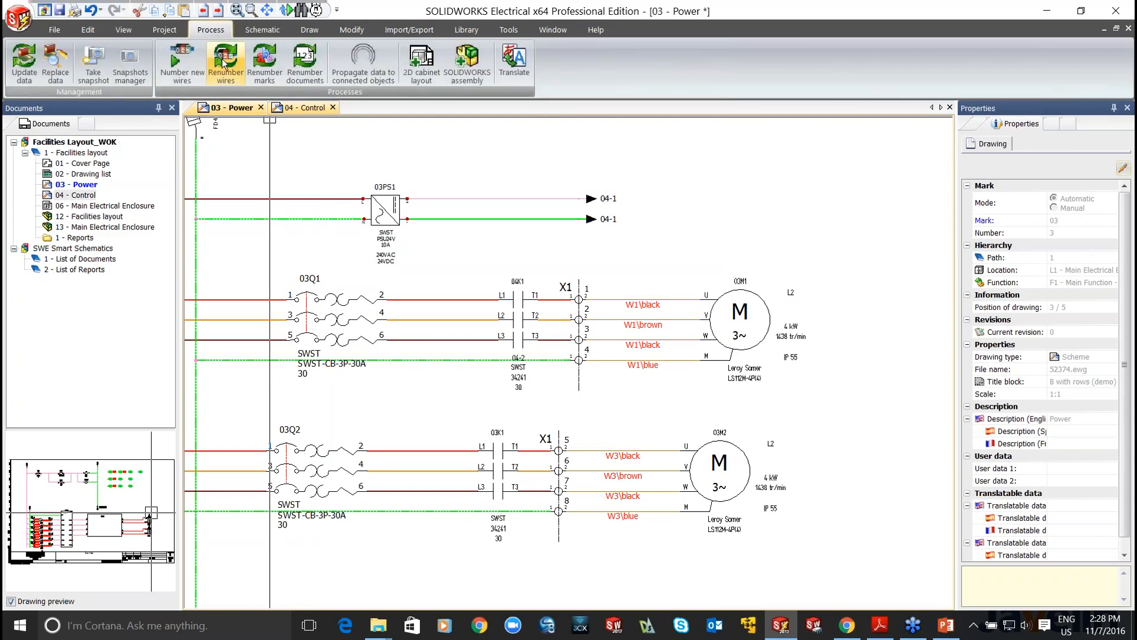
click(226, 60)
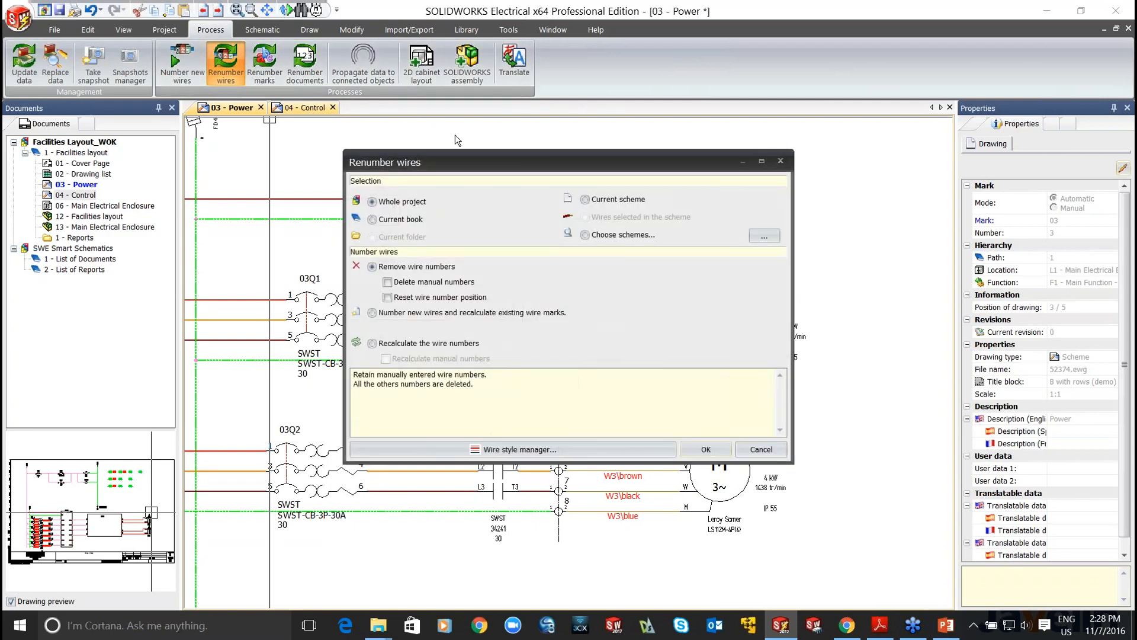
drag(471, 159, 473, 216)
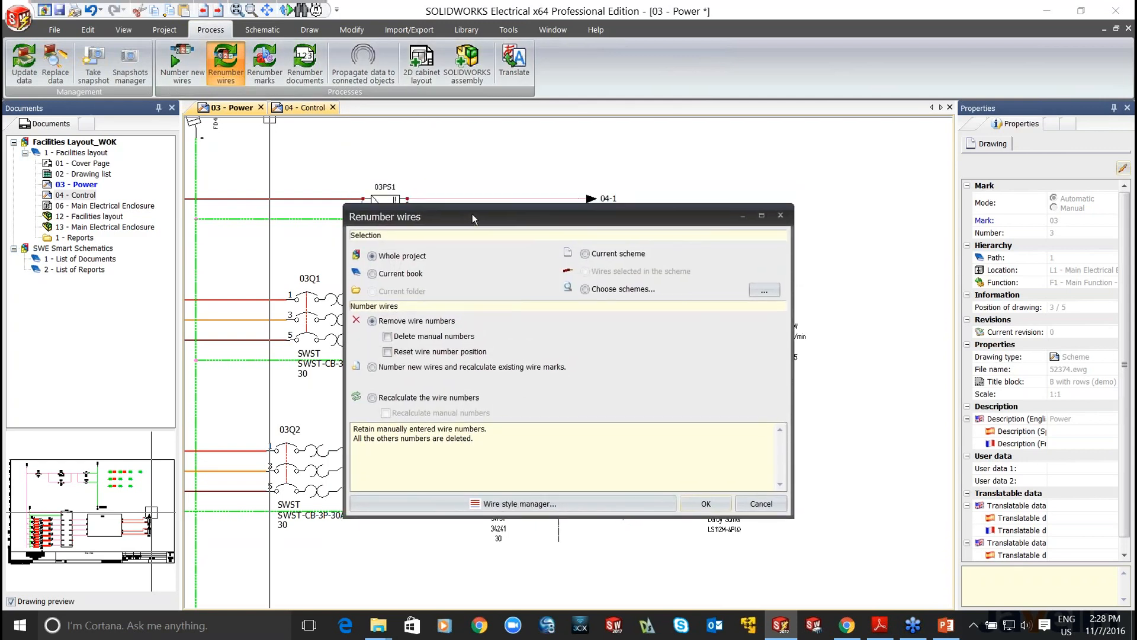
click(708, 504)
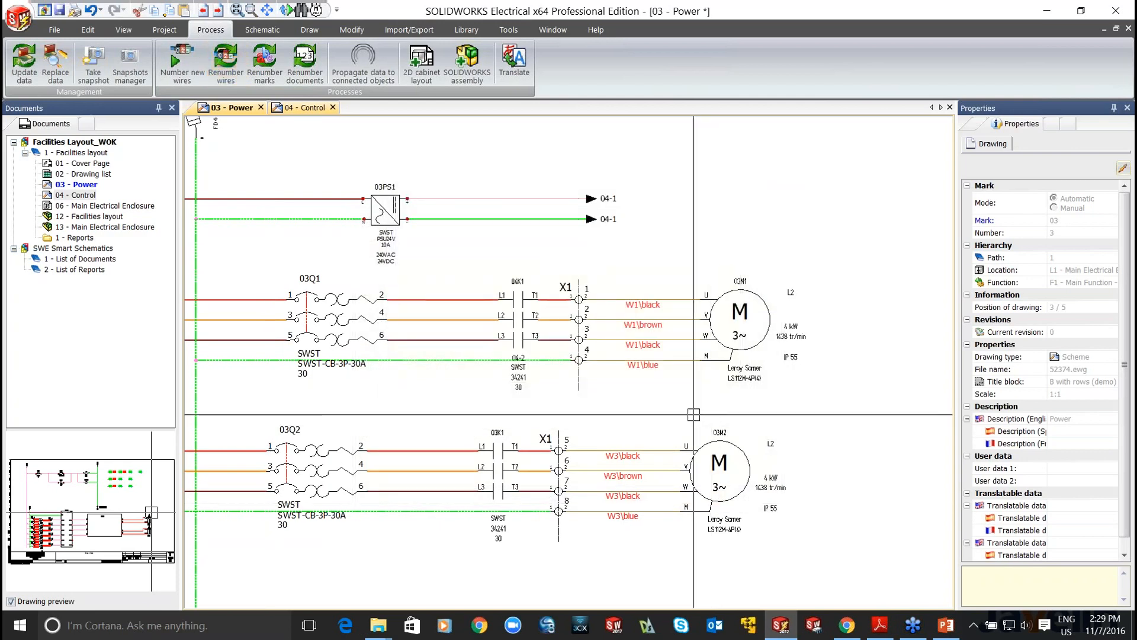
- Check the 03 - Power wires for numbers and examine the properties of the top wire between 03Q1 and contact 04K1
scroll(528, 393, up, 1)
scroll(439, 379, down, 4)
middle_drag(420, 315, 472, 303)
scroll(472, 303, up, 1)
scroll(465, 269, up, 4)
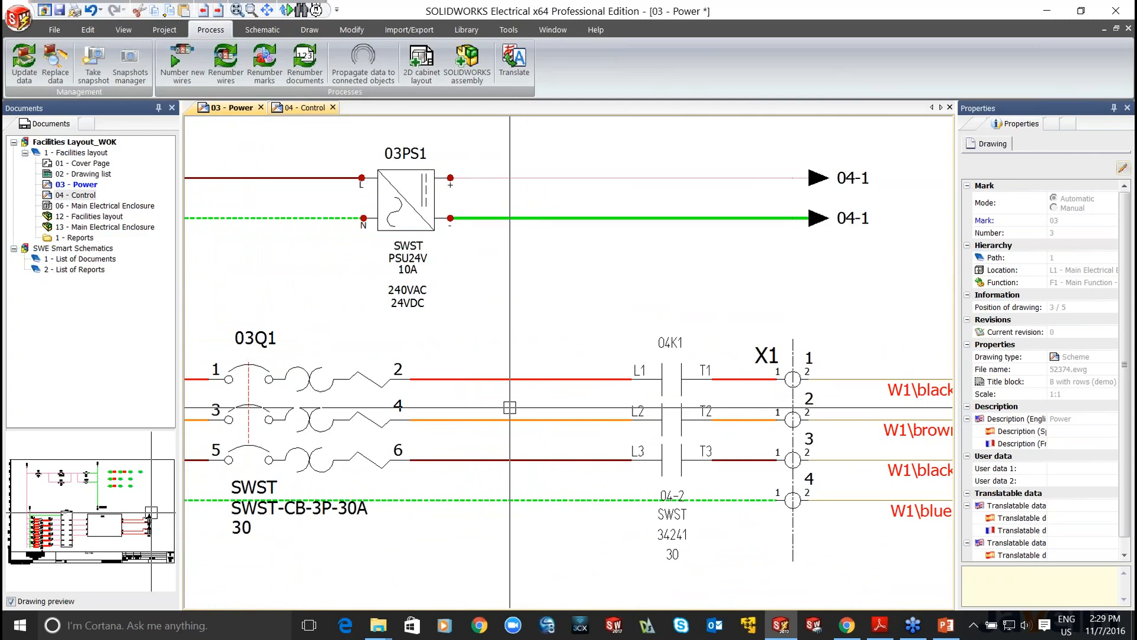
click(500, 378)
scroll(500, 377, down, 1)
scroll(499, 377, down, 2)
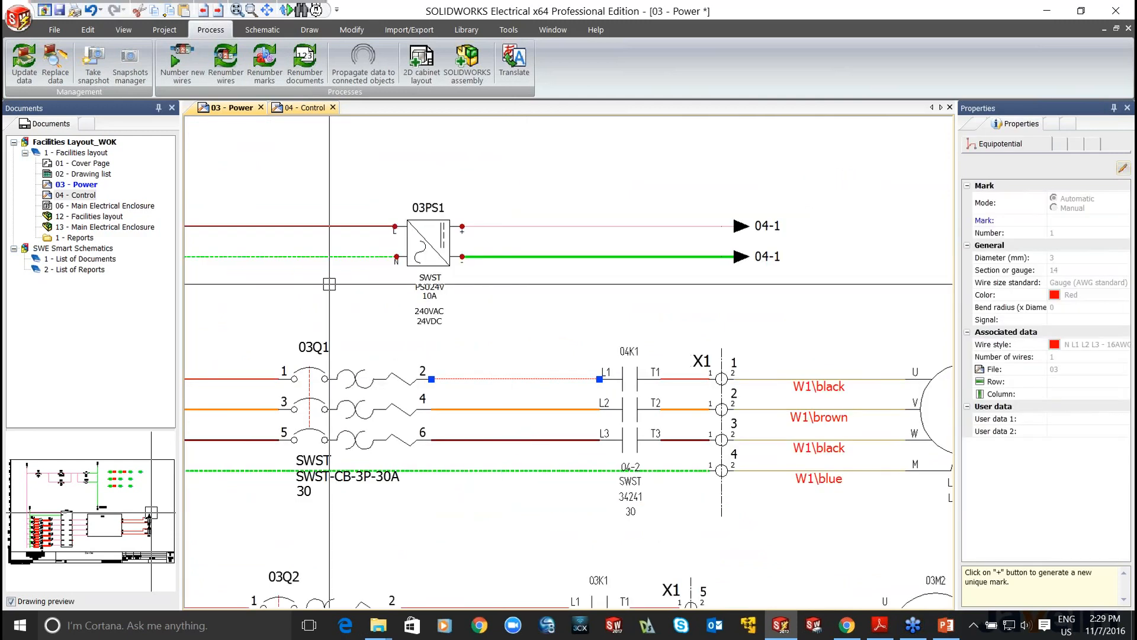
- Number the new wires without modifying the existing numbers
click(181, 63)
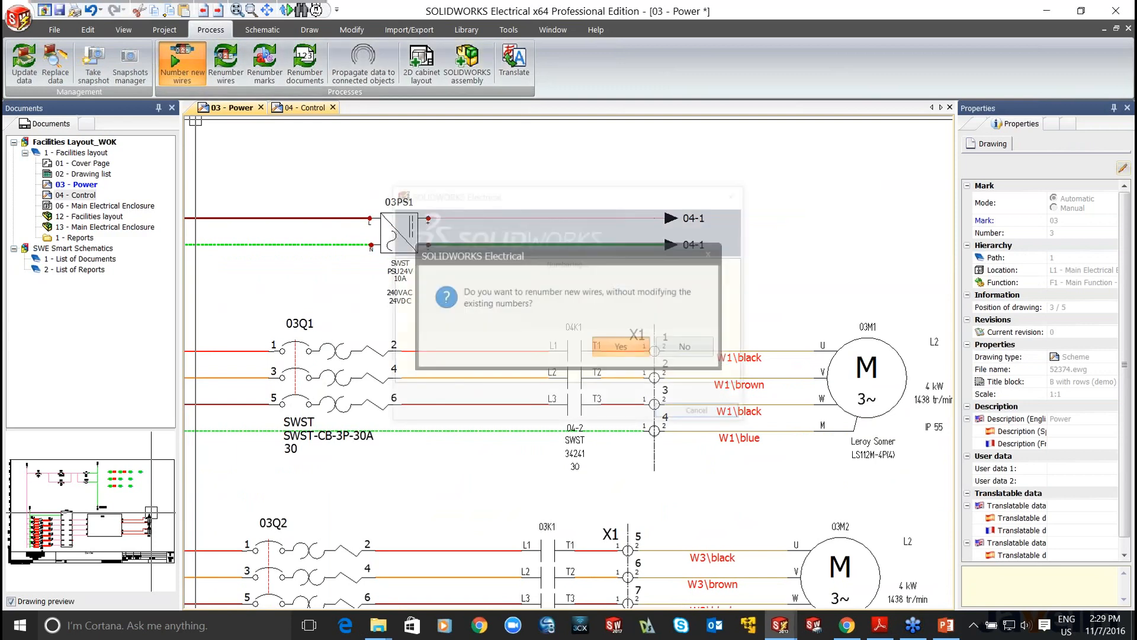
click(621, 347)
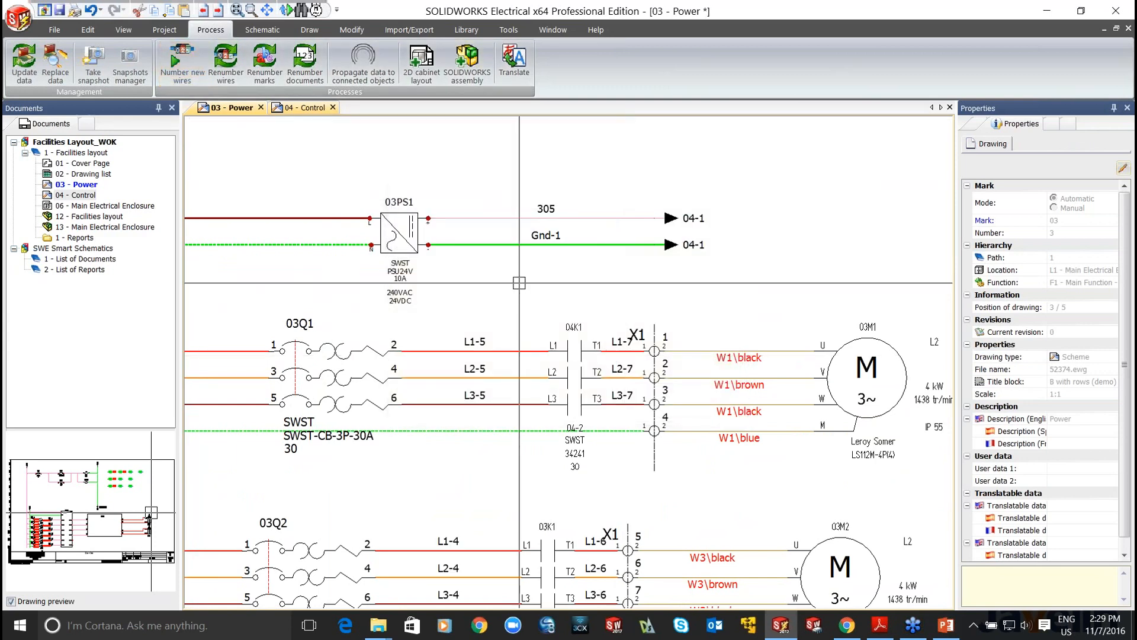
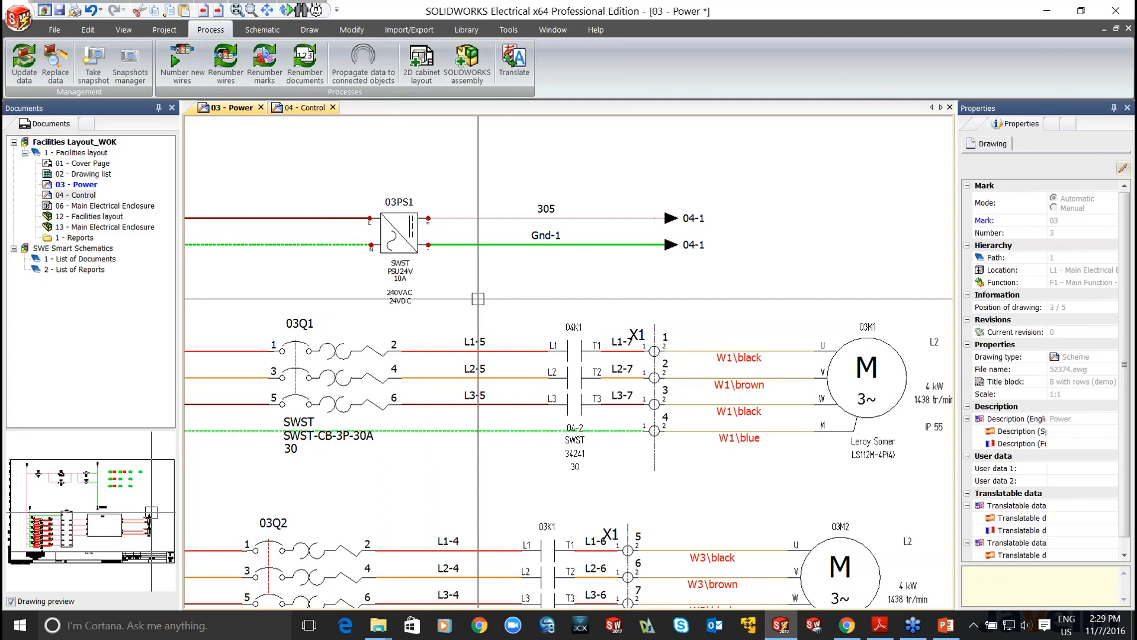
- Add a propagation for the current book that copies the Mark from Terminal objects
click(367, 74)
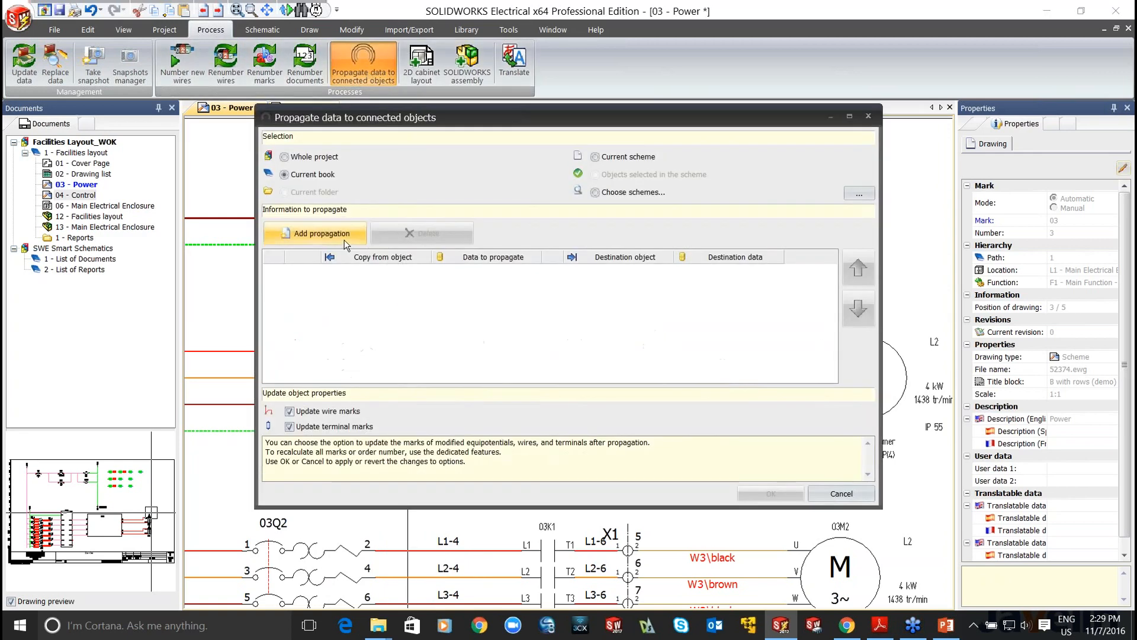
click(340, 235)
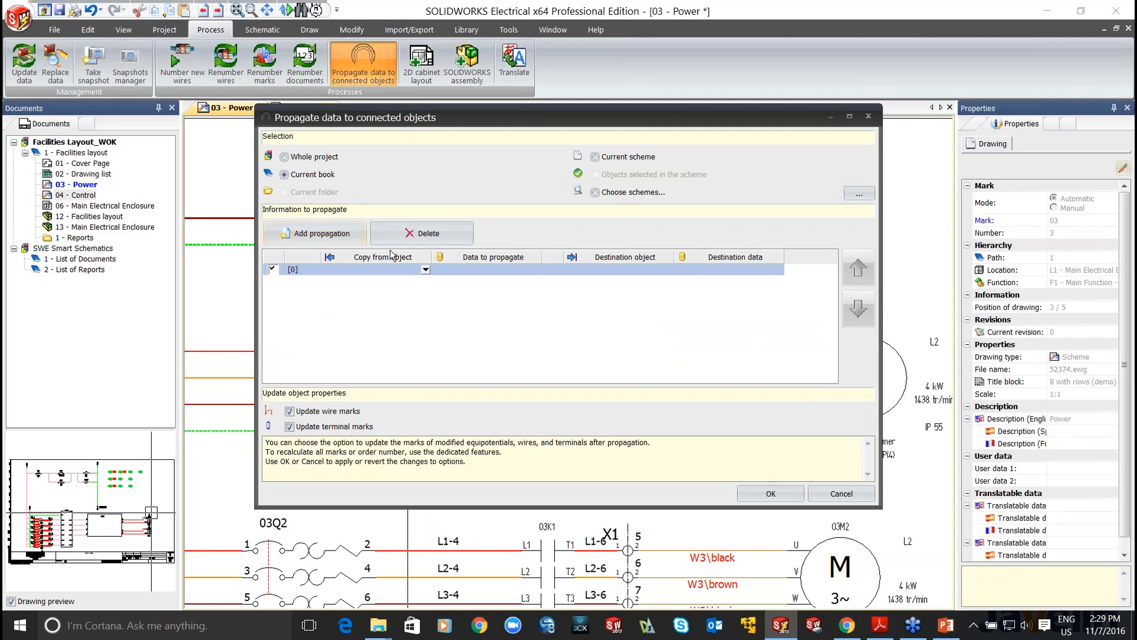
click(426, 270)
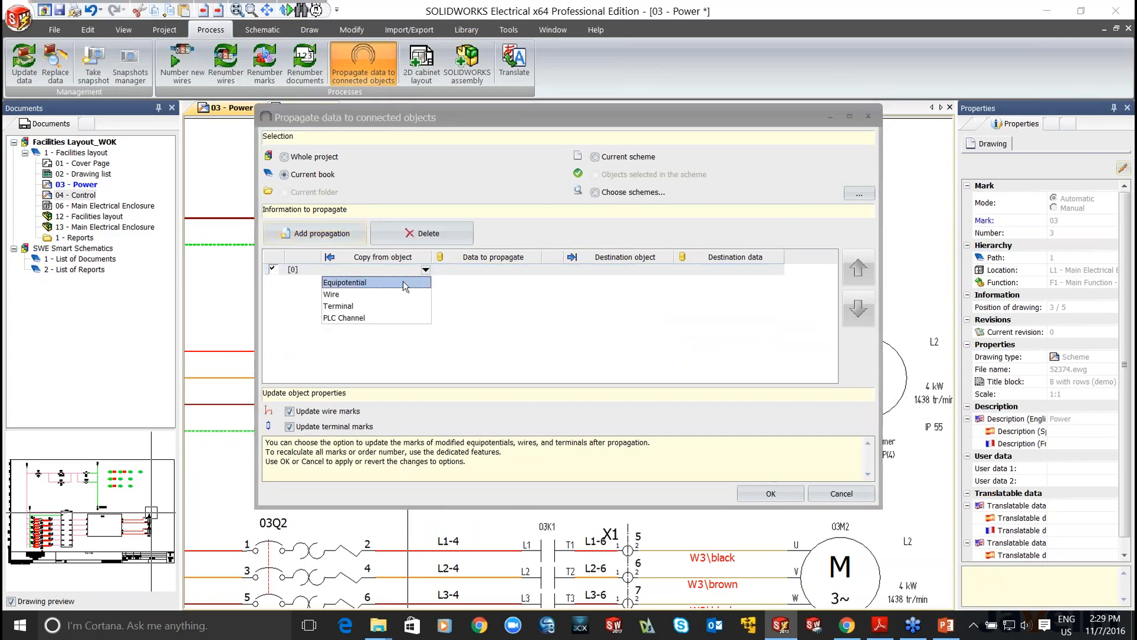
click(379, 306)
click(495, 269)
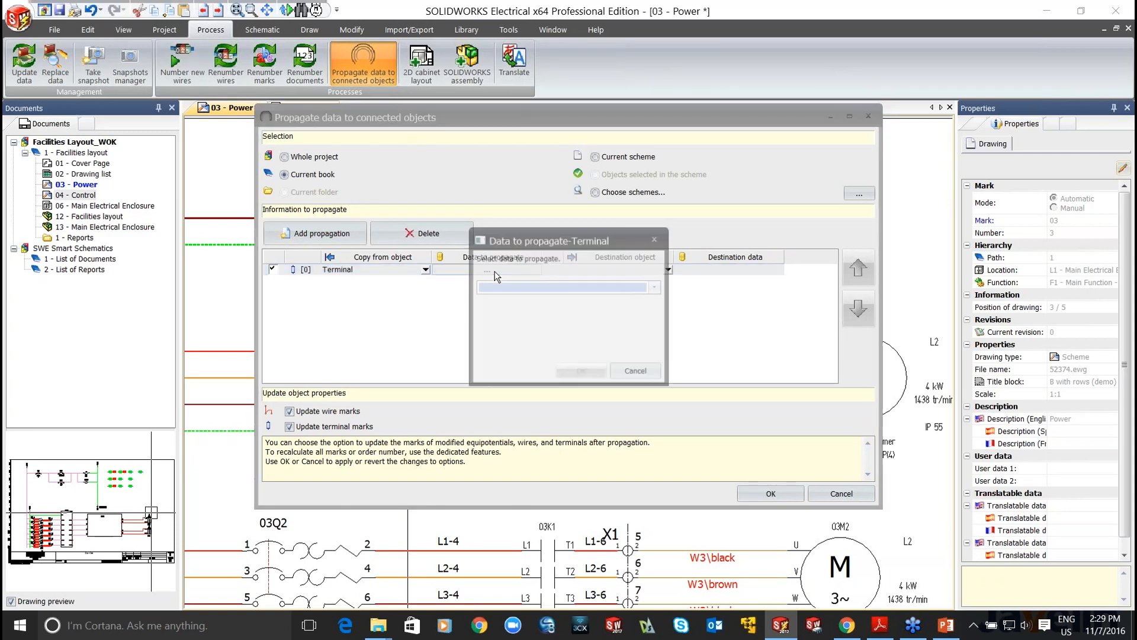
click(656, 287)
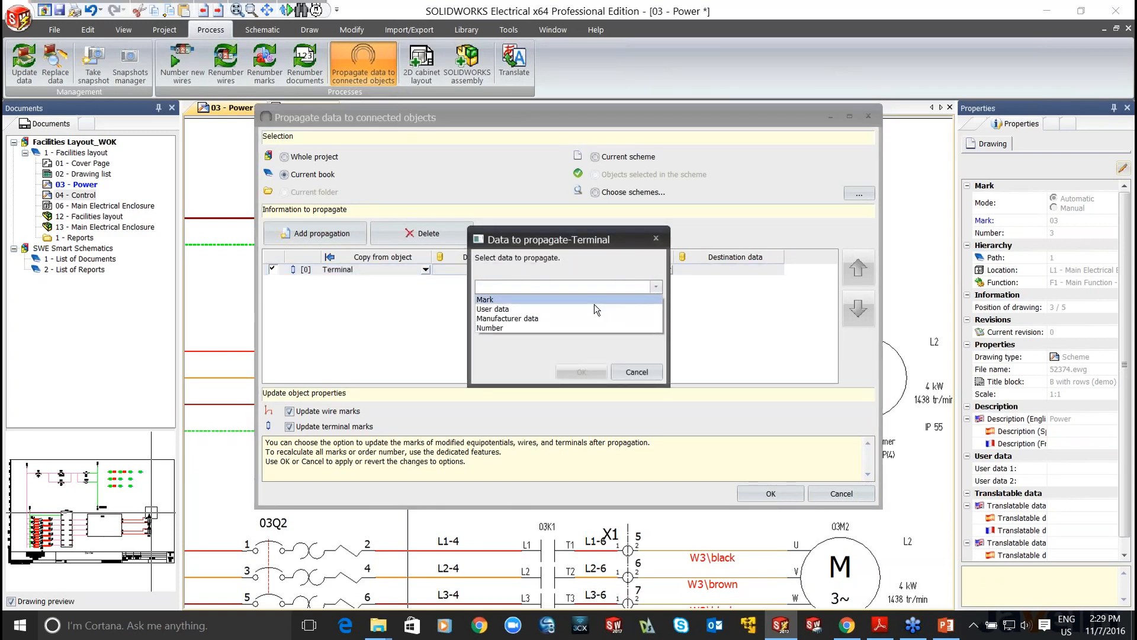
click(563, 298)
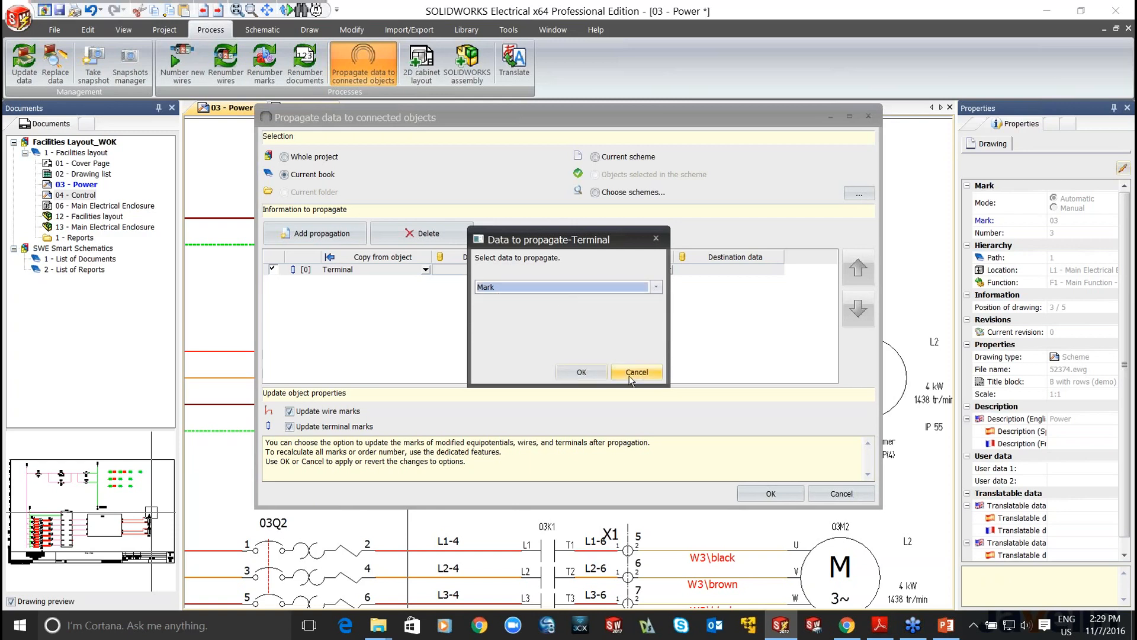
click(582, 372)
- Set the propagation's destination to the Equipotential Mark and run it, updating wire and terminal marks
click(667, 269)
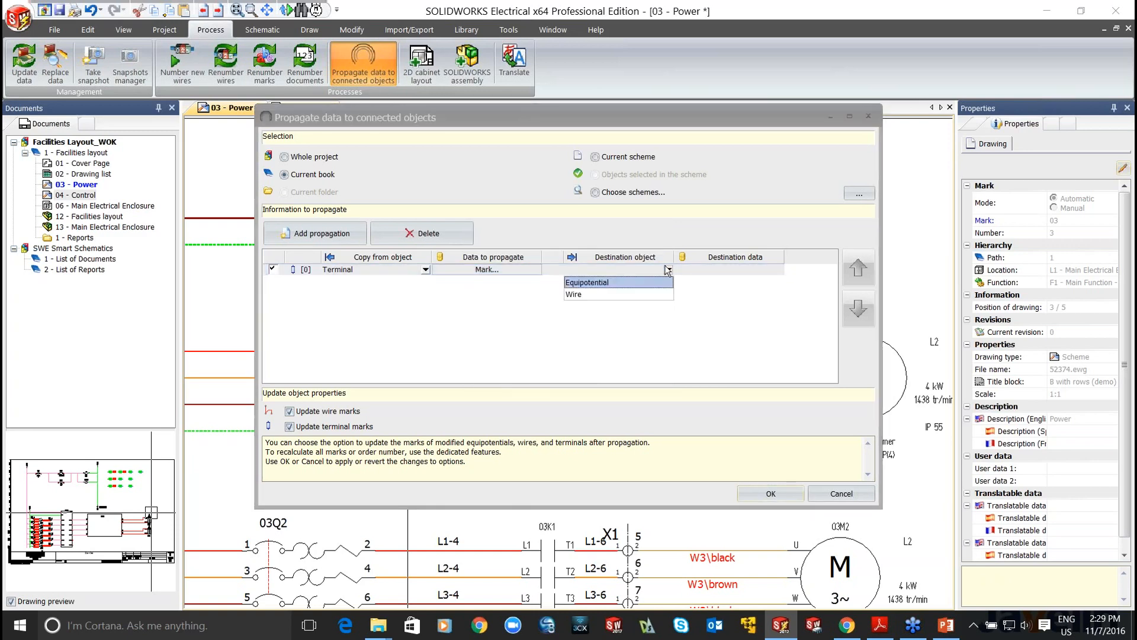
click(621, 283)
click(702, 269)
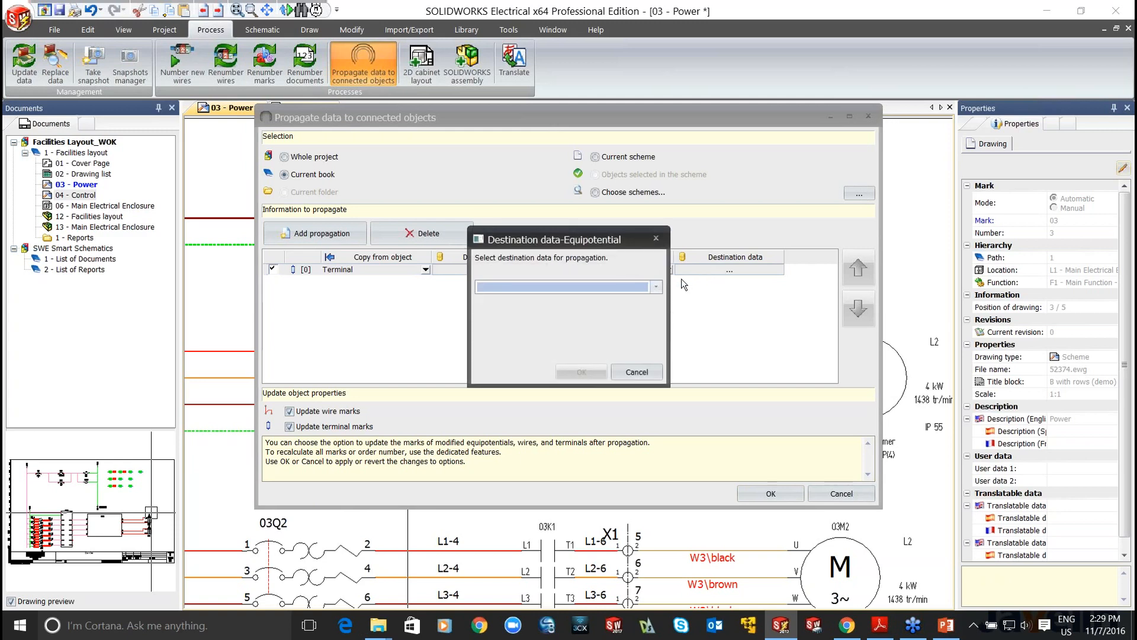
click(657, 287)
click(621, 297)
click(593, 372)
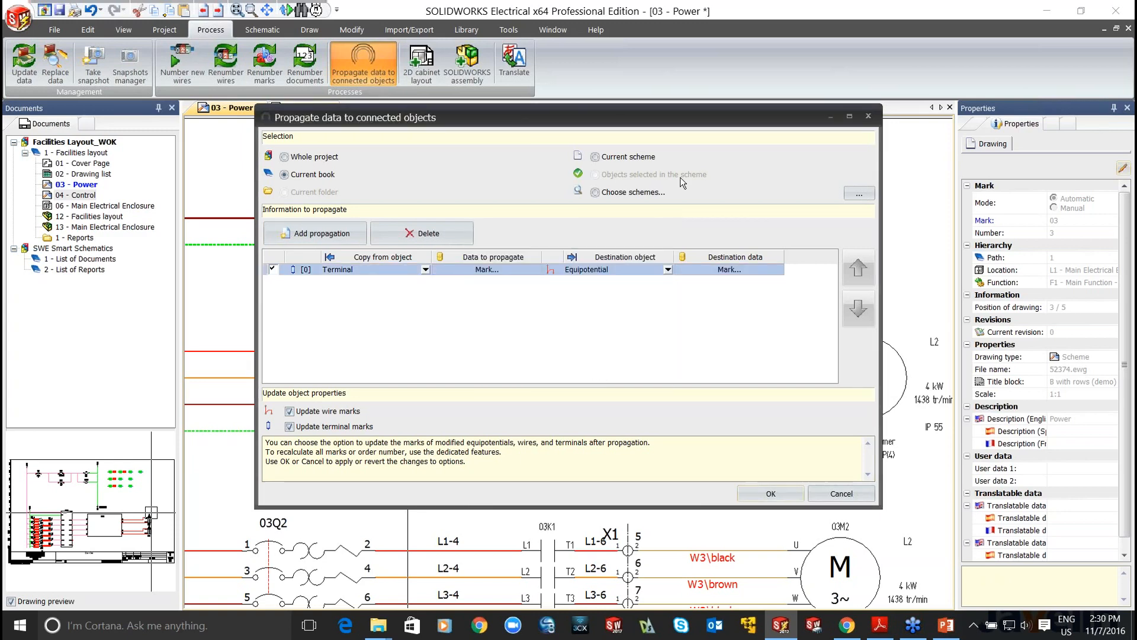
click(777, 489)
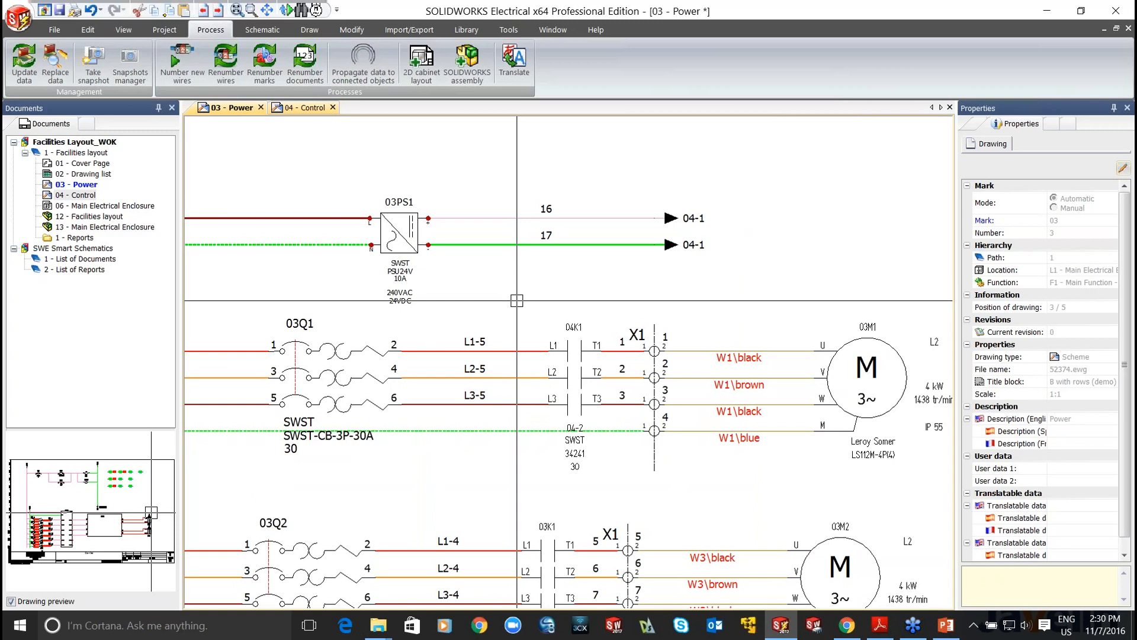
- Follow the upper 04-1 reference arrow from power supply 03PS1 to the 04 - Control drawing and examine the wire numbers there
double_click(695, 218)
scroll(539, 336, down, 5)
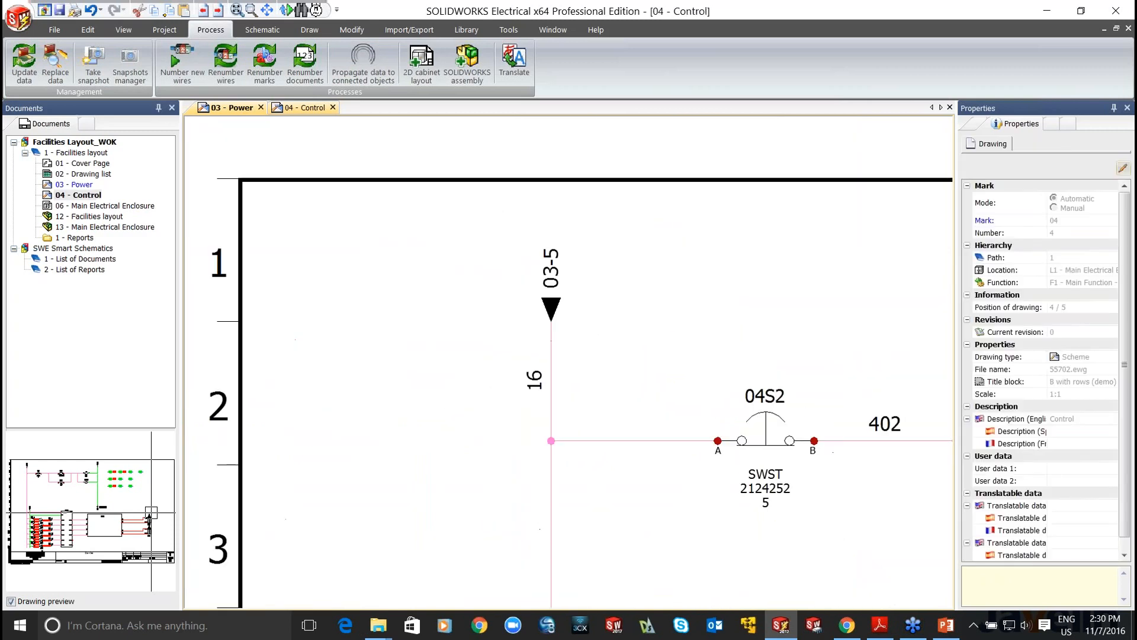
scroll(539, 336, up, 2)
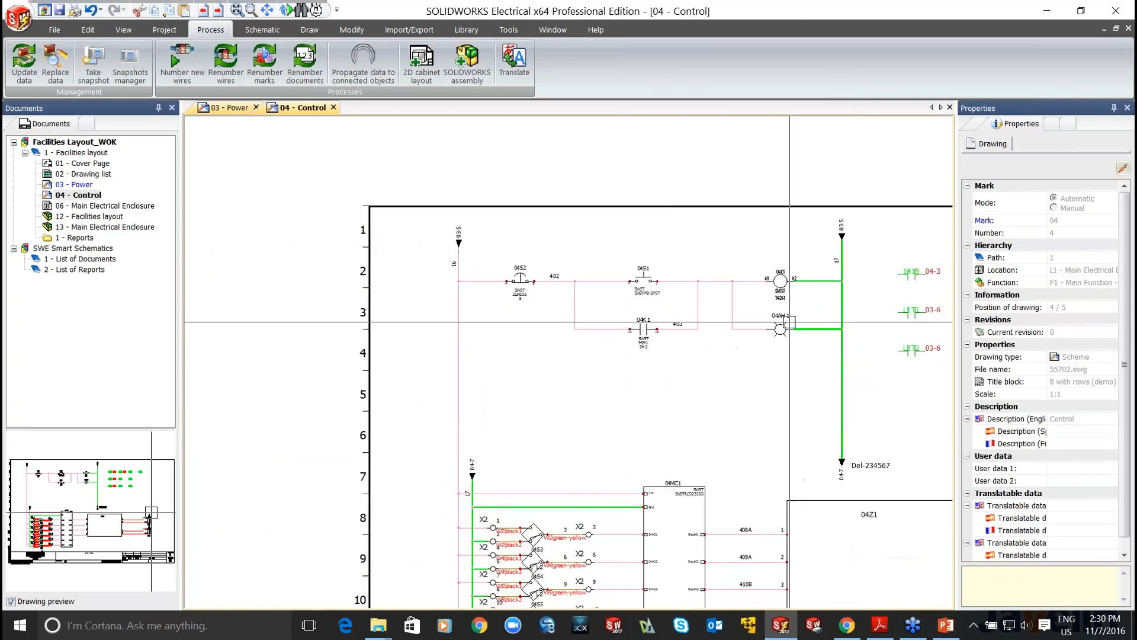
scroll(524, 388, up, 2)
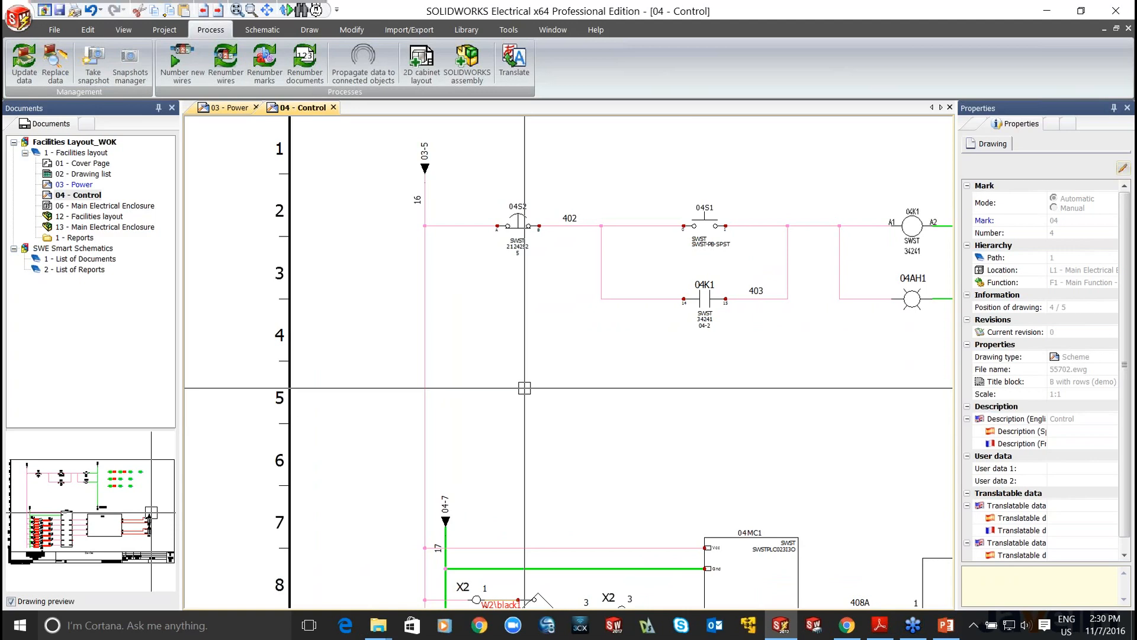
- Add a new PLC to the project in the PLCs manager and open the manufacturer part search for it
click(169, 31)
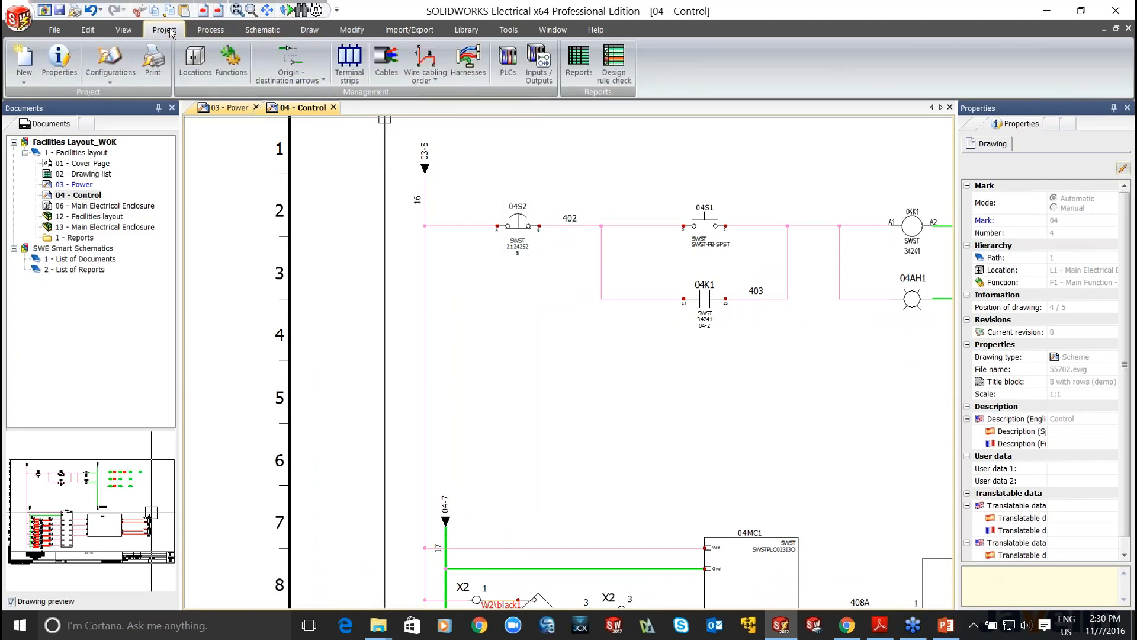
click(507, 74)
click(227, 133)
click(249, 160)
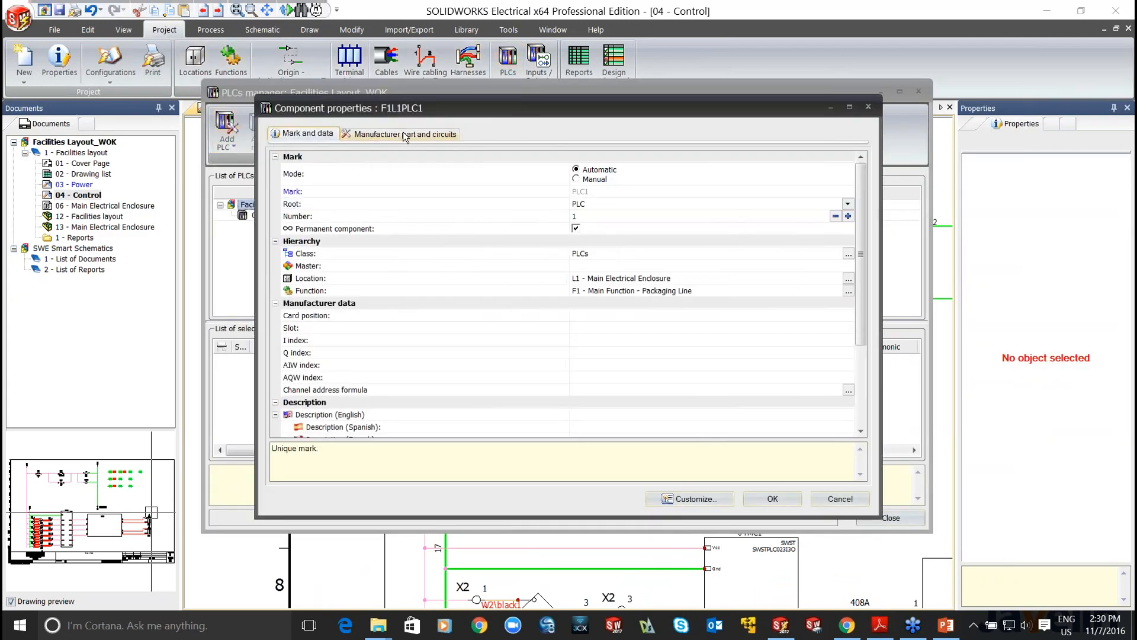
click(405, 134)
click(379, 170)
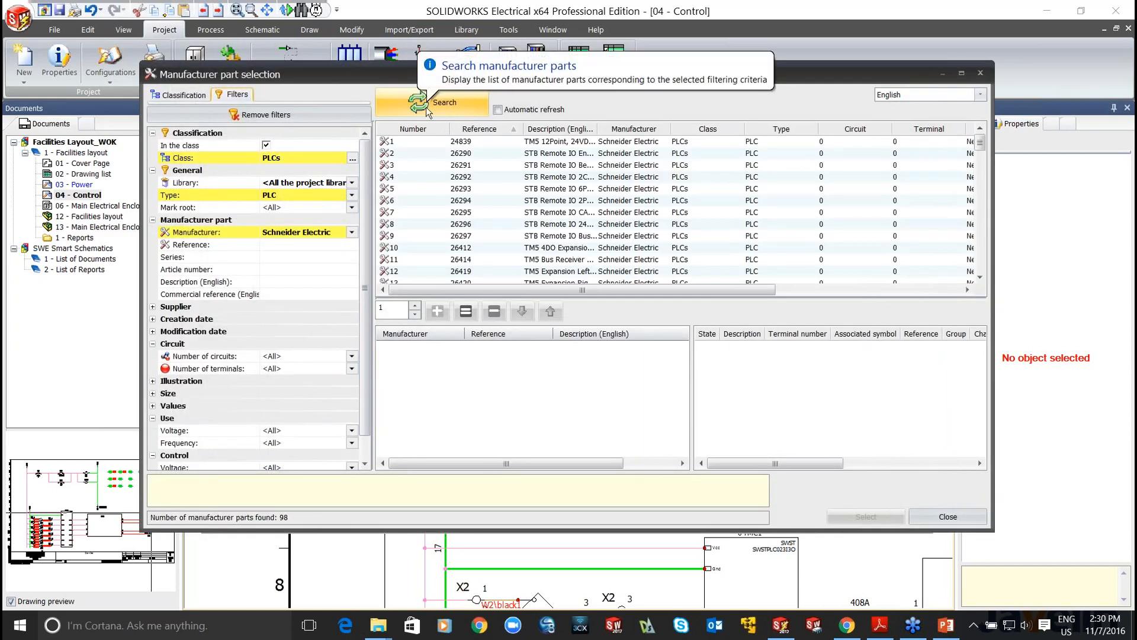
- Filter the Schneider Electric PLC parts by reference "sr" and assign part SR2A101BD to the new PLC
click(324, 243)
text(sr)
click(419, 102)
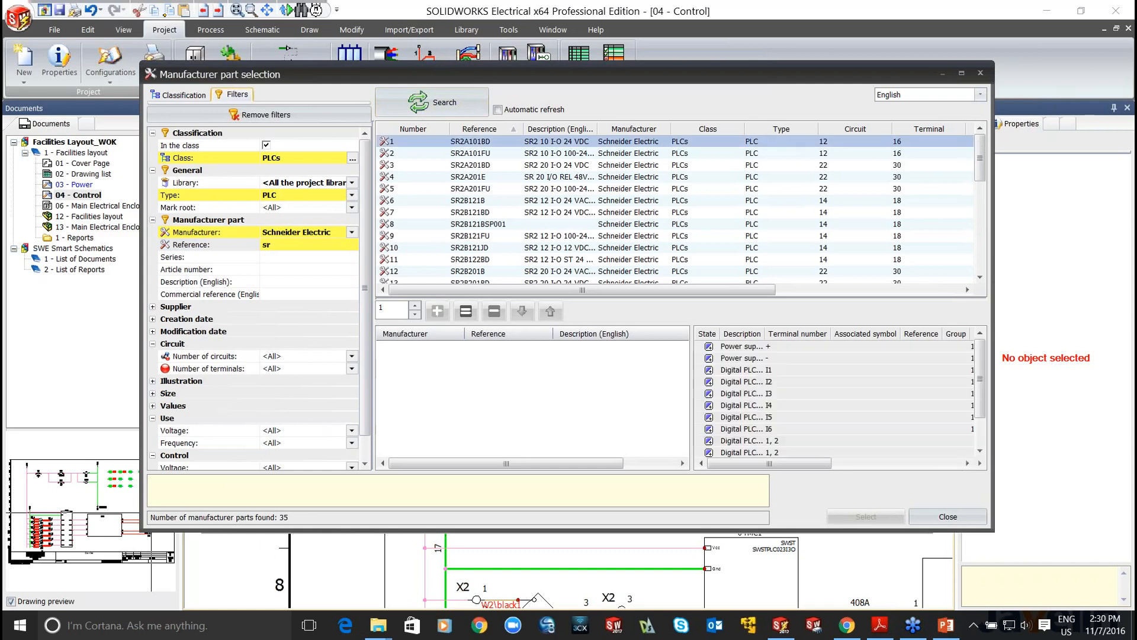
double_click(468, 142)
click(851, 515)
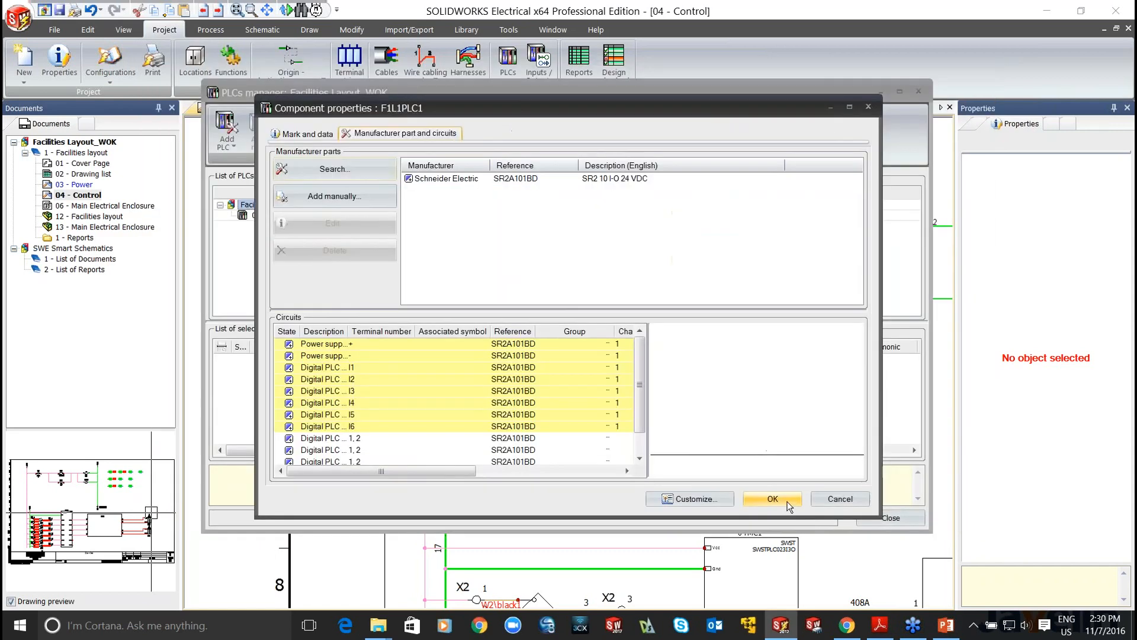
click(787, 501)
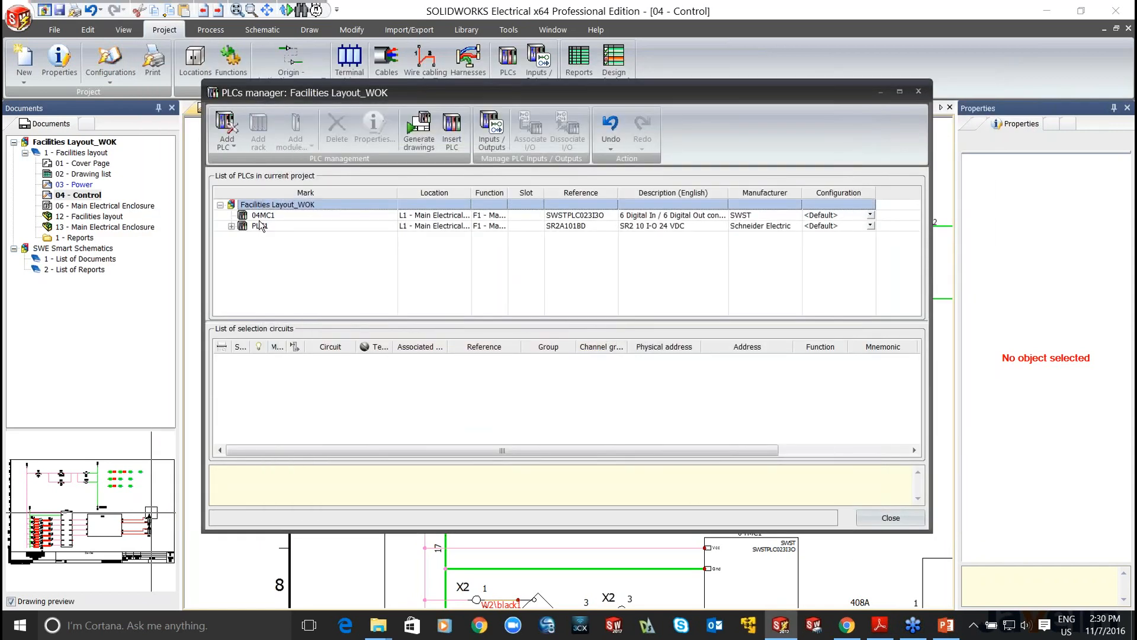
- Maximize the PLCs manager and add new PLC inputs/outputs to digital input circuits I1 to I6 of PLC1
click(259, 225)
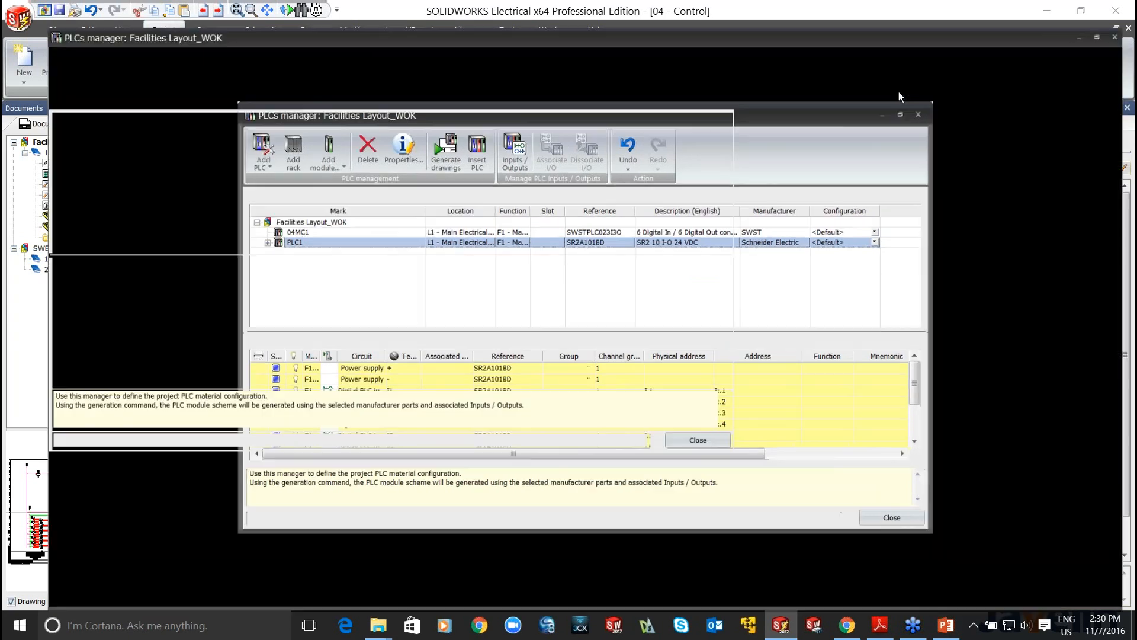
click(899, 93)
click(20, 386)
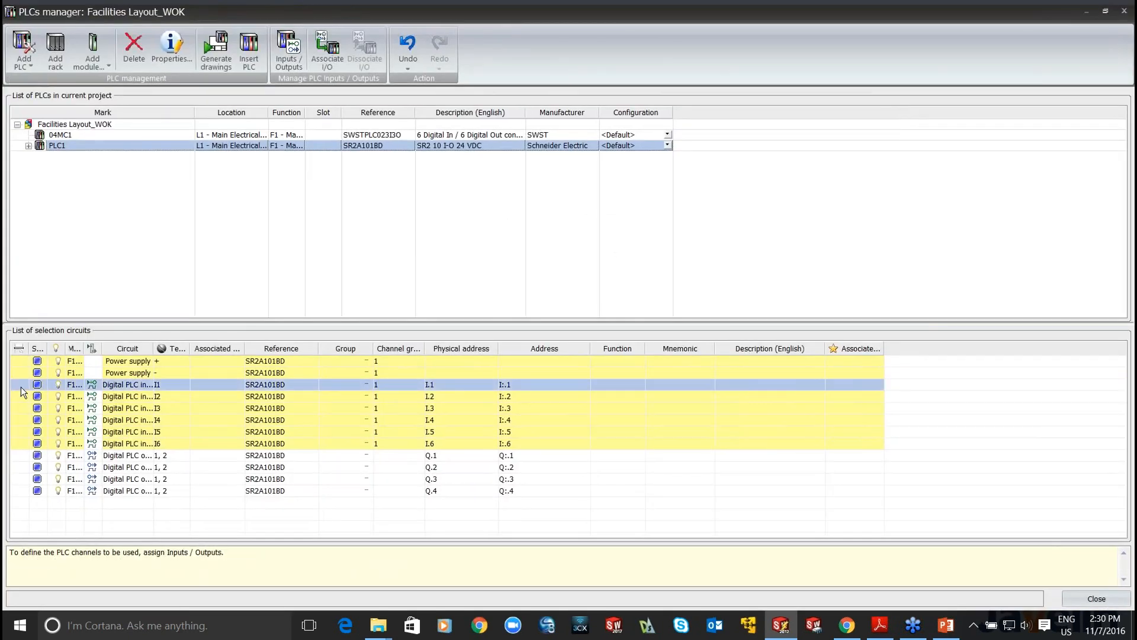
shift+click(20, 443)
right_click(562, 438)
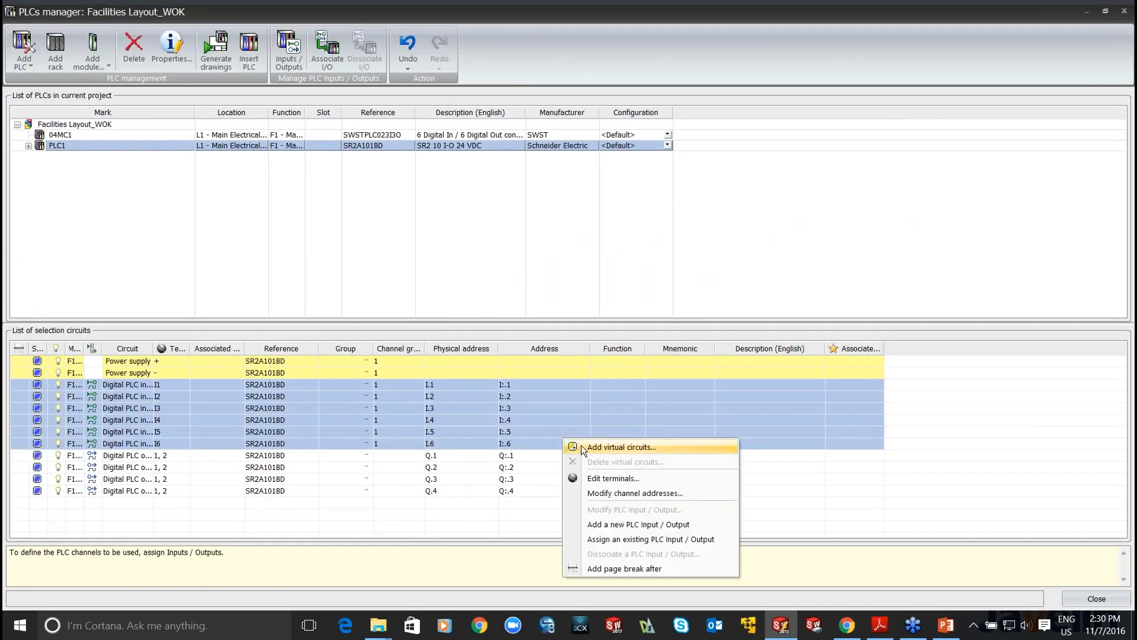
click(629, 524)
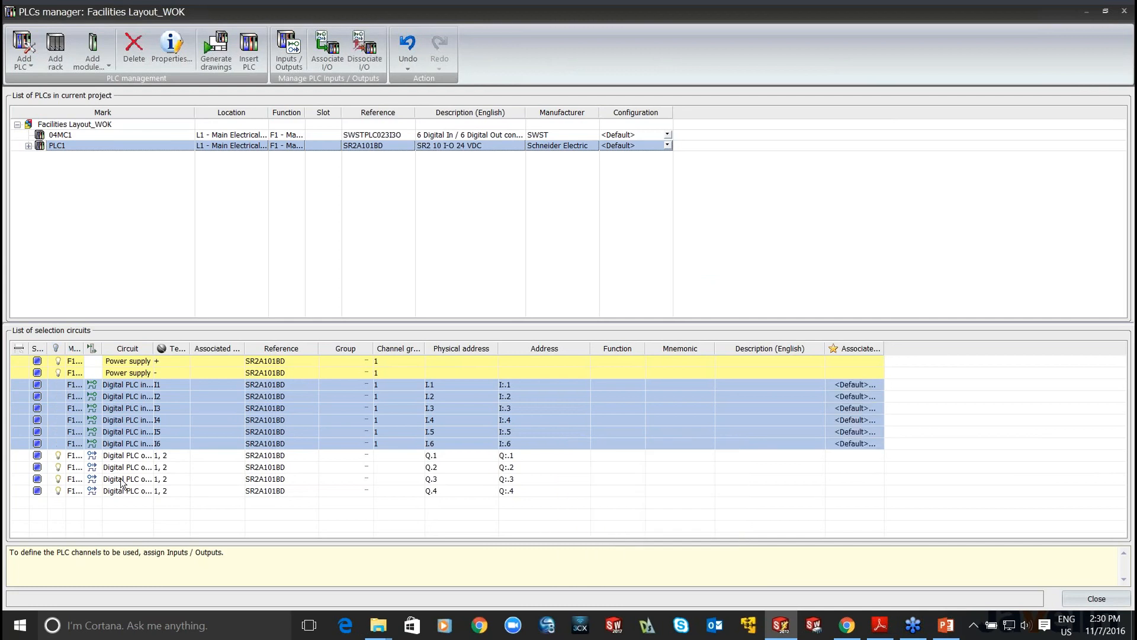
- Add new PLC inputs/outputs to PLC1's four digital output circuits, Q.1 to Q.4
click(22, 456)
shift+click(21, 493)
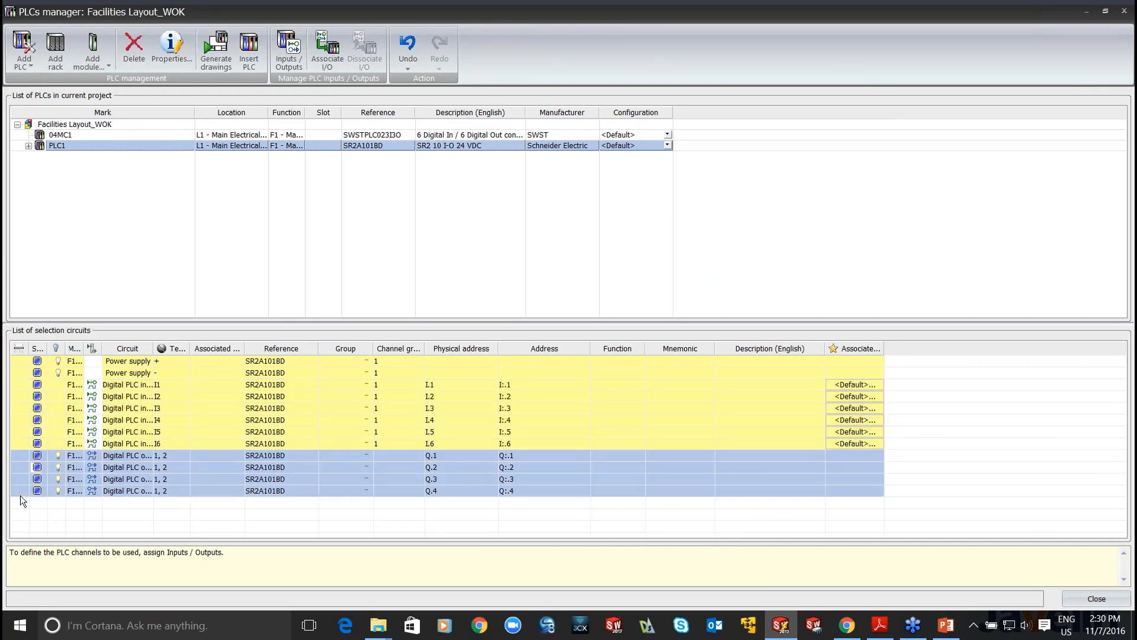
right_click(734, 493)
click(781, 437)
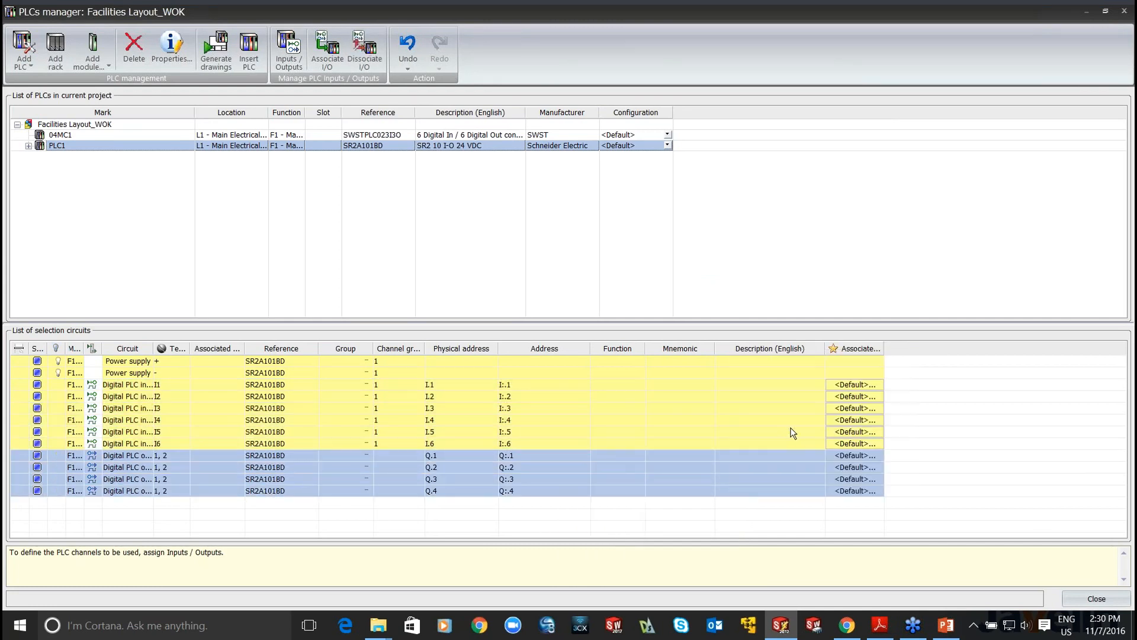
- Associate the first "Circuit for digital PLC input (left)" macro with PLC1's six digital input circuits
click(683, 385)
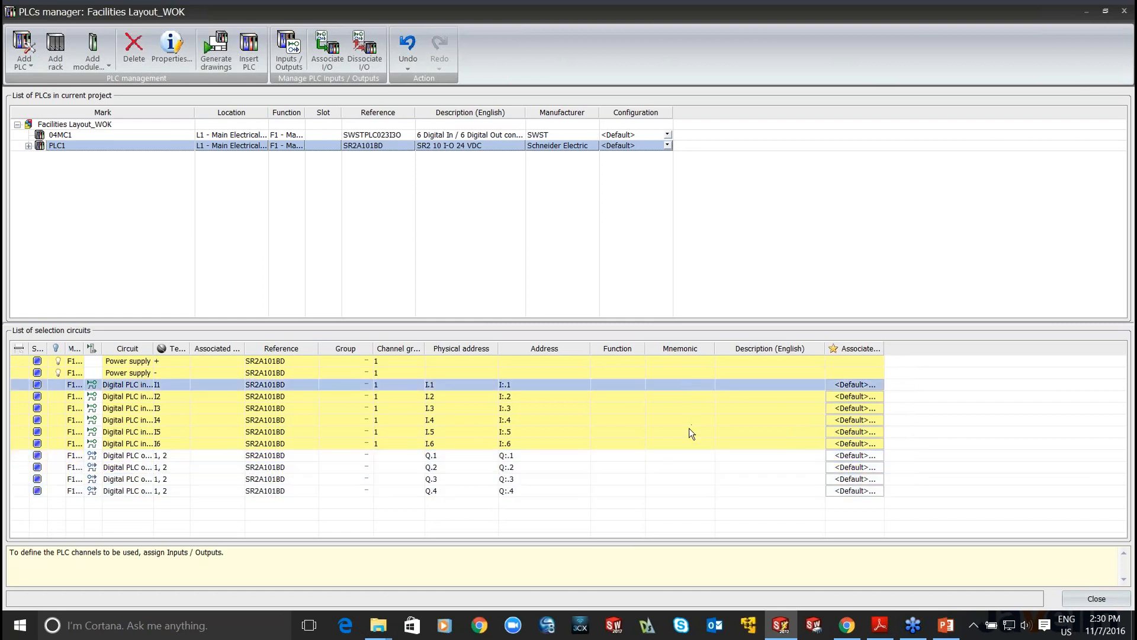
shift+click(688, 445)
click(865, 386)
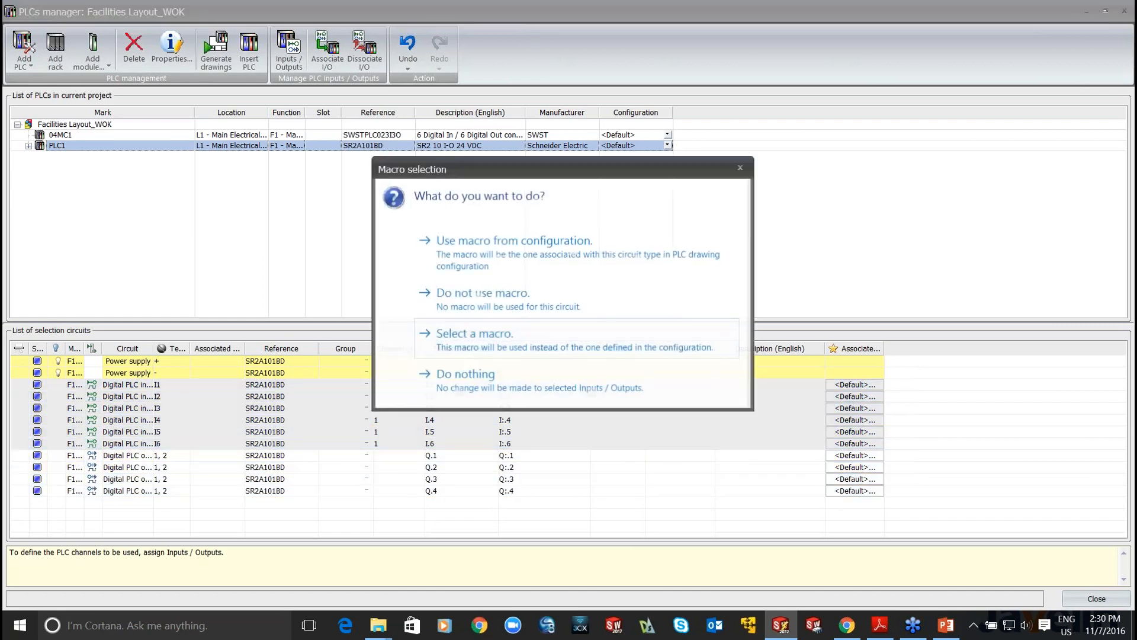
click(481, 343)
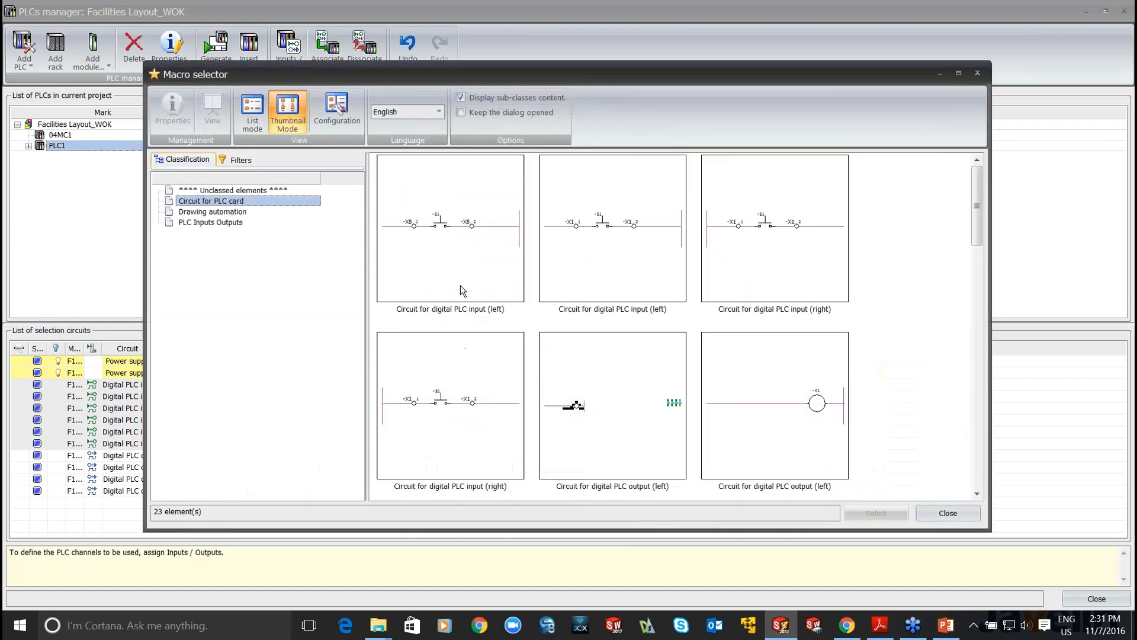
click(460, 286)
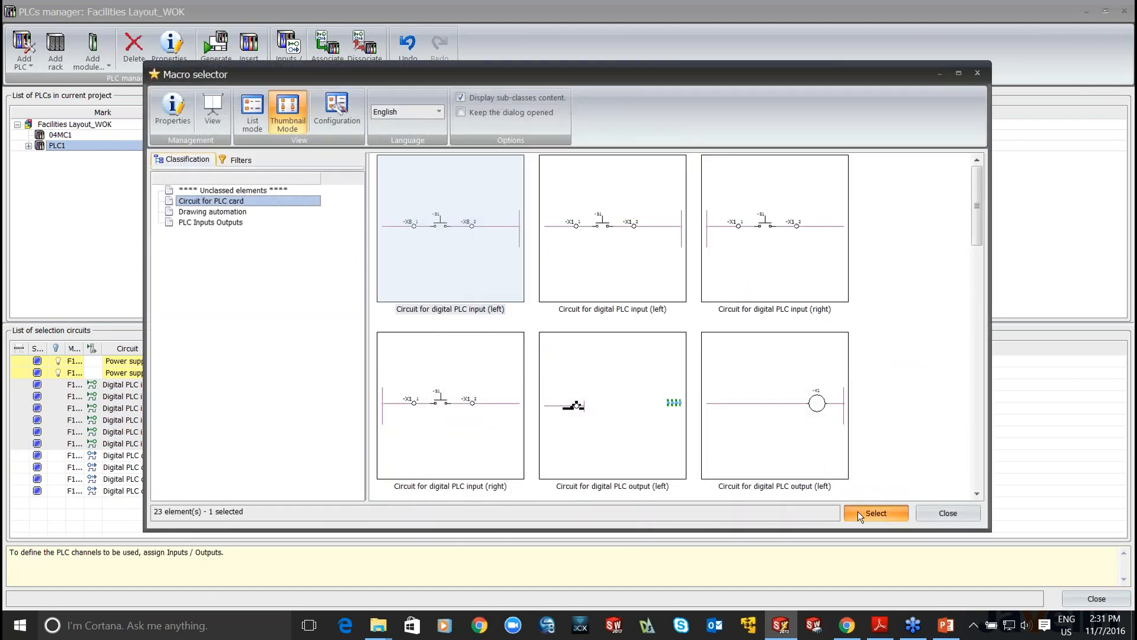
click(873, 513)
- Associate the first "Circuit for digital PLC output (left)" macro with PLC1's four digital output circuits
click(745, 457)
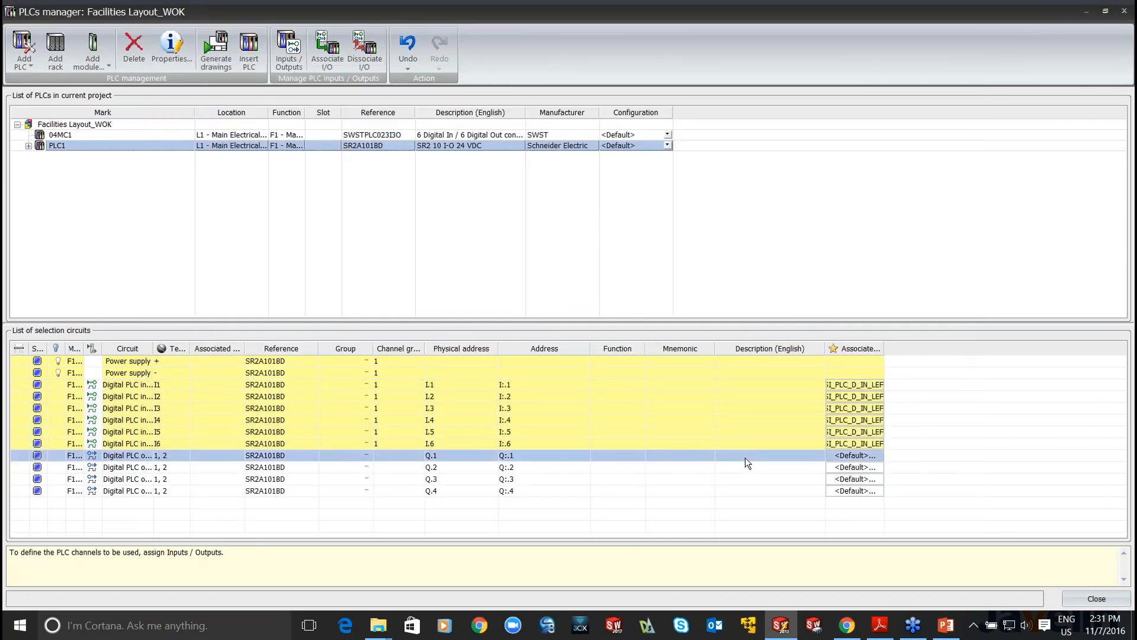
shift+click(754, 491)
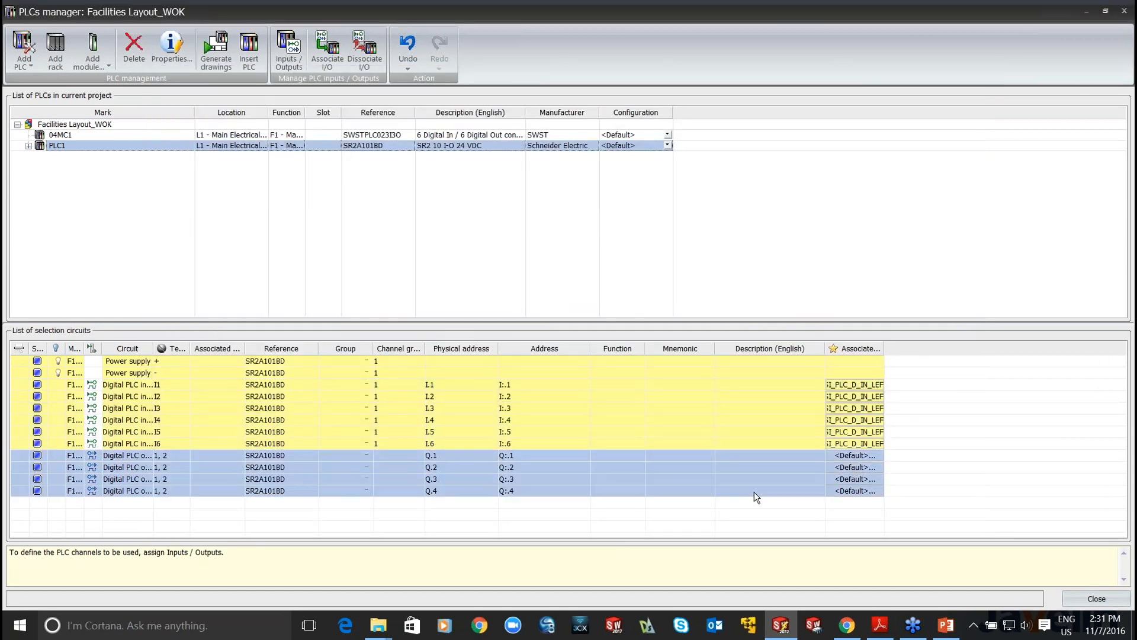
click(847, 491)
click(603, 351)
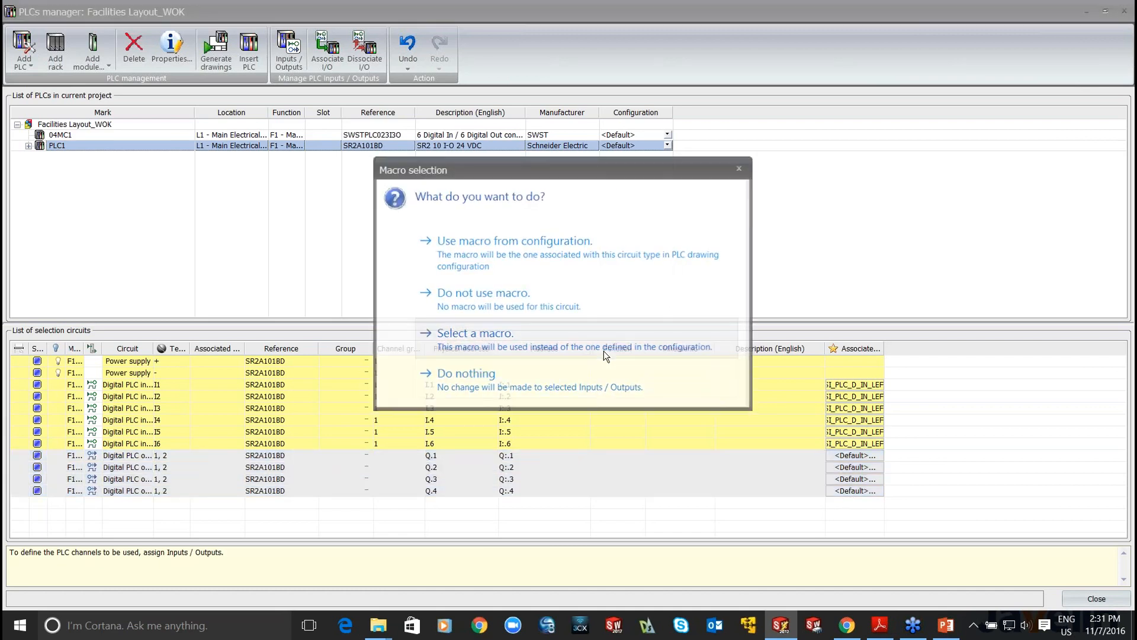
click(610, 379)
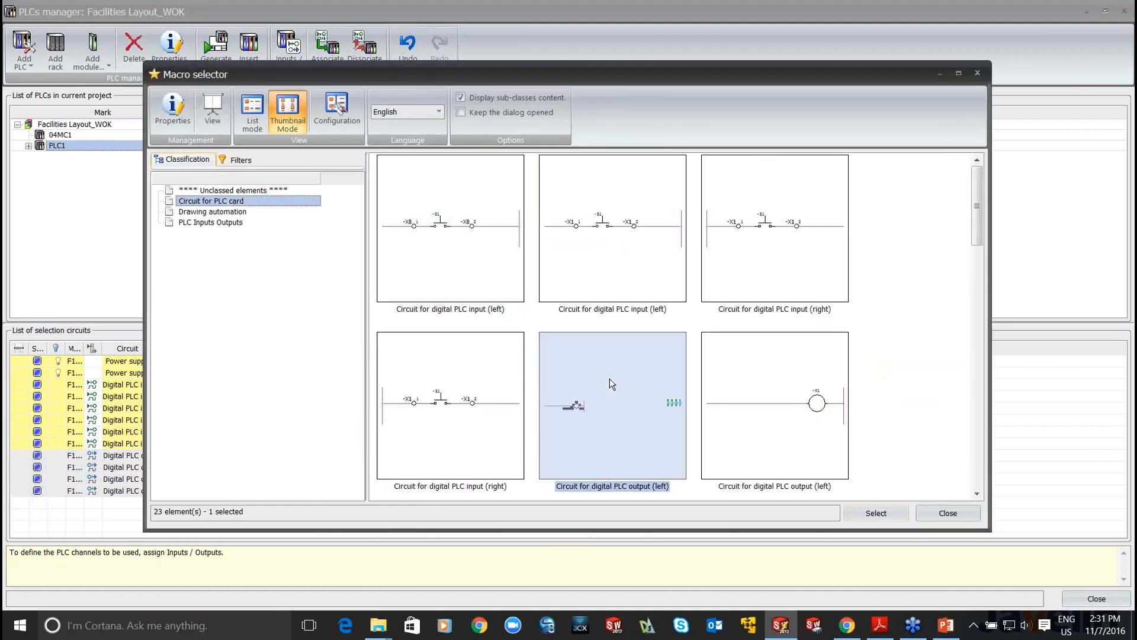
click(866, 510)
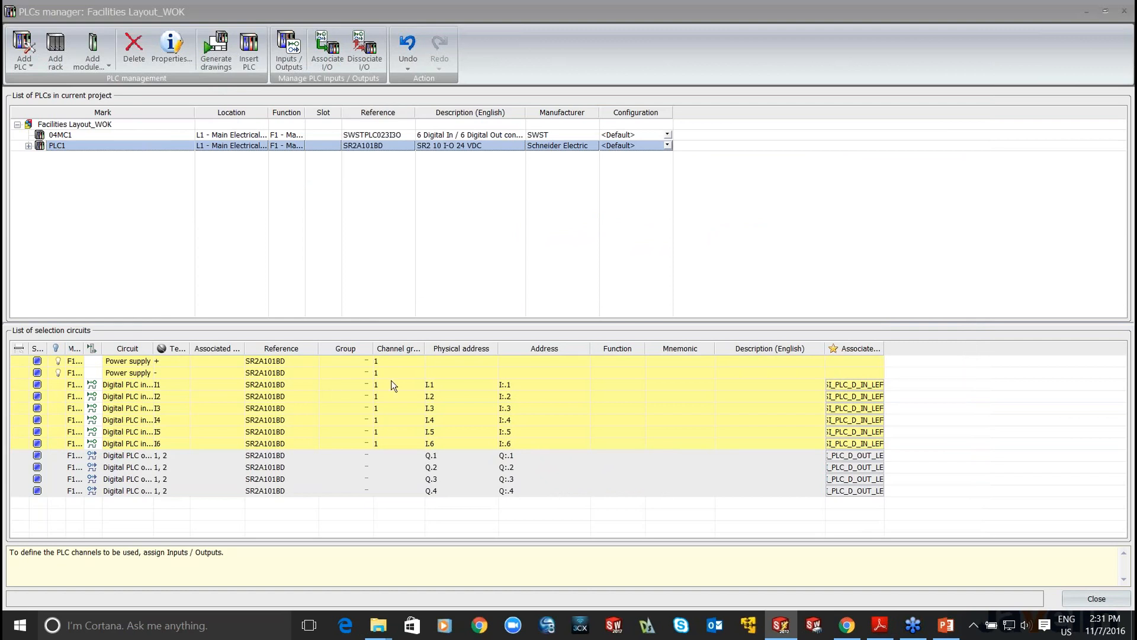
- Generate PLC1's drawings in the "1 - Reports" folder and close the PLCs manager
click(209, 64)
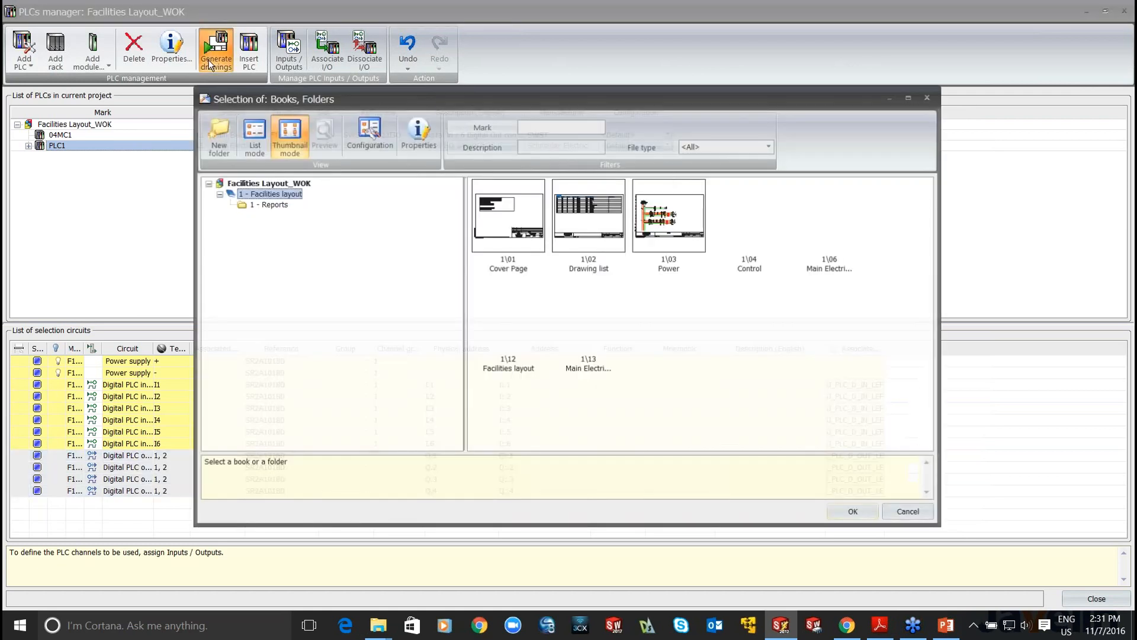
click(269, 205)
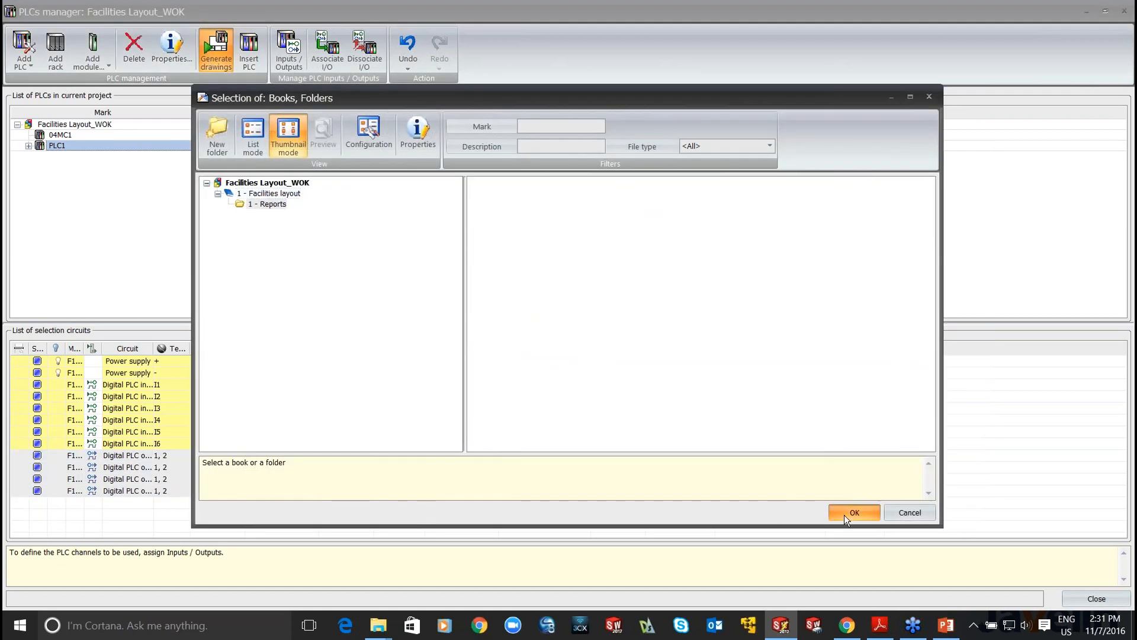
click(844, 513)
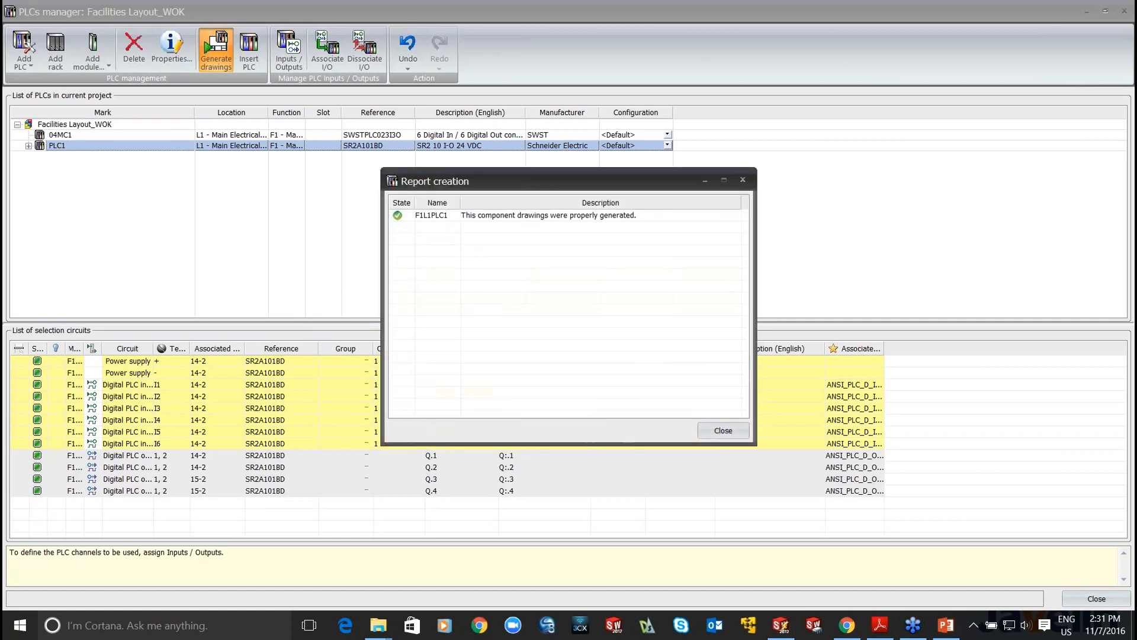
click(730, 430)
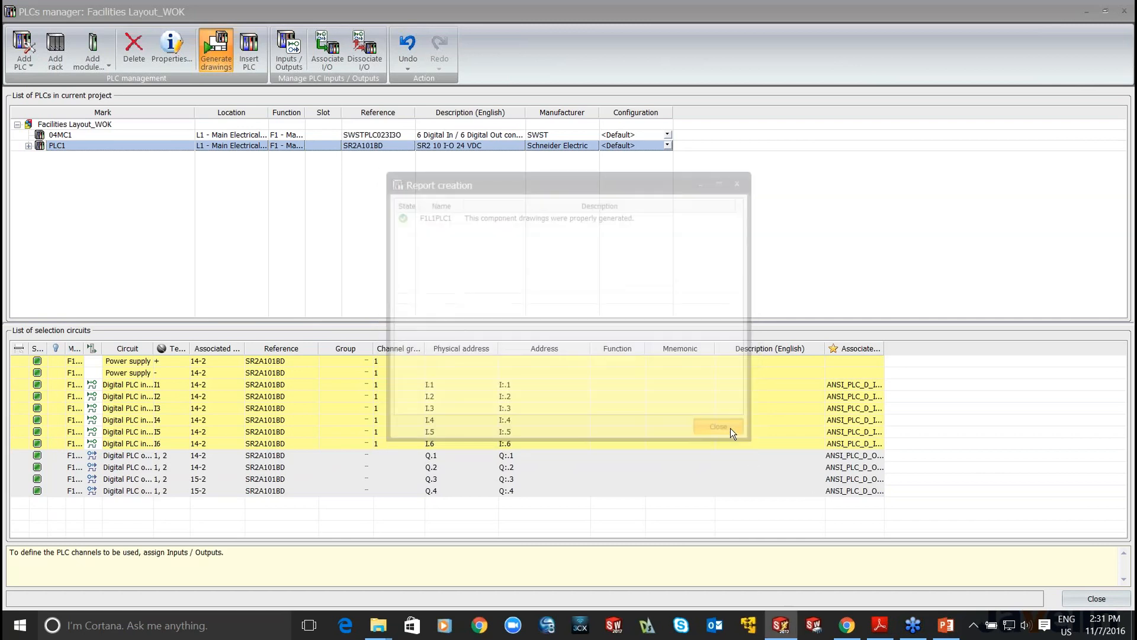
click(1097, 599)
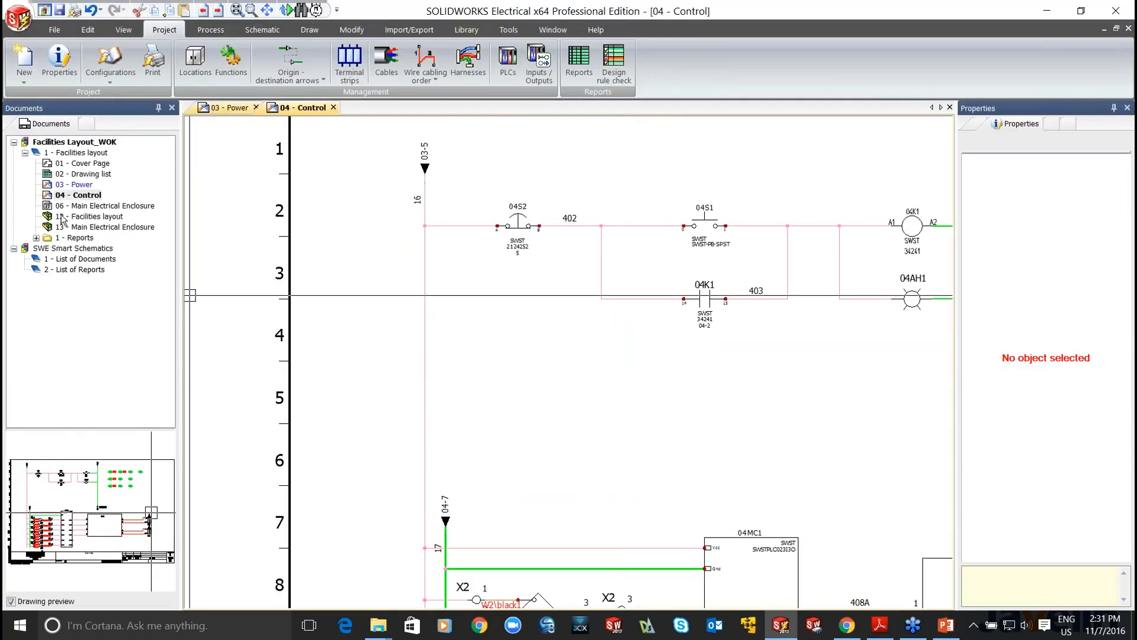
- Open "14 - PLC drawing" from the Reports folder and examine its input circuits and output relay coils, including 14K2
click(36, 238)
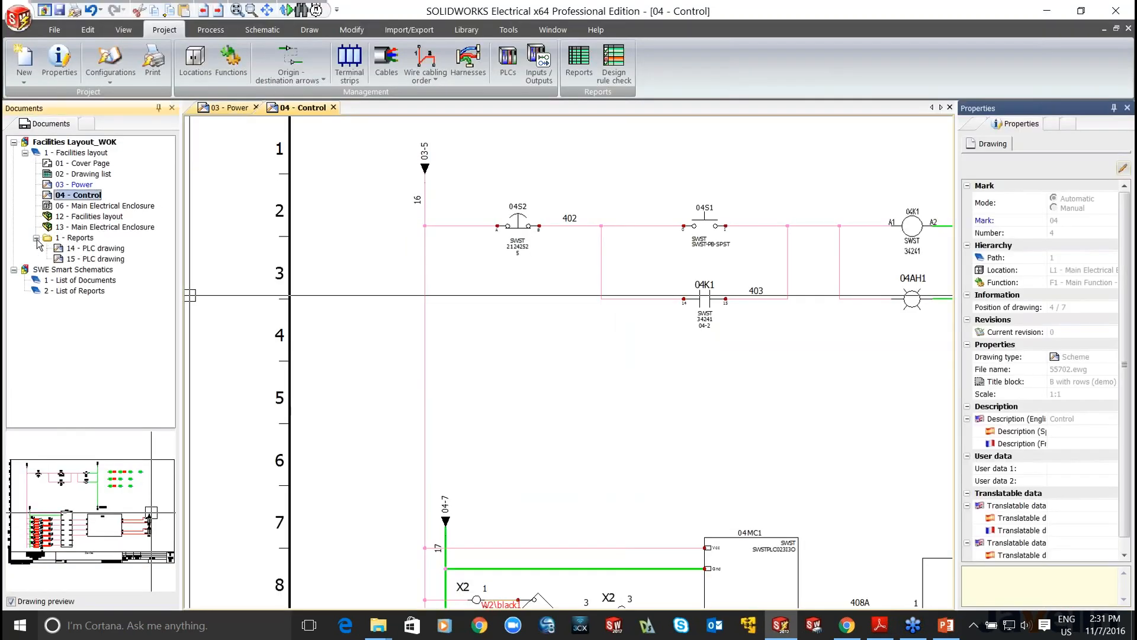
double_click(87, 249)
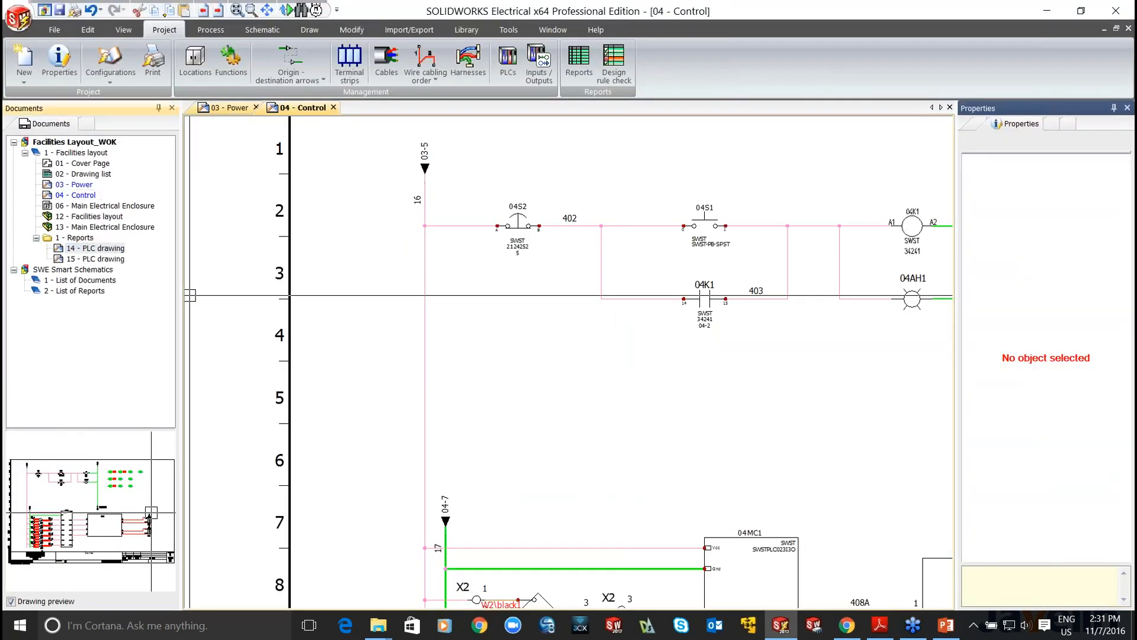
middle_drag(396, 320, 473, 310)
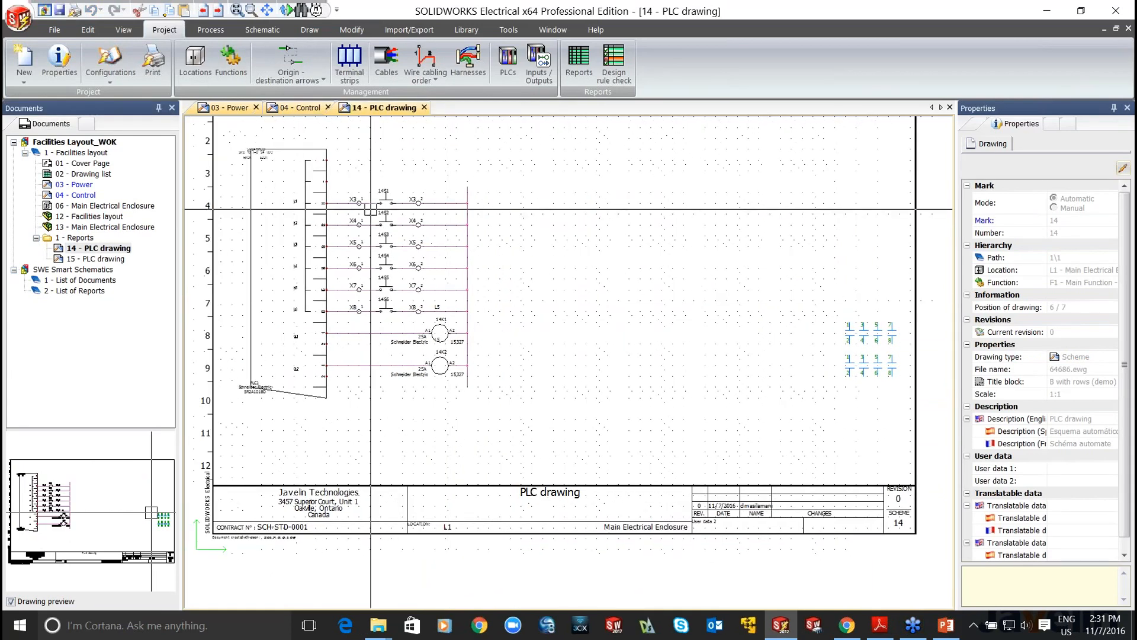
scroll(339, 184, up, 2)
middle_drag(370, 178, 383, 179)
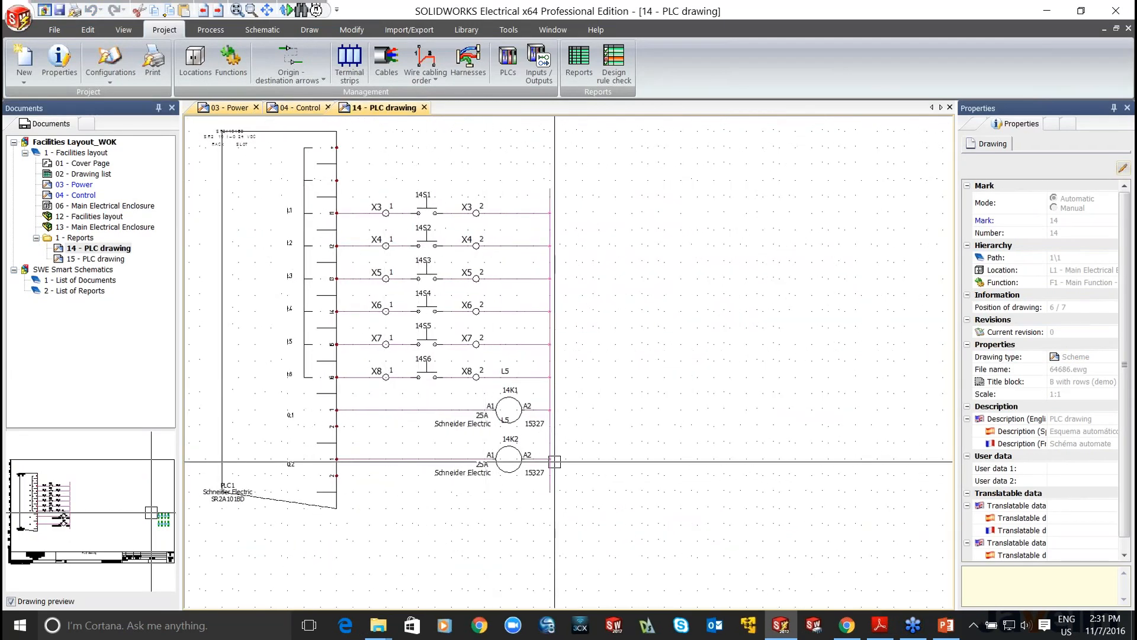
scroll(523, 467, up, 2)
click(476, 479)
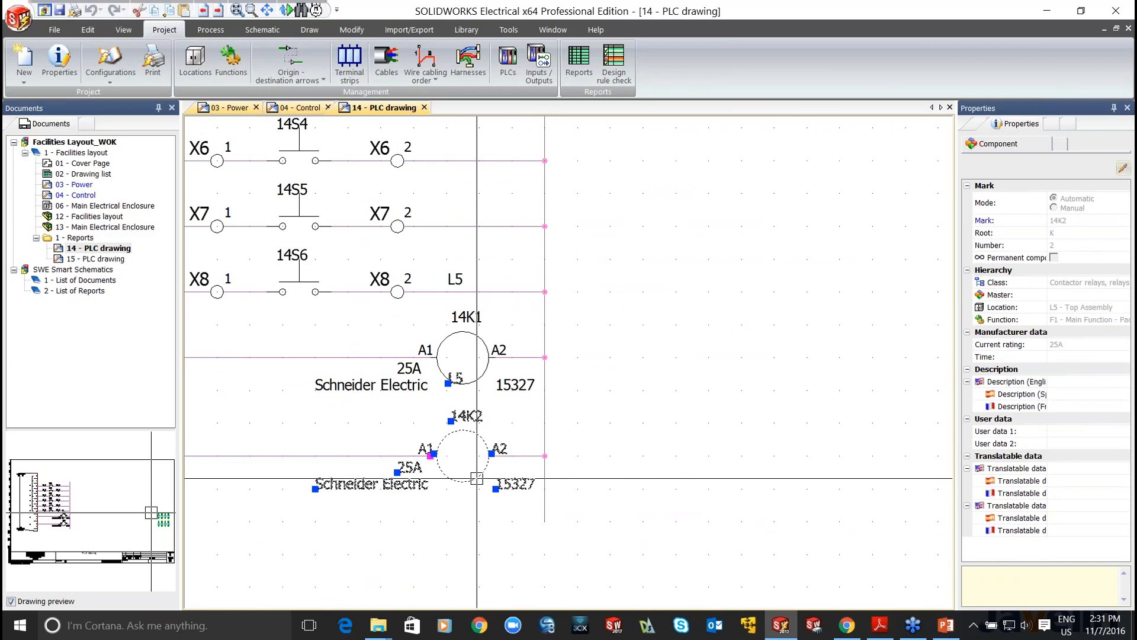
scroll(606, 472, down, 1)
scroll(610, 476, down, 2)
scroll(653, 409, down, 1)
middle_drag(653, 409, 613, 417)
scroll(610, 419, down, 1)
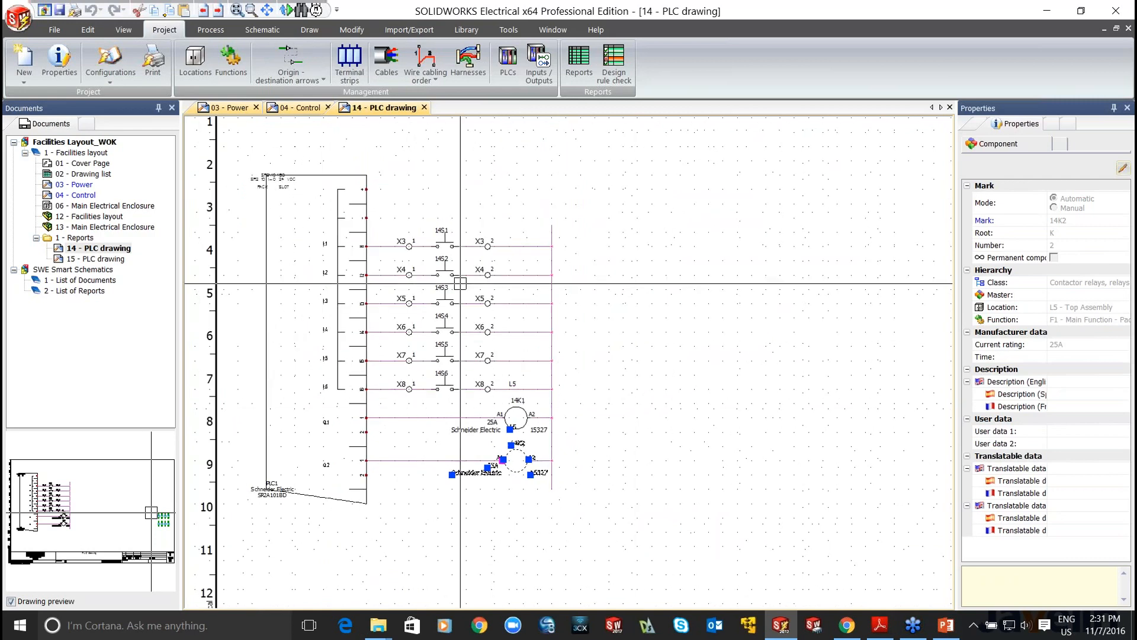
scroll(553, 254, up, 1)
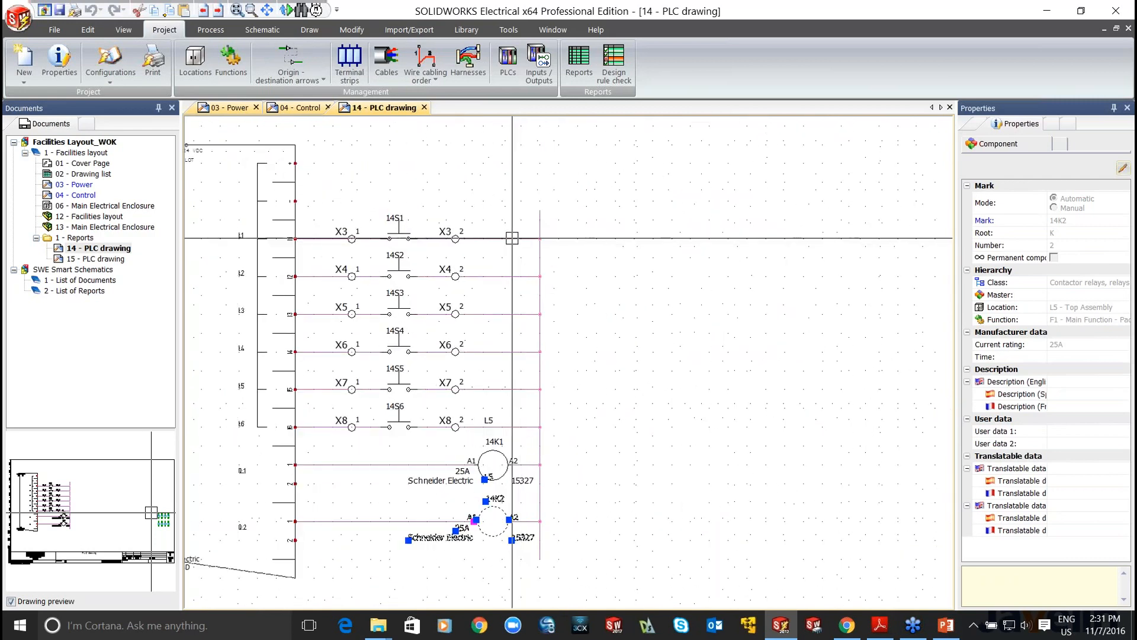
click(425, 107)
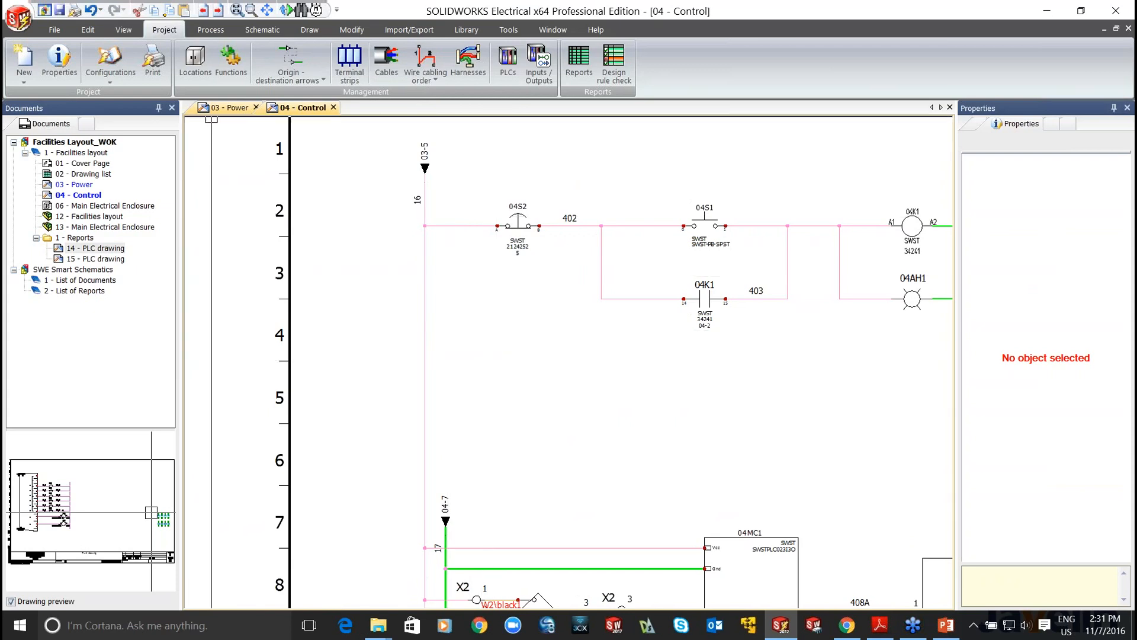
- Draw the "X1" terminal strip from its terminal 1 on 03 - Power, placing the drawing in the "1 - Facilities layout" book
click(229, 107)
middle_drag(609, 452, 602, 382)
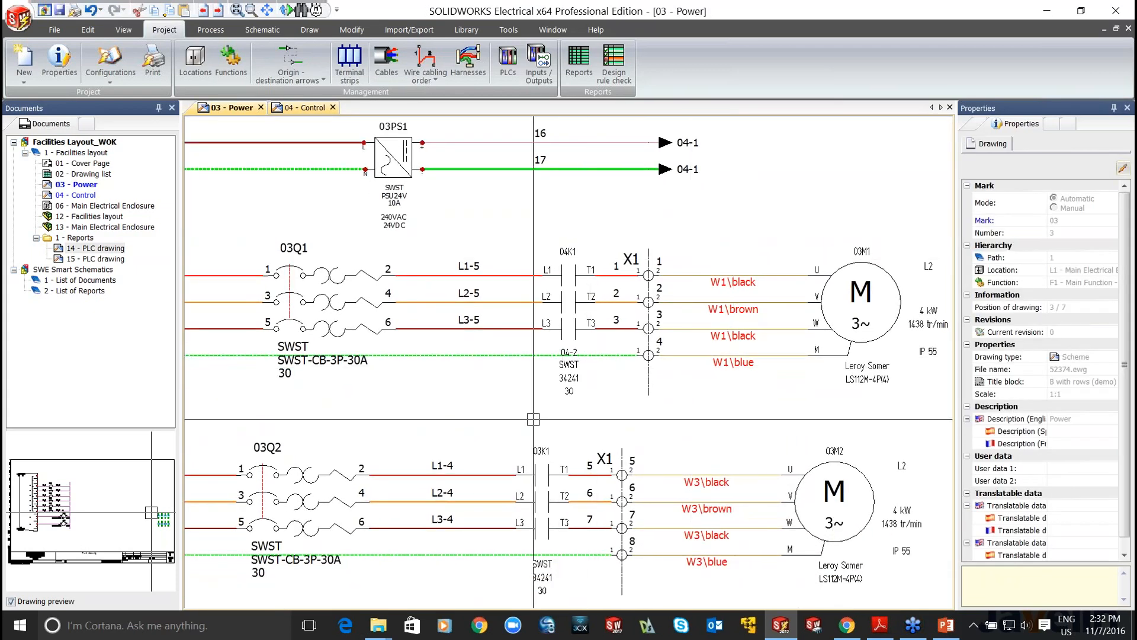
scroll(654, 284, up, 3)
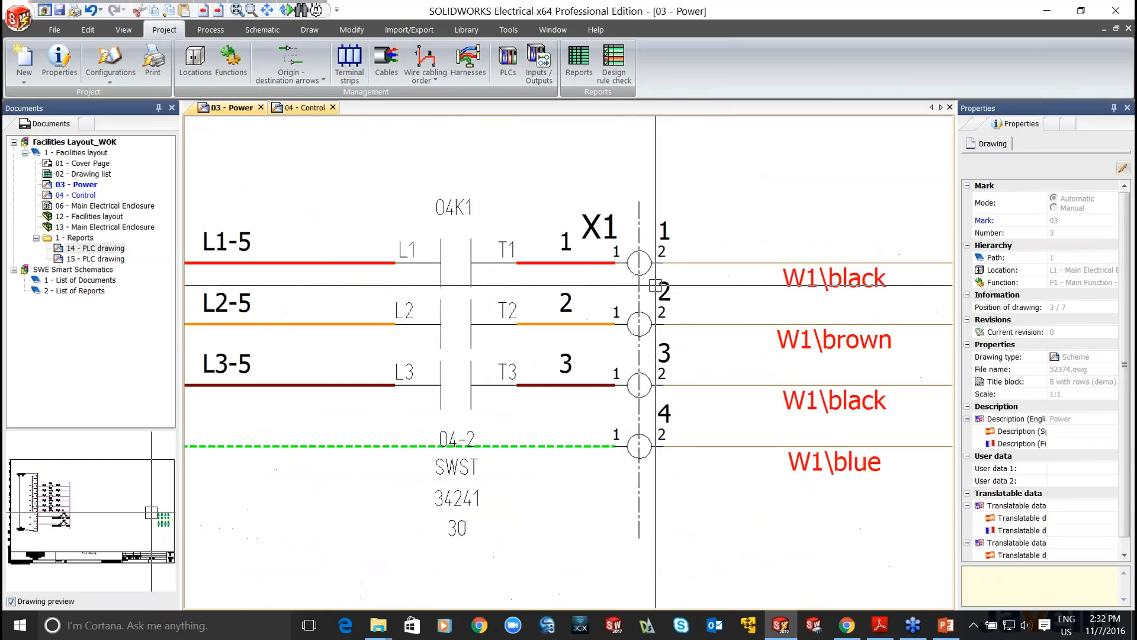
click(649, 273)
right_click(648, 273)
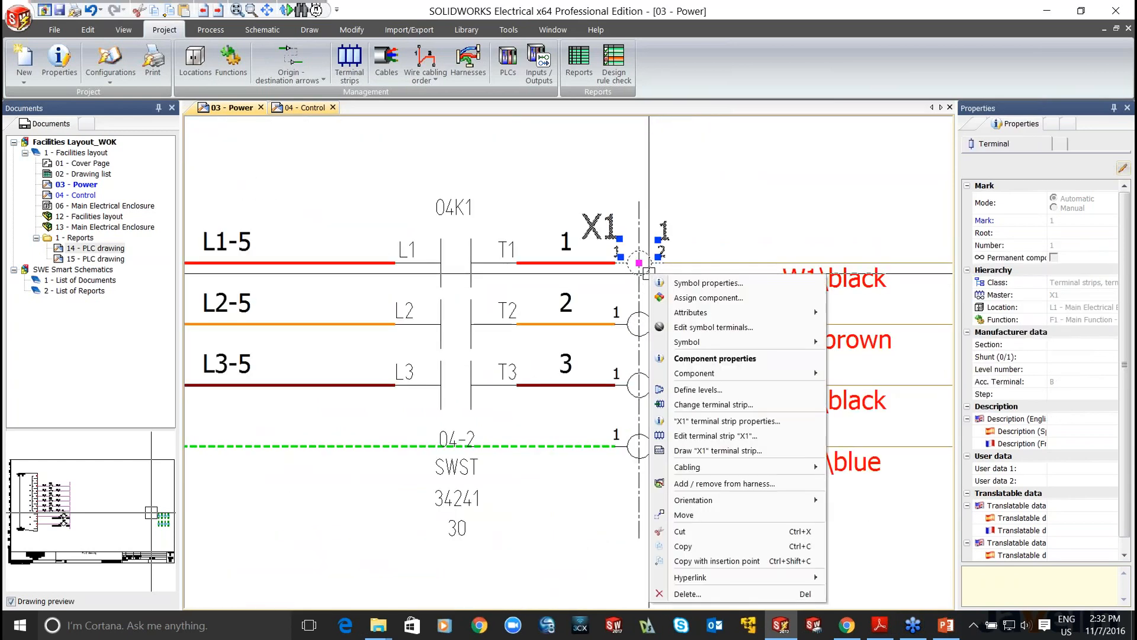
click(695, 451)
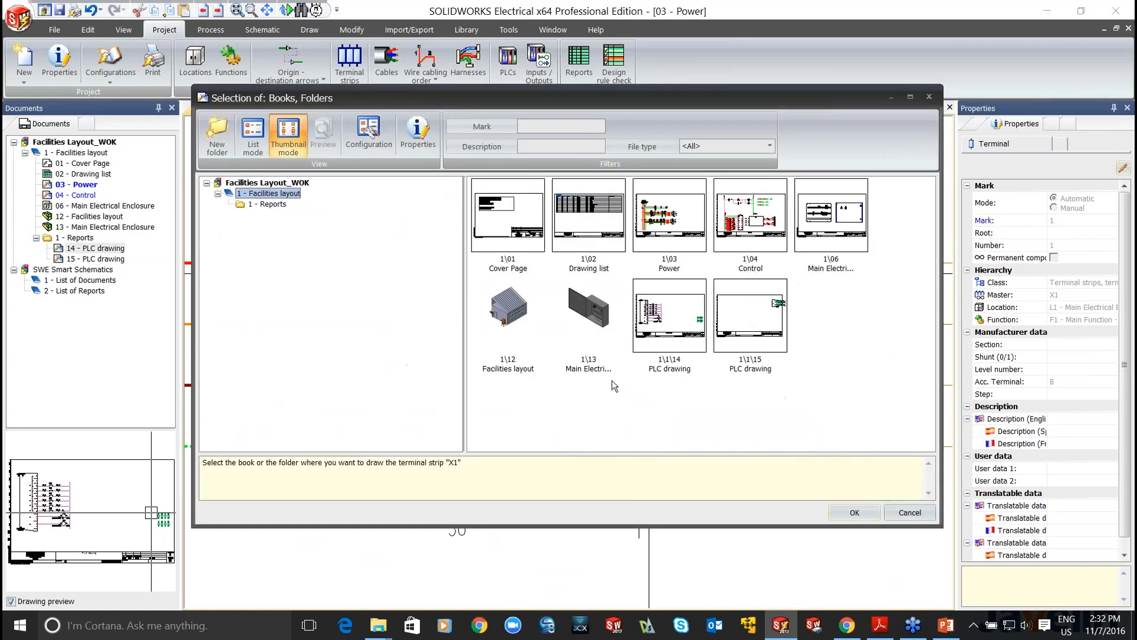
click(855, 512)
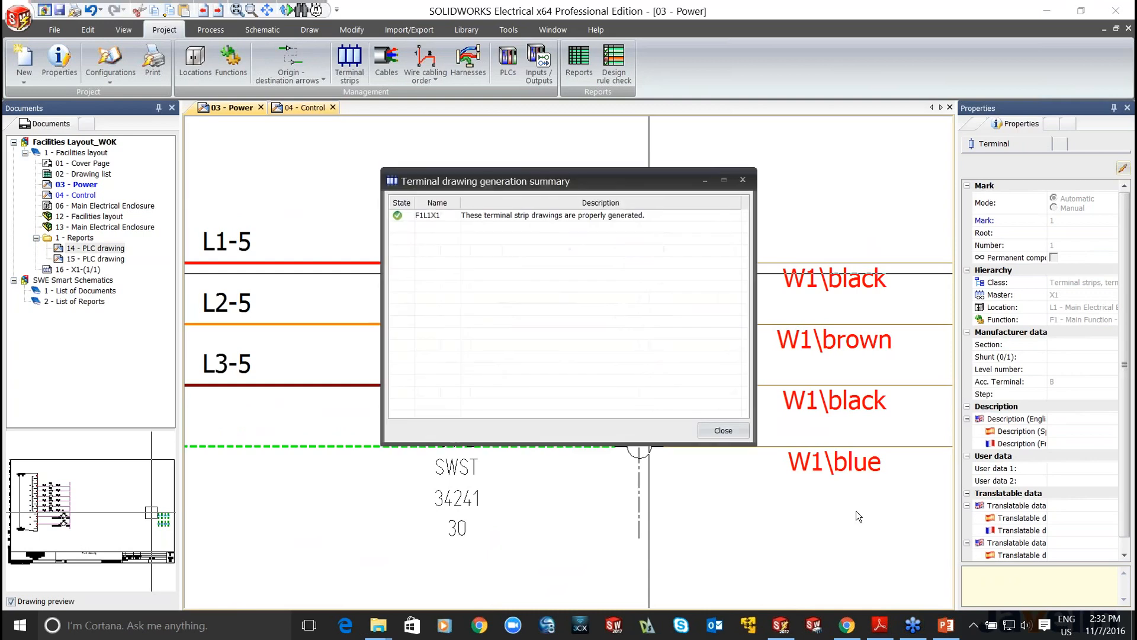
click(723, 430)
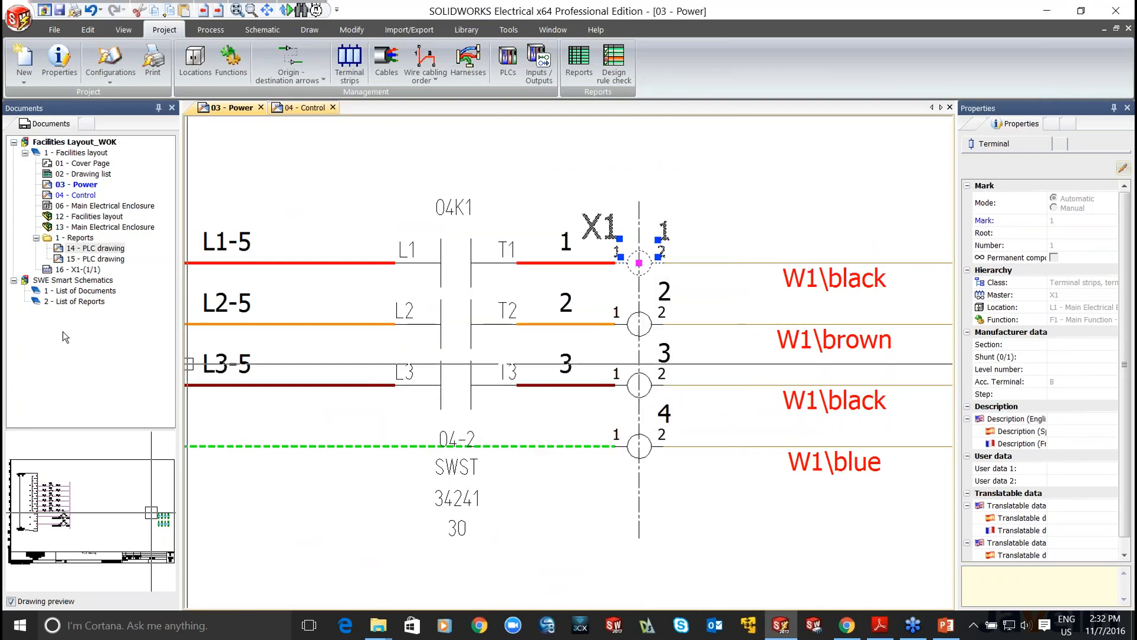
- Open the "16 - X1-(1/1)" drawing and examine the terminal strip's wires, cables and connected motors
double_click(67, 270)
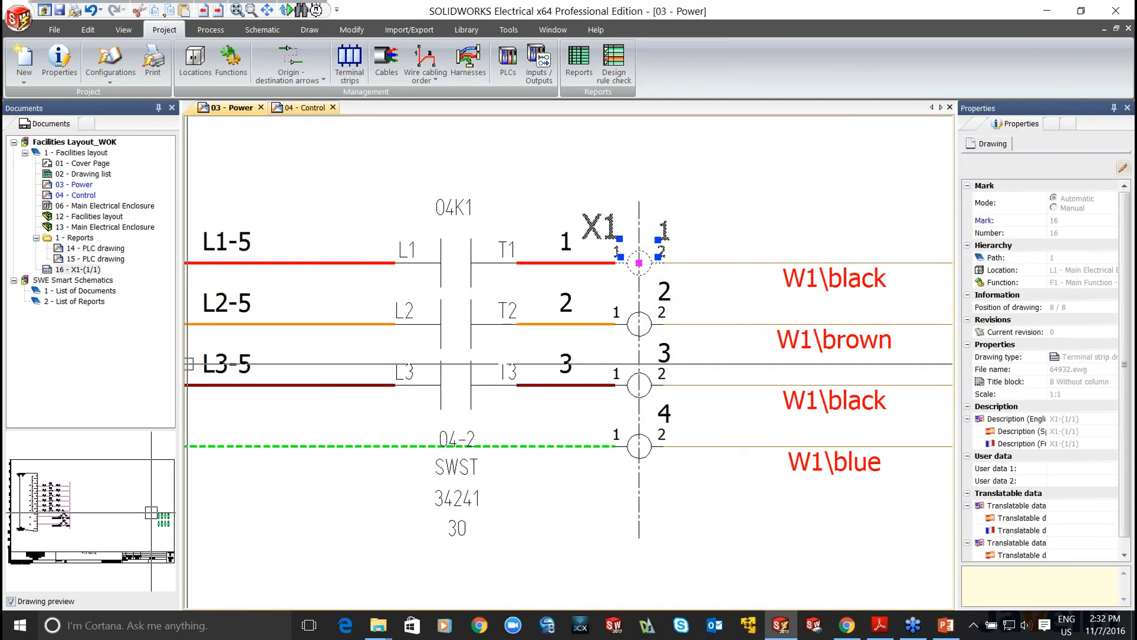
scroll(639, 207, up, 4)
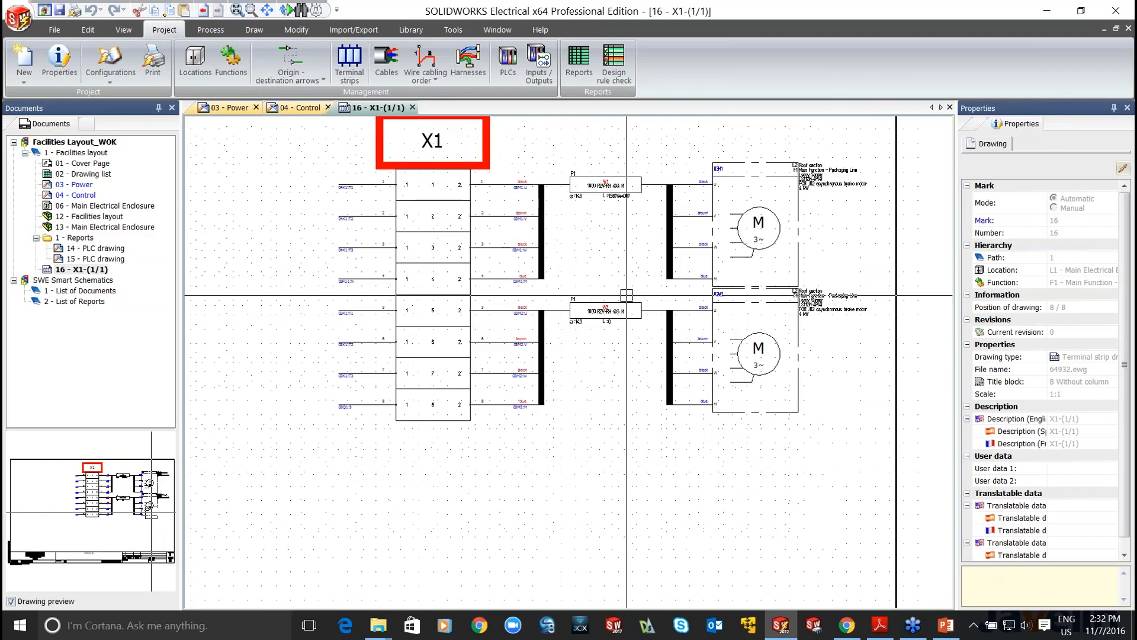
middle_drag(590, 237, 609, 310)
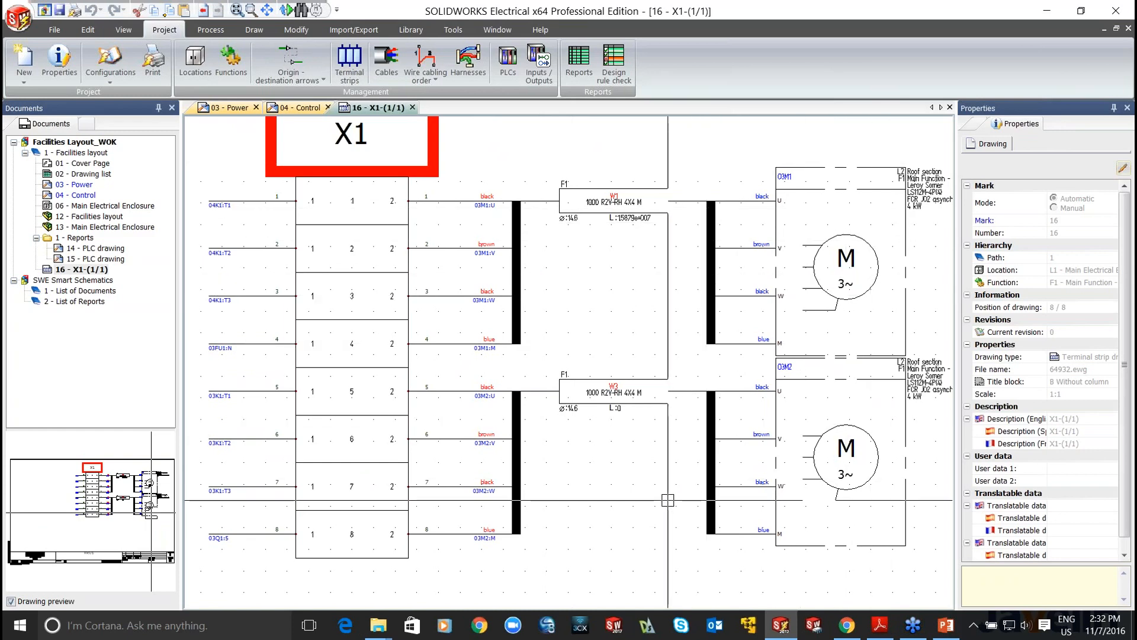
scroll(669, 500, down, 1)
middle_drag(614, 521, 630, 486)
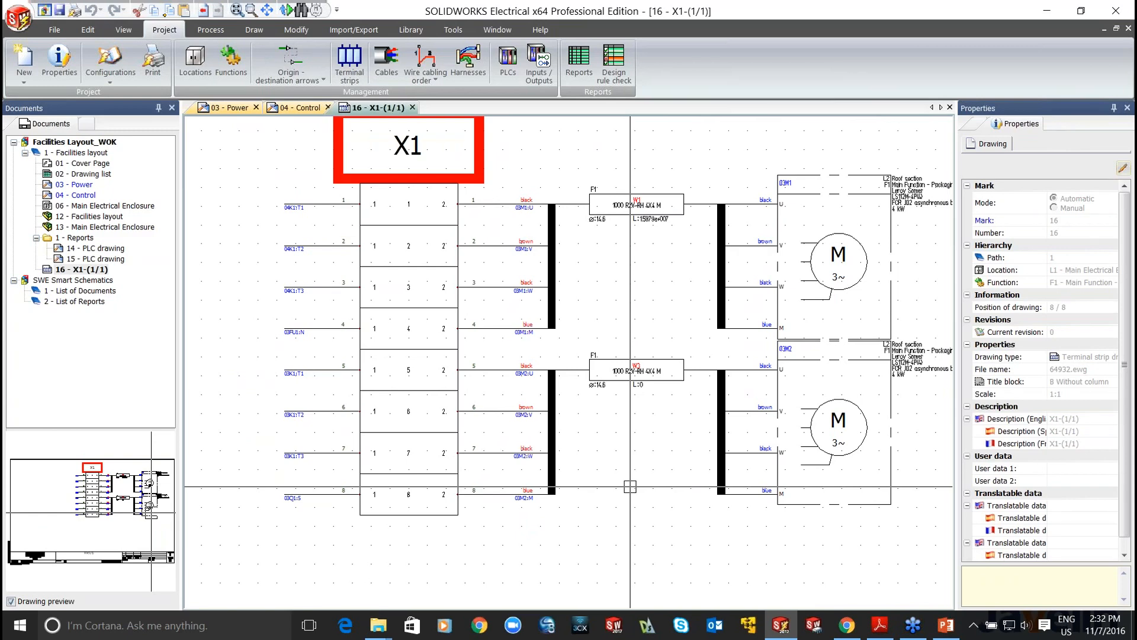
scroll(631, 486, down, 1)
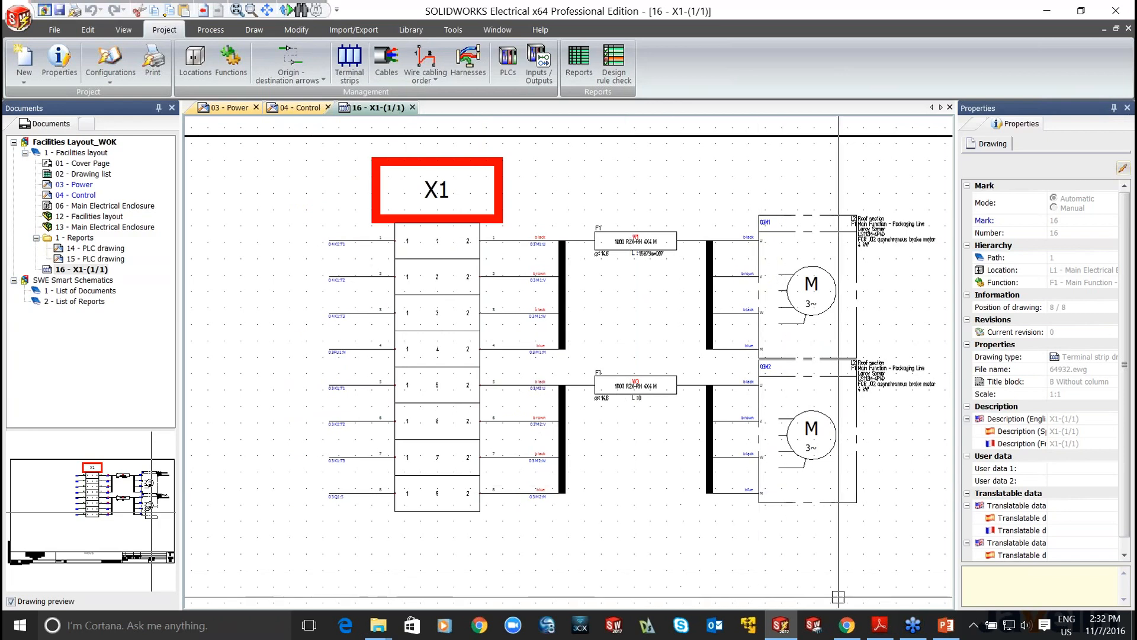
mouse_move(945, 625)
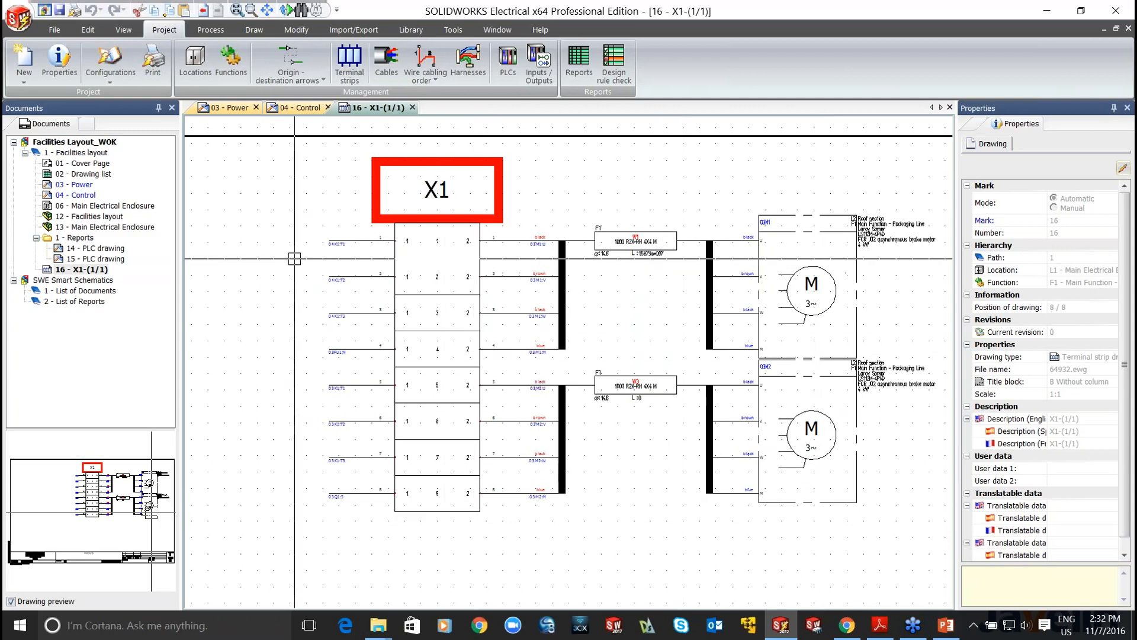
- Set the "SWE Smart Schematics" project as the current project
click(88, 281)
right_click(88, 282)
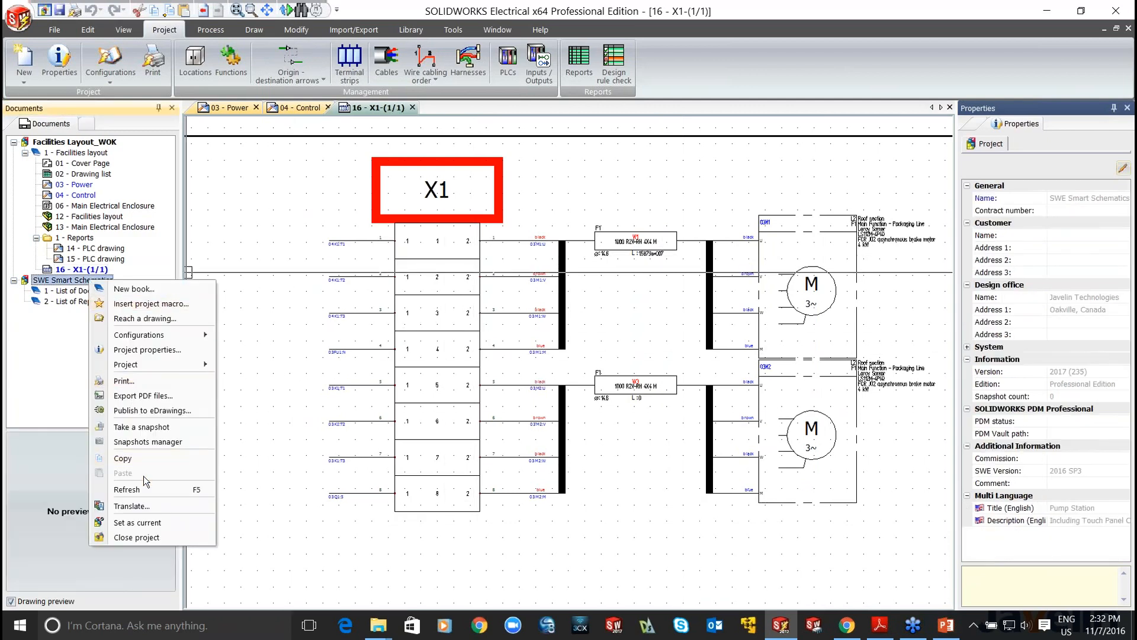
click(144, 516)
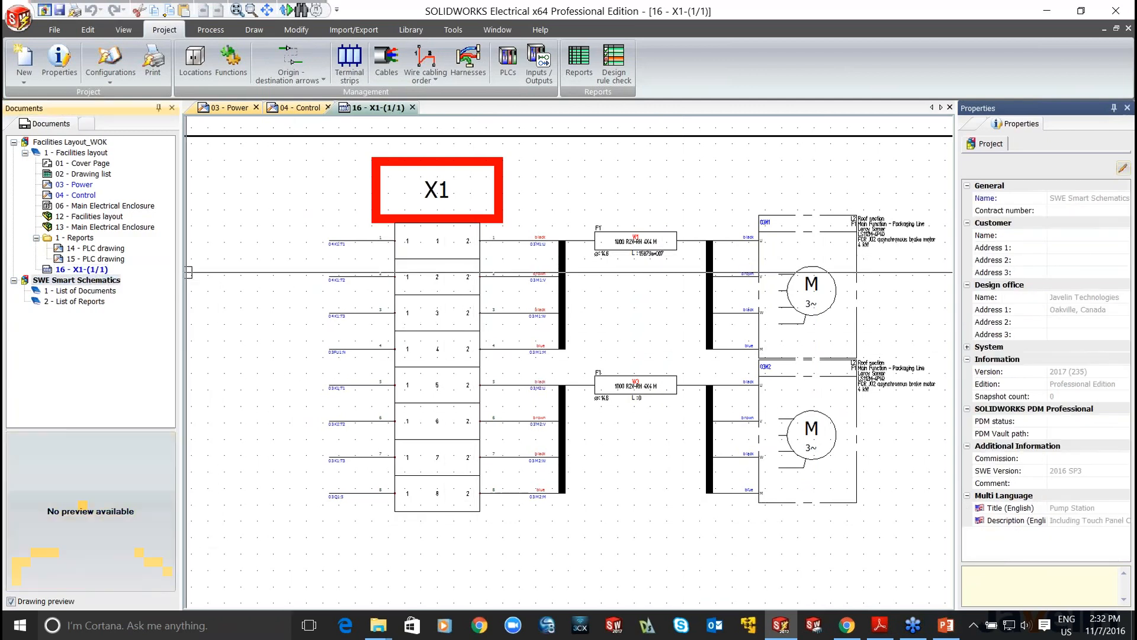
- Switch to File Explorer in a new window and restore it from full screen to a smaller size
click(382, 631)
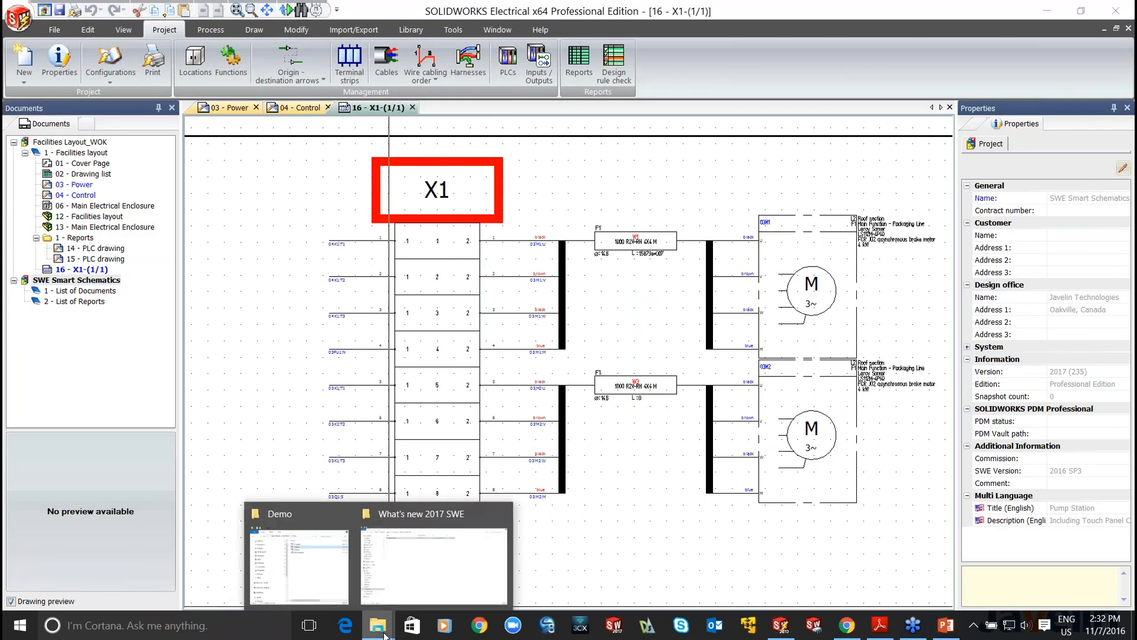
click(384, 635)
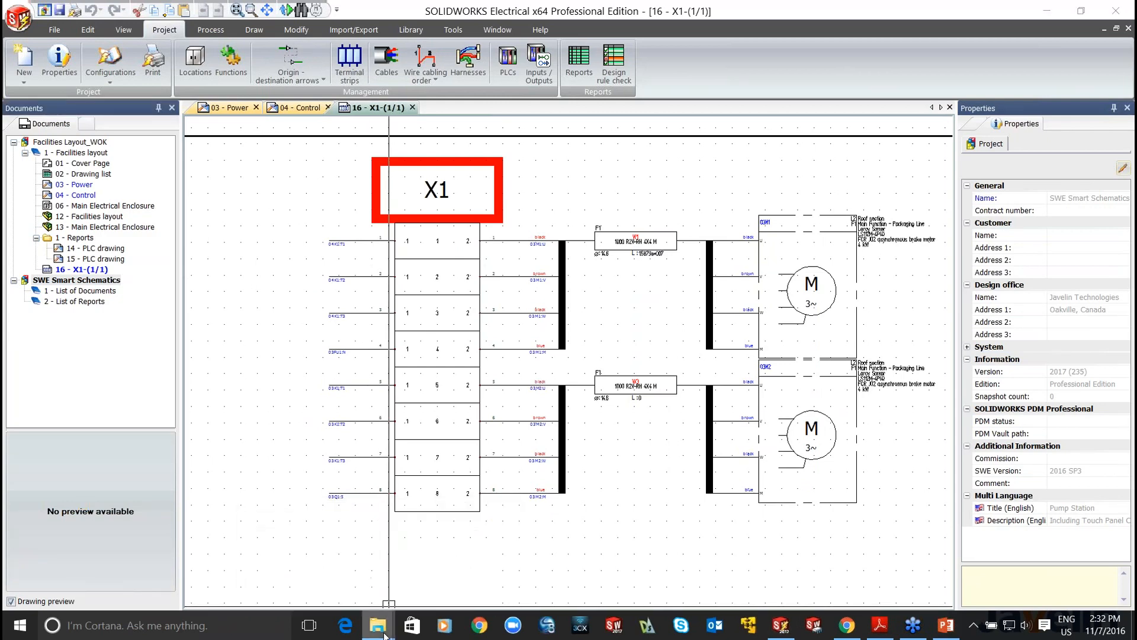
right_click(384, 635)
click(375, 542)
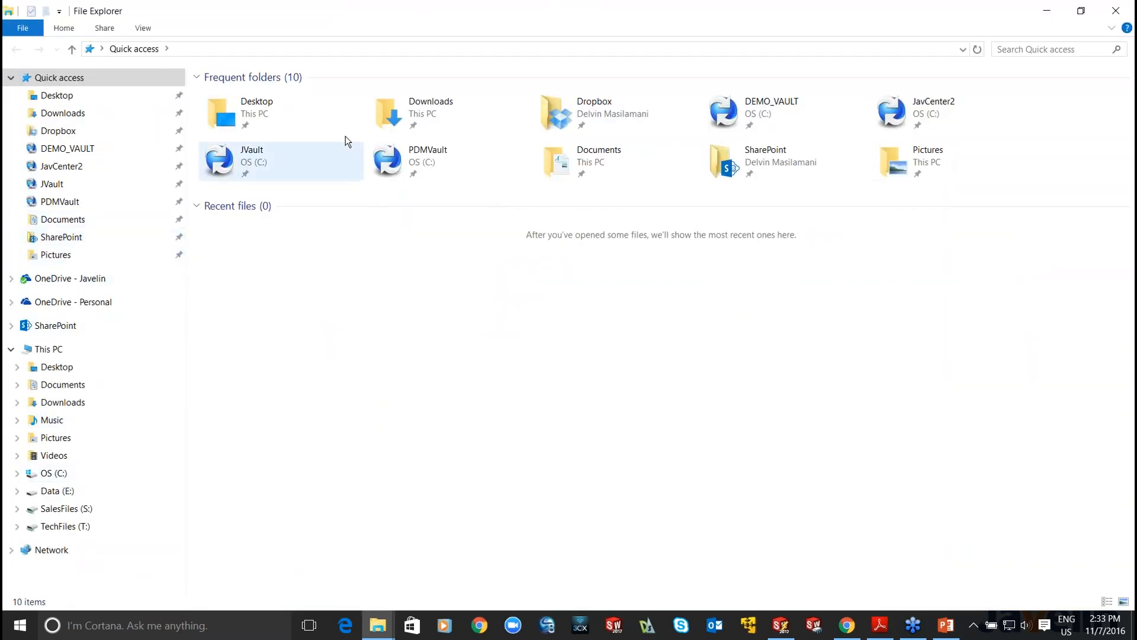
double_click(414, 12)
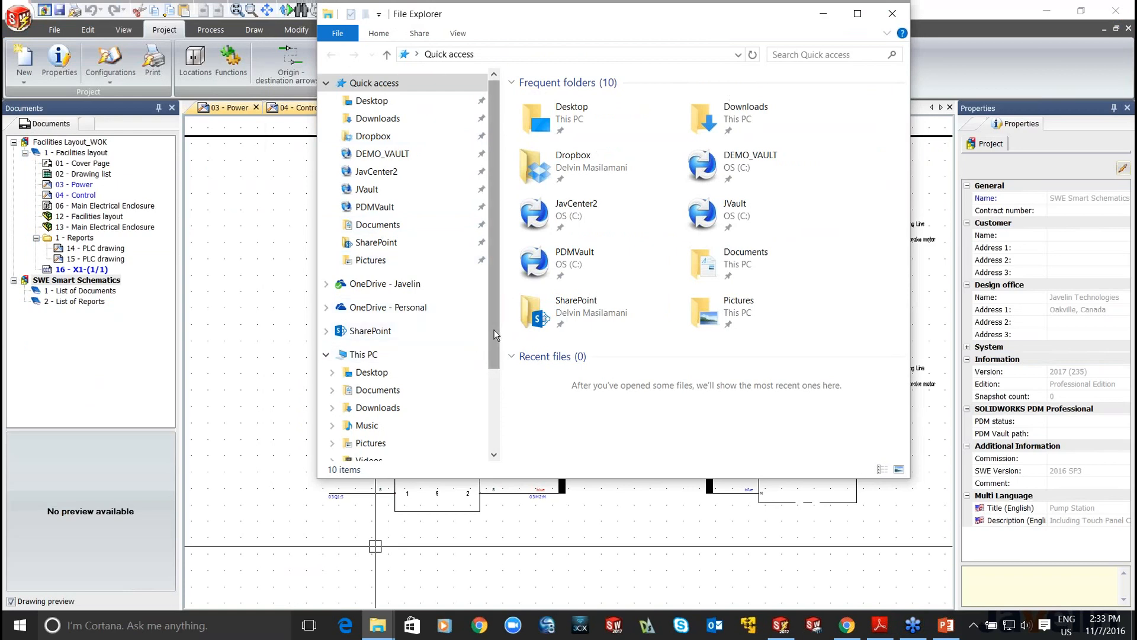
- Open the SmartSchematics+Demo-English workbook from the SWE-Automation English folder under SWE on the Data (E:) drive
drag(495, 329, 489, 387)
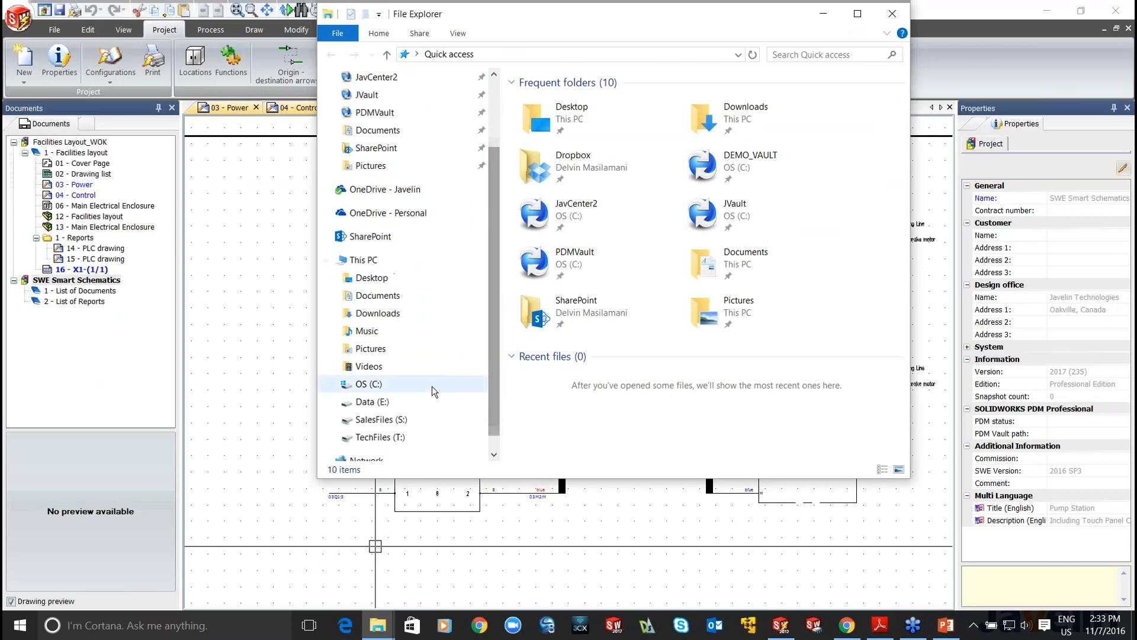
click(370, 403)
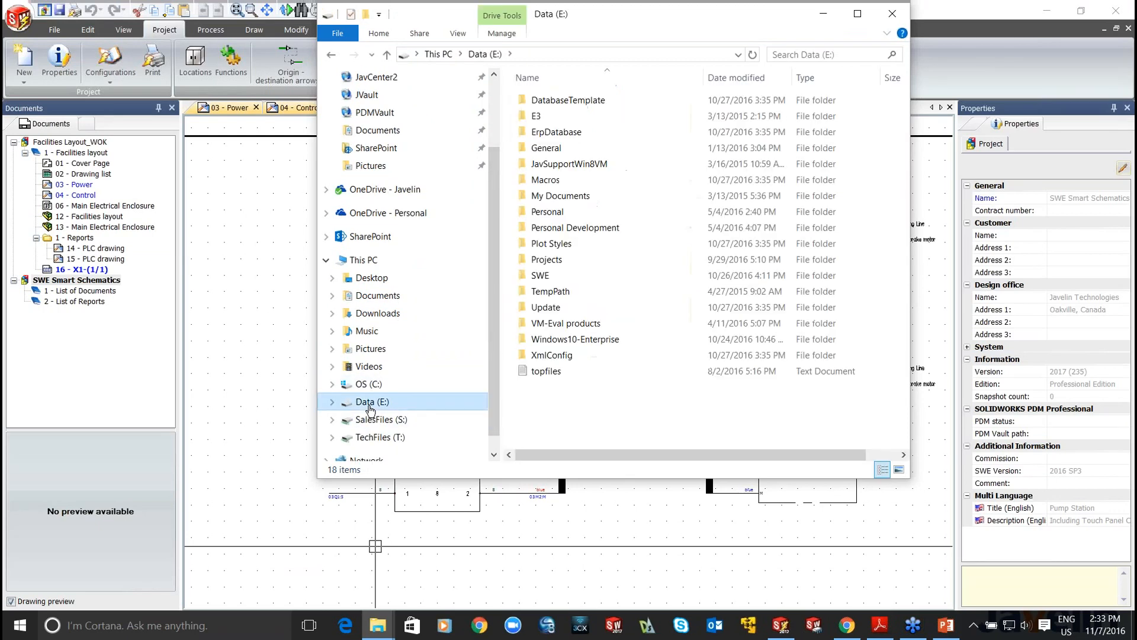
double_click(541, 276)
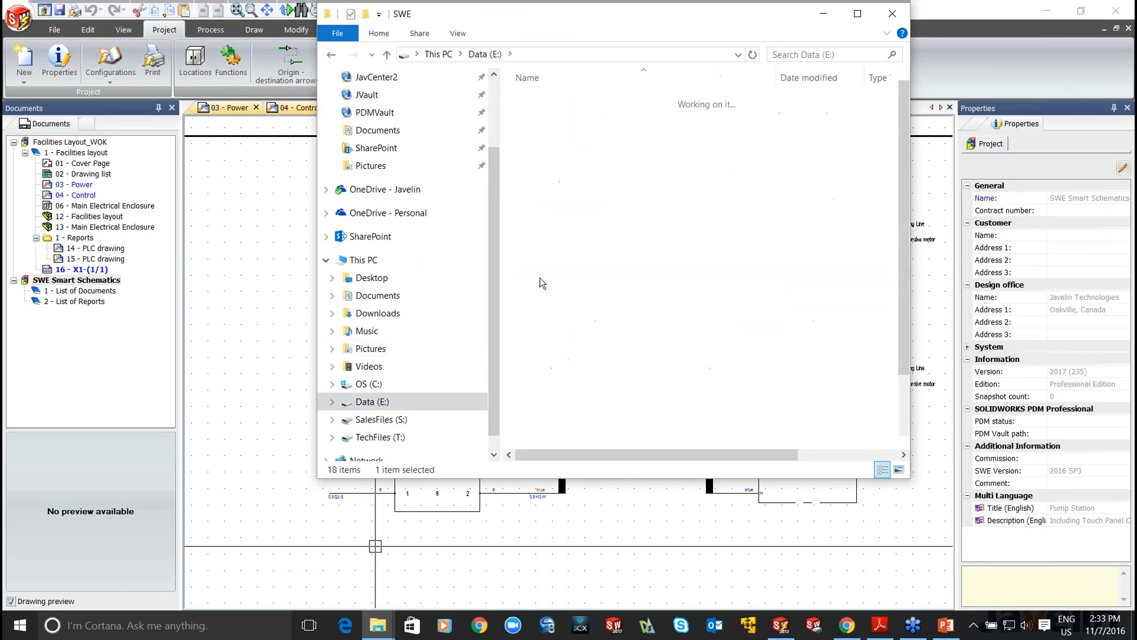
double_click(580, 165)
click(580, 133)
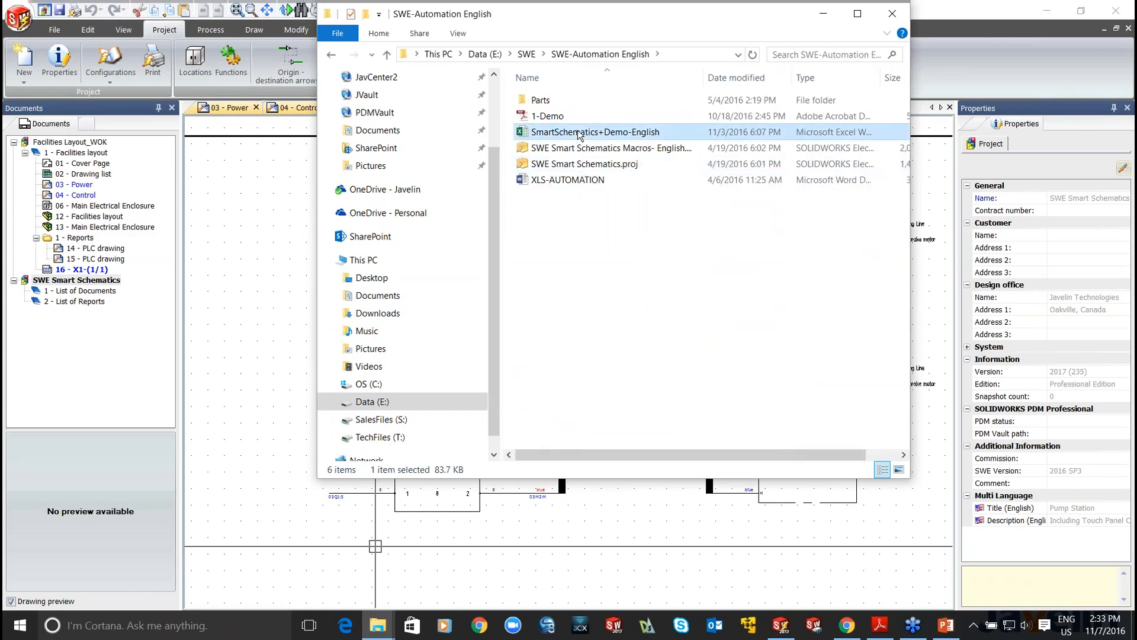
double_click(579, 133)
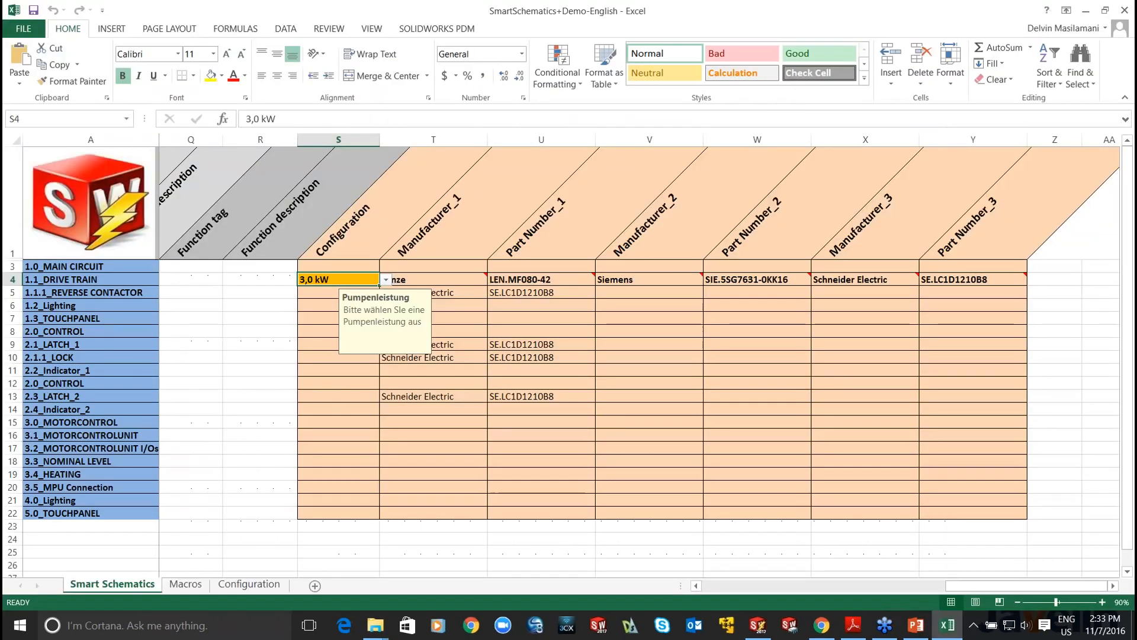
- Try the Pump & Filling project variant for 1.1_DRIVE TRAIN and set it back to Pump
drag(1019, 584, 767, 582)
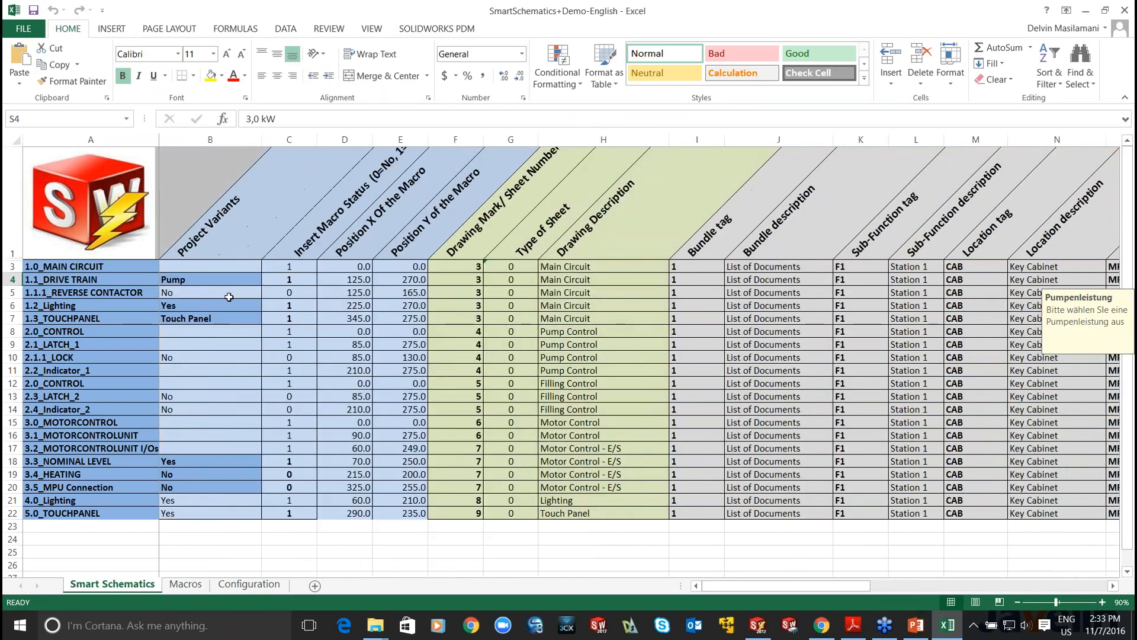
click(219, 285)
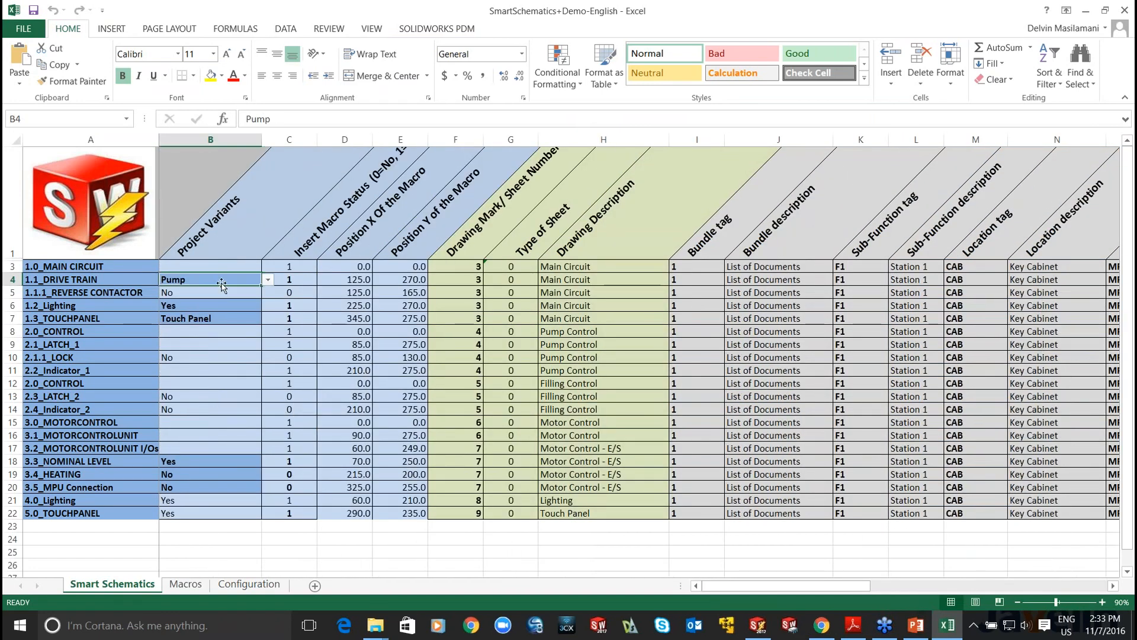
click(269, 279)
click(241, 292)
click(266, 282)
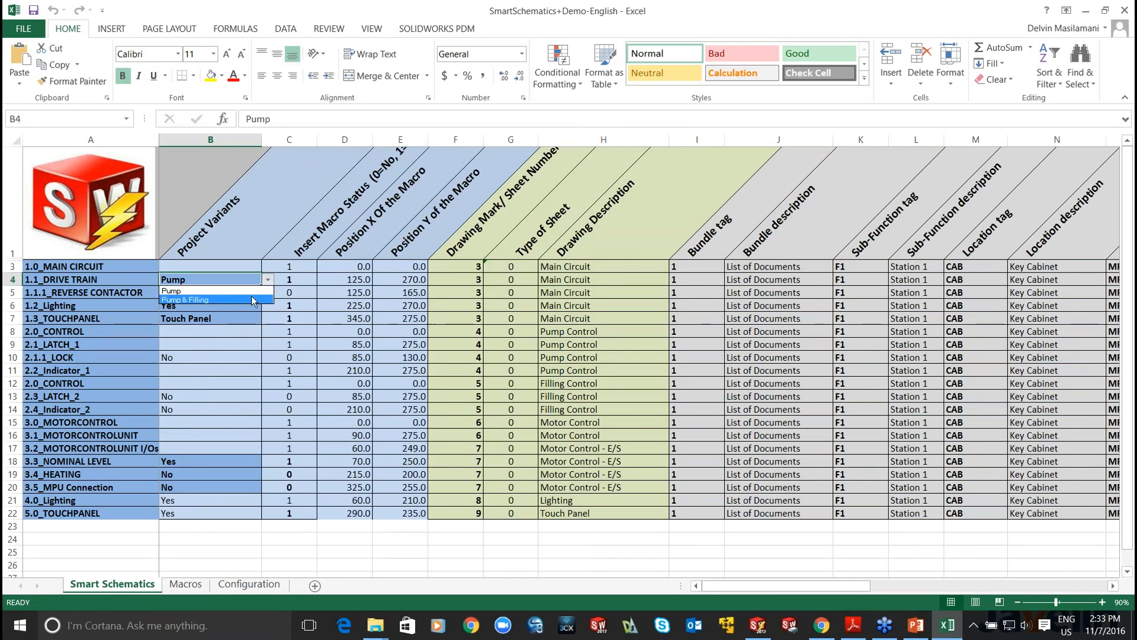
click(251, 296)
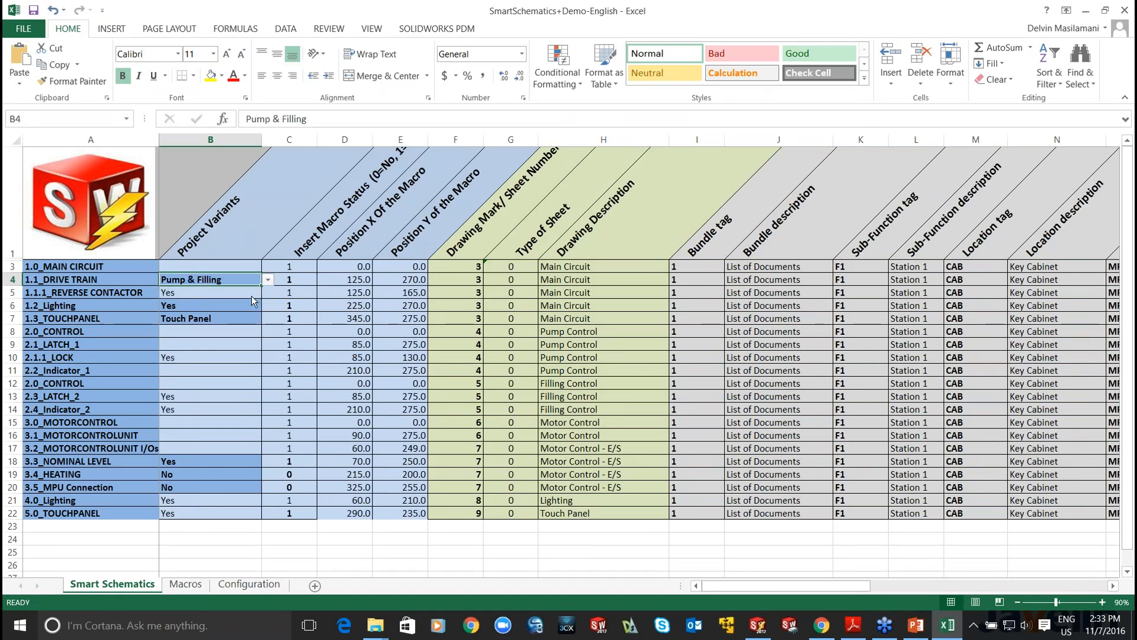
click(268, 279)
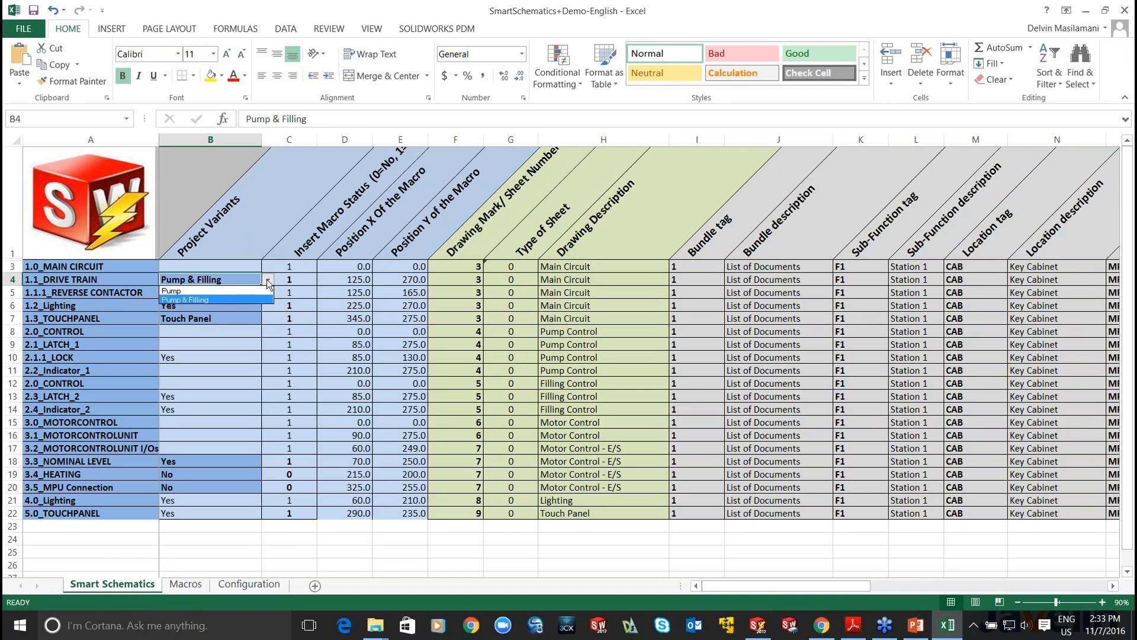
click(239, 291)
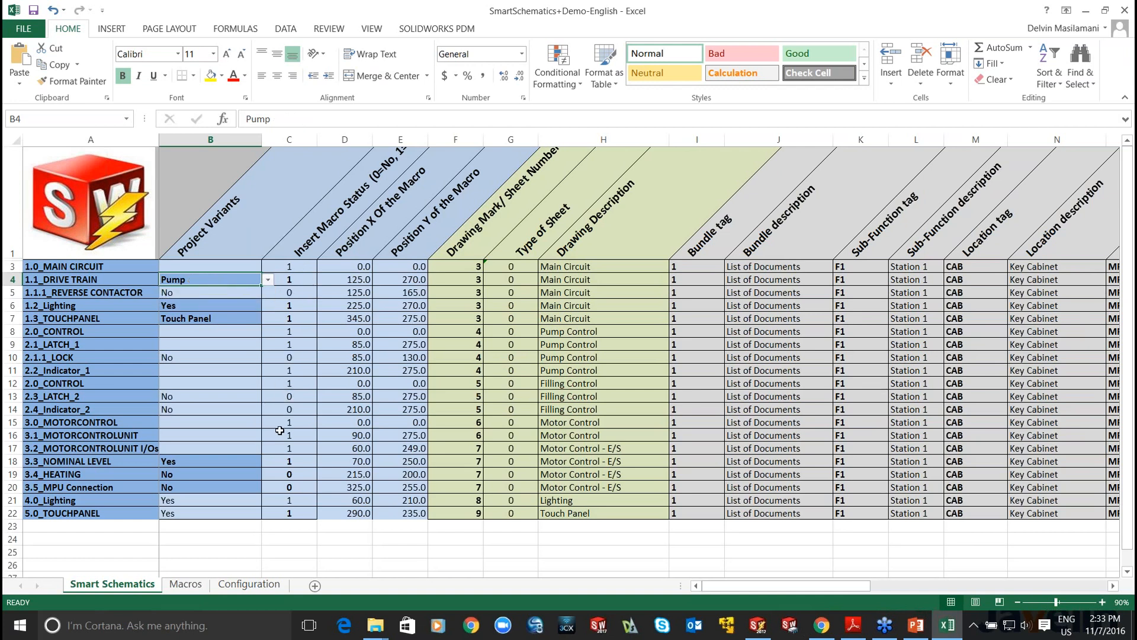
- Set the Configuration of the 1.1_DRIVE TRAIN row to 4,0 kW and save the workbook
drag(730, 585, 747, 585)
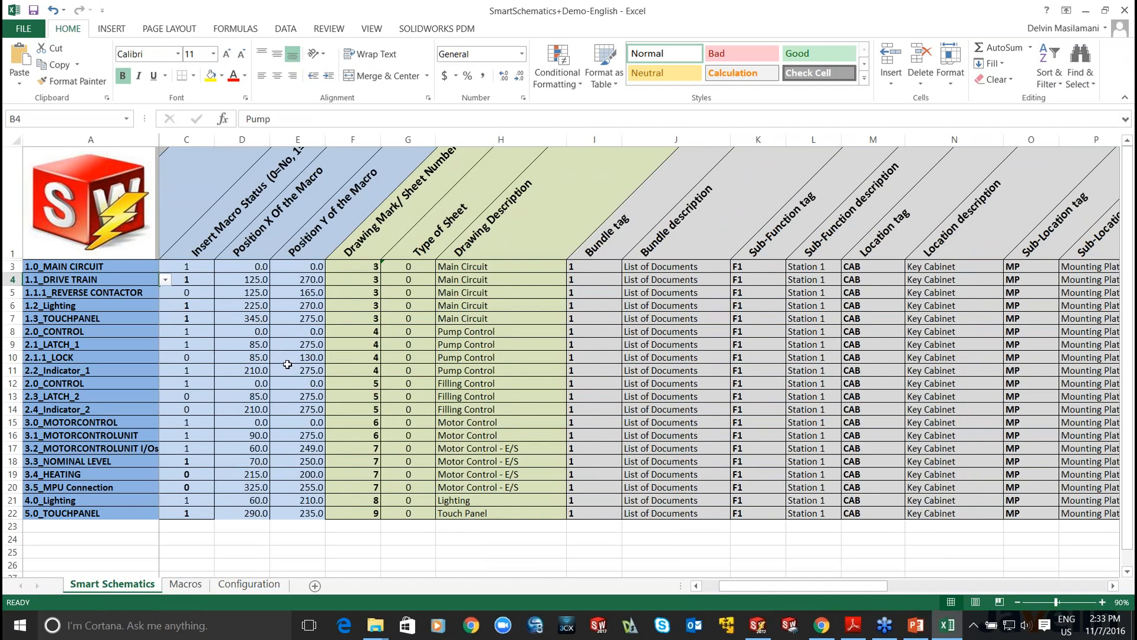
drag(847, 589, 936, 588)
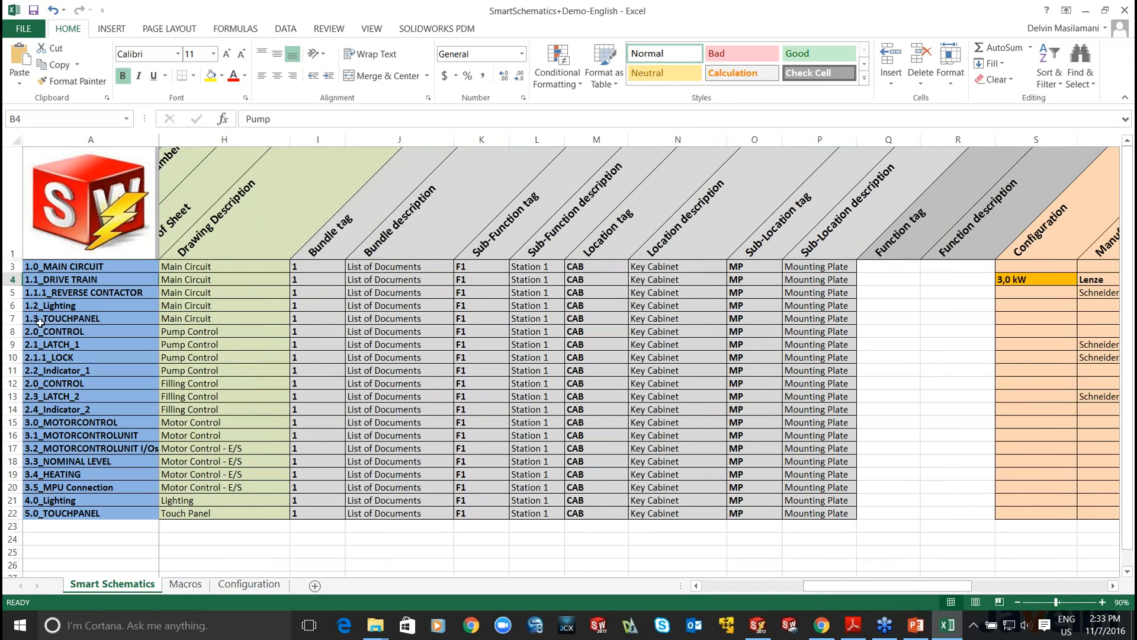
drag(841, 584, 980, 585)
click(430, 278)
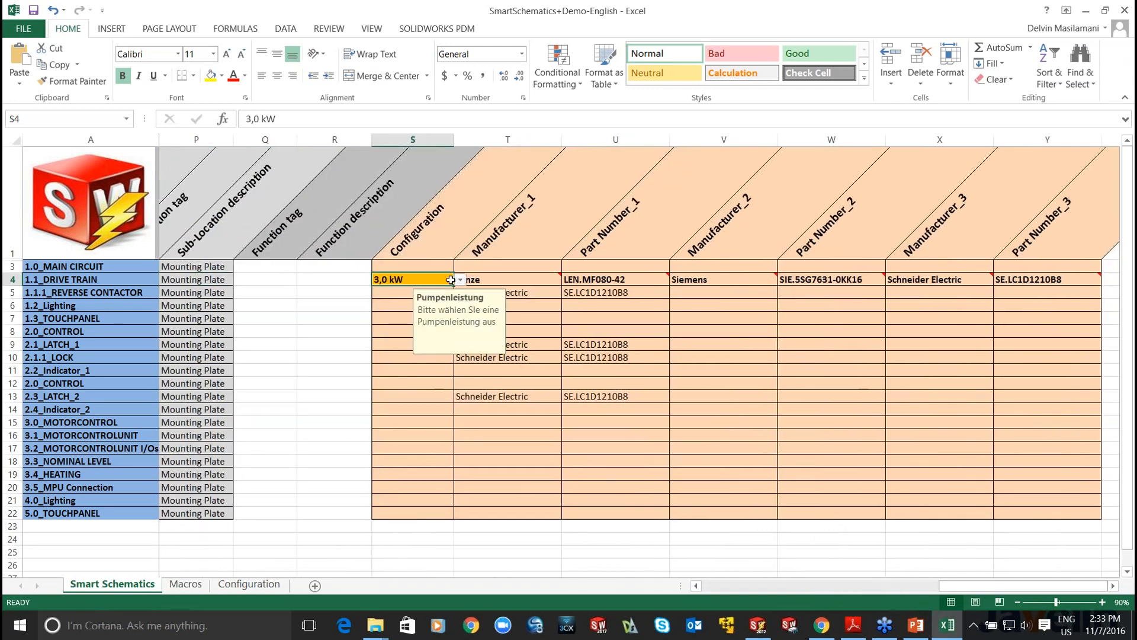
click(460, 279)
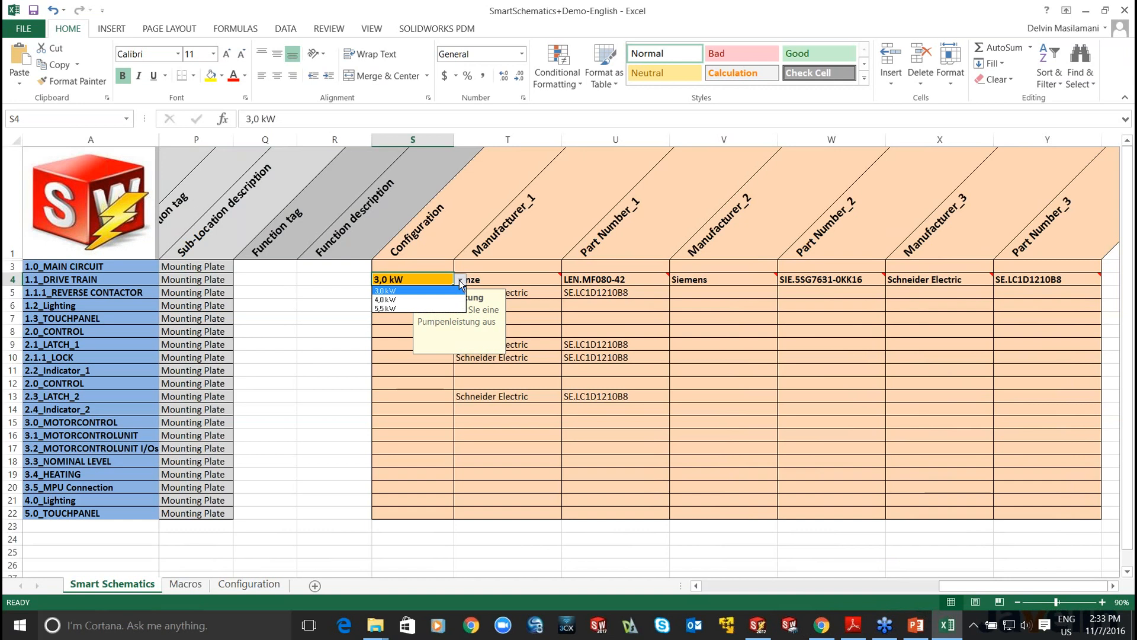
click(402, 299)
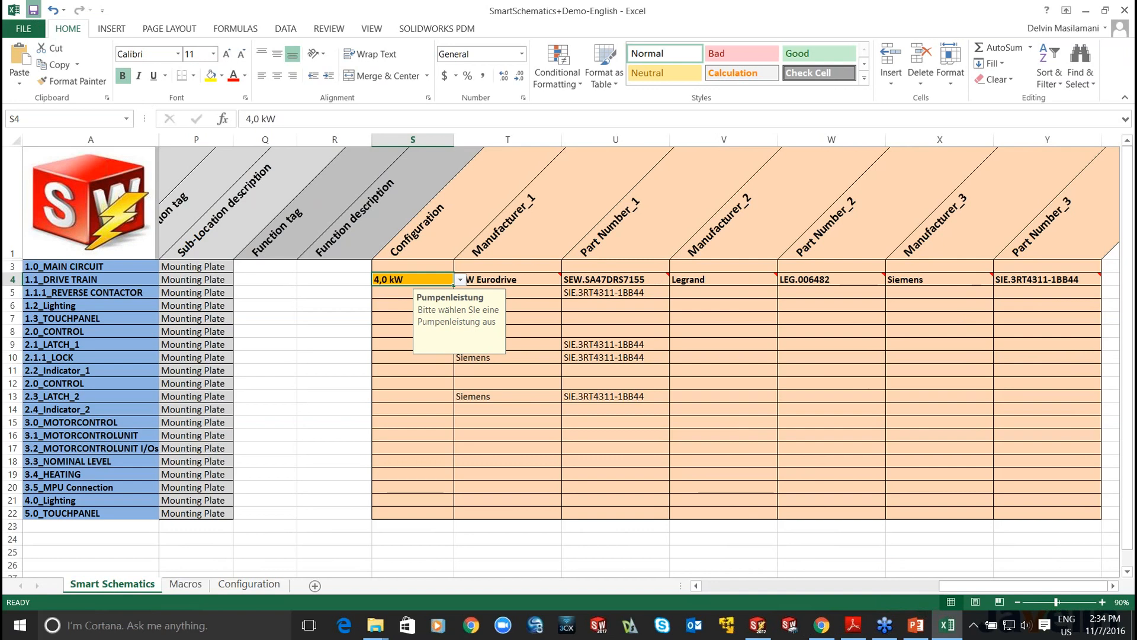
- Switch to SOLIDWORKS Electrical and run Excel Automation on the SWE Smart Schematics project with the SmartSchematics+Demo-English workbook
click(1085, 13)
click(244, 293)
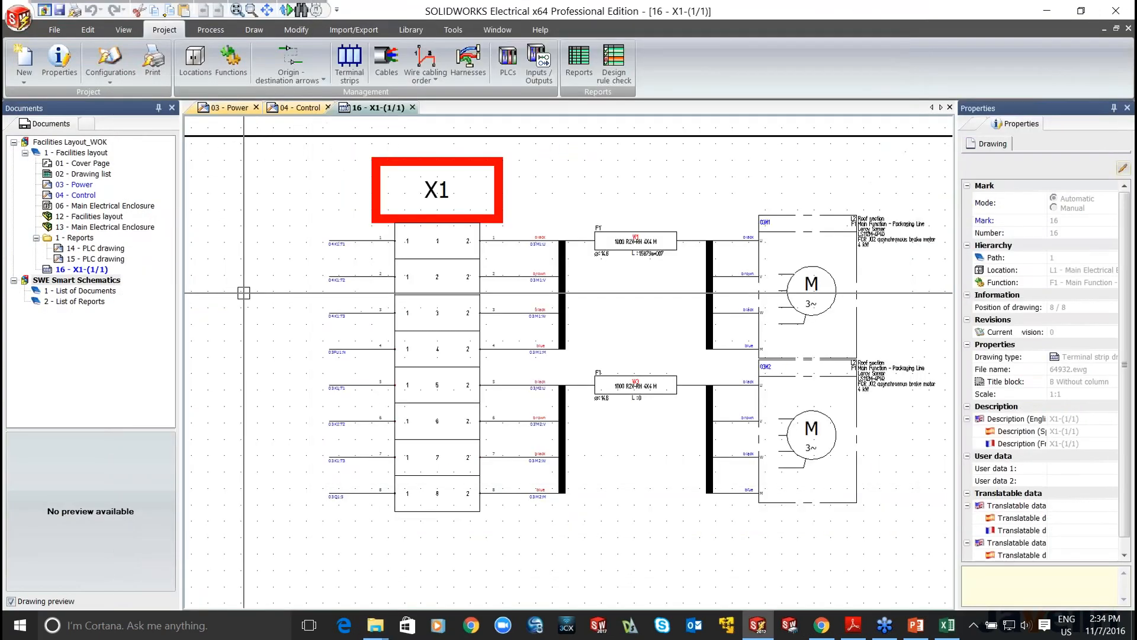
click(352, 31)
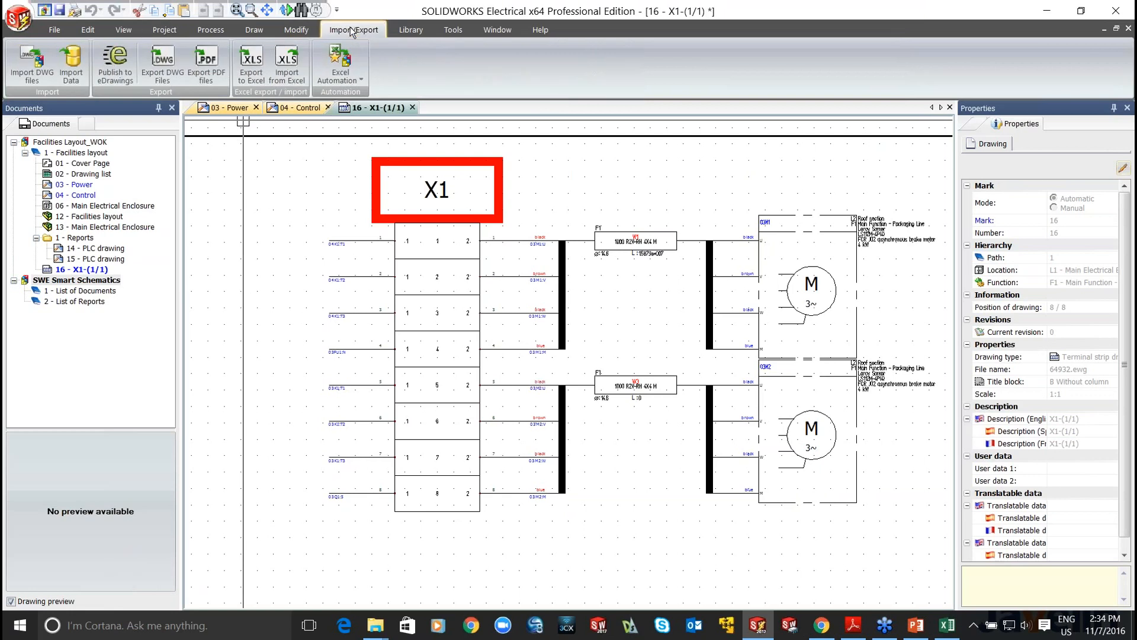
click(334, 64)
click(553, 232)
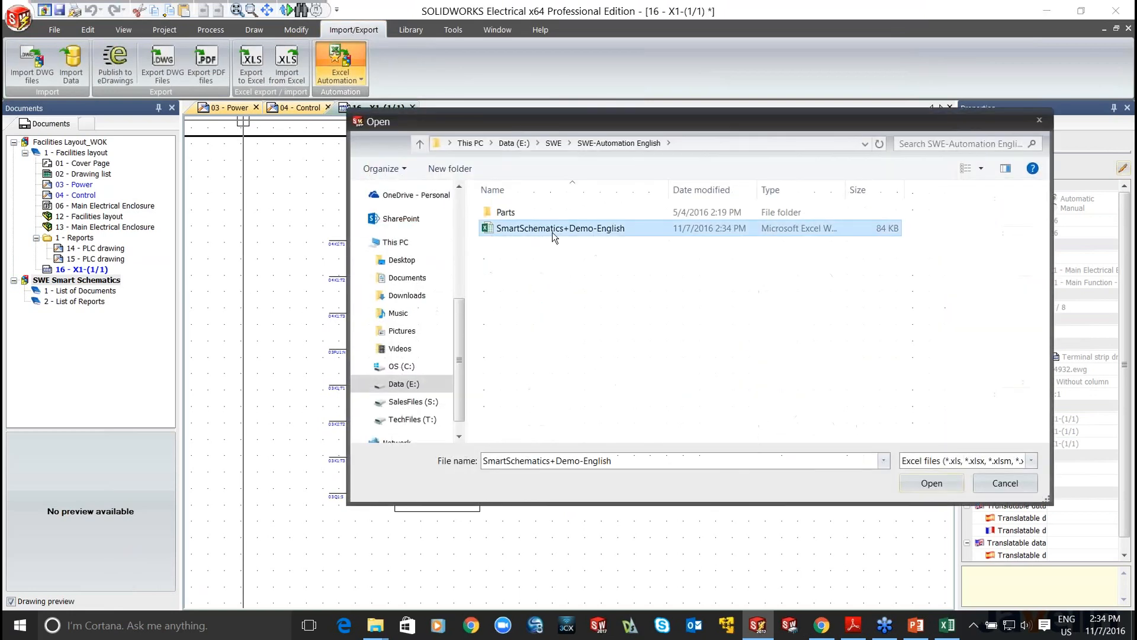
click(949, 483)
click(949, 483)
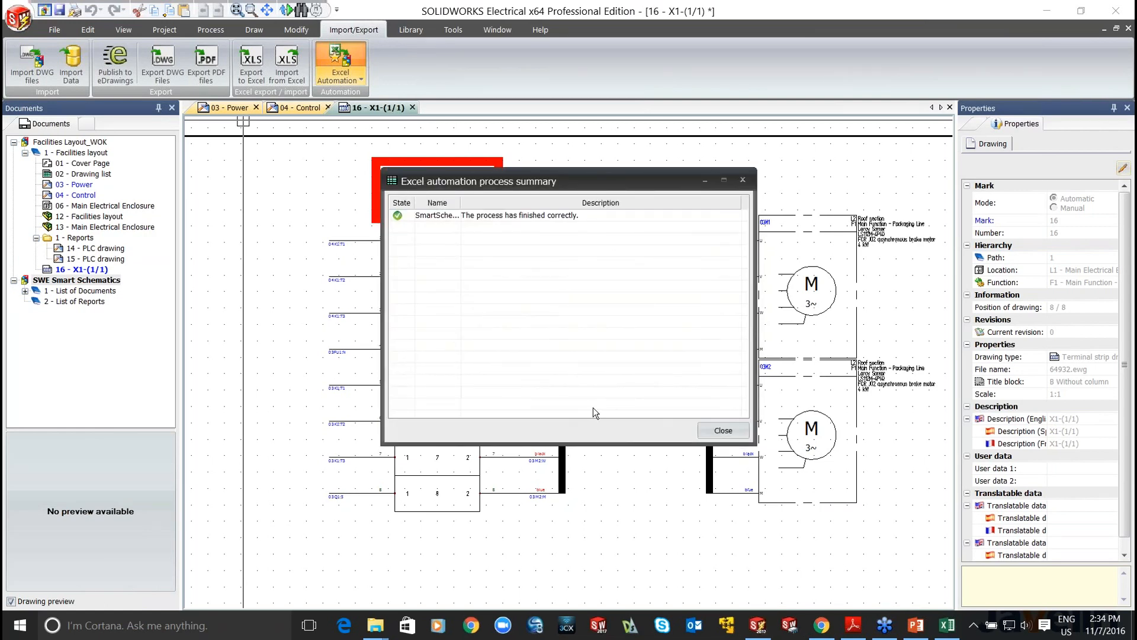
click(718, 430)
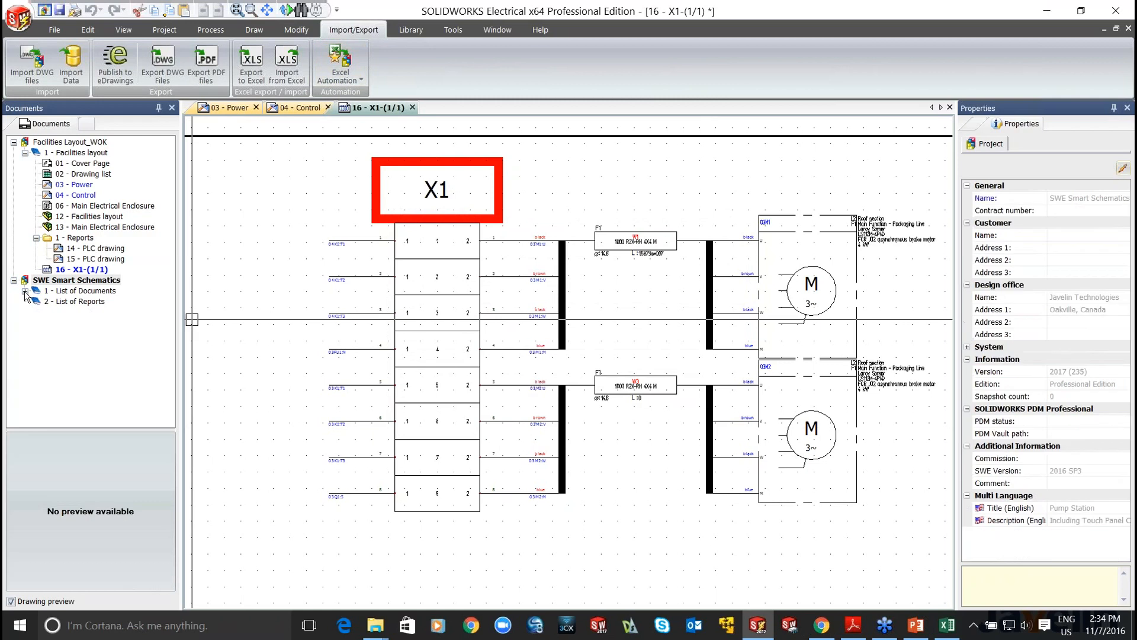
- Expand the "1 - List of Documents" book and open the "3 - Main Circuit" drawing to examine its circuits
click(60, 303)
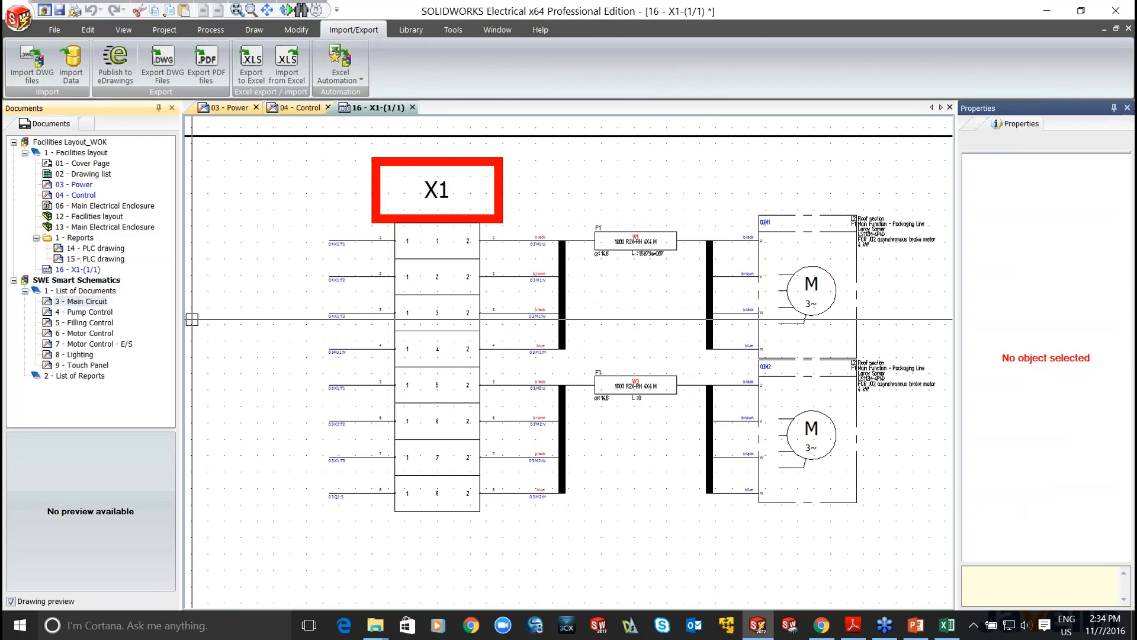
scroll(403, 351, down, 2)
middle_drag(414, 348, 472, 332)
scroll(472, 332, up, 2)
scroll(472, 332, up, 1)
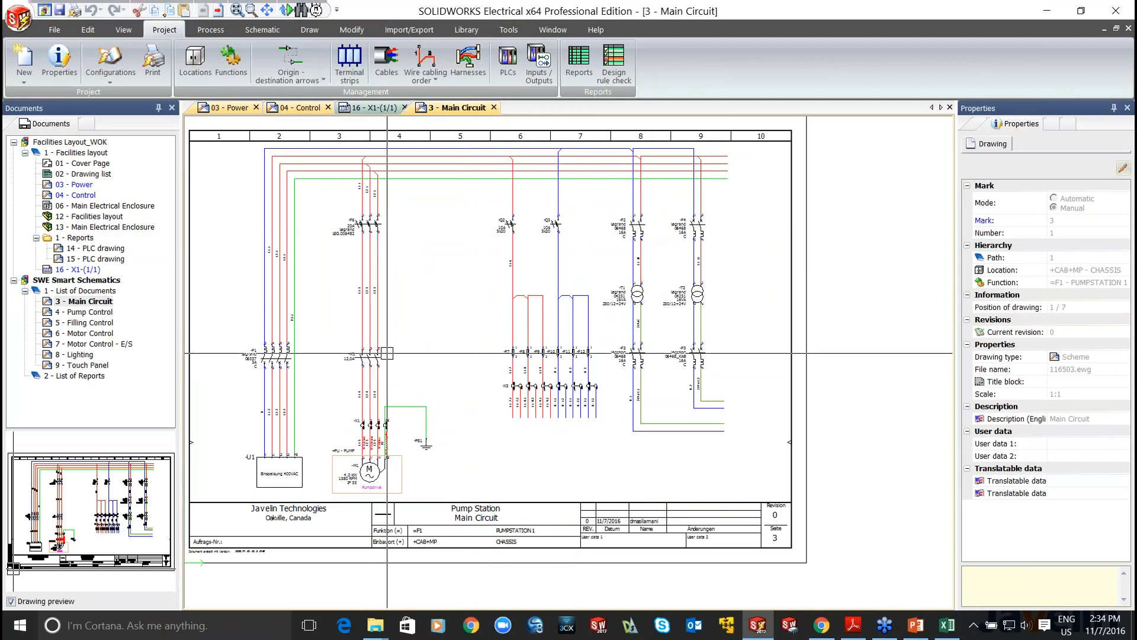
- Open the "4 - Pump Control", "5 - Filling Control" and "6 - Motor Control" drawings to review their contents
double_click(78, 313)
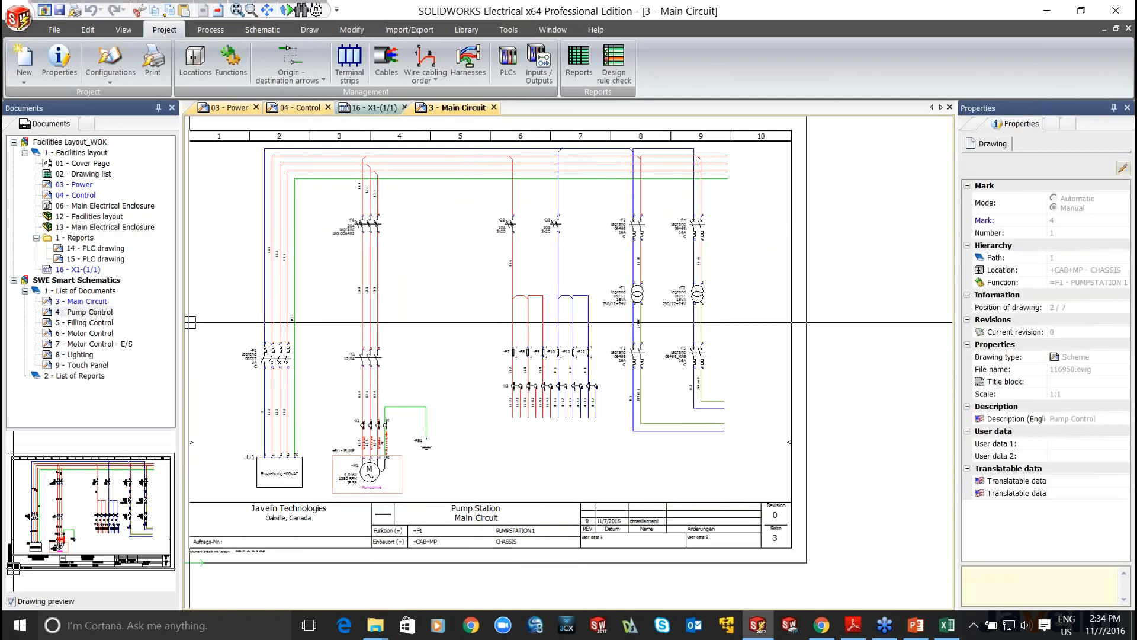
double_click(70, 323)
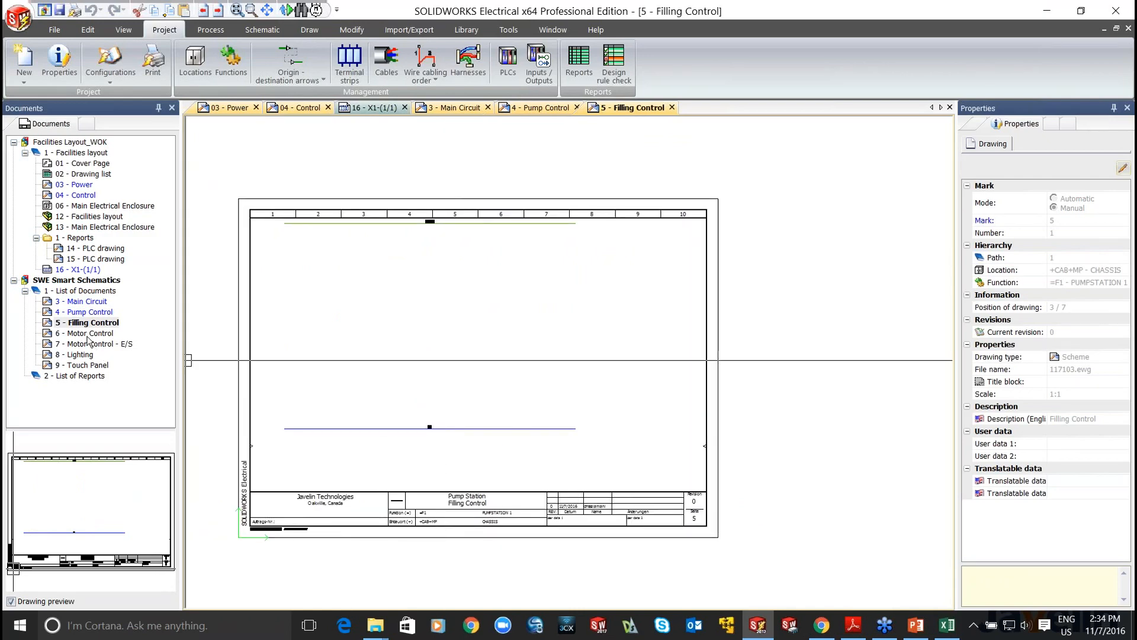
double_click(89, 333)
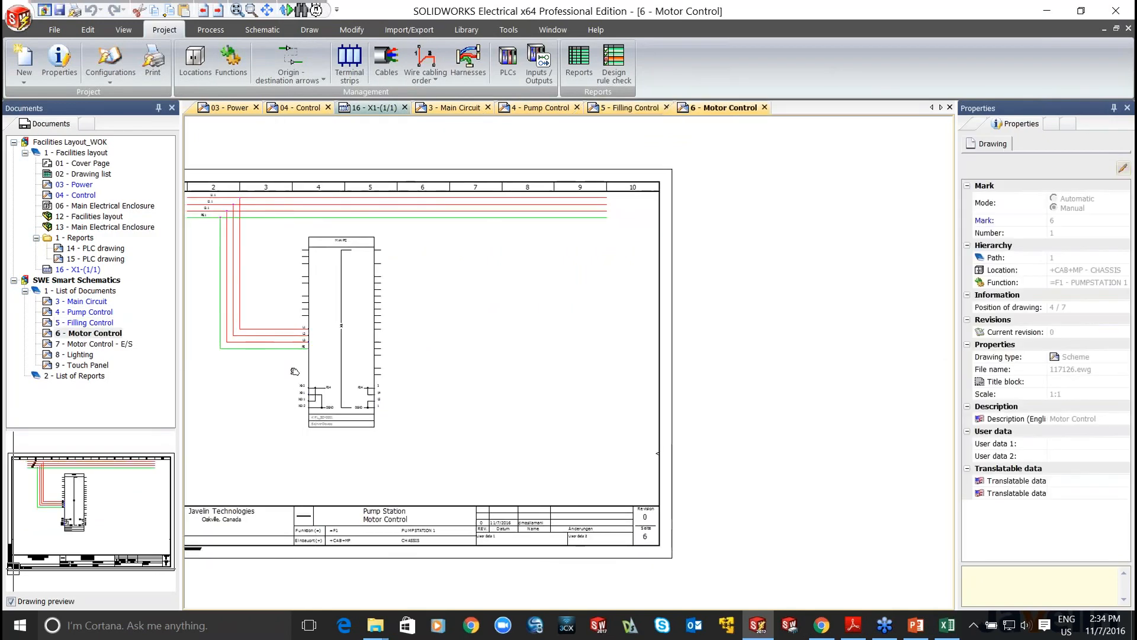
- Close the Motor Control, Filling Control, Pump Control and Main Circuit drawings
click(765, 108)
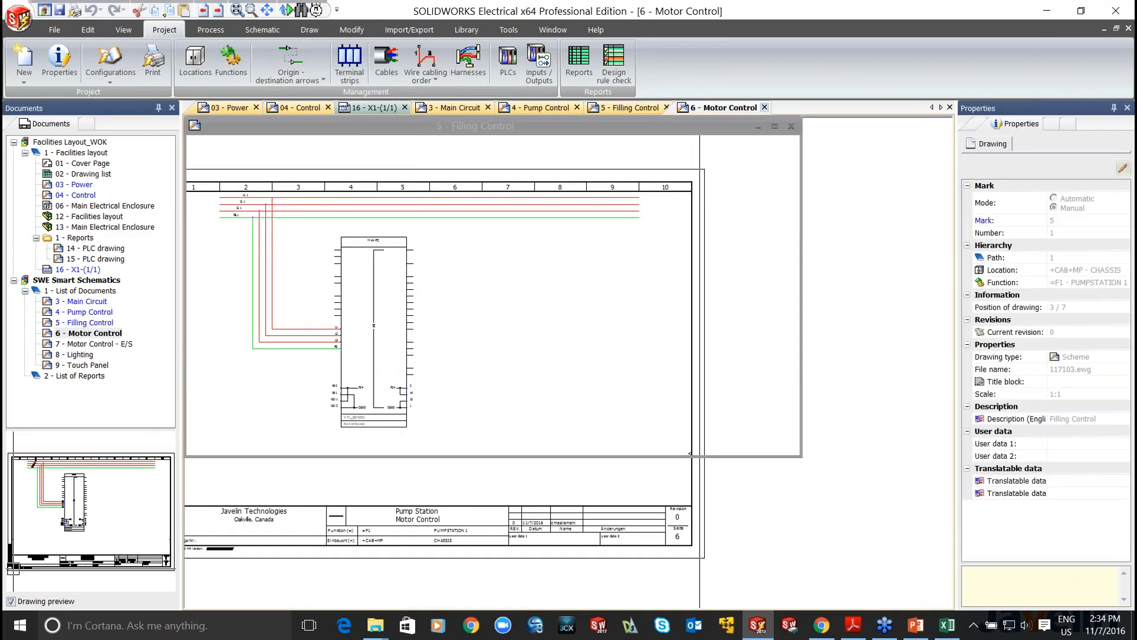
click(676, 106)
click(584, 107)
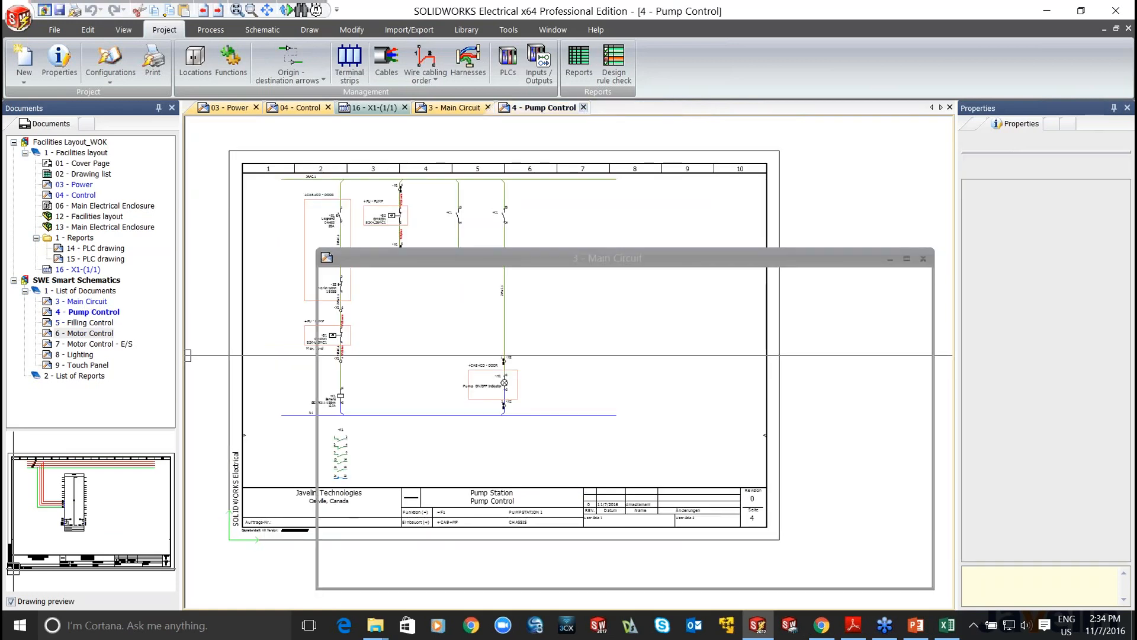
click(487, 108)
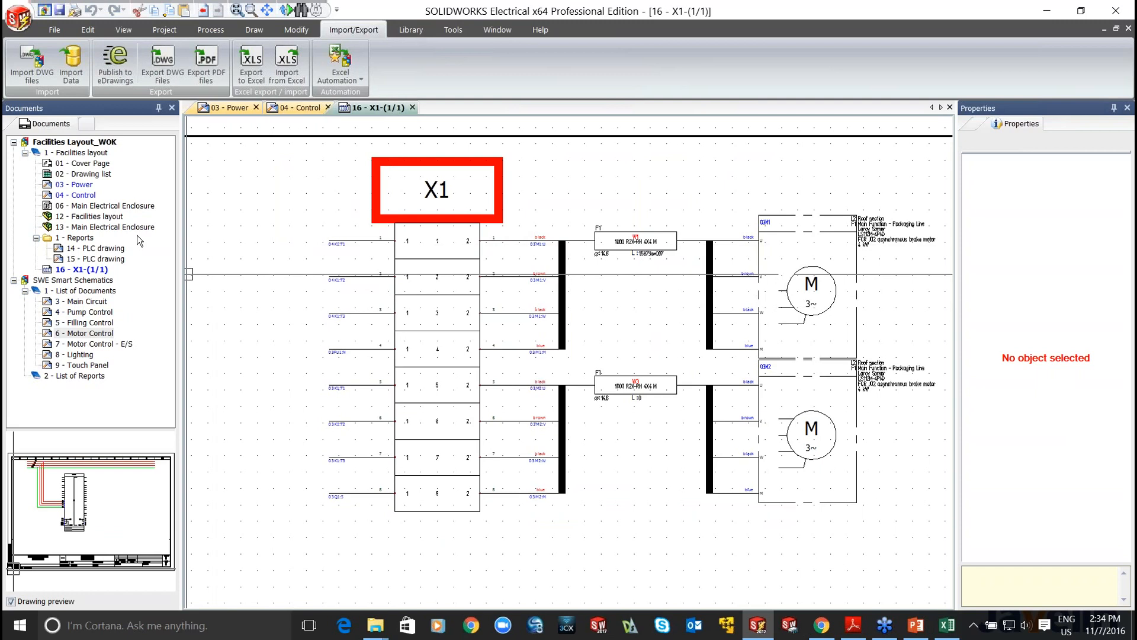
- Open the "12 - Facilities layout" assembly in SOLIDWORKS, suppressing the missing Connection.sldprt component and rebuilding the document
double_click(95, 218)
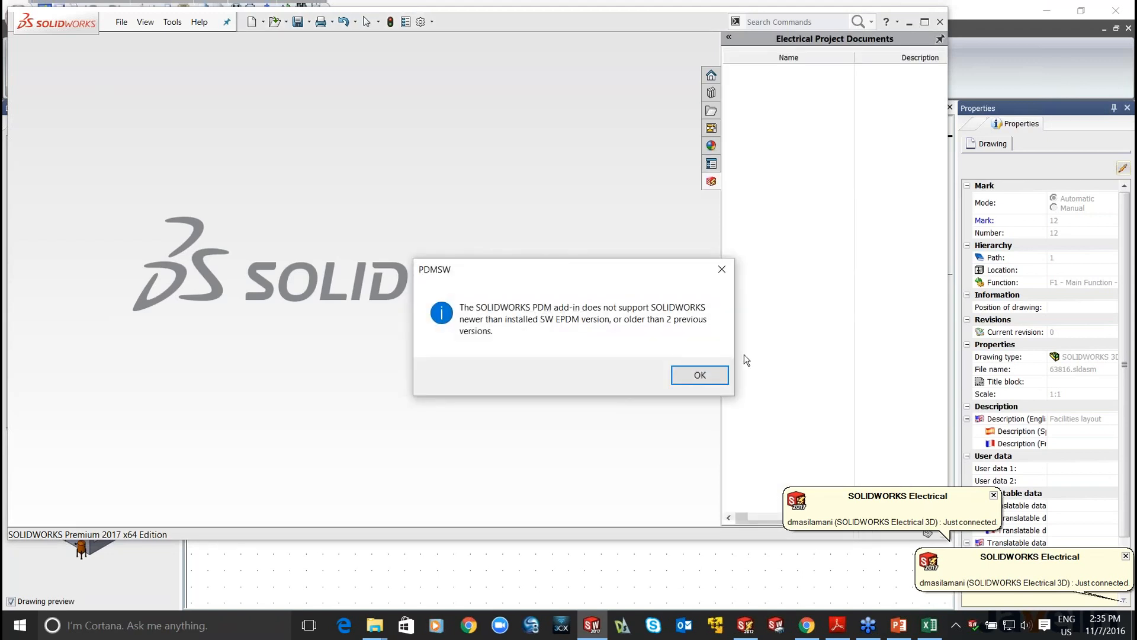
click(712, 375)
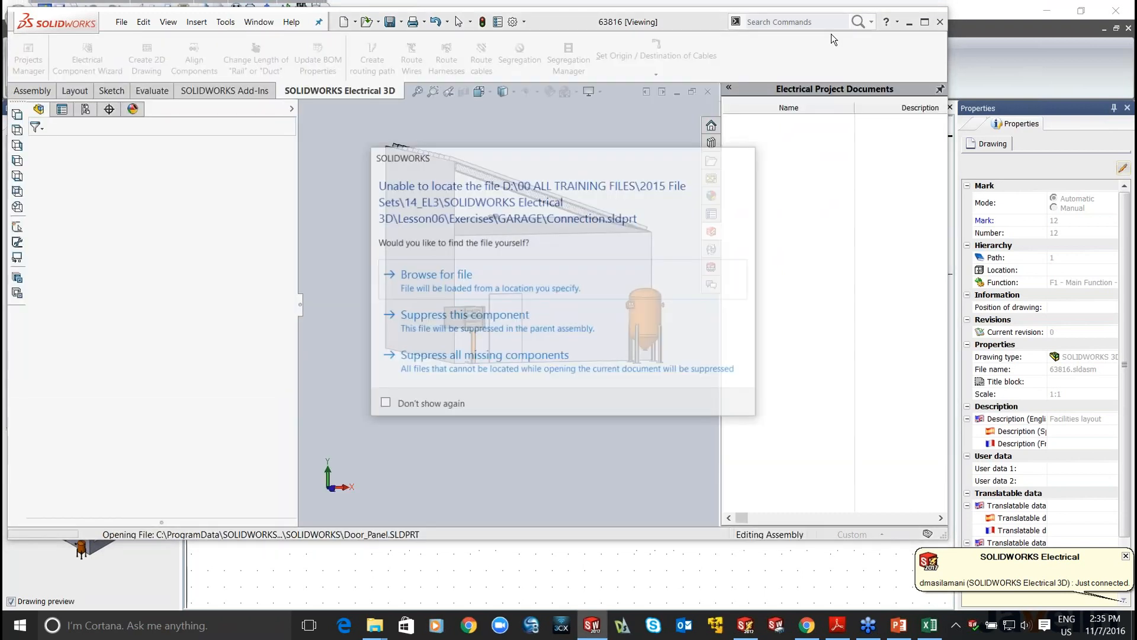
click(513, 314)
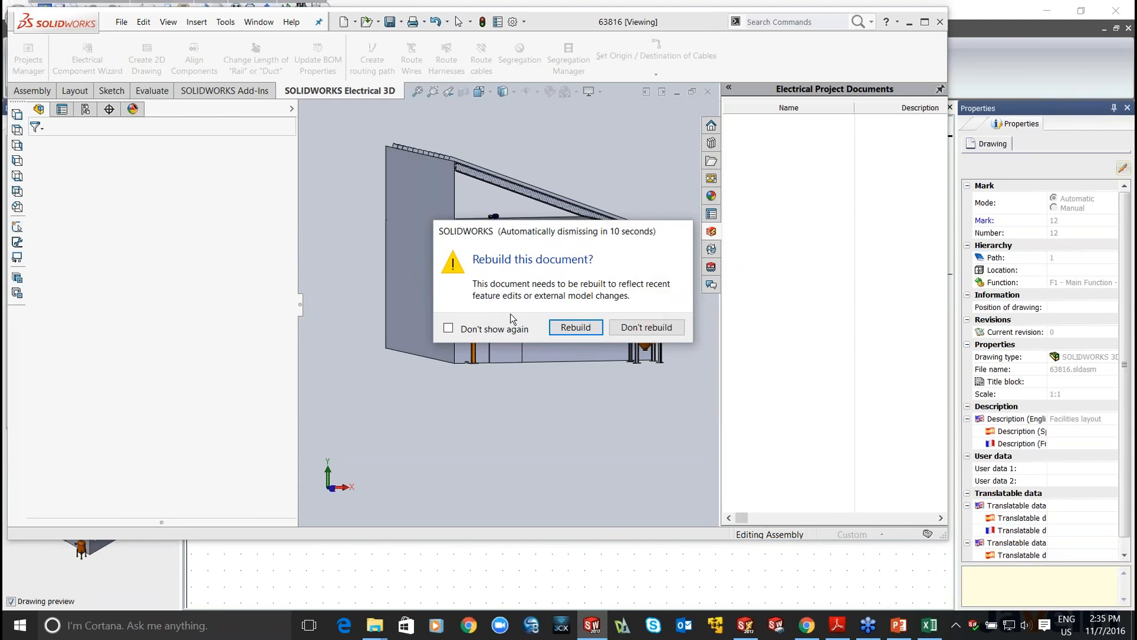
click(574, 327)
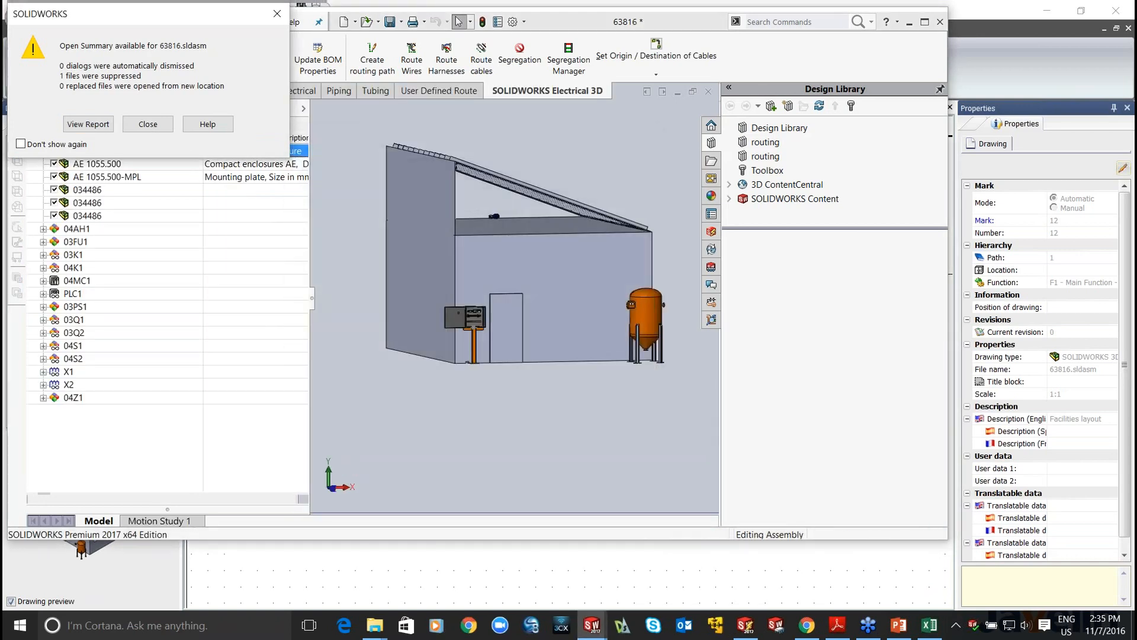
click(159, 125)
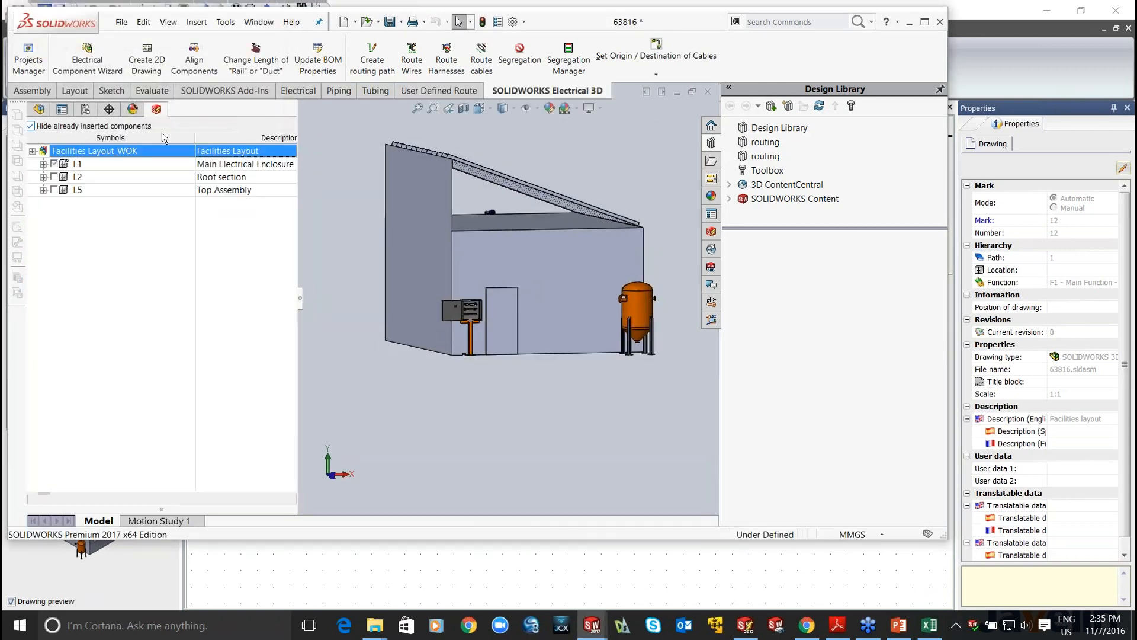
- Show the Electrical Project Documents list and maximize the SOLIDWORKS window
click(712, 234)
click(925, 22)
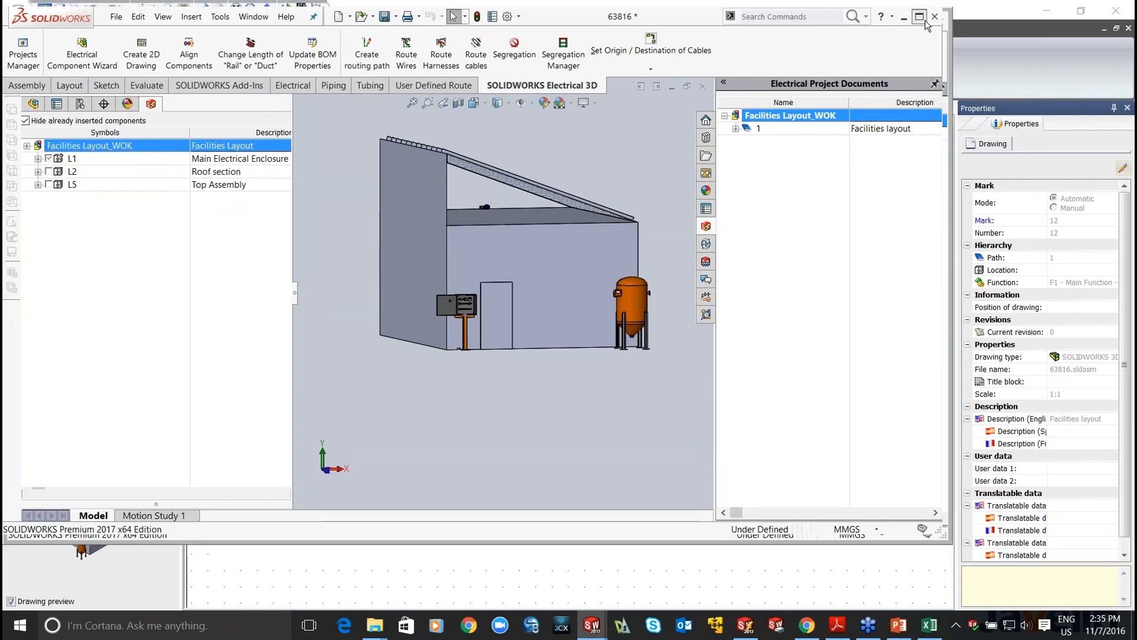
- Expand the Facilities layout book in the project documents list and examine the open electrical enclosure in the 3D model
click(928, 125)
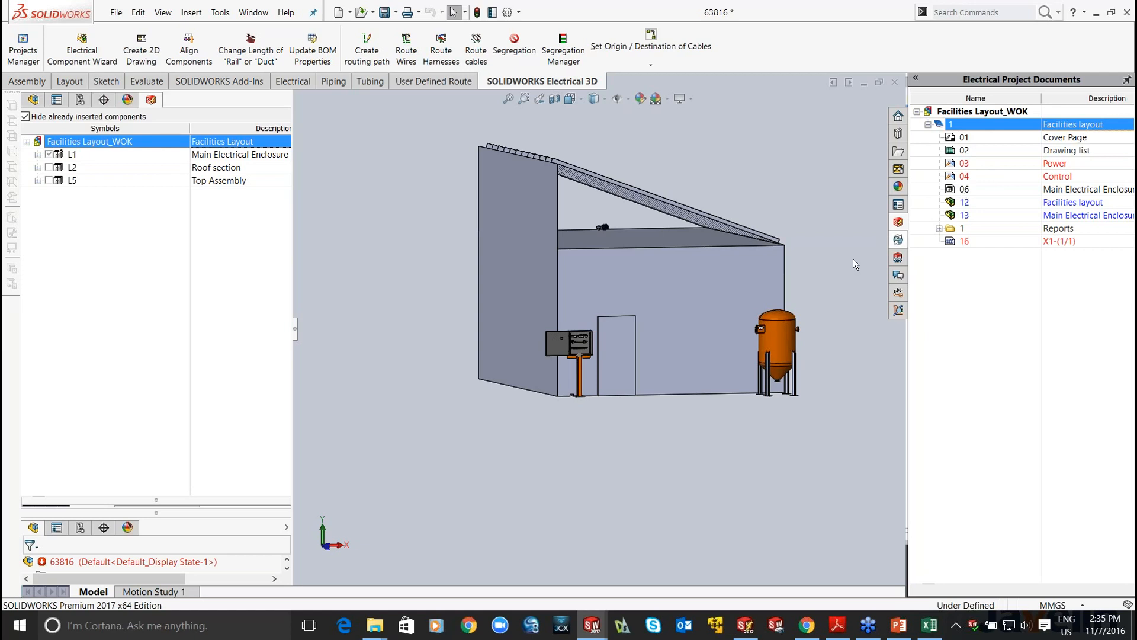
scroll(566, 341, down, 5)
scroll(598, 335, down, 3)
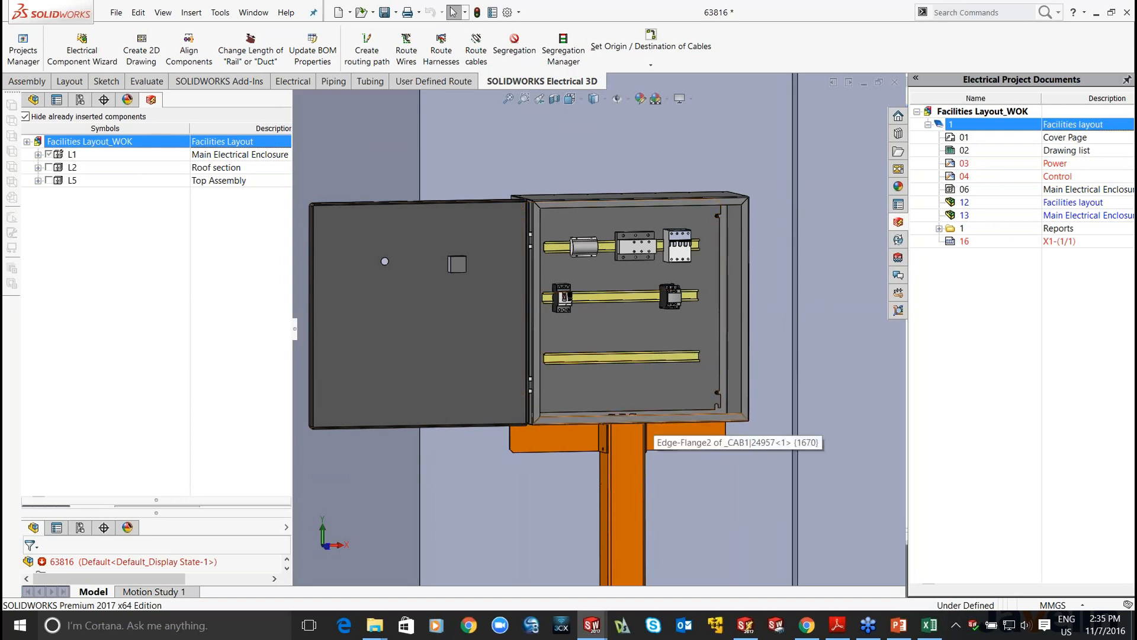
- Switch to SOLIDWORKS Electrical and open the "06 - Main Electrical Enclosure" cabinet layout drawing
click(745, 625)
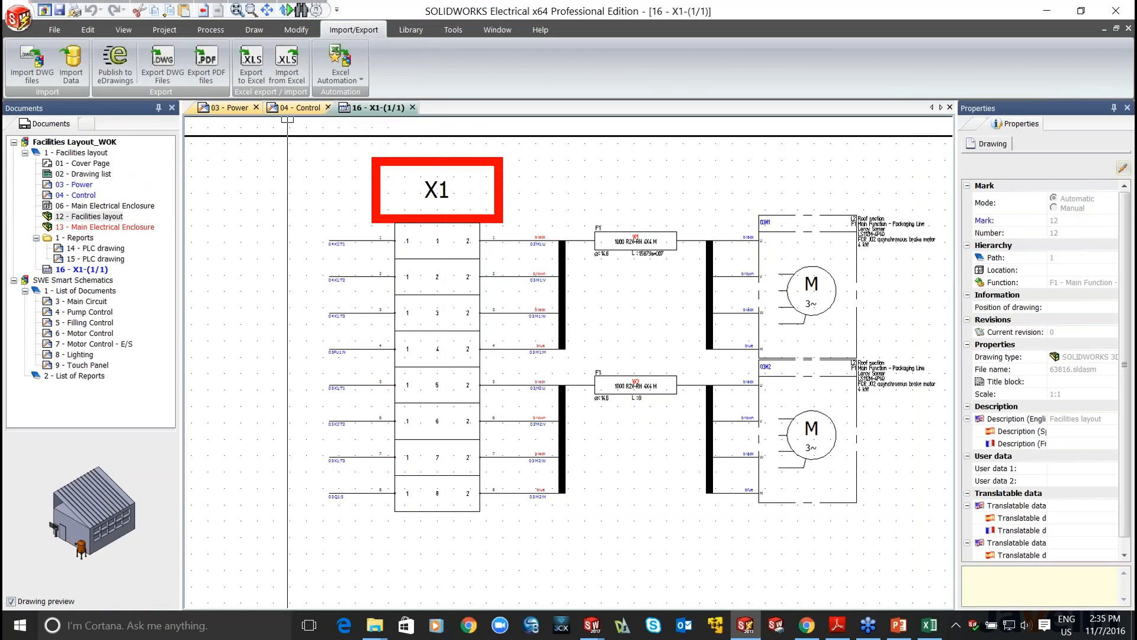
click(299, 107)
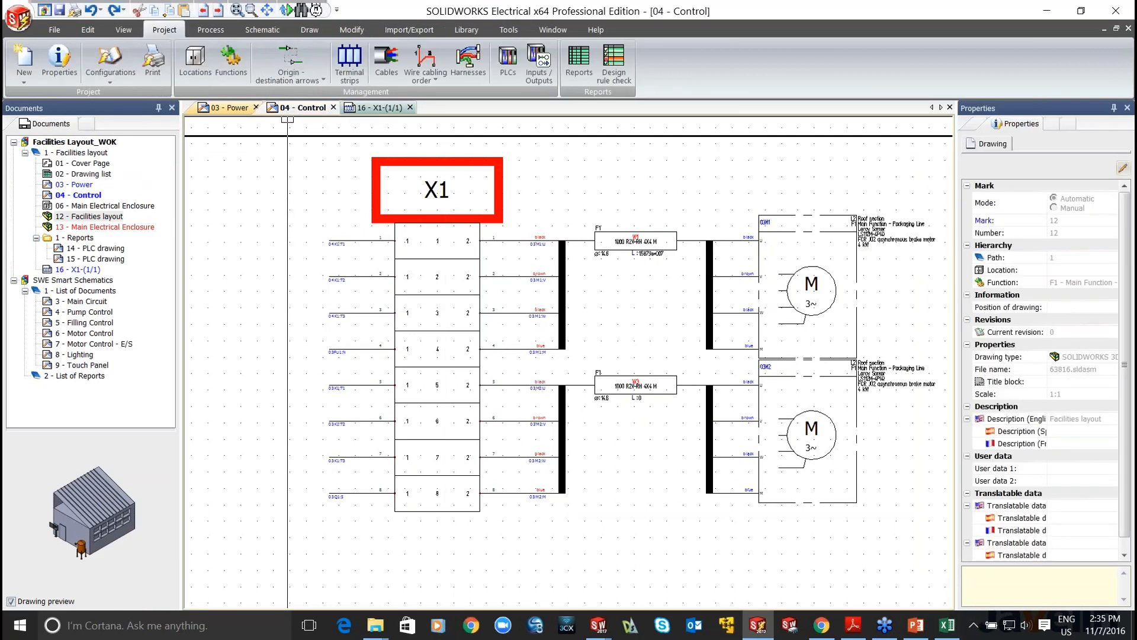
double_click(82, 206)
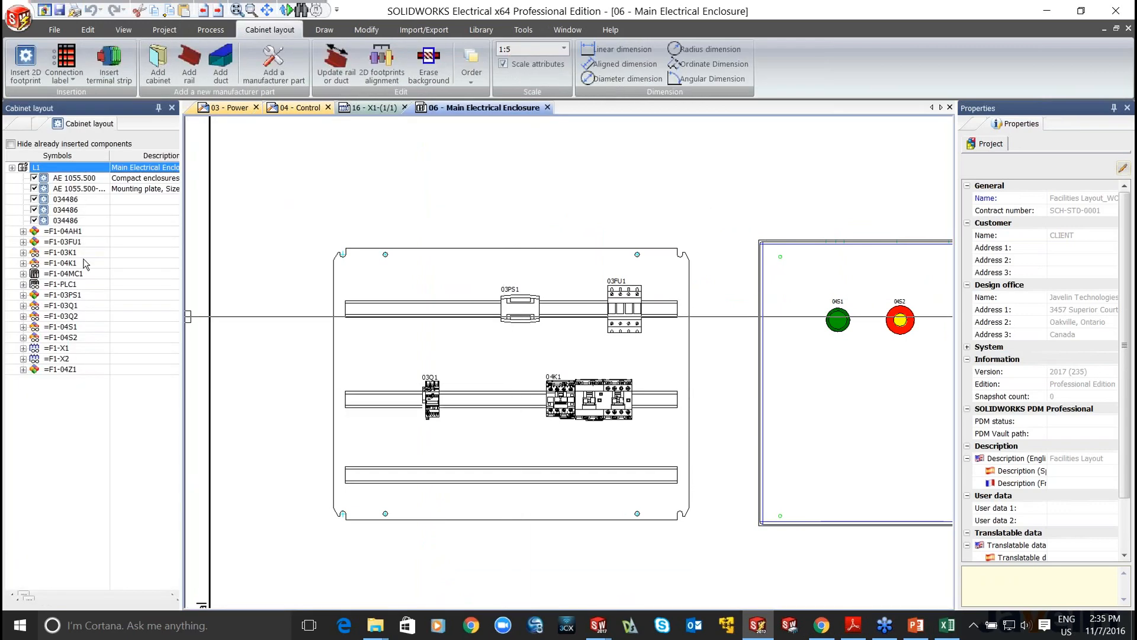
- Insert the 2D footprint of the 34241-AUX part of contactor 03K1 at the middle of the mounting plate's lowest rail
click(24, 253)
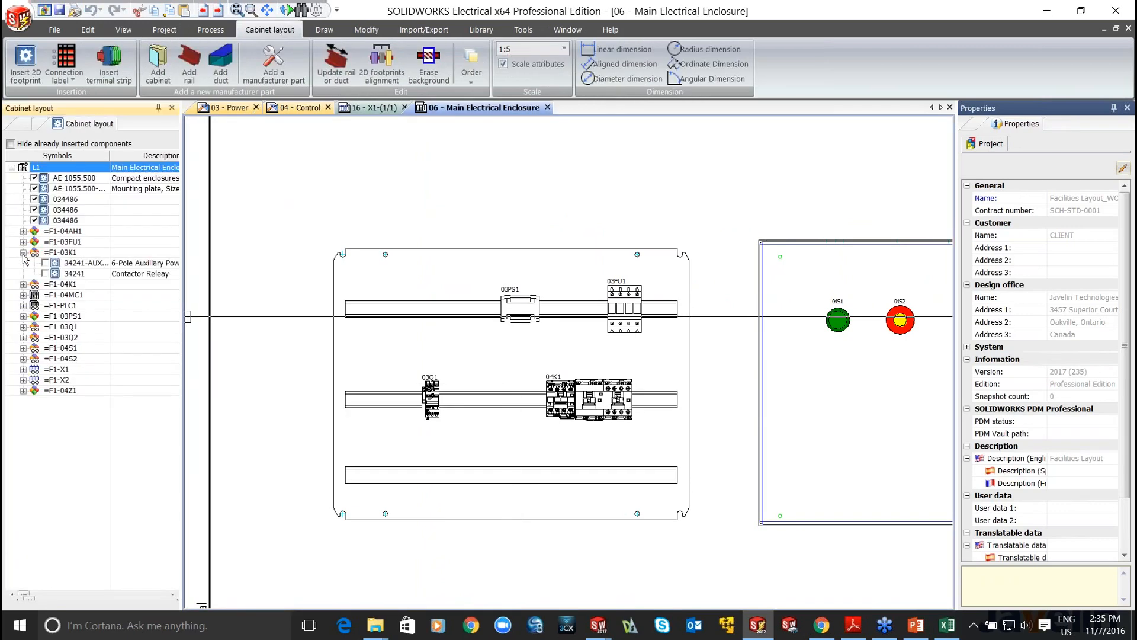
right_click(76, 265)
click(115, 279)
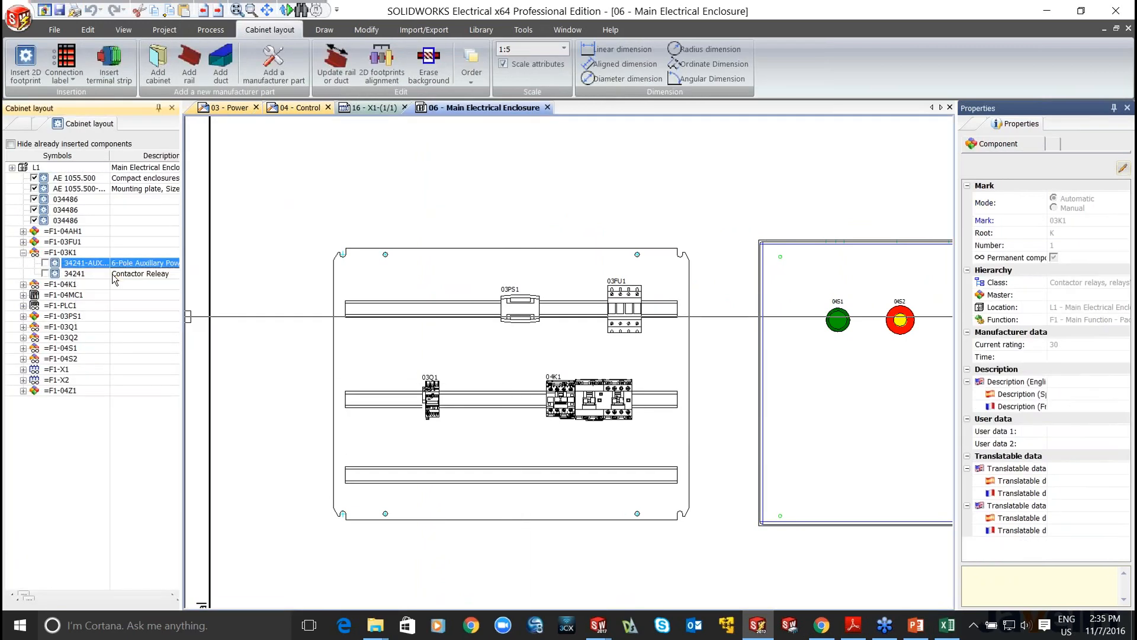
click(531, 474)
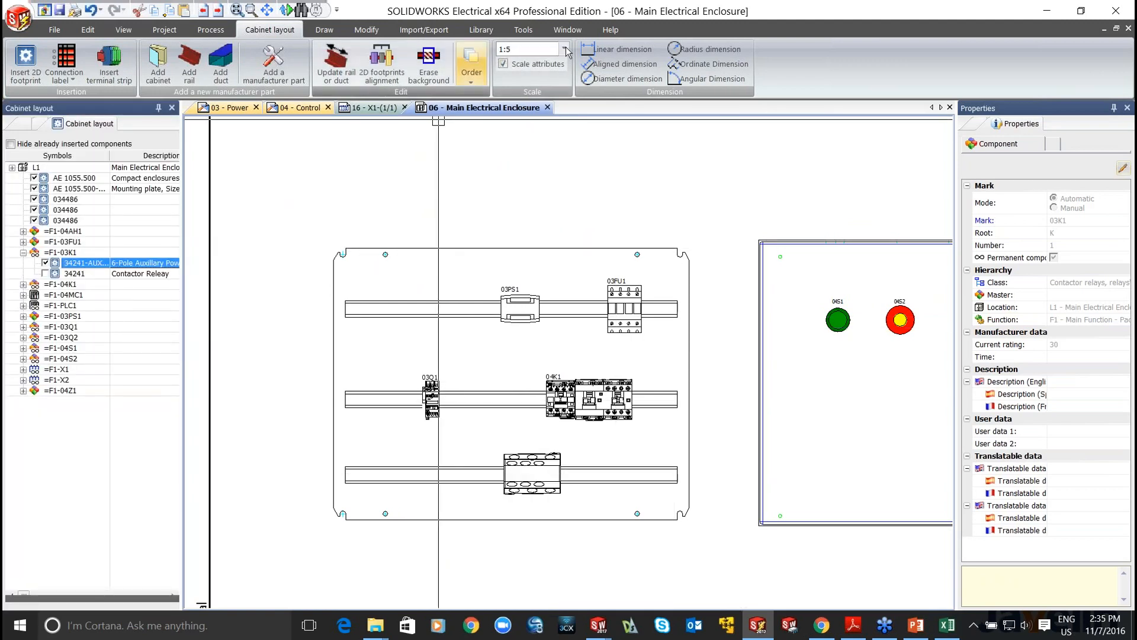
click(619, 49)
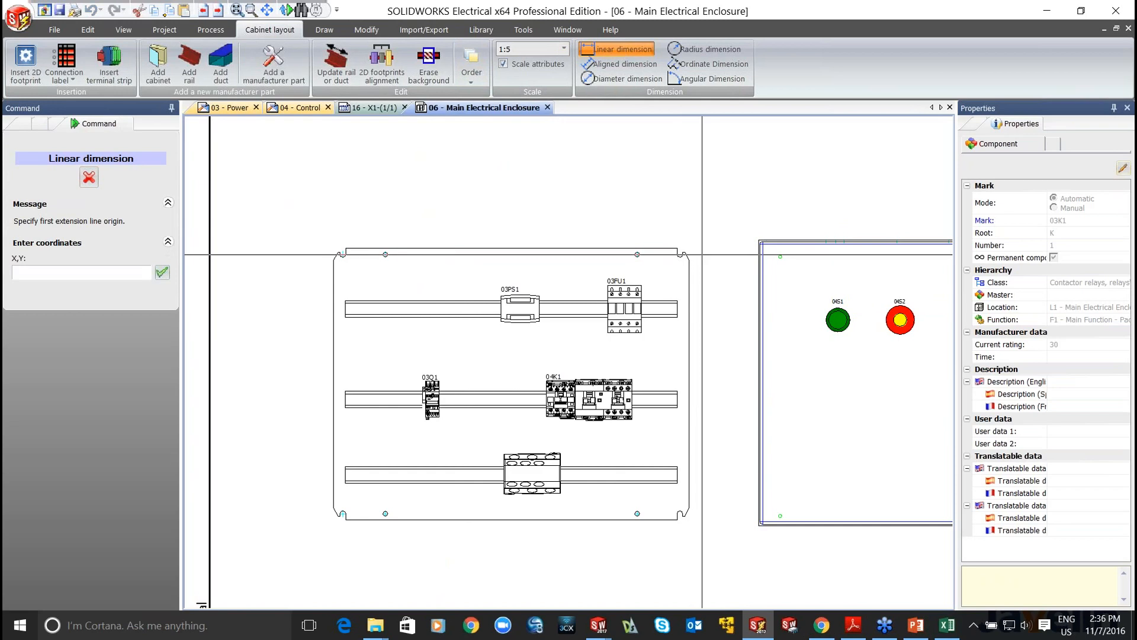
click(702, 255)
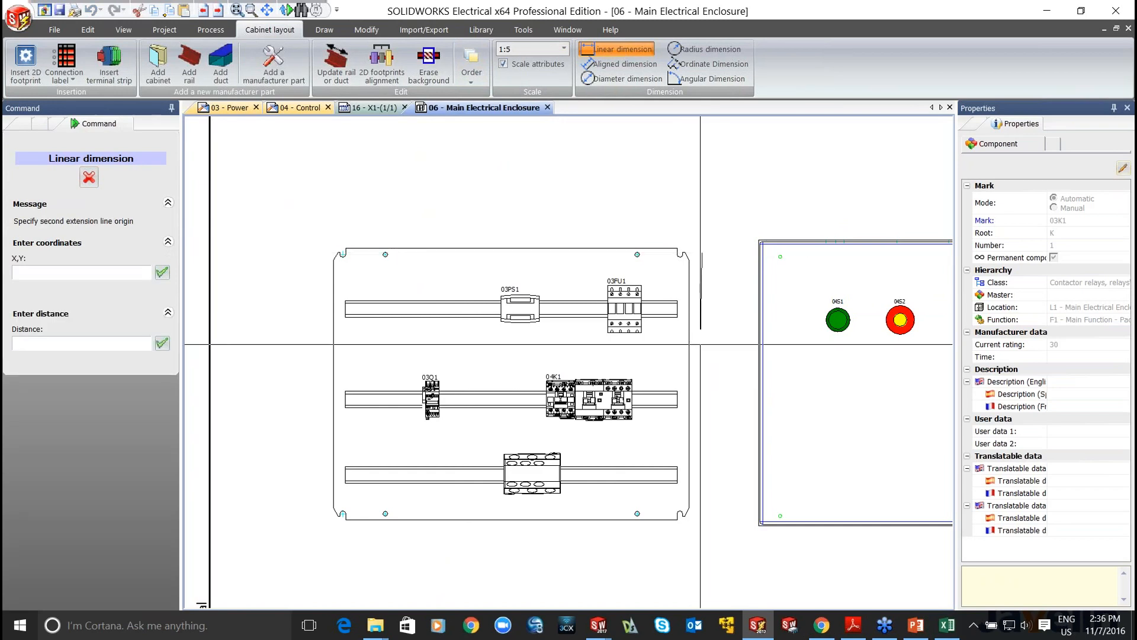
click(702, 500)
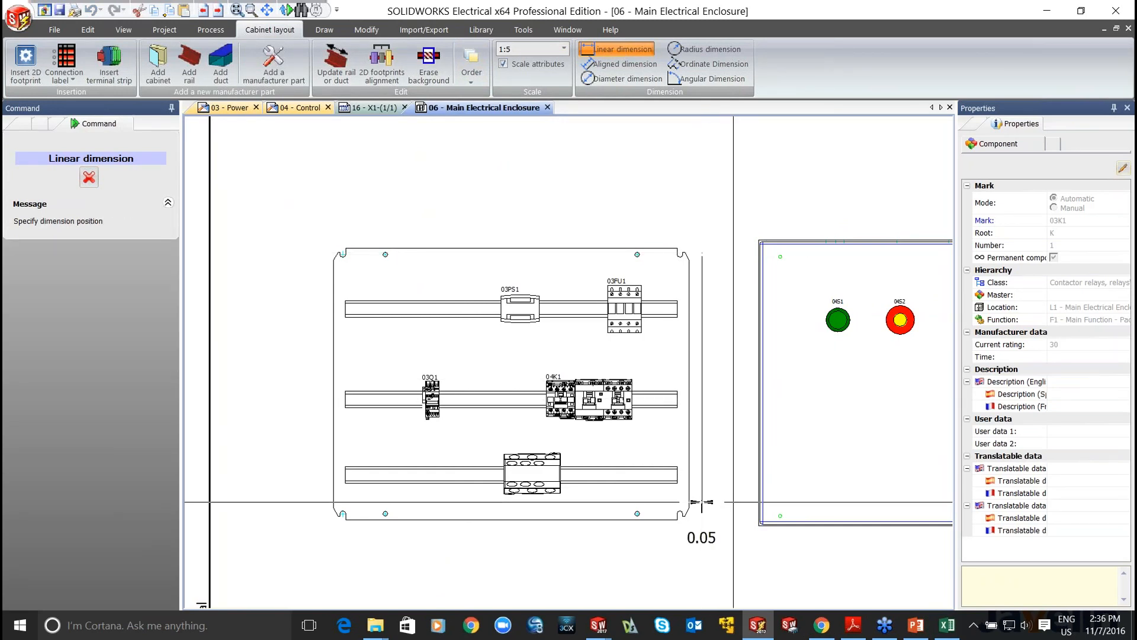
key(Escape)
- Switch to the SOLIDWORKS 3D assembly, preview the "04 - Control" drawing from the project documents, and close the preview
scroll(675, 468, down, 2)
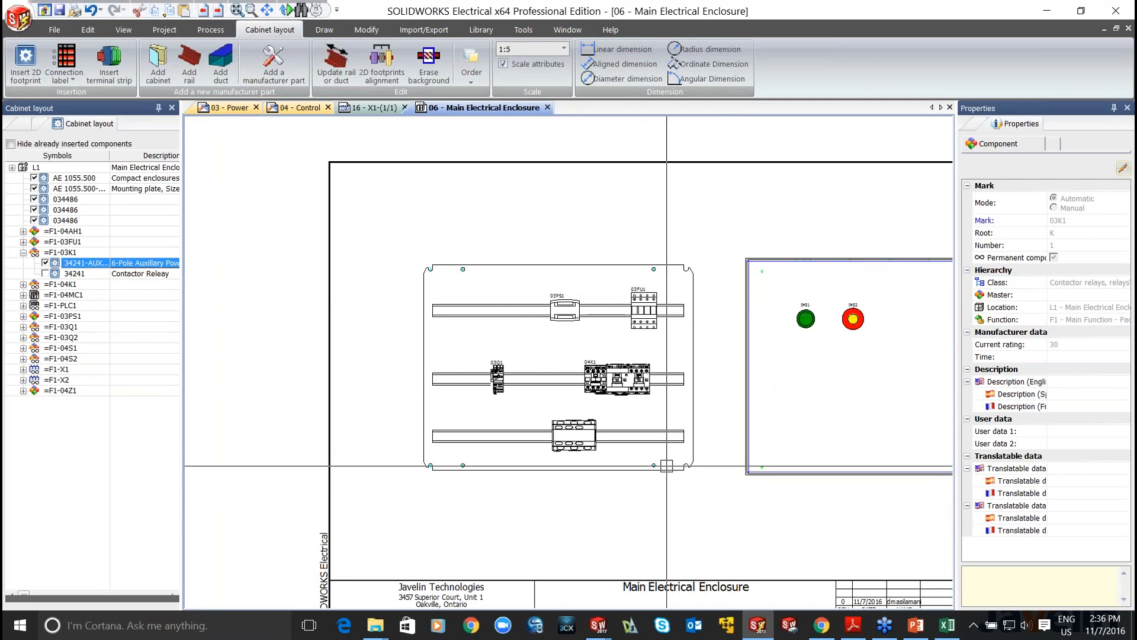
scroll(666, 465, down, 2)
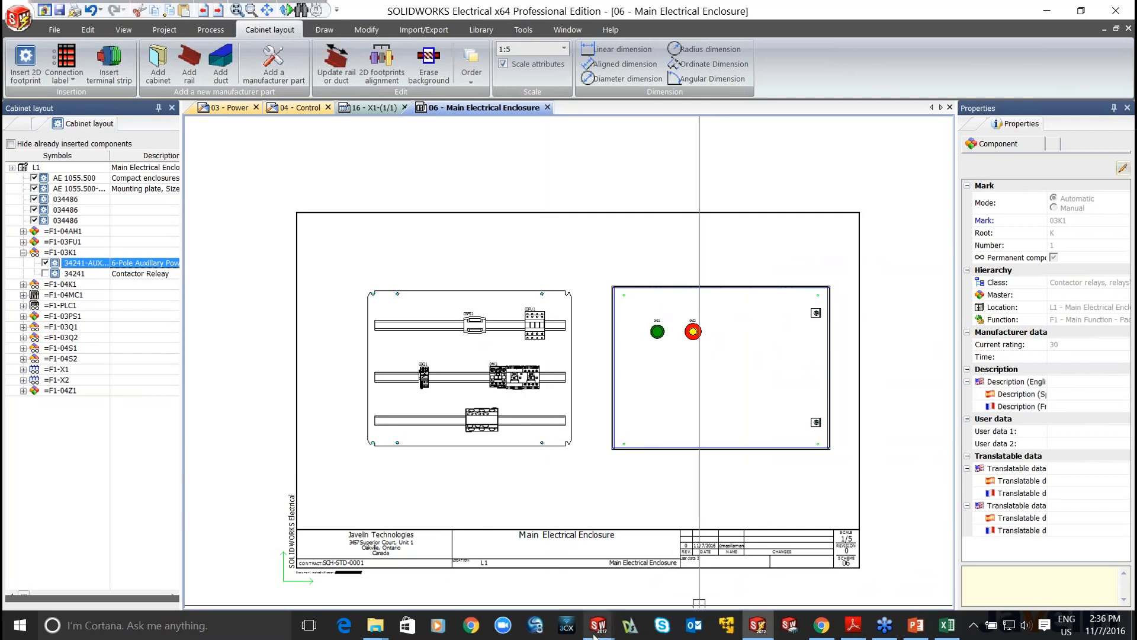
mouse_move(598, 625)
click(574, 577)
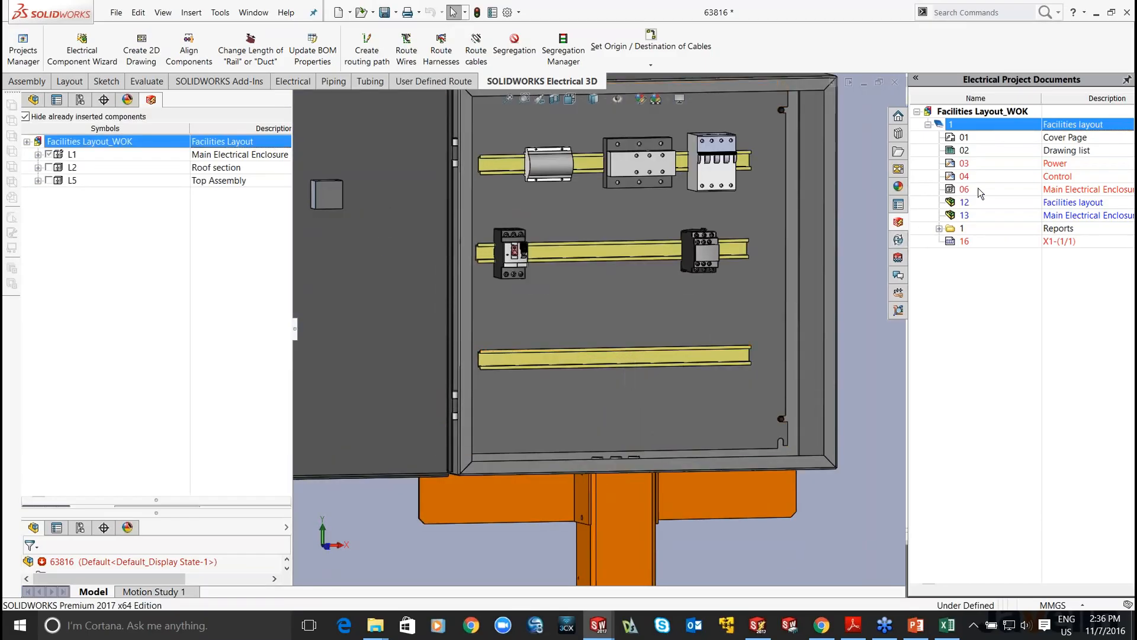
double_click(989, 178)
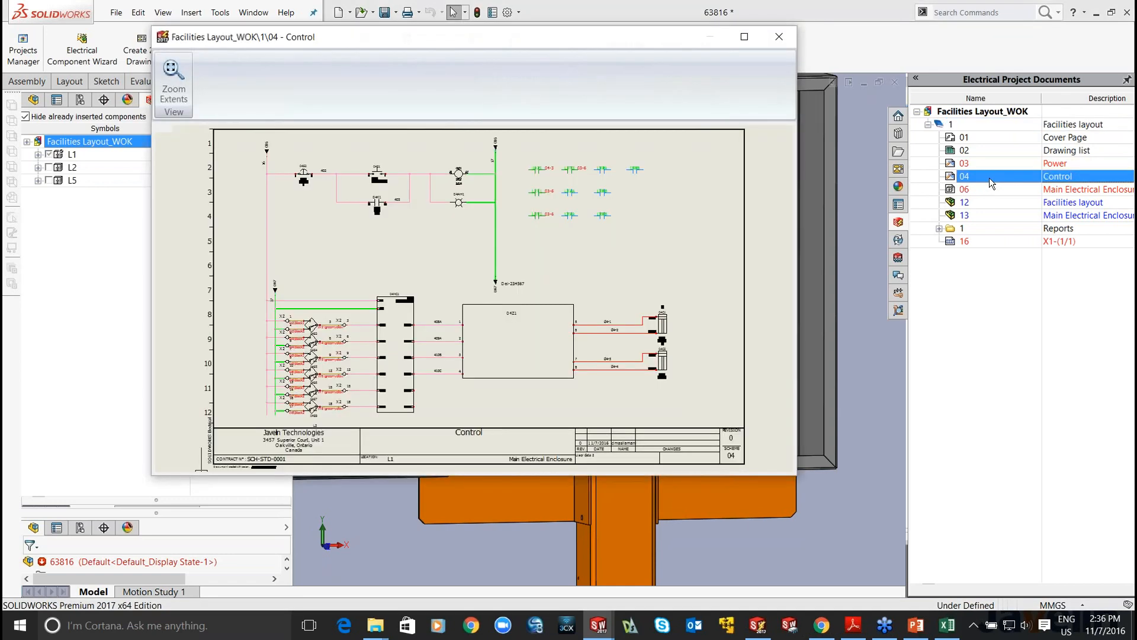
click(779, 37)
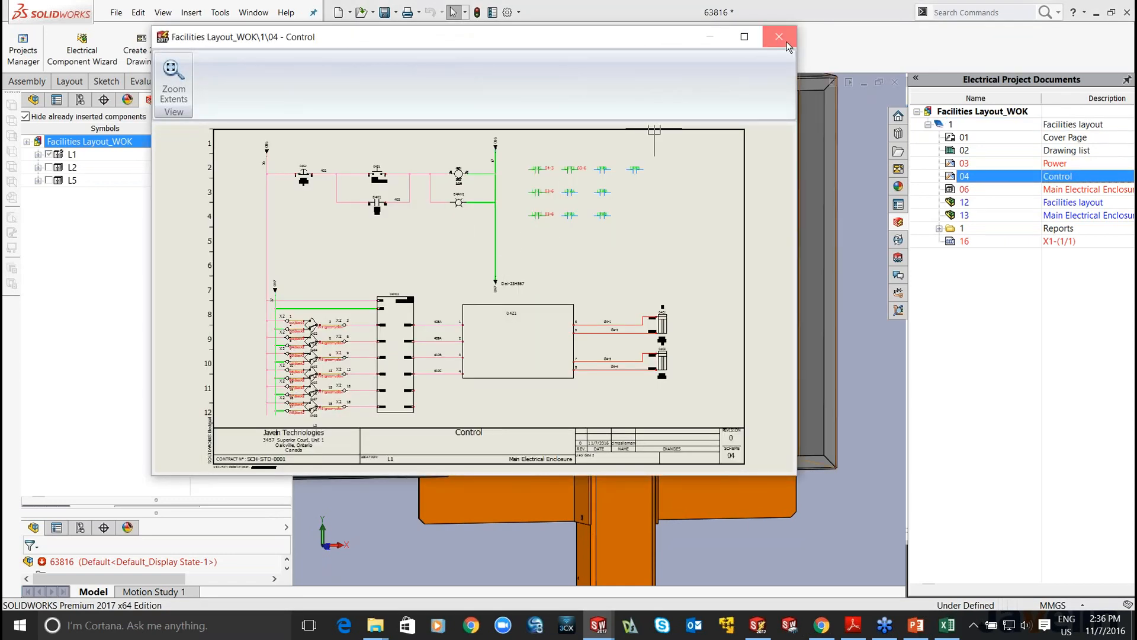
- Insert all terminals of strip X1 from location L1 on the enclosure's lowest rail, running to the right with 0 mm spacing
scroll(620, 346, down, 2)
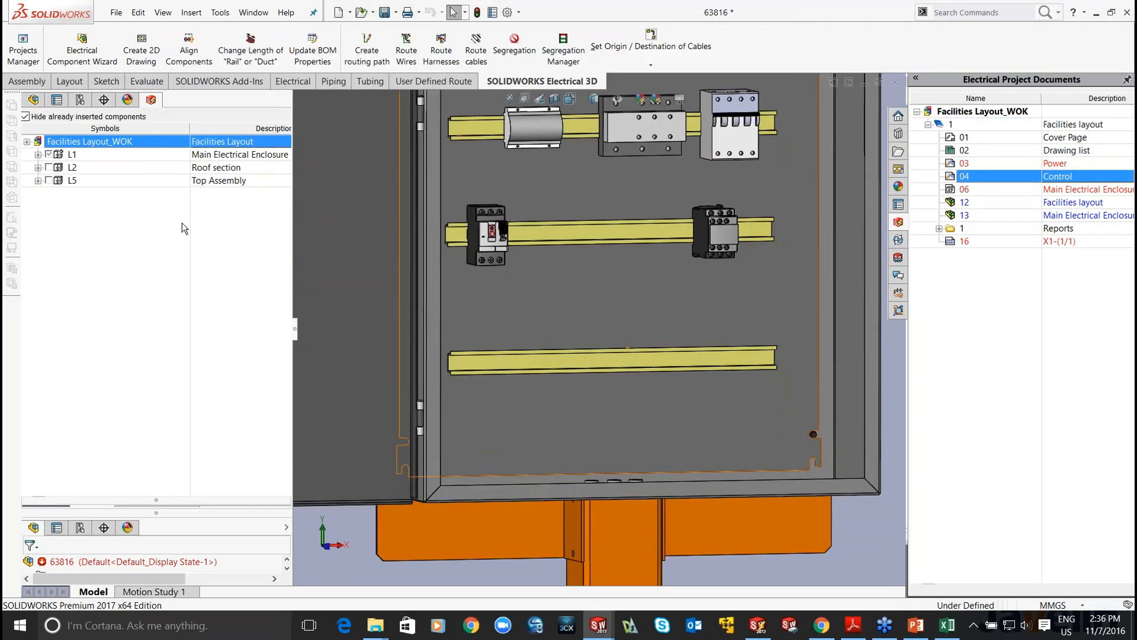
click(38, 156)
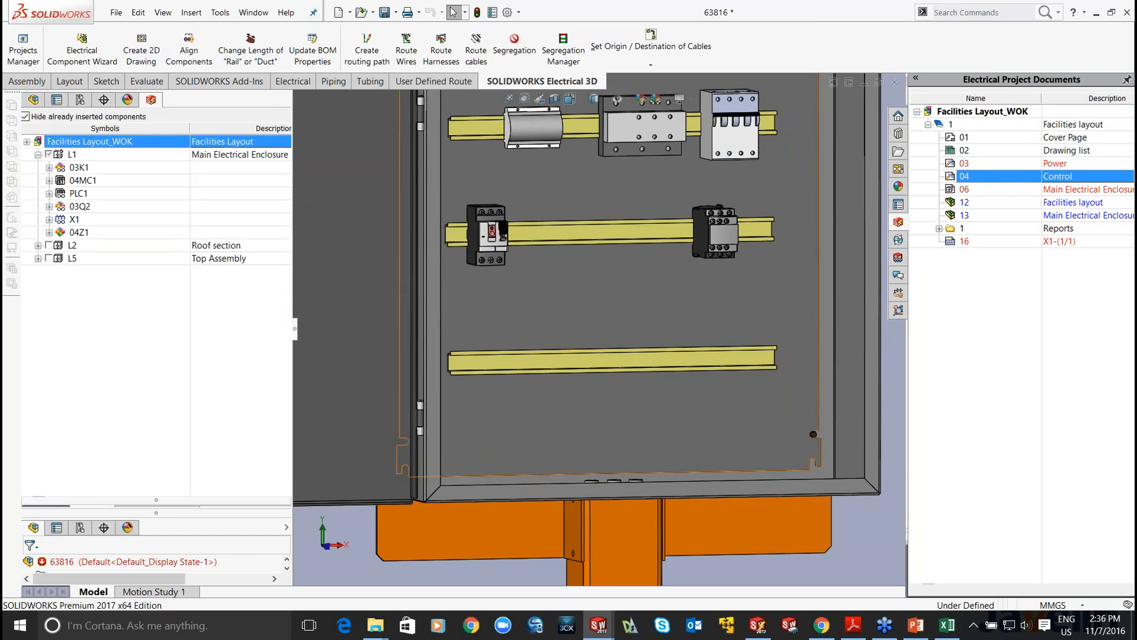
click(50, 220)
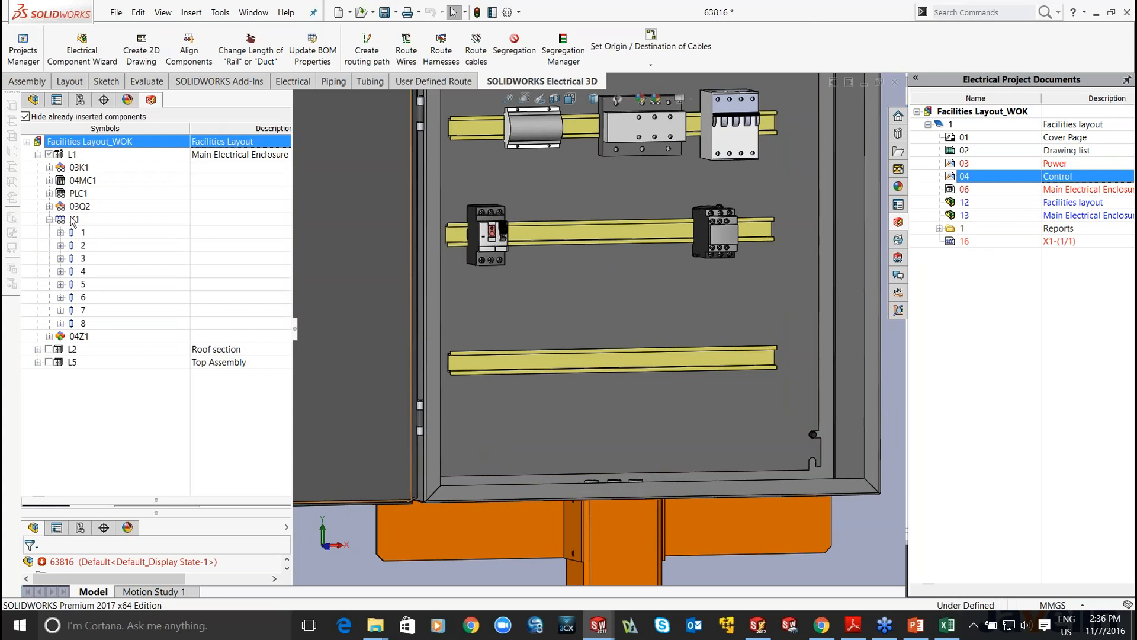
right_click(74, 221)
click(115, 226)
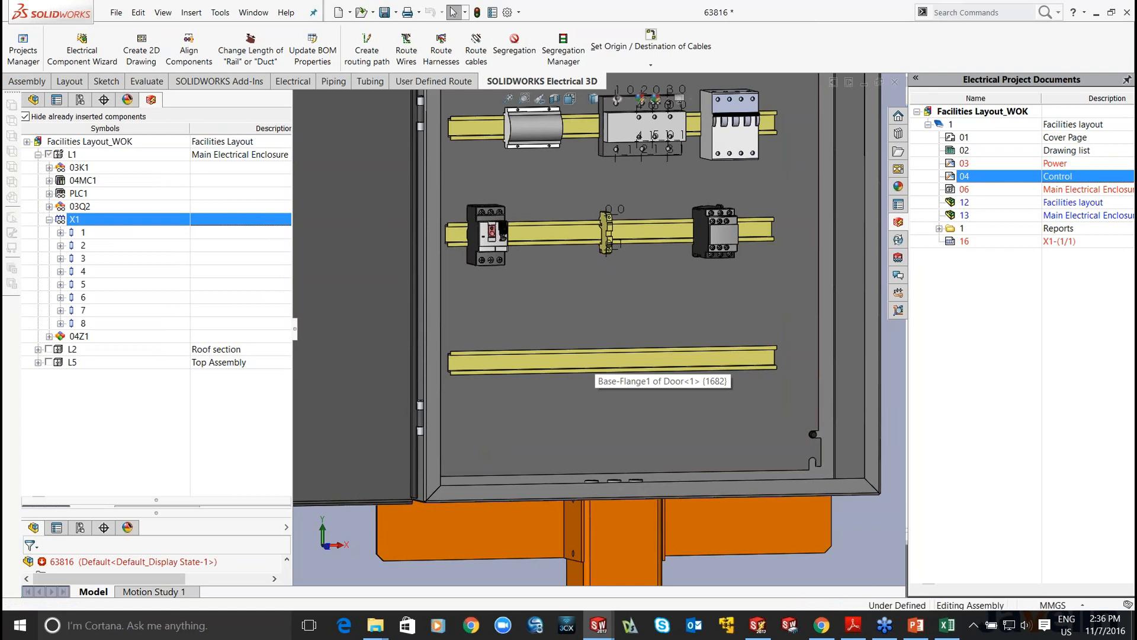
click(605, 358)
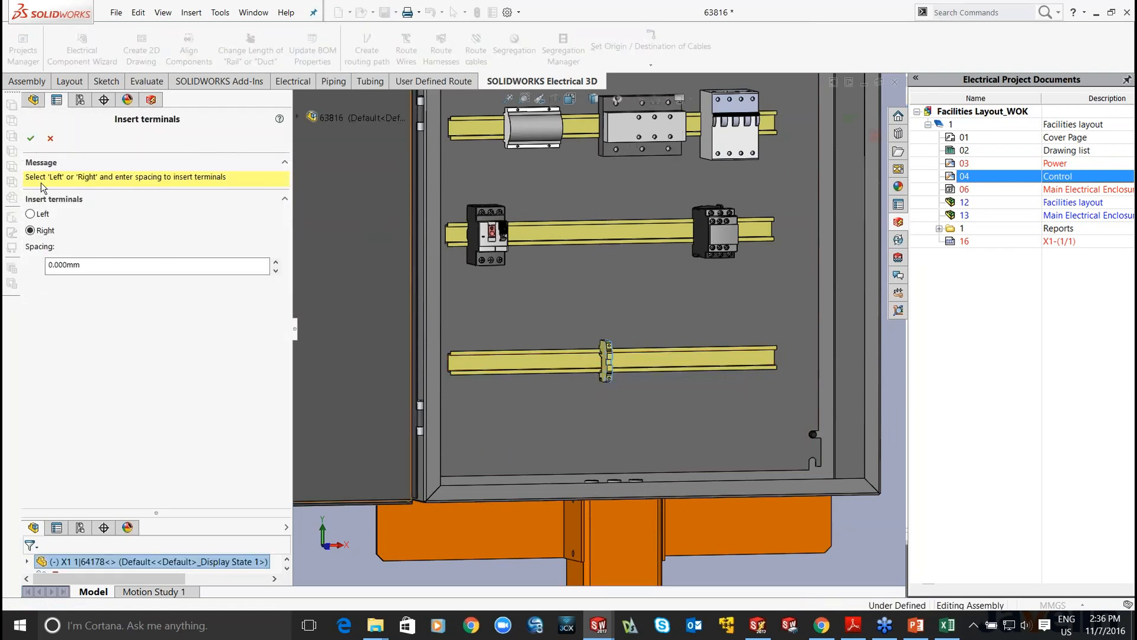
click(55, 264)
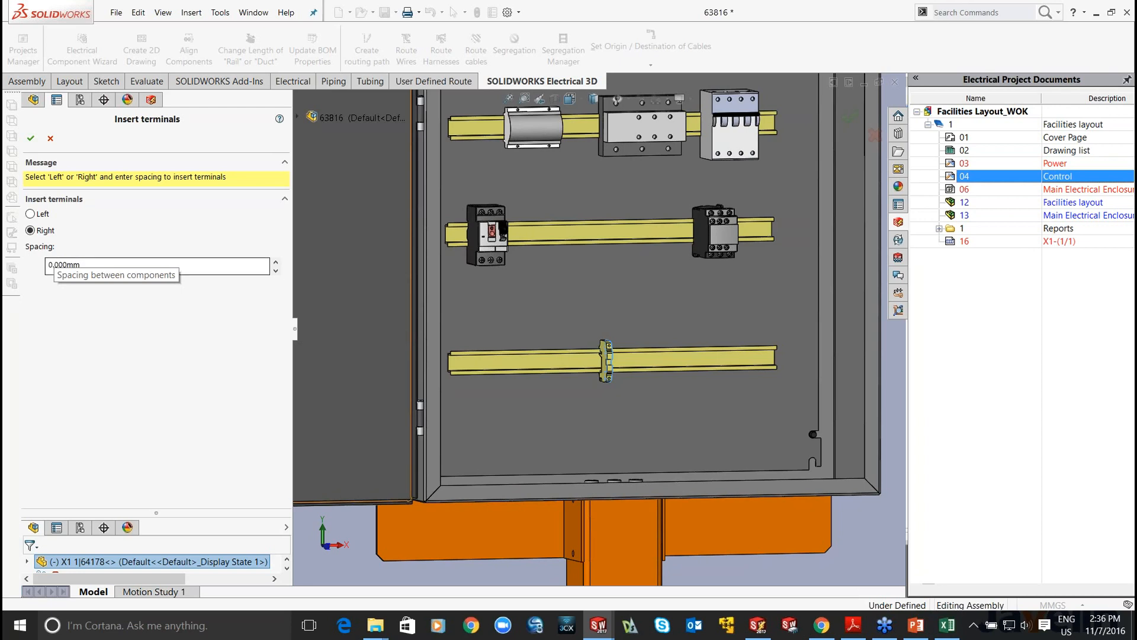
click(30, 142)
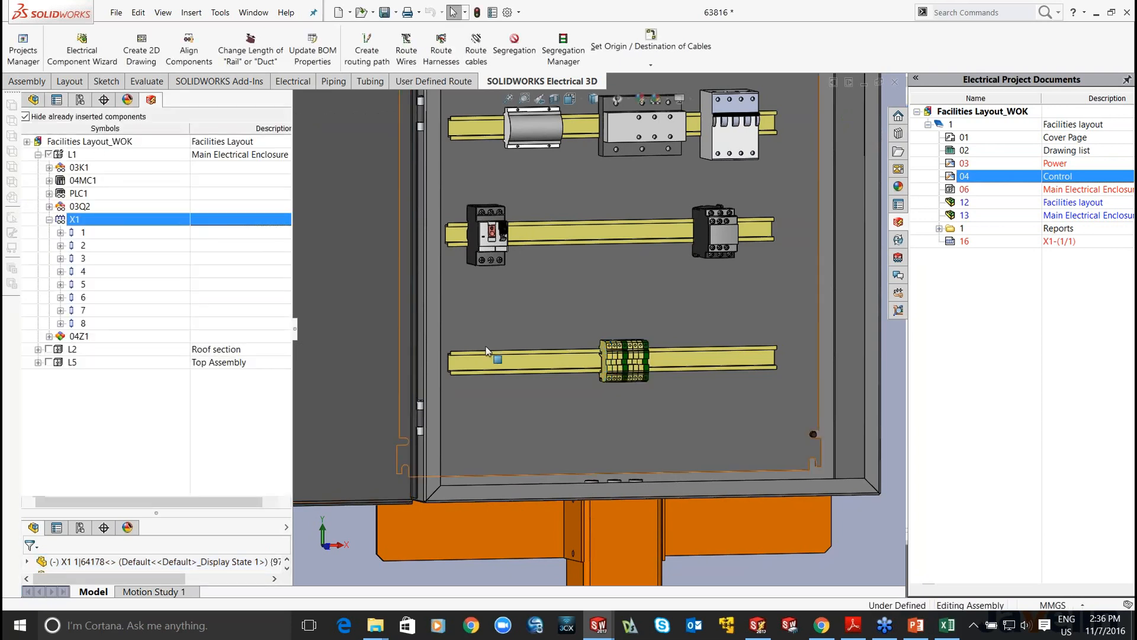
- Associate the LS112M-4P(4) part of motor 03M1 in location L2 with the existing Electric Motor-3 3D part on the building wall
click(38, 349)
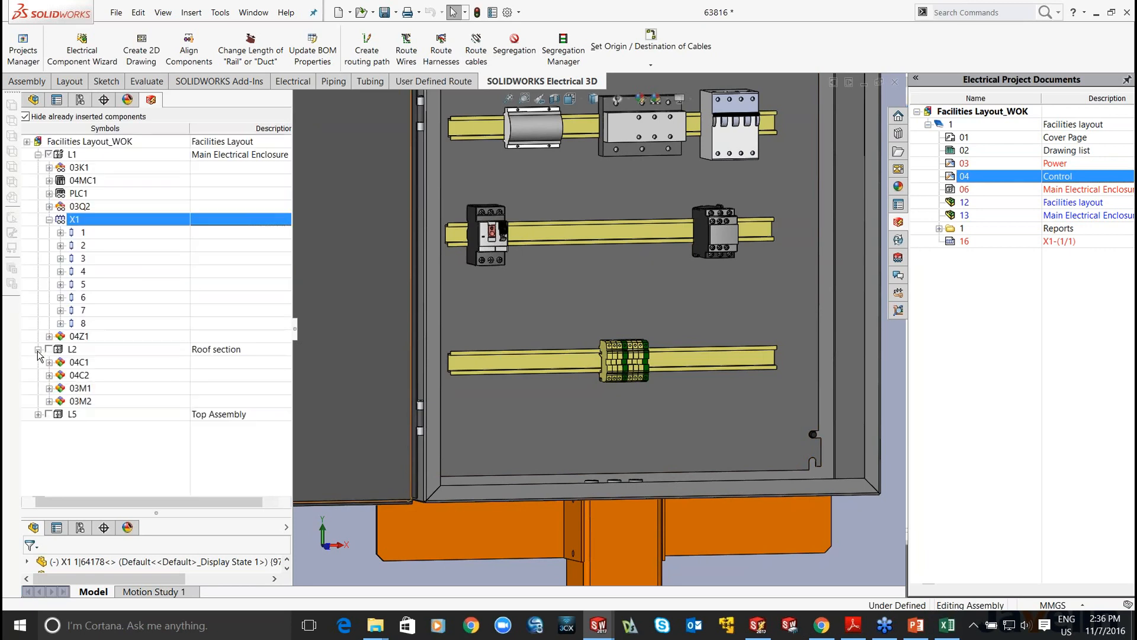
click(49, 388)
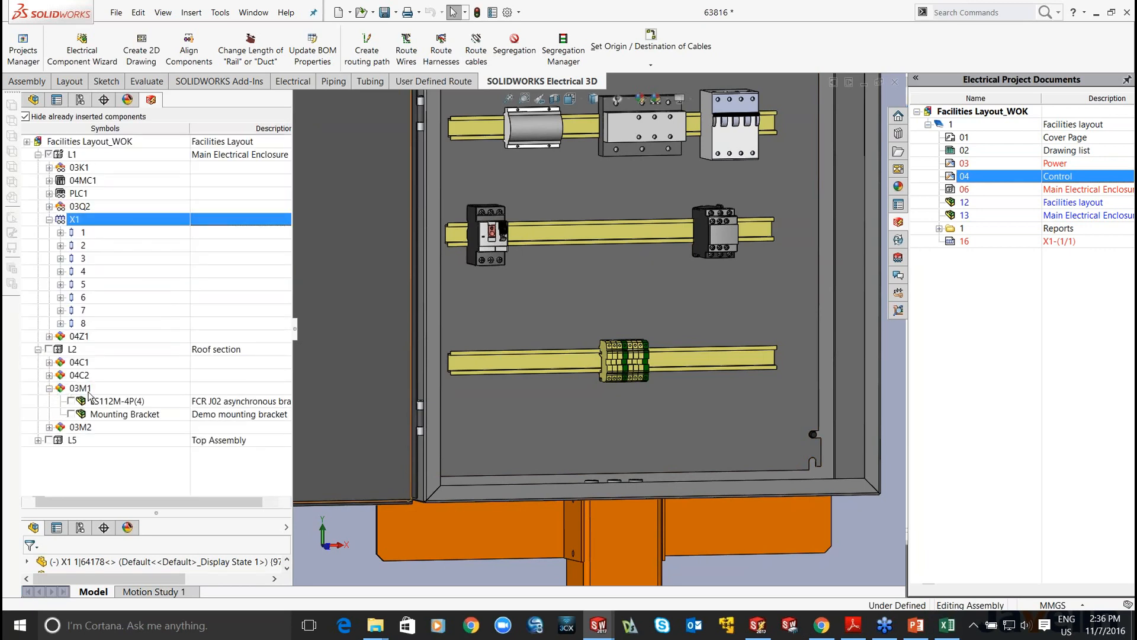
scroll(468, 361, up, 6)
middle_drag(468, 361, 641, 481)
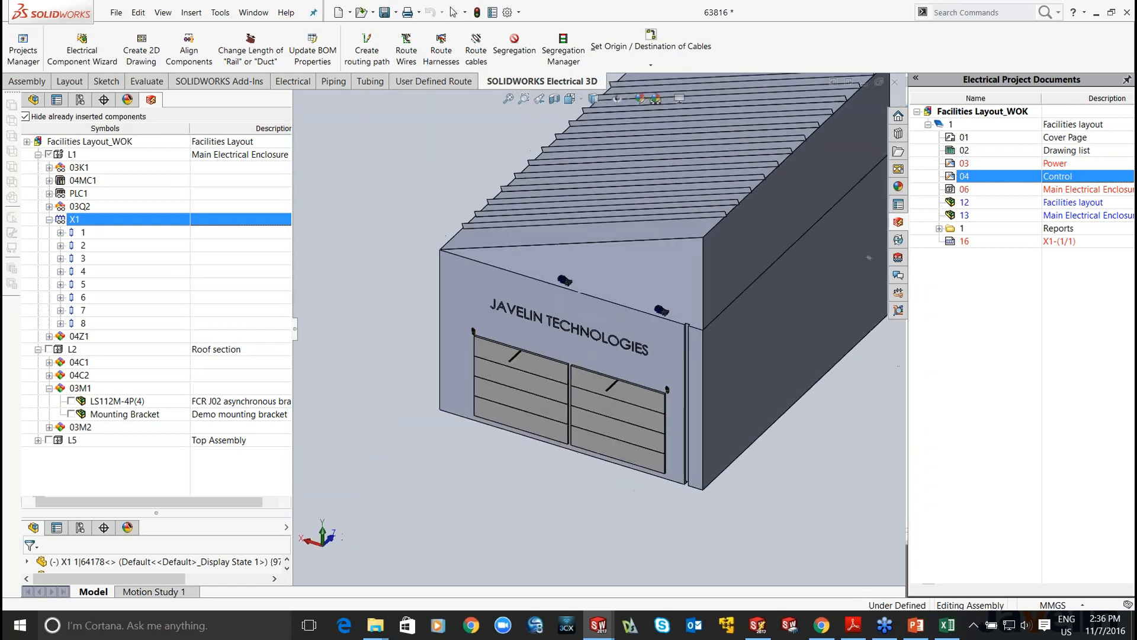
scroll(677, 280, down, 10)
scroll(481, 281, up, 3)
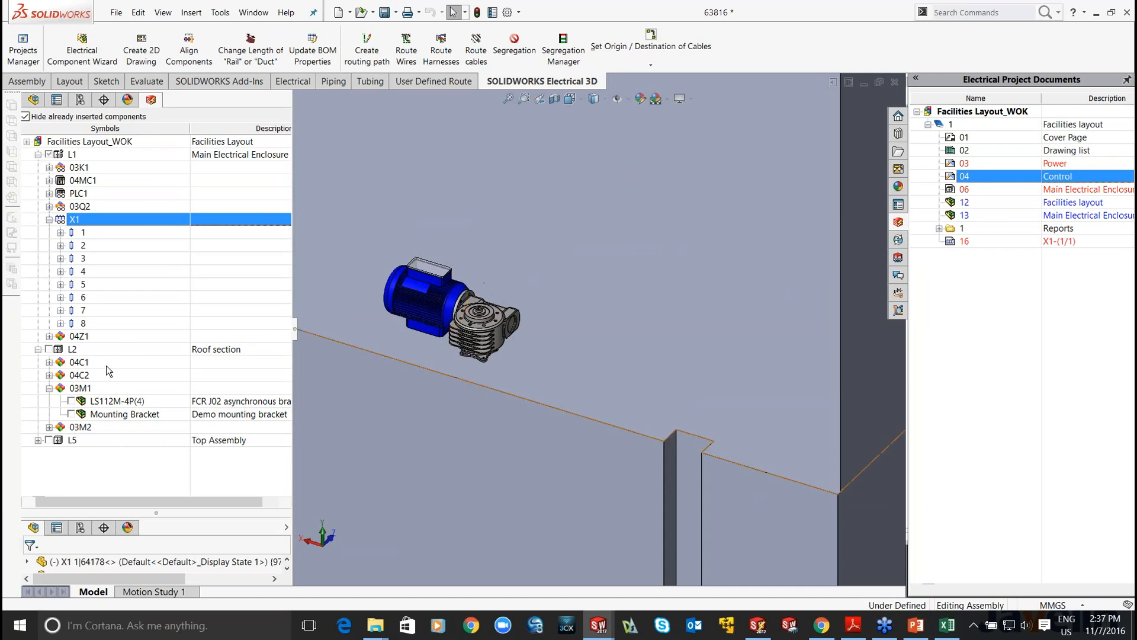
right_click(119, 401)
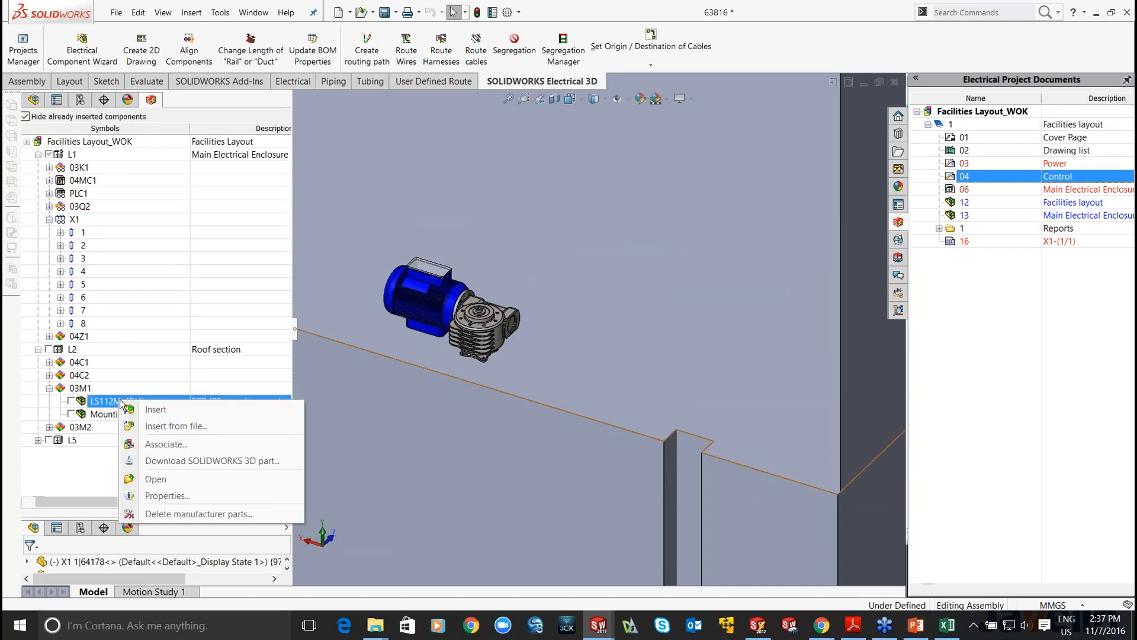
click(166, 444)
click(408, 316)
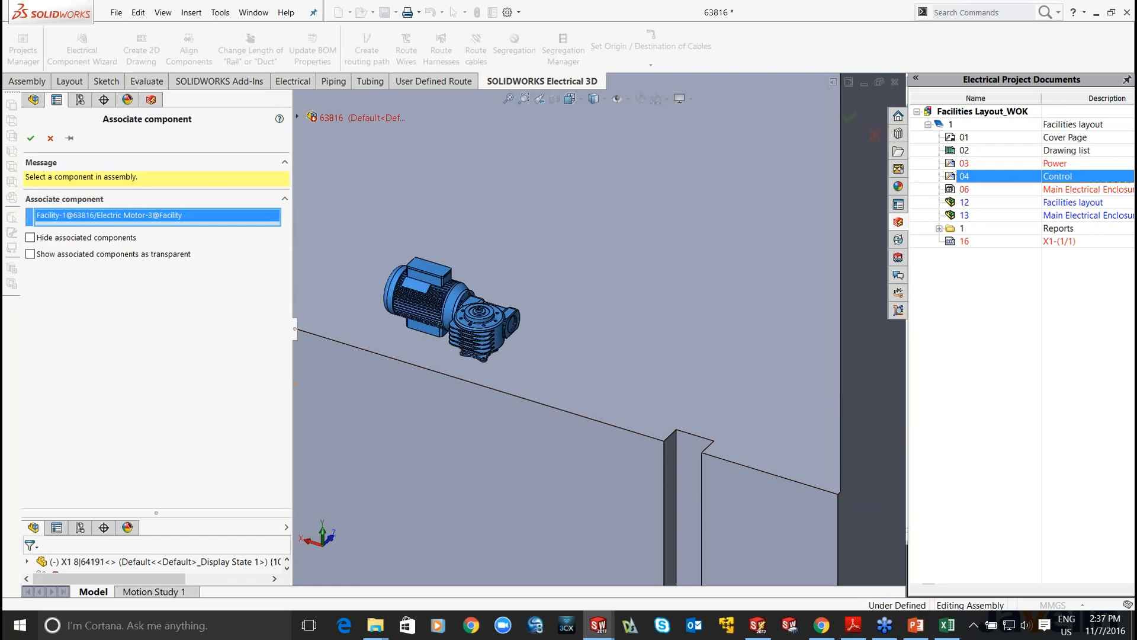
click(31, 140)
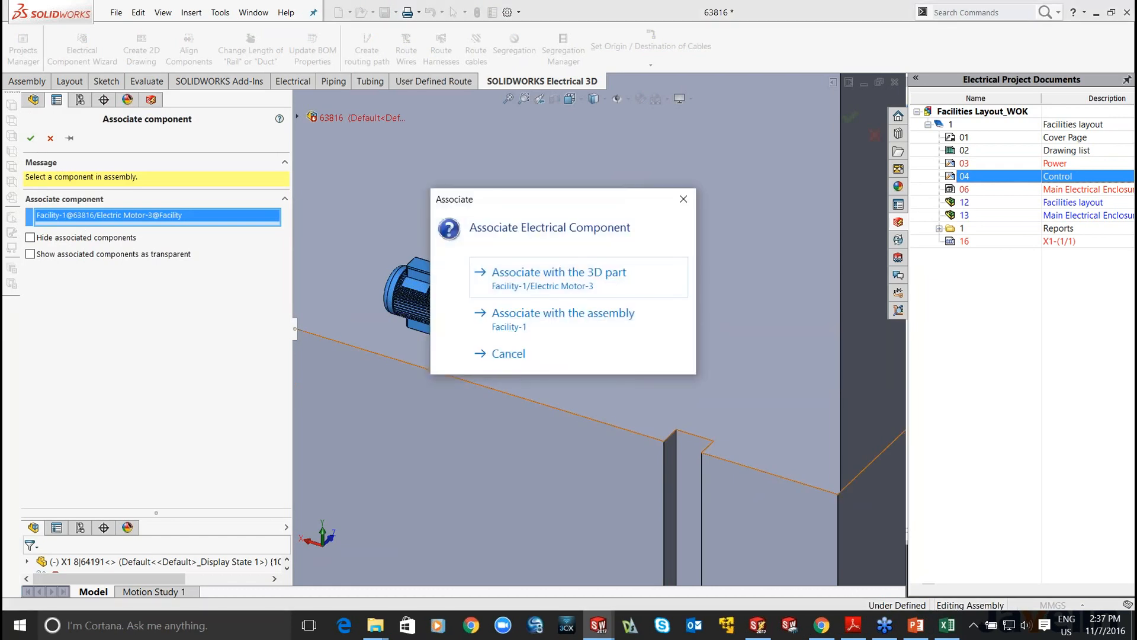
click(510, 275)
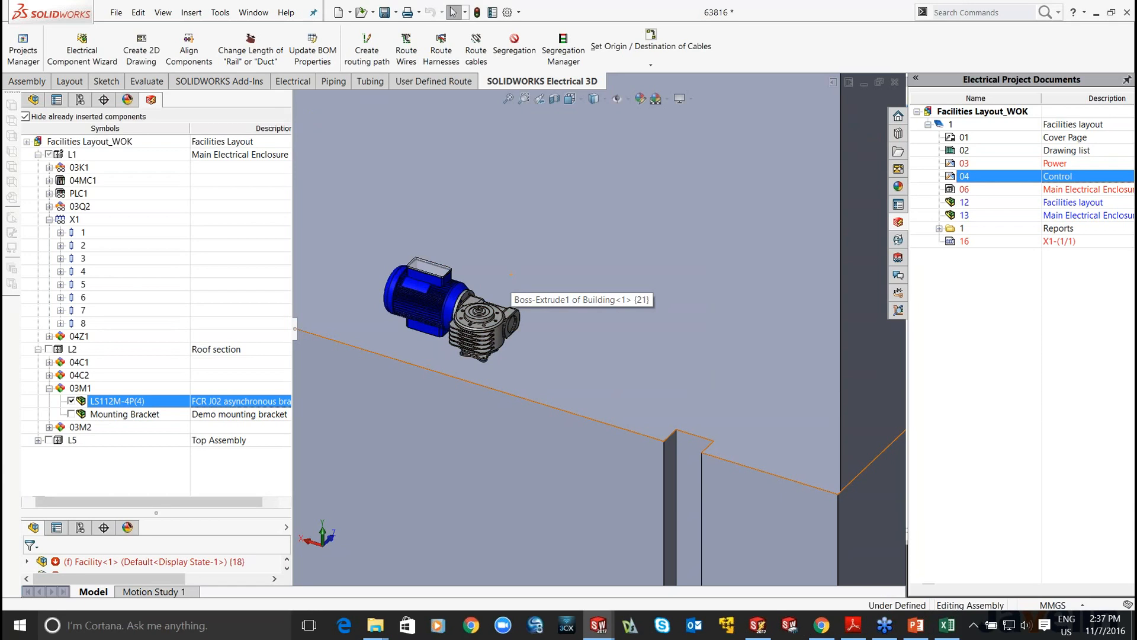
- Route cables for motor 03M1 only, using the SOLIDWORKS Route type with splines and tangency
click(476, 53)
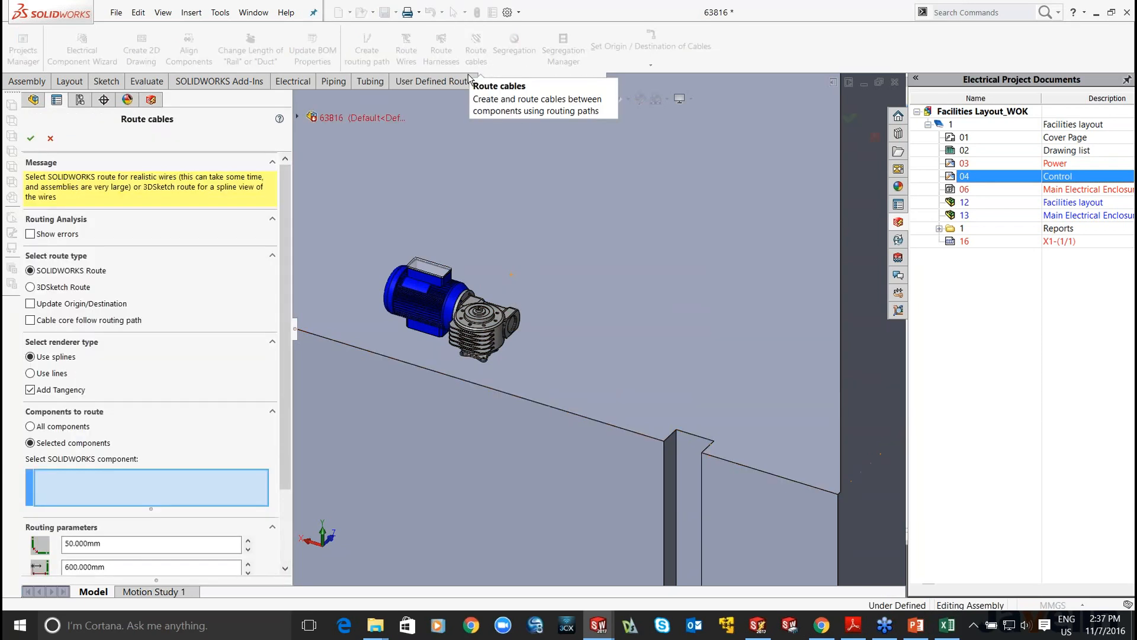
click(426, 314)
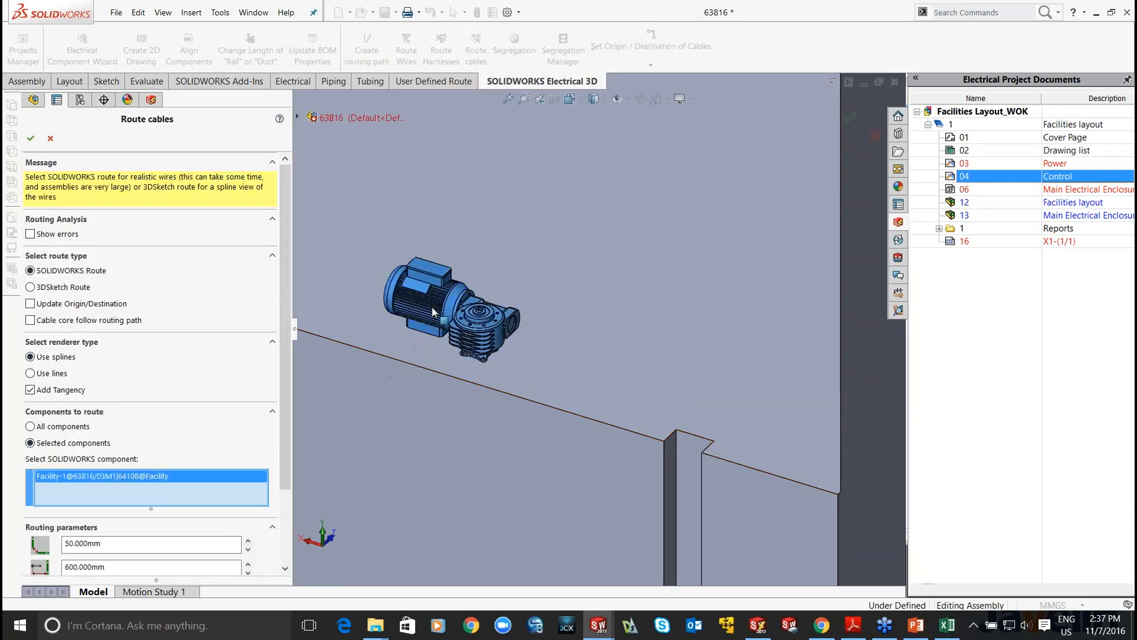
click(31, 138)
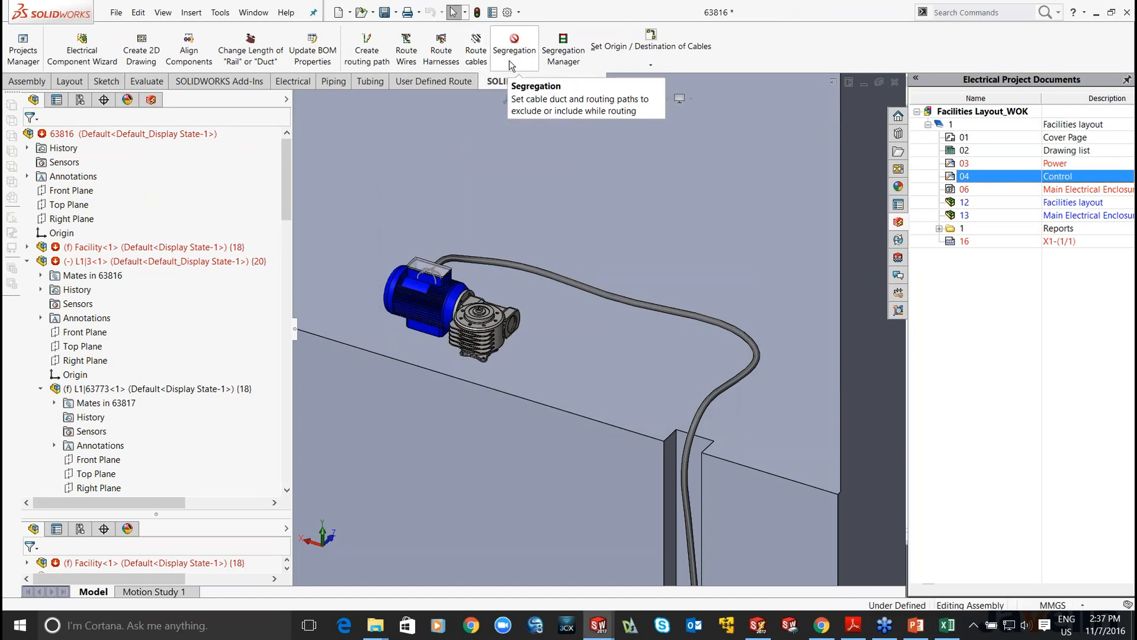
scroll(509, 61, up, 4)
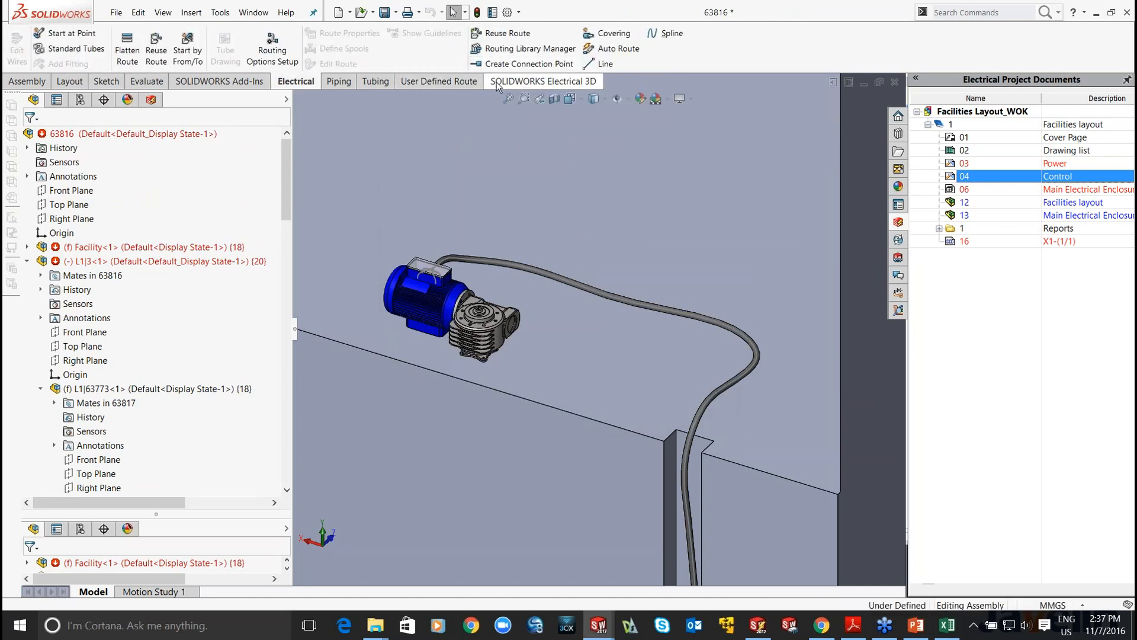
- Examine the routed cable from motor 03M1's terminal box on the building wall to the terminal strip on the enclosure's lowest rail
click(542, 81)
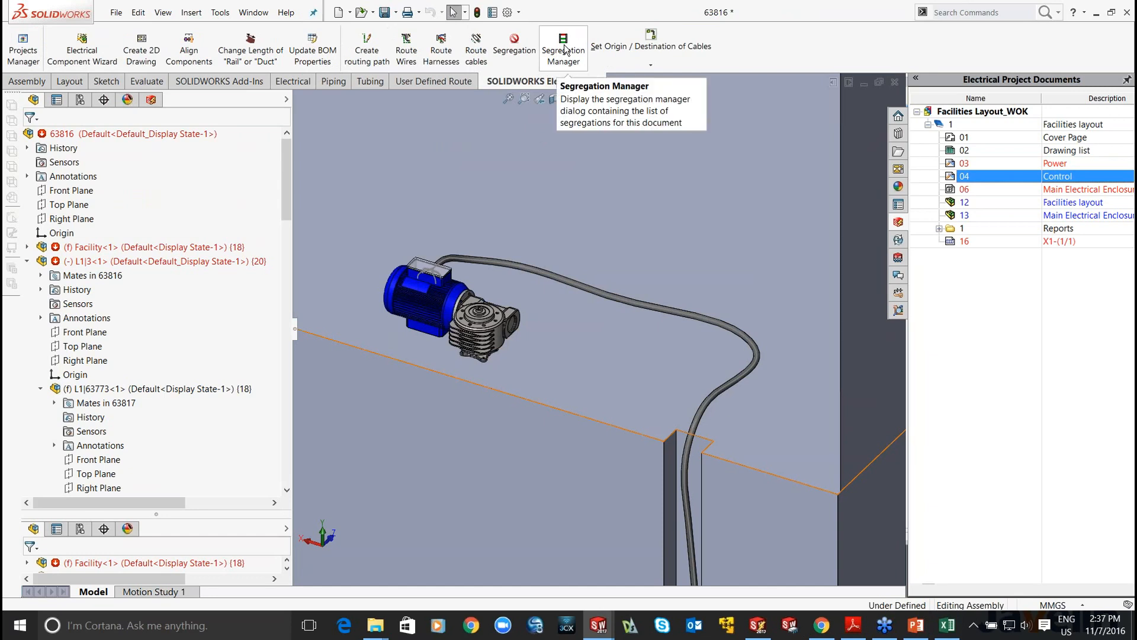
scroll(687, 300, down, 4)
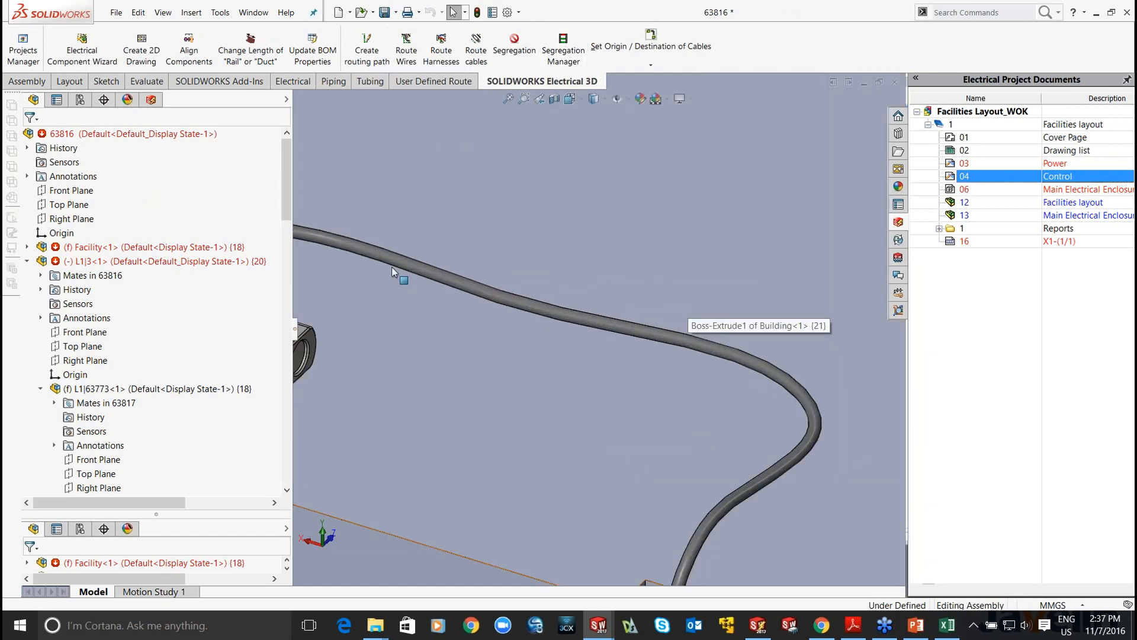
scroll(392, 266, up, 5)
scroll(351, 287, down, 4)
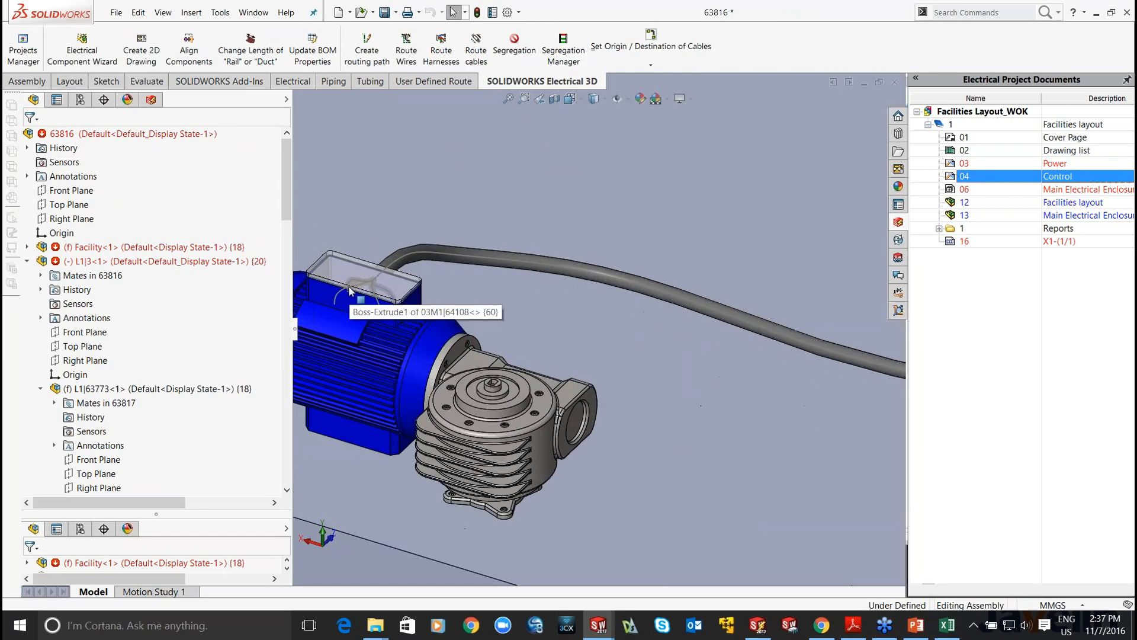
scroll(351, 290, down, 5)
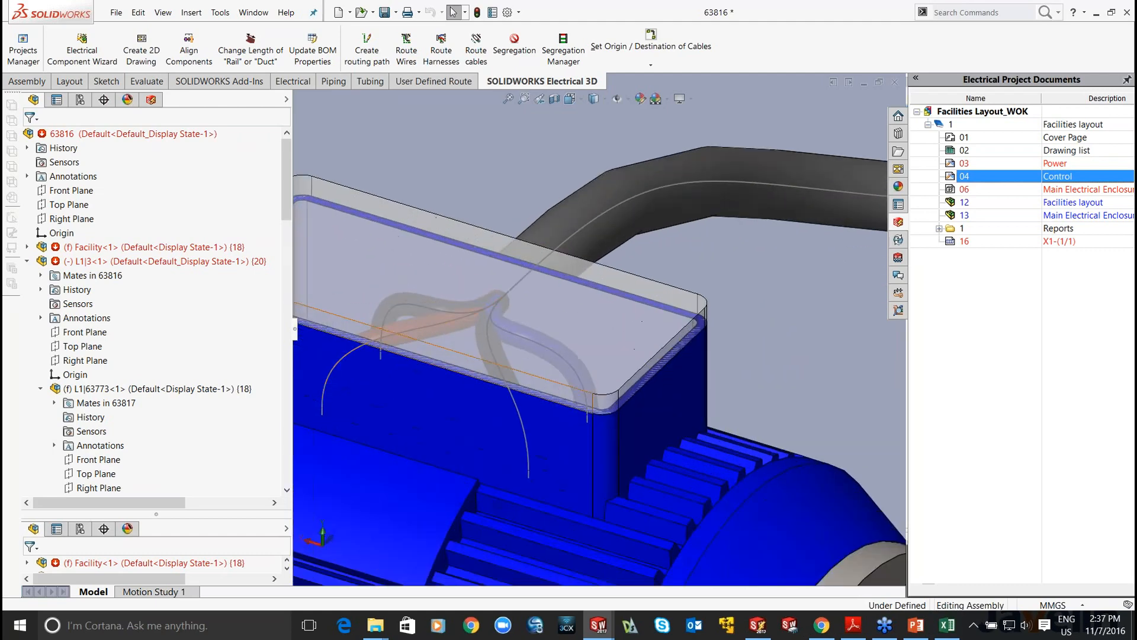
scroll(542, 423, up, 8)
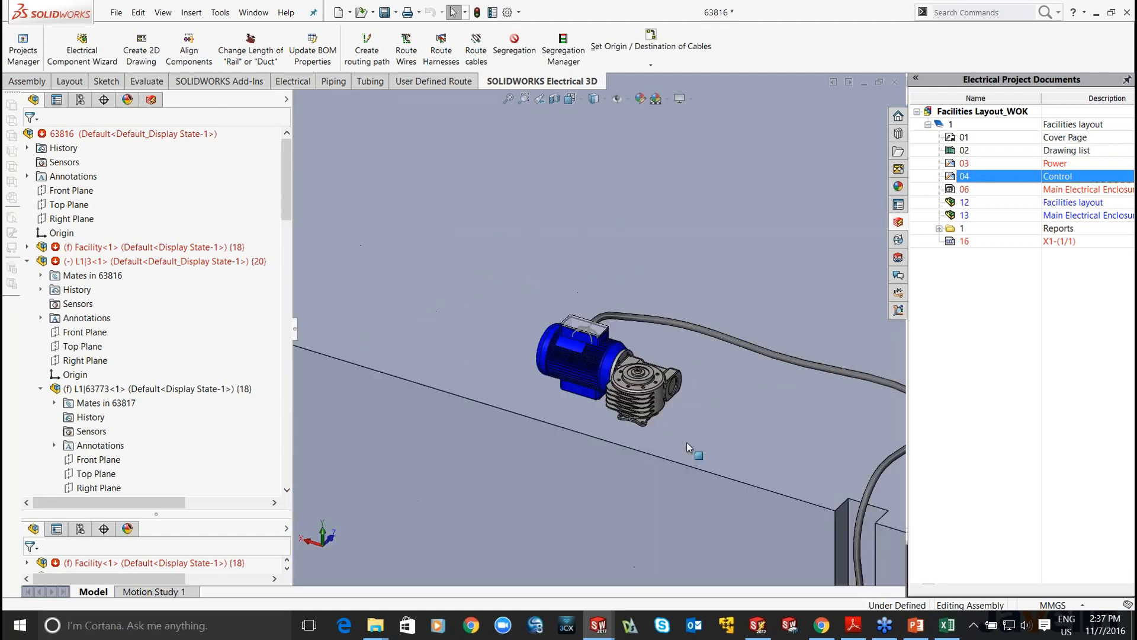
scroll(687, 442, up, 10)
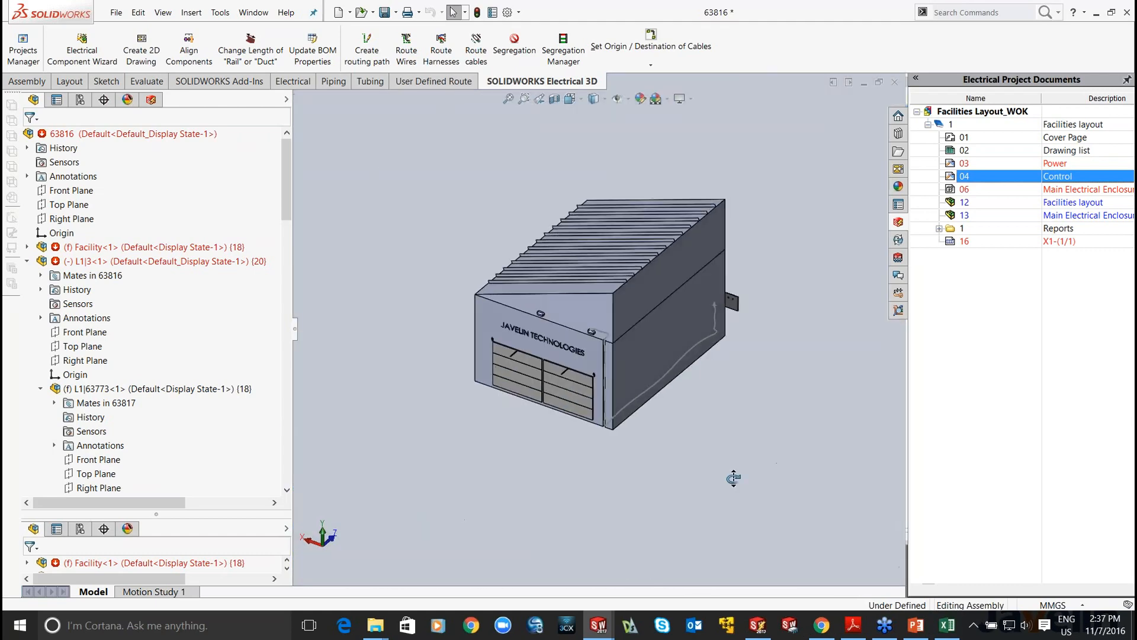
middle_drag(658, 462, 551, 471)
scroll(586, 414, down, 8)
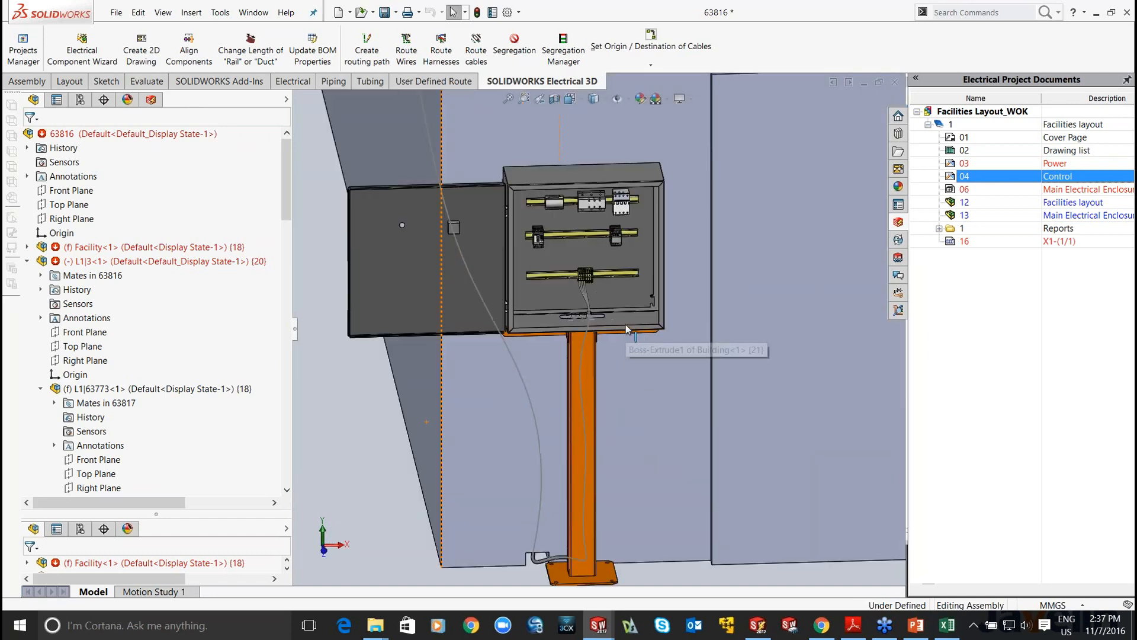
scroll(593, 308, down, 10)
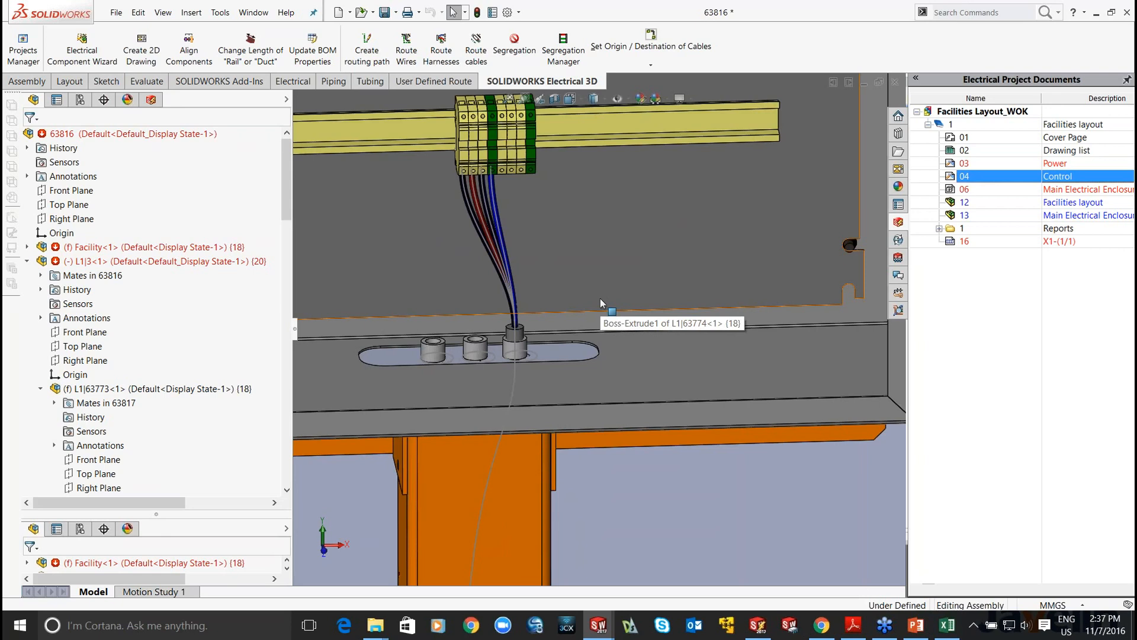
scroll(600, 303, up, 6)
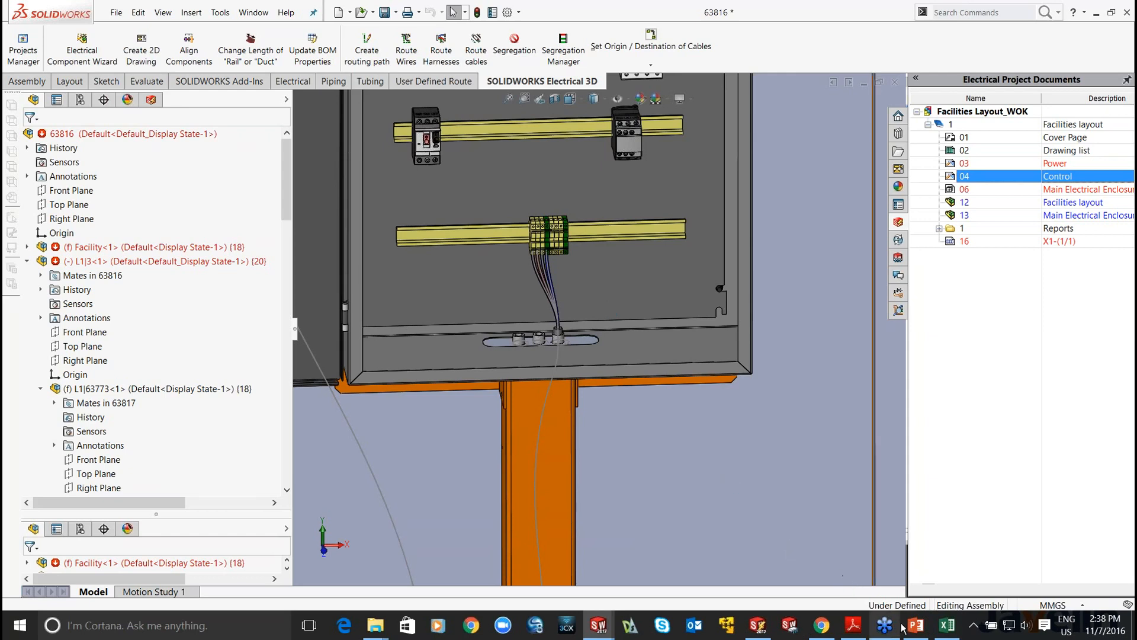
- Switch to the PowerPoint slide show and reveal the Automate Mundane Tasks content on the Design Tasks slide
mouse_move(917, 627)
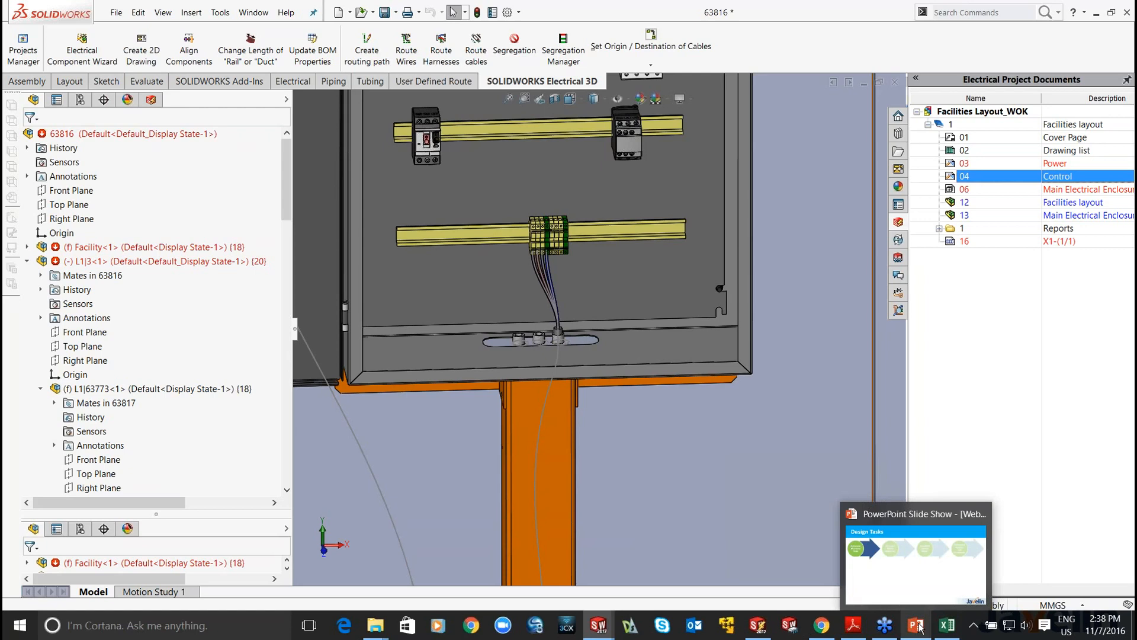
click(917, 562)
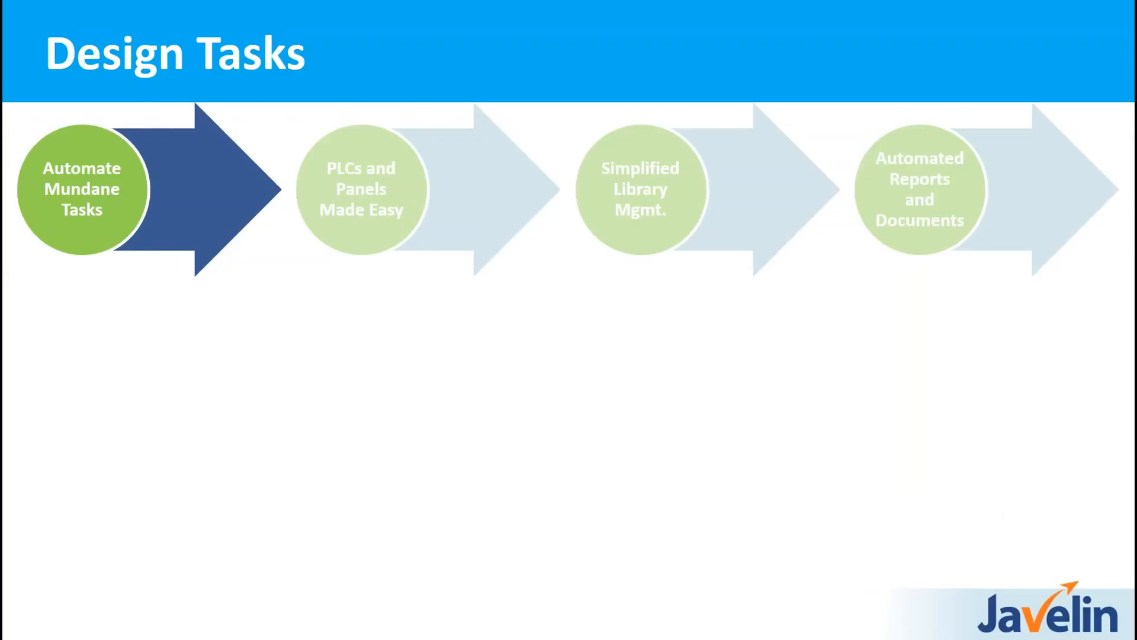
key(Right)
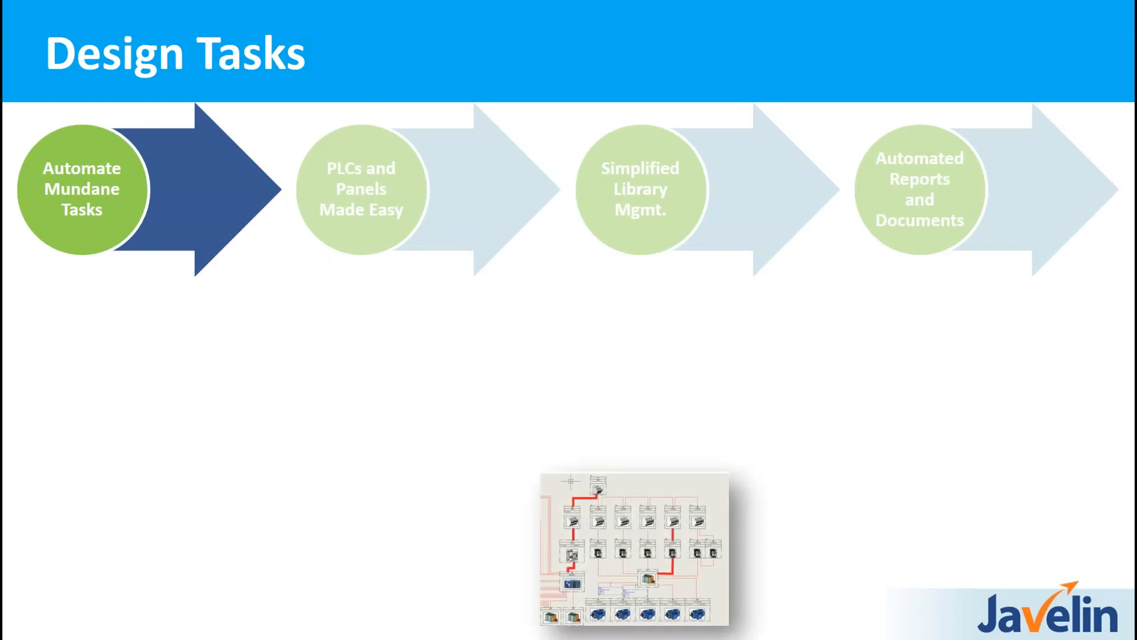
key(Right)
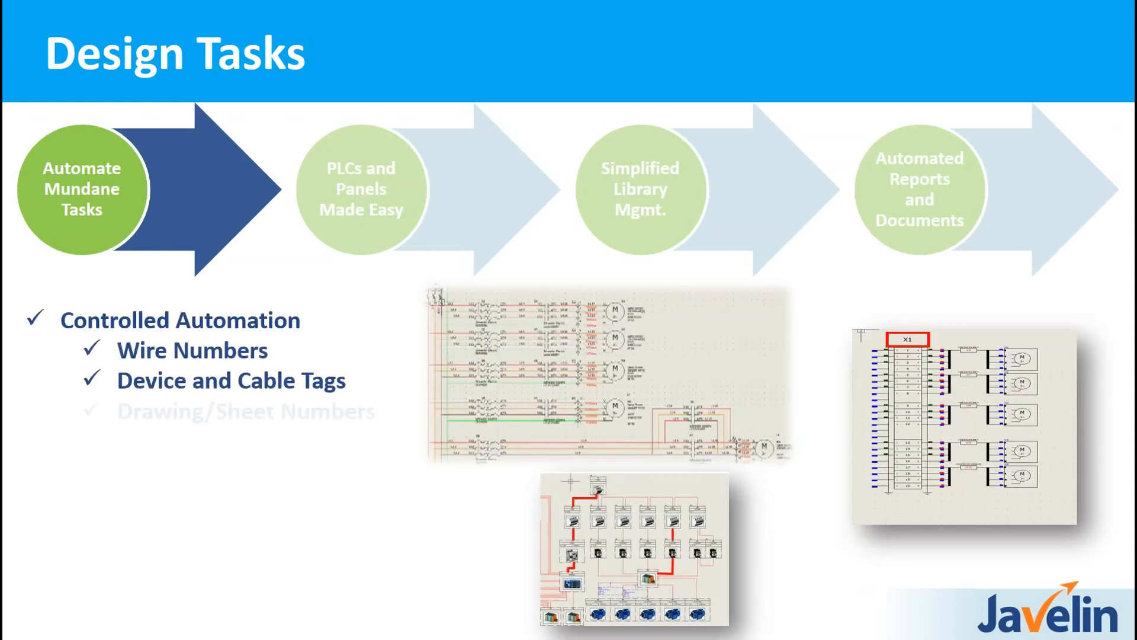